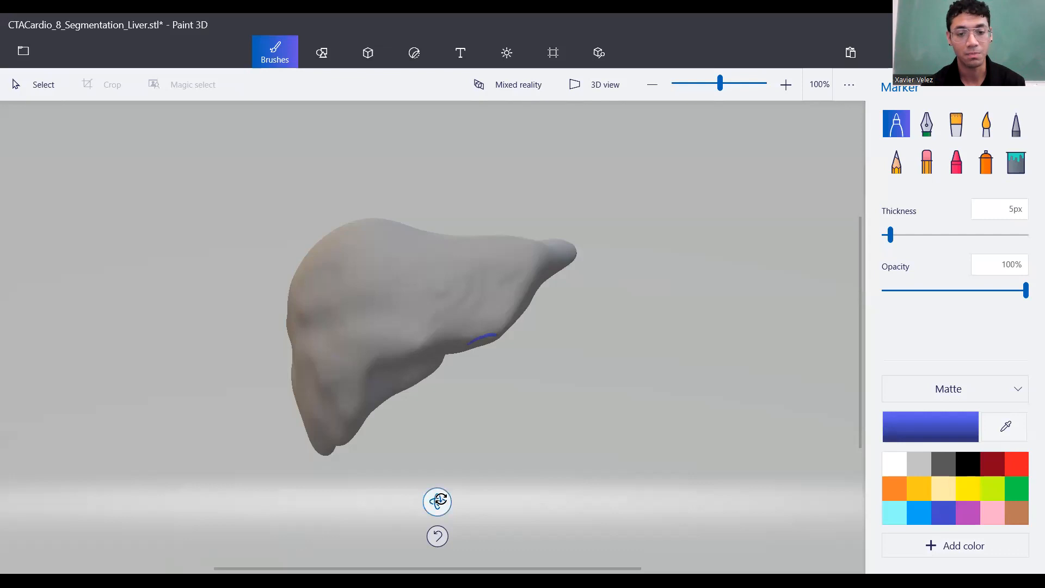
Spin the grey liver model in Paint 3D so it faces a different direction.
{"action": "mouse_move", "coordinate": [438, 500]}
{"action": "left_mouse_down"}
{"action": "mouse_move", "coordinate": [299, 488]}
{"action": "mouse_move", "coordinate": [180, 515]}
{"action": "mouse_move", "coordinate": [686, 481]}
{"action": "mouse_move", "coordinate": [523, 483]}
{"action": "mouse_move", "coordinate": [397, 503]}
{"action": "mouse_move", "coordinate": [385, 479]}
{"action": "mouse_move", "coordinate": [427, 504]}
{"action": "left_mouse_up"}
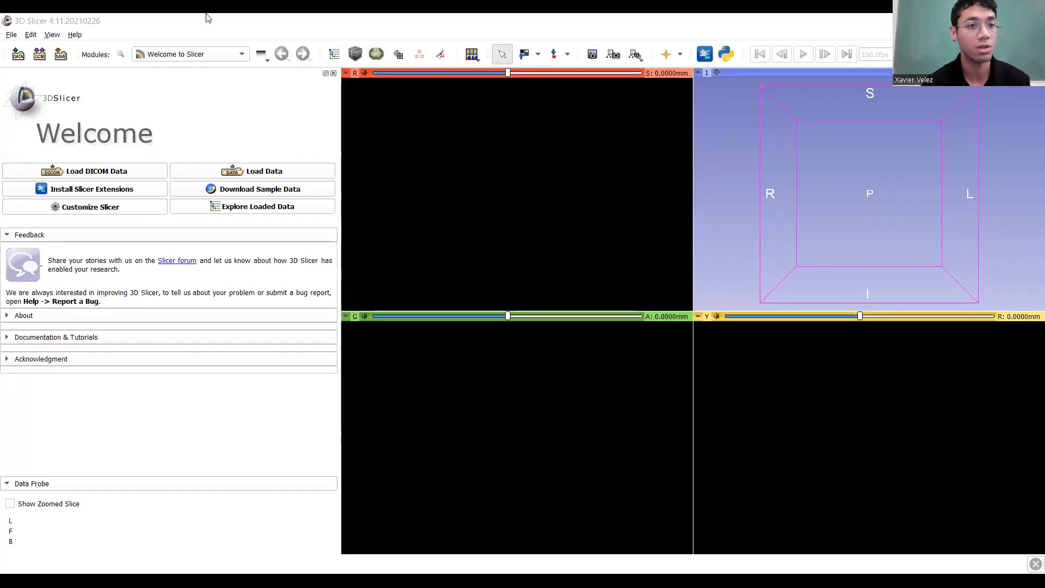
Load the CTACardio dataset from File > Download Sample Data.
{"action": "left_click", "coordinate": [11, 34]}
{"action": "left_click", "coordinate": [17, 61]}
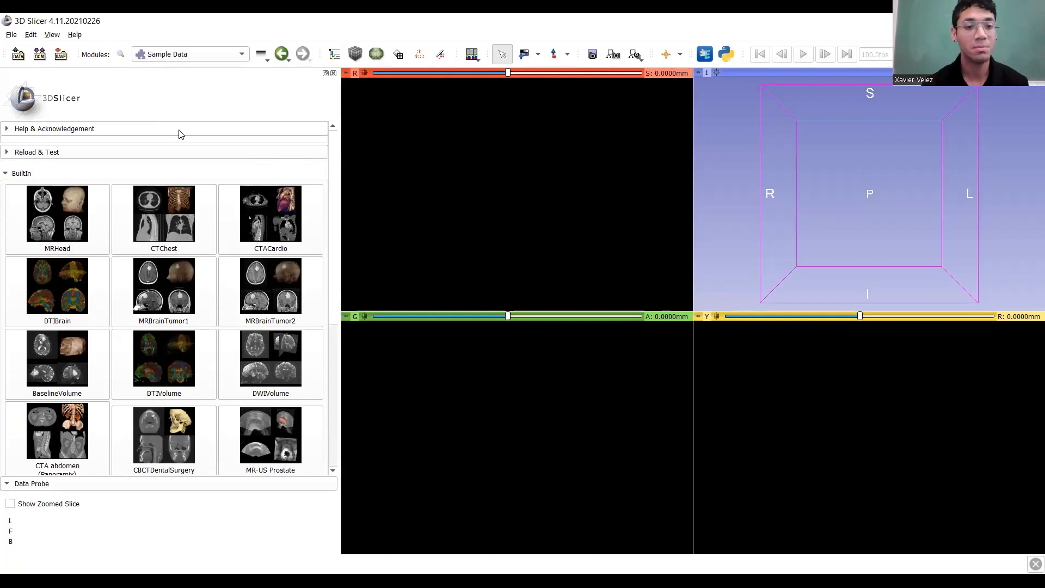
{"action": "left_click", "coordinate": [265, 215]}
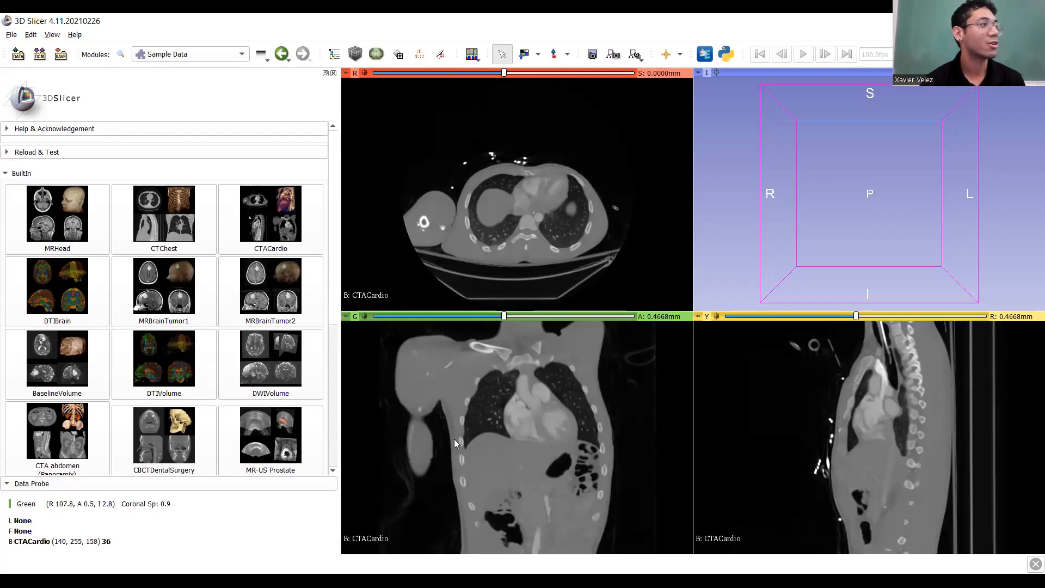
Page through the coronal slices and zoom in until the abdomen fills the coronal view.
{"action": "scroll", "coordinate": [505, 439], "scroll_direction": "down", "scroll_amount": 4}
{"action": "scroll", "coordinate": [505, 439], "scroll_direction": "down", "scroll_amount": 9}
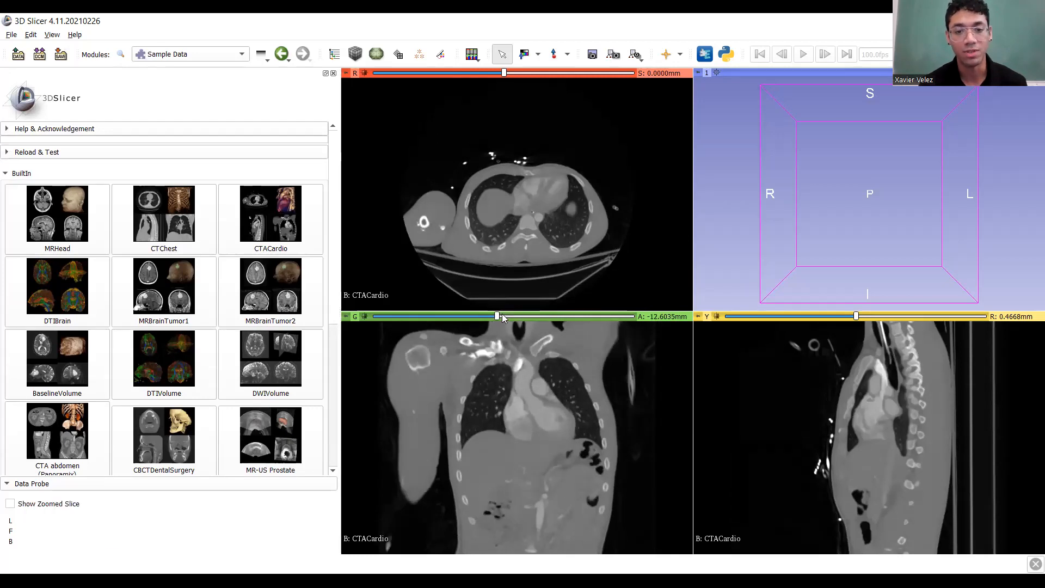
{"action": "left_click_drag", "start_coordinate": [539, 319], "coordinate": [506, 352]}
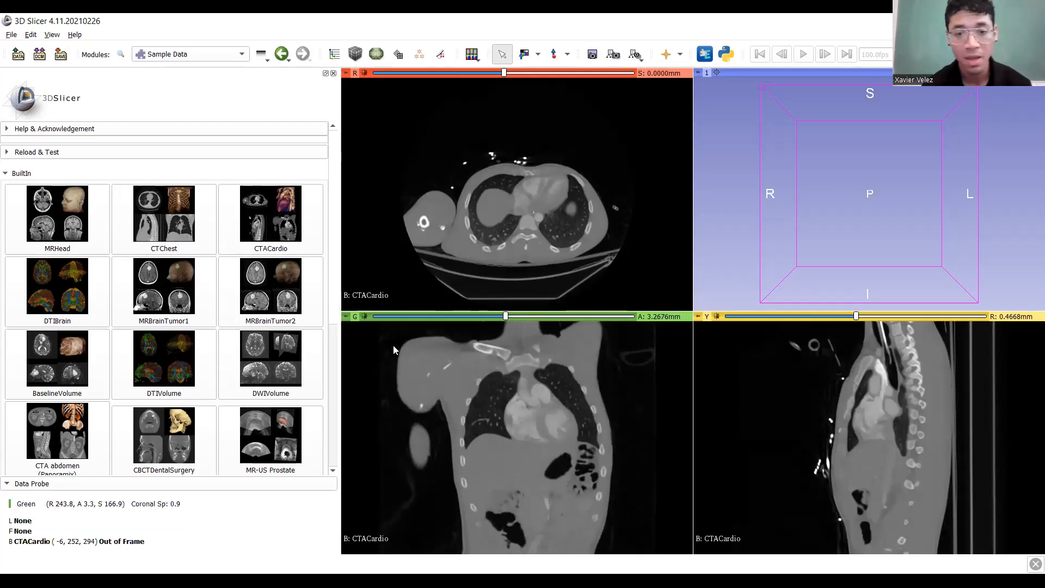
{"action": "mouse_move", "coordinate": [506, 319]}
{"action": "left_mouse_down"}
{"action": "mouse_move", "coordinate": [515, 319]}
{"action": "mouse_move", "coordinate": [492, 321]}
{"action": "left_mouse_up"}
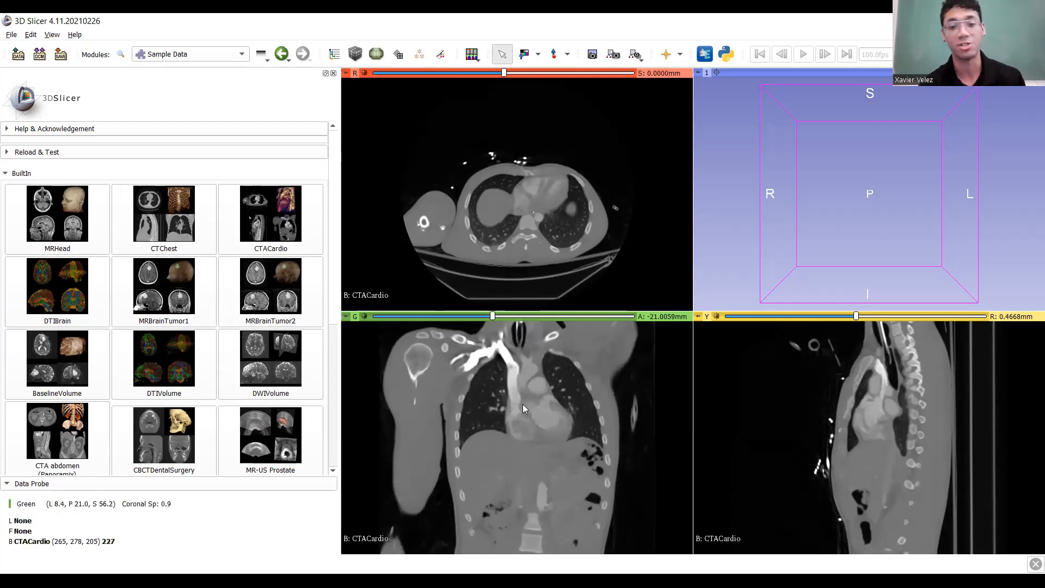
{"action": "scroll", "coordinate": [527, 405], "scroll_direction": "up", "scroll_amount": 3, "text": "ctrl"}
{"action": "middle_click_drag", "start_coordinate": [535, 407], "coordinate": [526, 460]}
{"action": "mouse_move", "coordinate": [492, 315]}
{"action": "left_mouse_down"}
{"action": "mouse_move", "coordinate": [512, 317]}
{"action": "mouse_move", "coordinate": [487, 321]}
{"action": "left_mouse_up"}
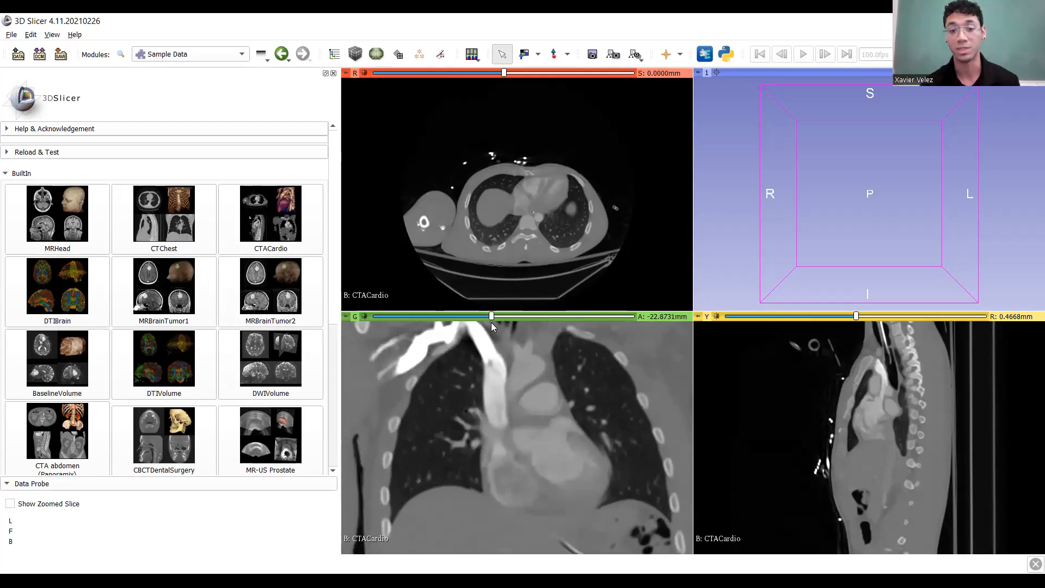
{"action": "scroll", "coordinate": [476, 494], "scroll_direction": "down", "scroll_amount": 3, "text": "ctrl"}
{"action": "middle_click_drag", "start_coordinate": [469, 503], "coordinate": [524, 324]}
{"action": "left_click_drag", "start_coordinate": [495, 317], "coordinate": [496, 371]}
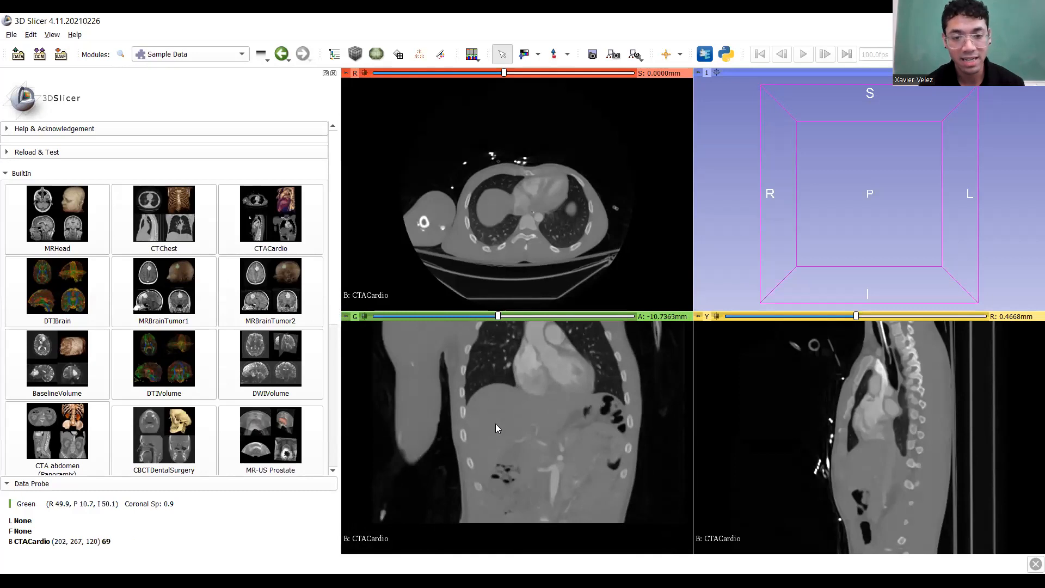
Pan the zoomed coronal view around the liver, heart and upper abdomen.
{"action": "scroll", "coordinate": [496, 423], "scroll_direction": "up", "scroll_amount": 2}
{"action": "scroll", "coordinate": [495, 423], "scroll_direction": "up", "scroll_amount": 2, "text": "ctrl"}
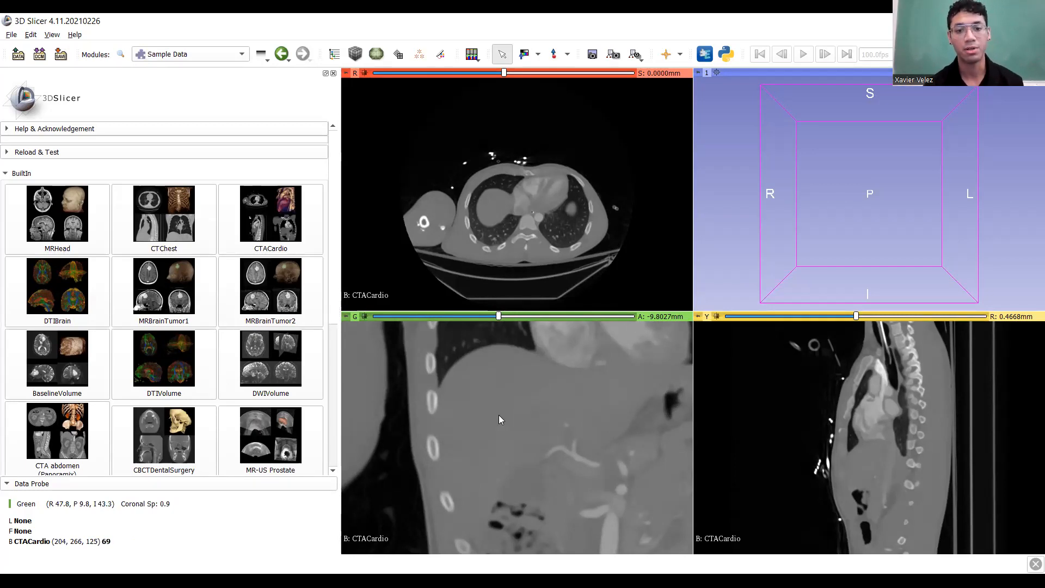
{"action": "middle_click_drag", "start_coordinate": [533, 427], "coordinate": [489, 419]}
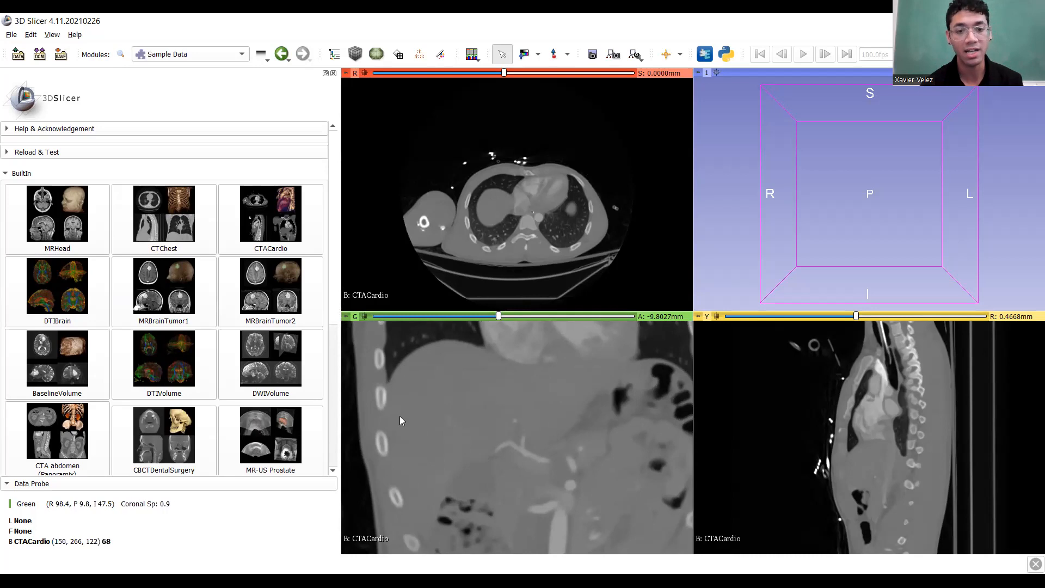
{"action": "middle_click_drag", "start_coordinate": [520, 380], "coordinate": [557, 371]}
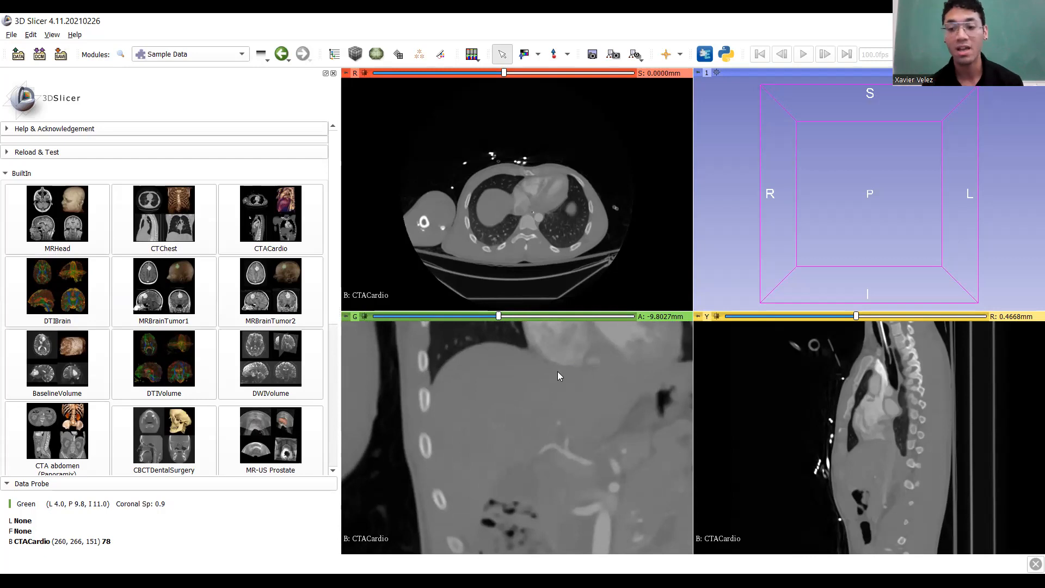
{"action": "middle_click_drag", "start_coordinate": [557, 372], "coordinate": [526, 453]}
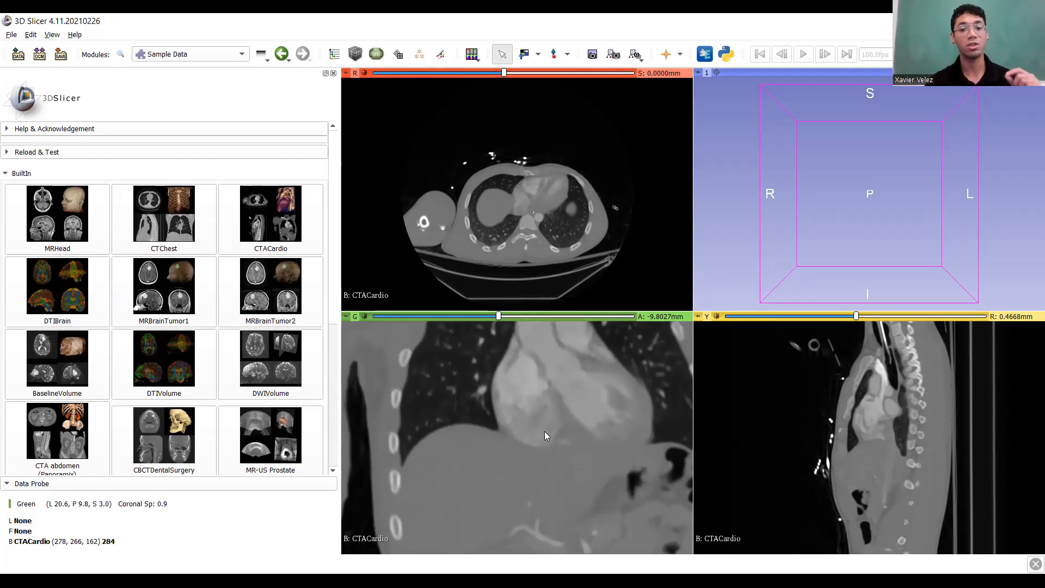
{"action": "middle_click_drag", "start_coordinate": [511, 472], "coordinate": [431, 376]}
{"action": "scroll", "coordinate": [546, 402], "scroll_direction": "up", "scroll_amount": 2, "text": "ctrl"}
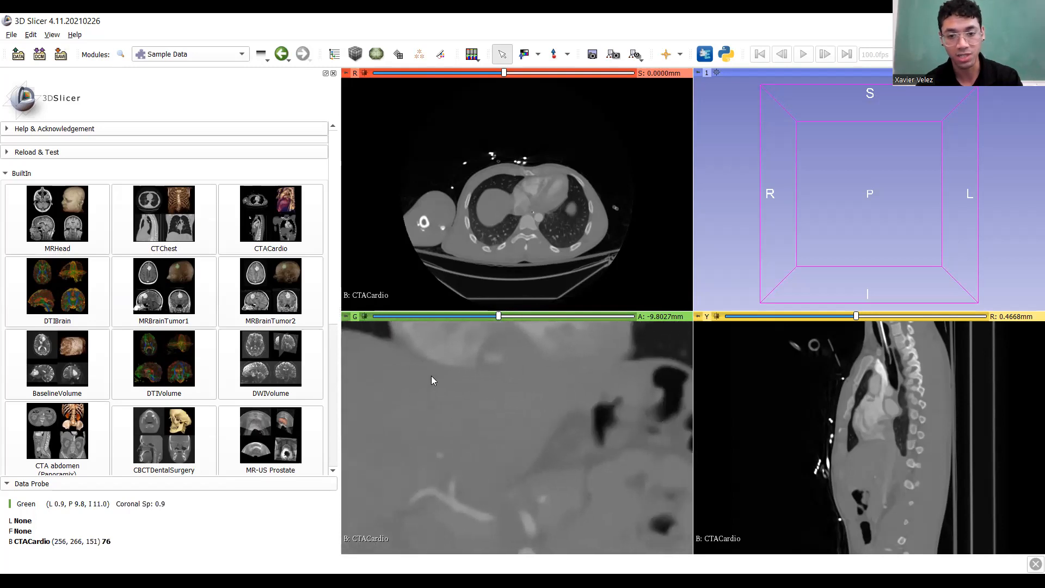
{"action": "mouse_move", "coordinate": [529, 389]}
{"action": "middle_mouse_down"}
{"action": "mouse_move", "coordinate": [450, 407]}
{"action": "mouse_move", "coordinate": [615, 400]}
{"action": "mouse_move", "coordinate": [506, 447]}
{"action": "mouse_move", "coordinate": [531, 404]}
{"action": "middle_mouse_up"}
{"action": "scroll", "coordinate": [613, 403], "scroll_direction": "down", "scroll_amount": 3, "text": "ctrl"}
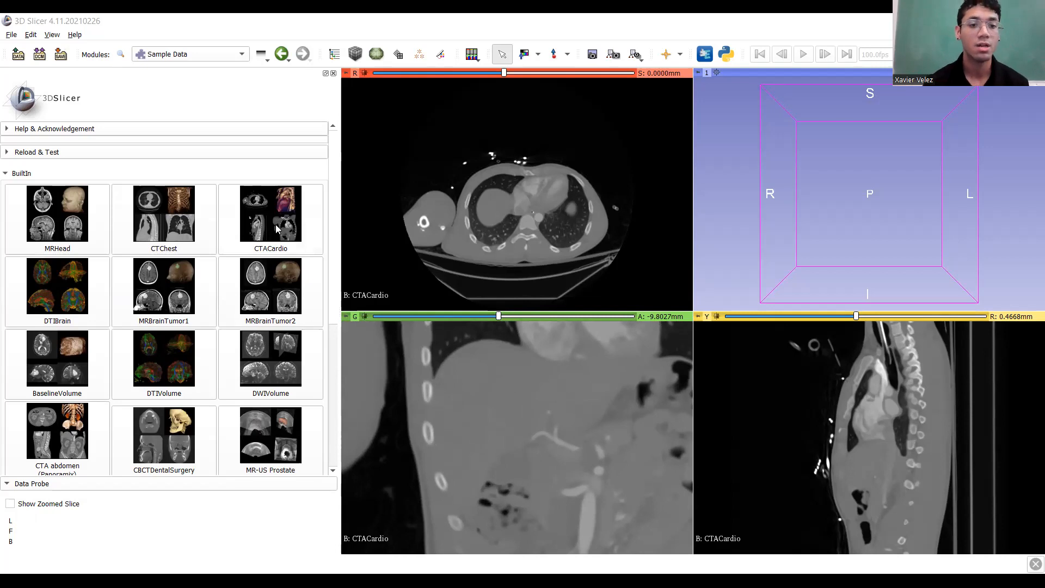
Load a second copy of CTACardio and switch to the DICOM module.
{"action": "left_click", "coordinate": [275, 225]}
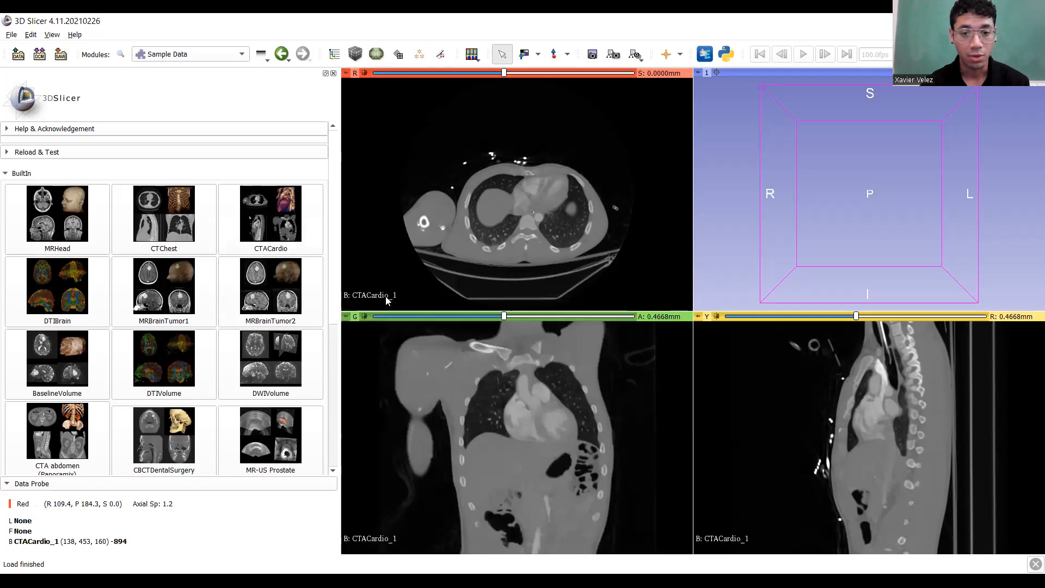
{"action": "left_click", "coordinate": [190, 54]}
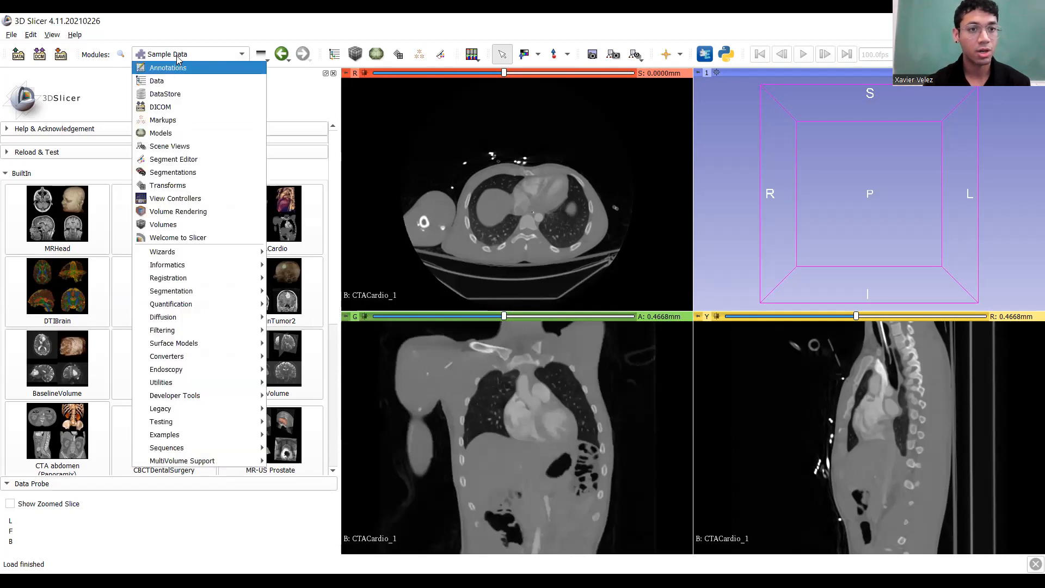
{"action": "left_click", "coordinate": [180, 107]}
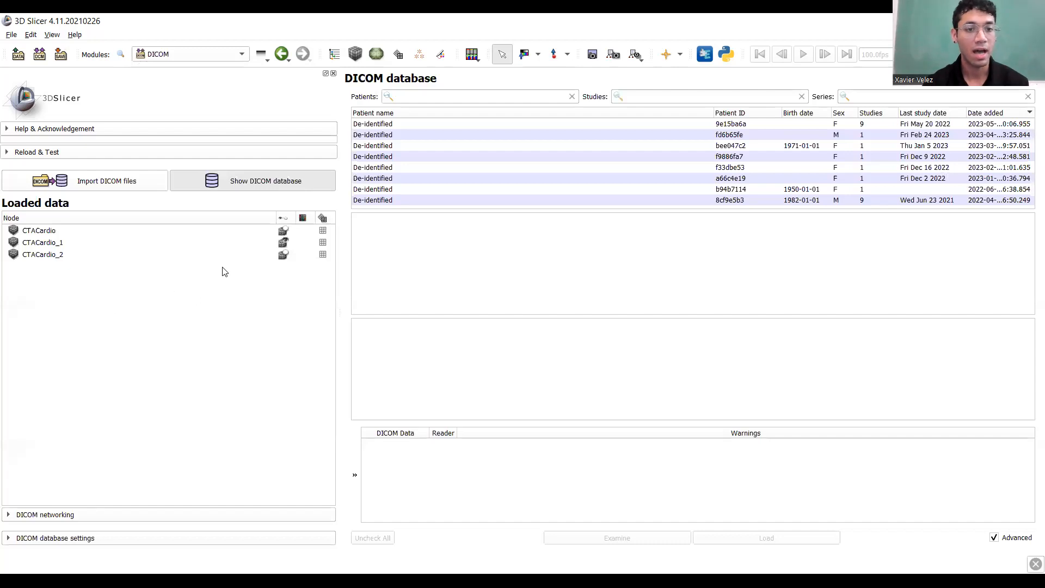
Show CTACardio_1 in the slice views and open its display properties.
{"action": "left_click", "coordinate": [283, 232]}
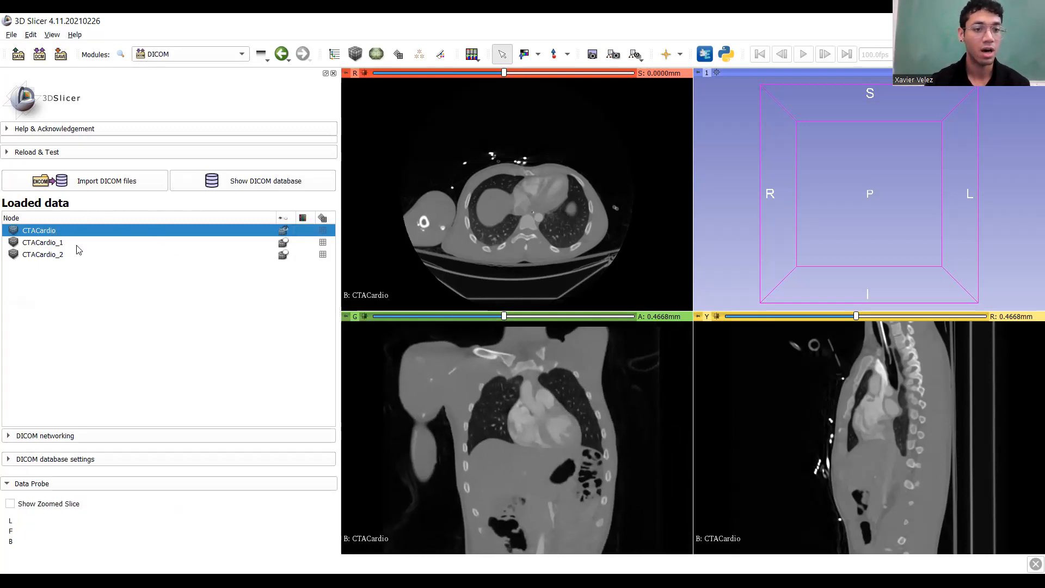
{"action": "left_click", "coordinate": [284, 243]}
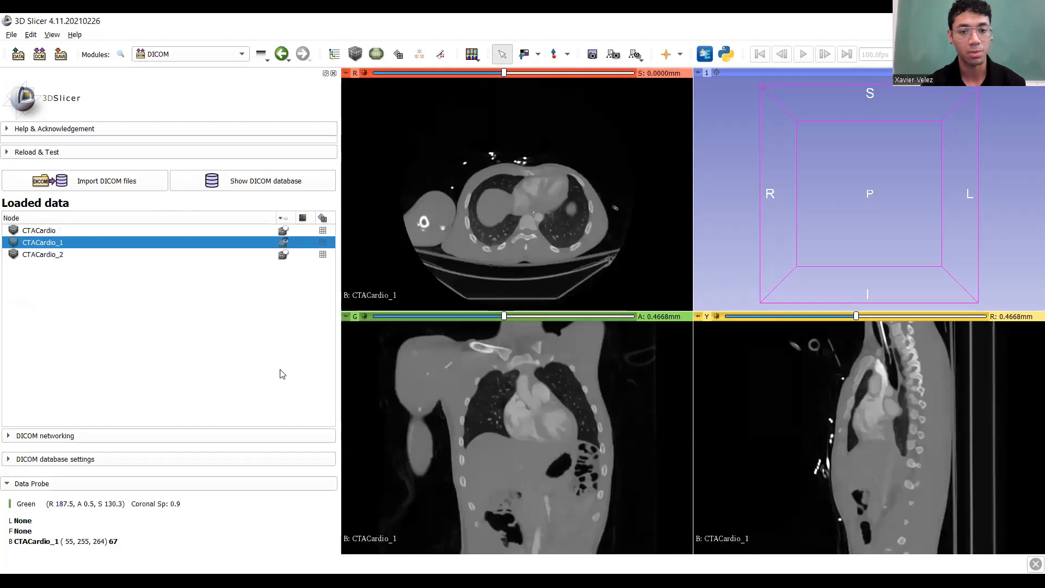
{"action": "right_click", "coordinate": [64, 248]}
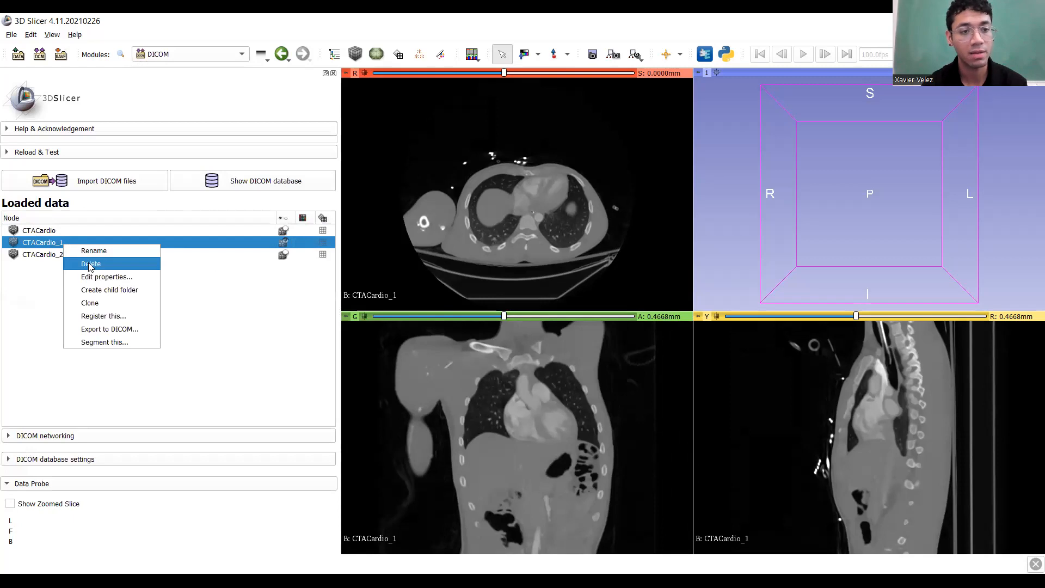
{"action": "left_click", "coordinate": [100, 277]}
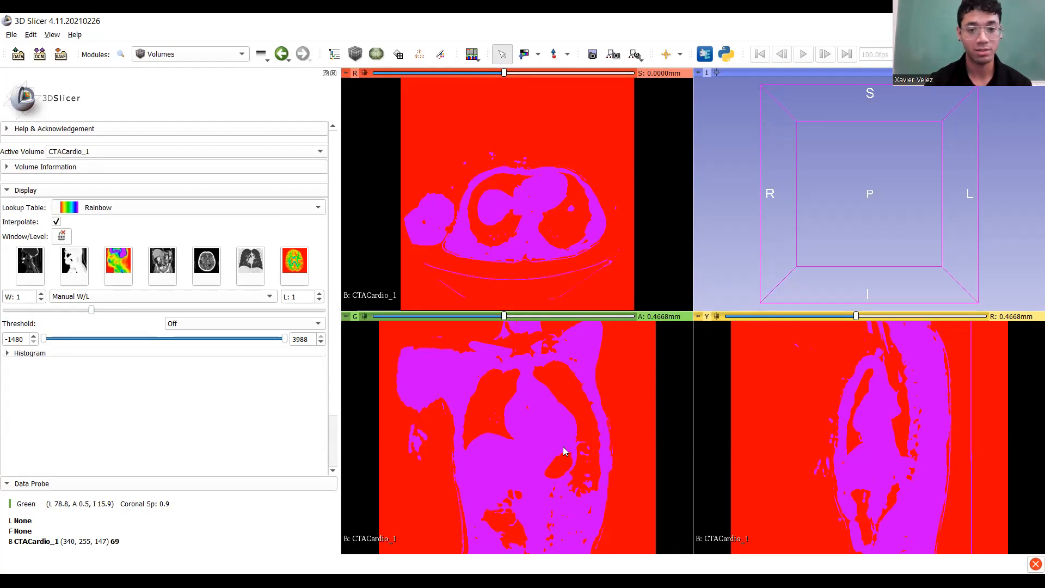
Try the bone, air, PET, brain, lung and abdomen window presets on CTACardio_1, ending on abdomen.
{"action": "scroll", "coordinate": [564, 451], "scroll_direction": "down", "scroll_amount": 4}
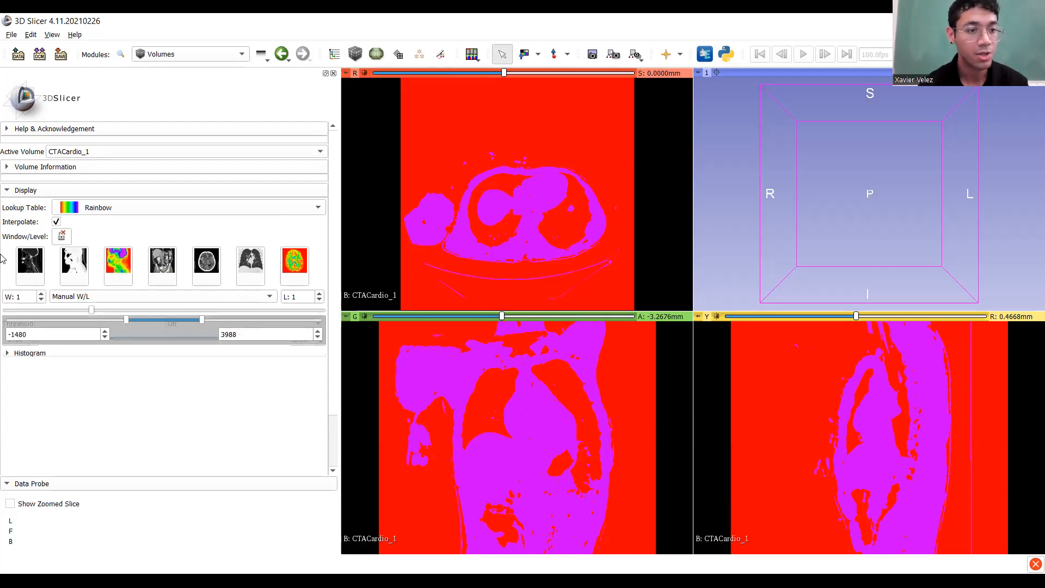
{"action": "left_click", "coordinate": [24, 268]}
{"action": "left_click", "coordinate": [73, 268]}
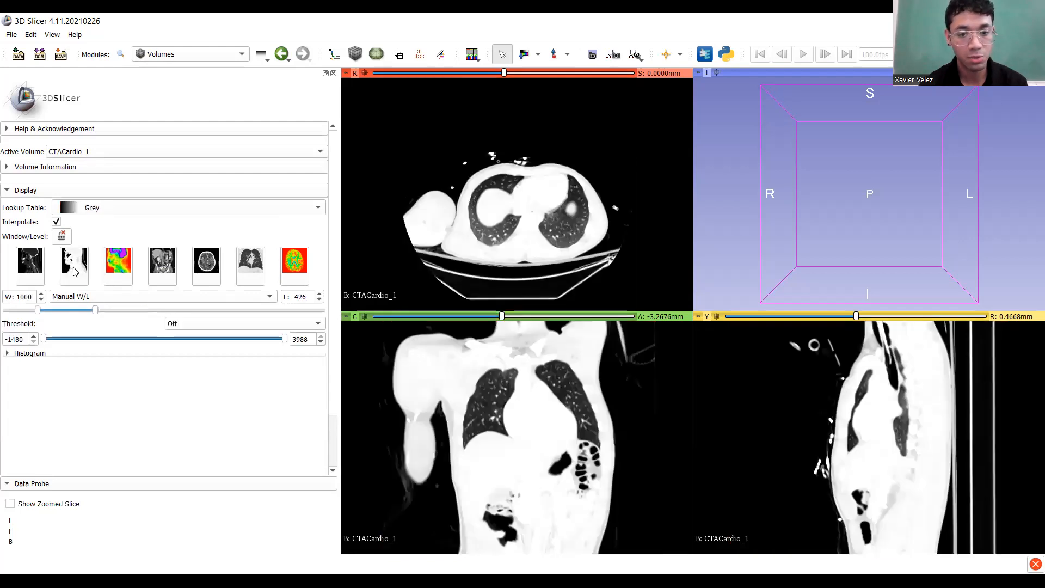
{"action": "left_click", "coordinate": [115, 268]}
{"action": "left_click", "coordinate": [206, 268]}
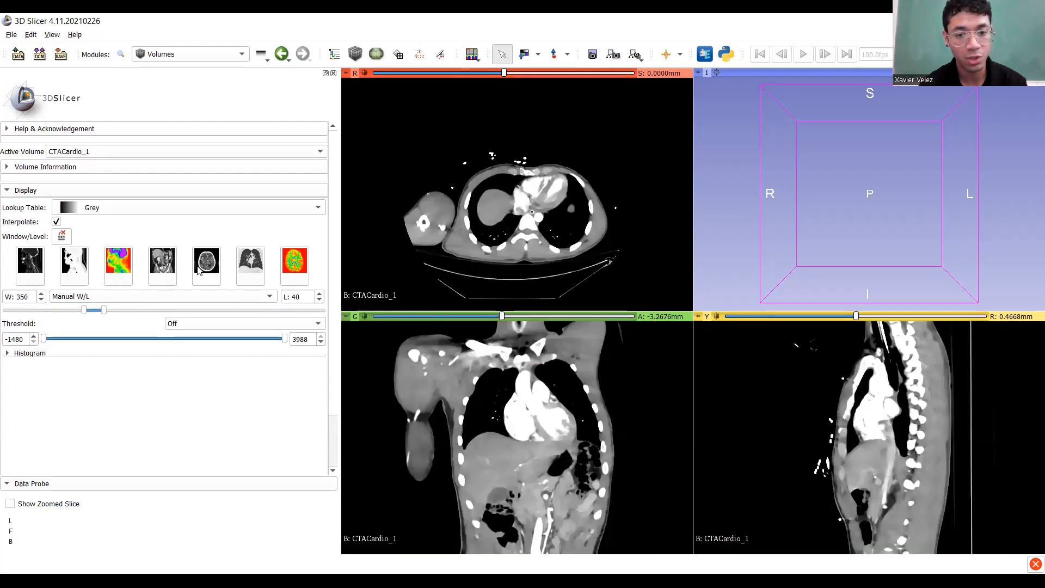
{"action": "left_click", "coordinate": [258, 273]}
{"action": "left_click", "coordinate": [213, 272]}
{"action": "left_click", "coordinate": [163, 268]}
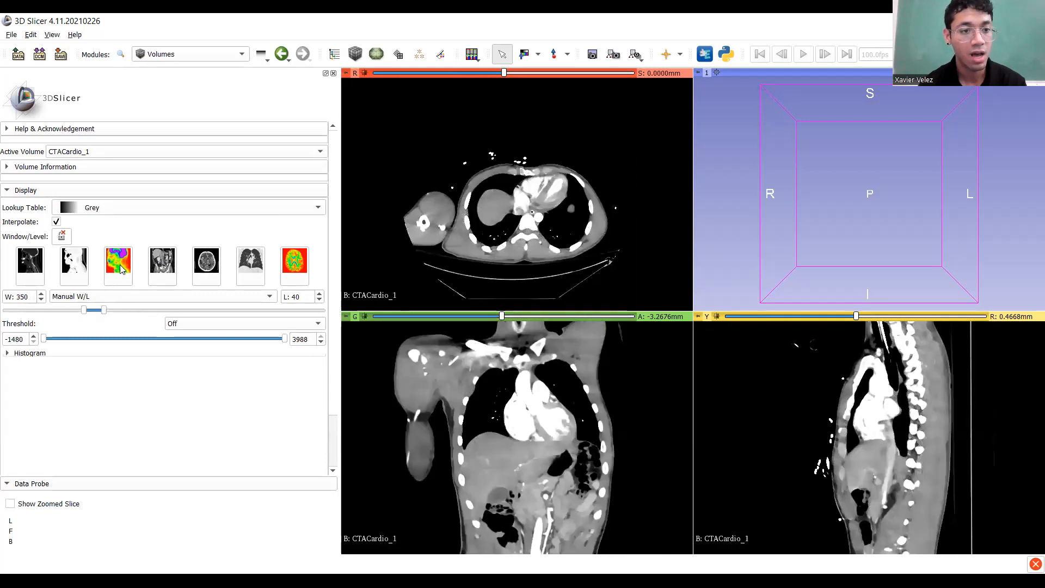
{"action": "left_click", "coordinate": [121, 269]}
{"action": "left_click", "coordinate": [21, 266]}
{"action": "left_click", "coordinate": [83, 267]}
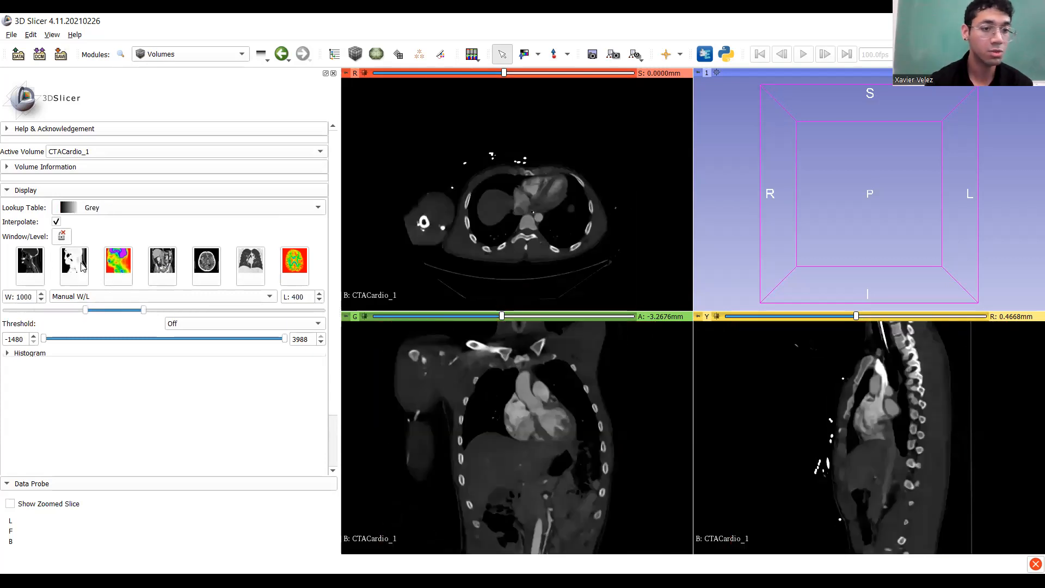
{"action": "left_click", "coordinate": [171, 269]}
{"action": "left_click", "coordinate": [212, 269]}
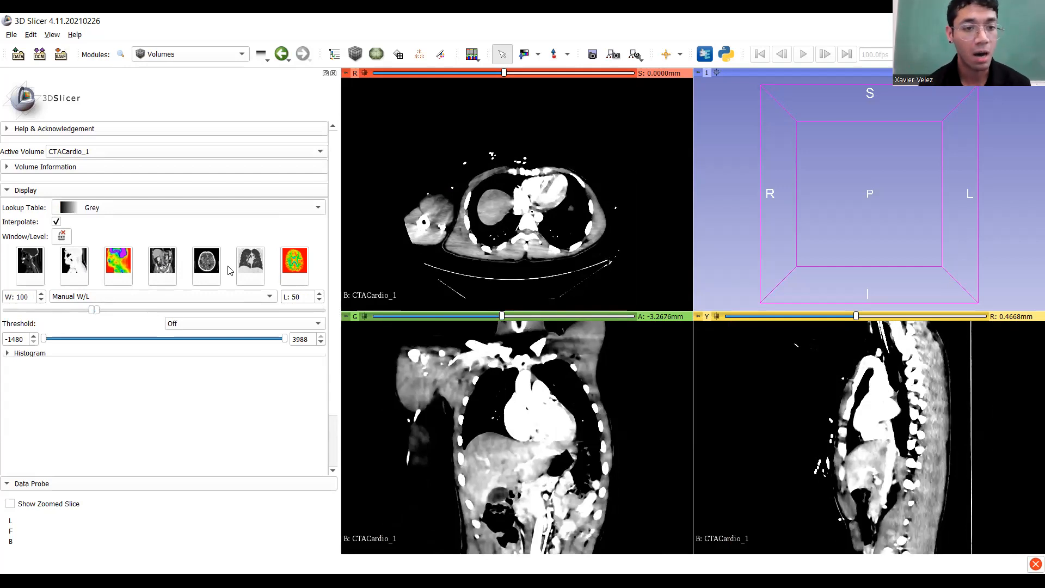
{"action": "left_click", "coordinate": [168, 261]}
Fine-tune the display window while stepping through coronal slices, then reapply the CT-brain preset.
{"action": "mouse_move", "coordinate": [93, 312]}
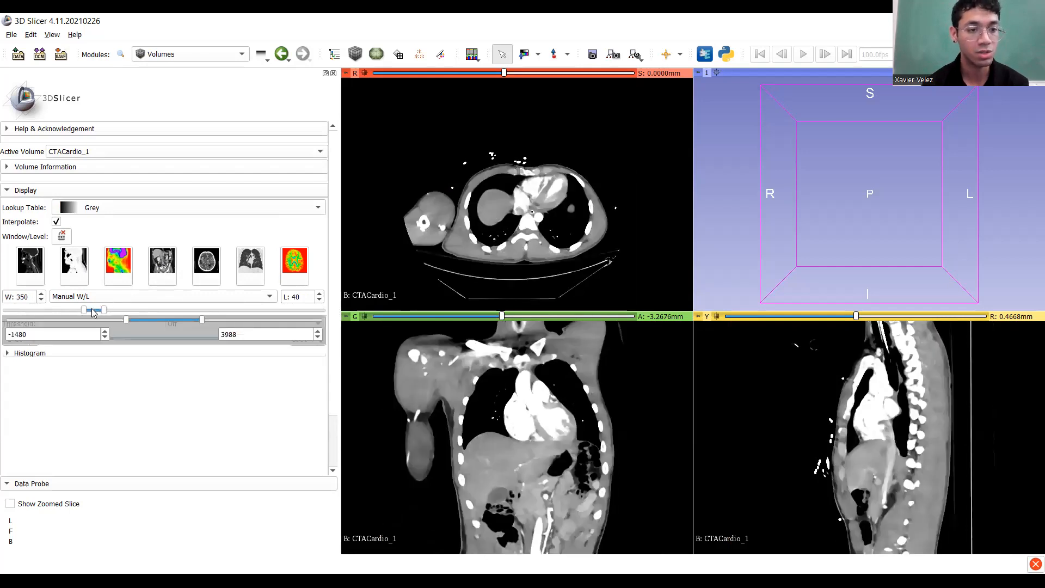
{"action": "mouse_move", "coordinate": [82, 310]}
{"action": "left_mouse_down"}
{"action": "mouse_move", "coordinate": [100, 322]}
{"action": "mouse_move", "coordinate": [90, 314]}
{"action": "left_mouse_up"}
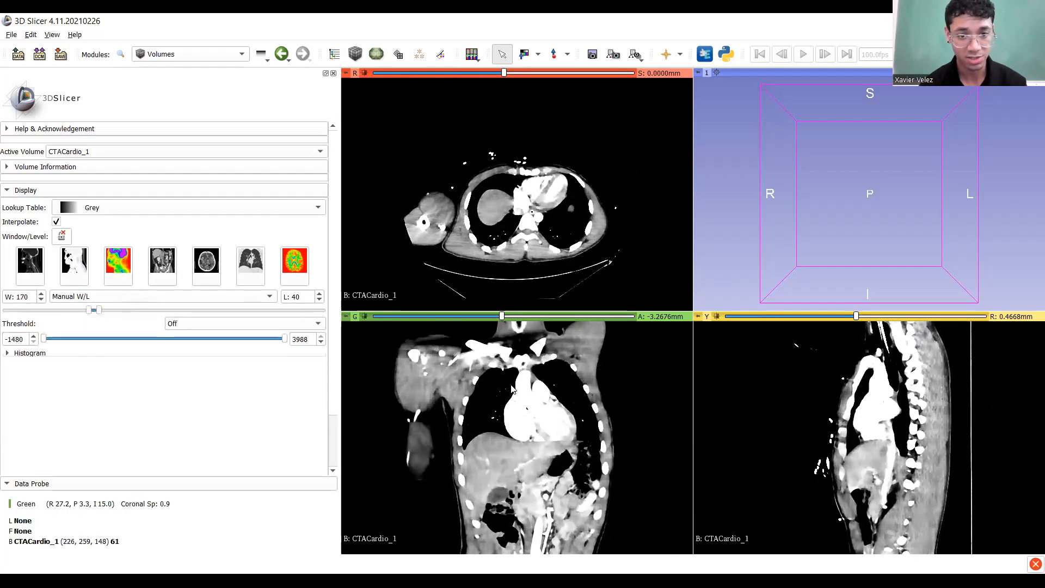
{"action": "mouse_move", "coordinate": [498, 320]}
{"action": "left_mouse_down"}
{"action": "mouse_move", "coordinate": [480, 318]}
{"action": "mouse_move", "coordinate": [508, 321]}
{"action": "left_mouse_up"}
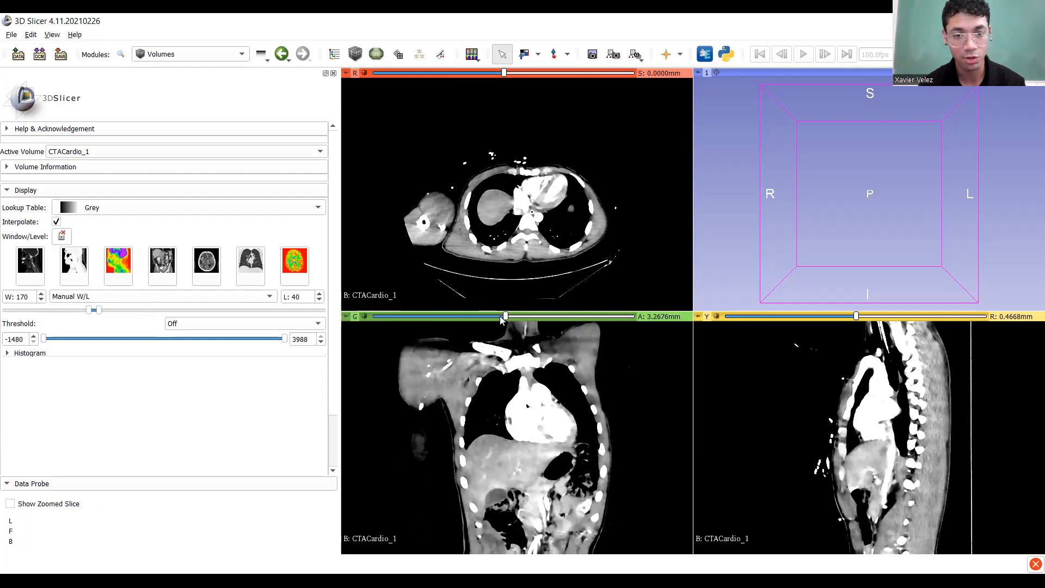
{"action": "left_click_drag", "start_coordinate": [506, 319], "coordinate": [482, 364]}
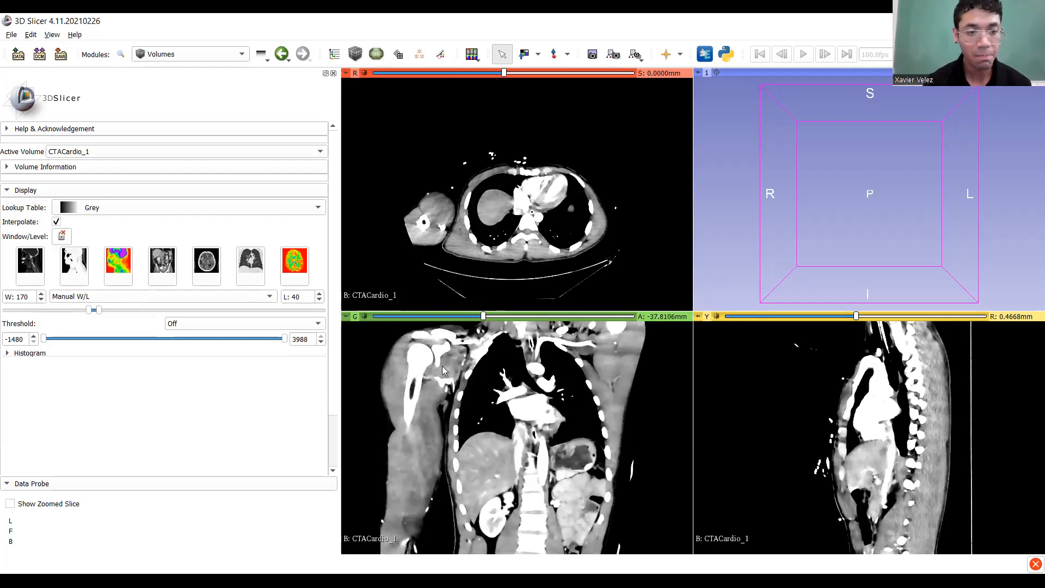
{"action": "left_click_drag", "start_coordinate": [101, 316], "coordinate": [99, 315]}
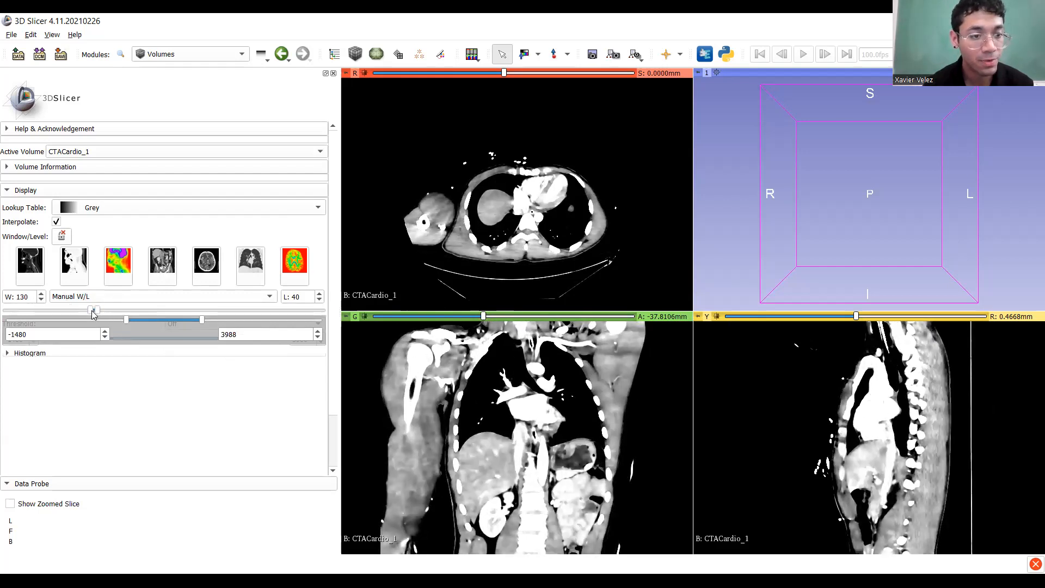
{"action": "left_click_drag", "start_coordinate": [92, 315], "coordinate": [88, 315]}
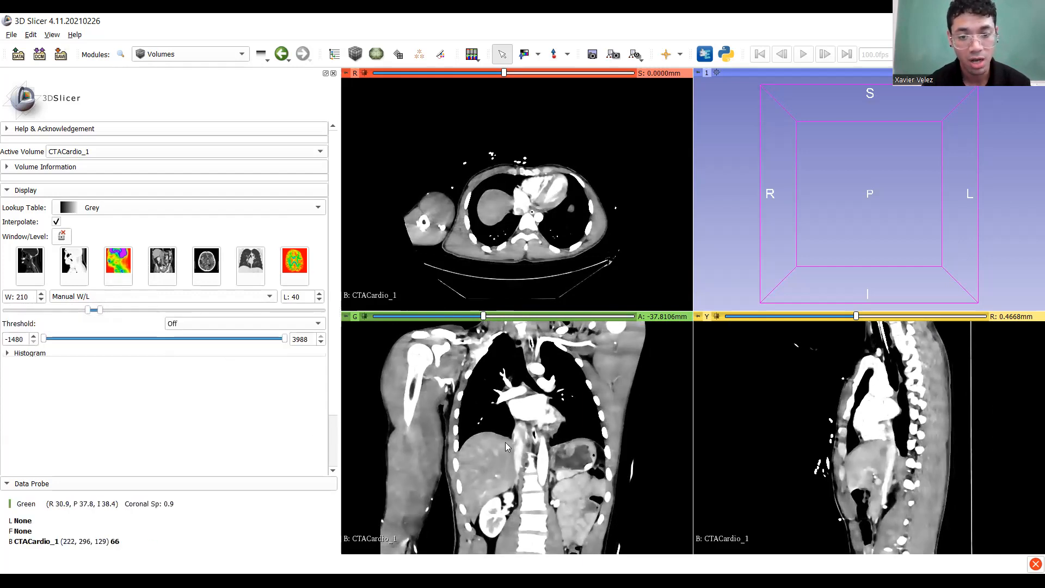
{"action": "mouse_move", "coordinate": [483, 317]}
{"action": "left_mouse_down"}
{"action": "mouse_move", "coordinate": [496, 317]}
{"action": "mouse_move", "coordinate": [481, 322]}
{"action": "left_mouse_up"}
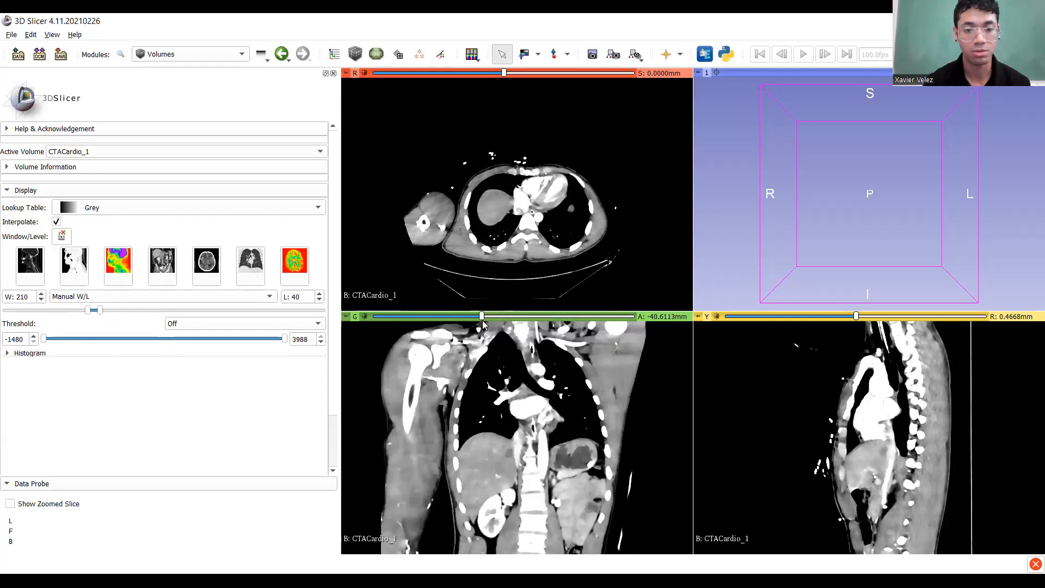
{"action": "left_click", "coordinate": [208, 275]}
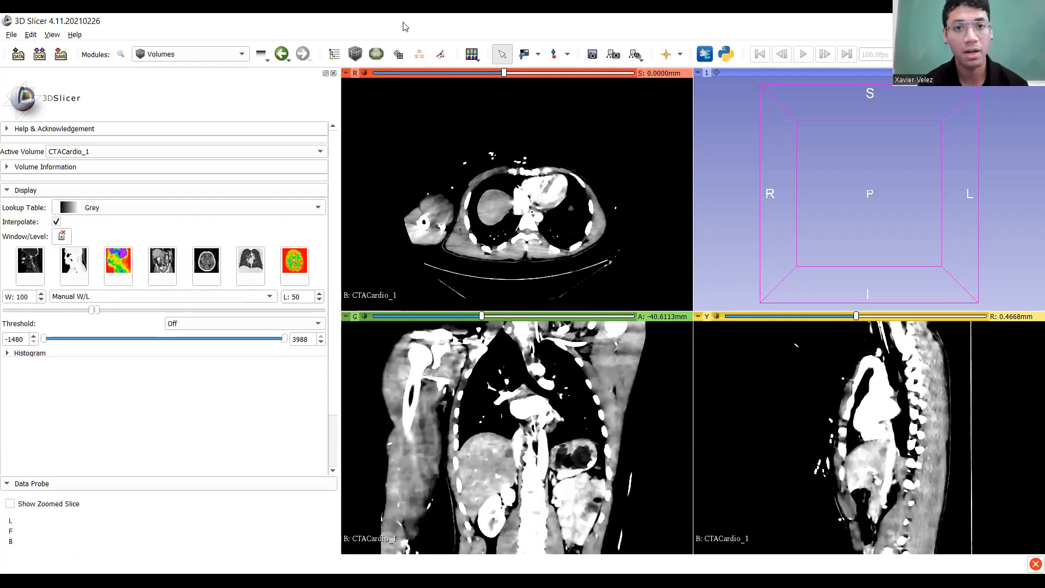
Adjust window/level by dragging in the coronal view, then return to normal interaction mode.
{"action": "left_click", "coordinate": [537, 55]}
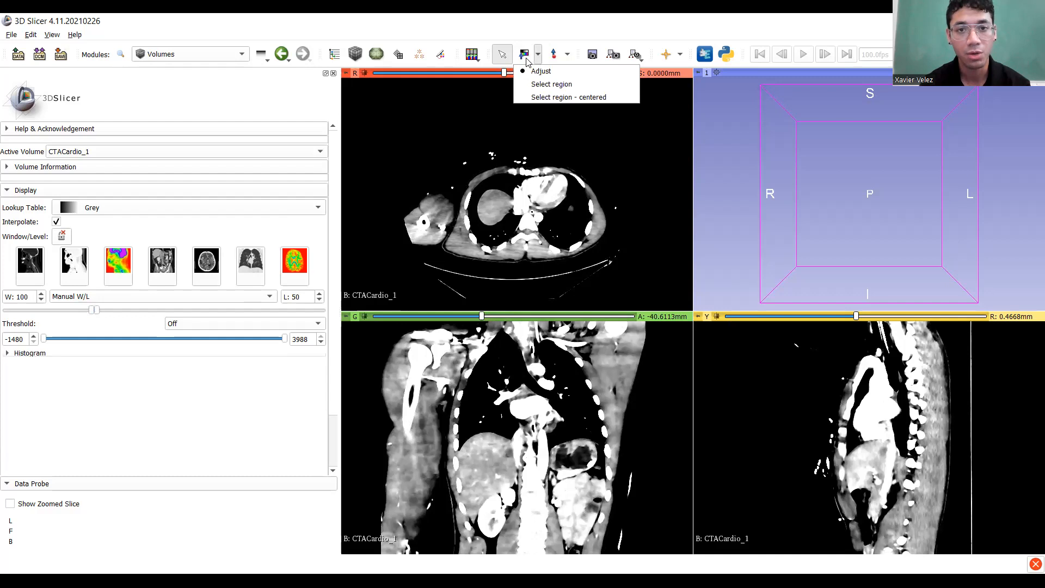
{"action": "left_click", "coordinate": [525, 53]}
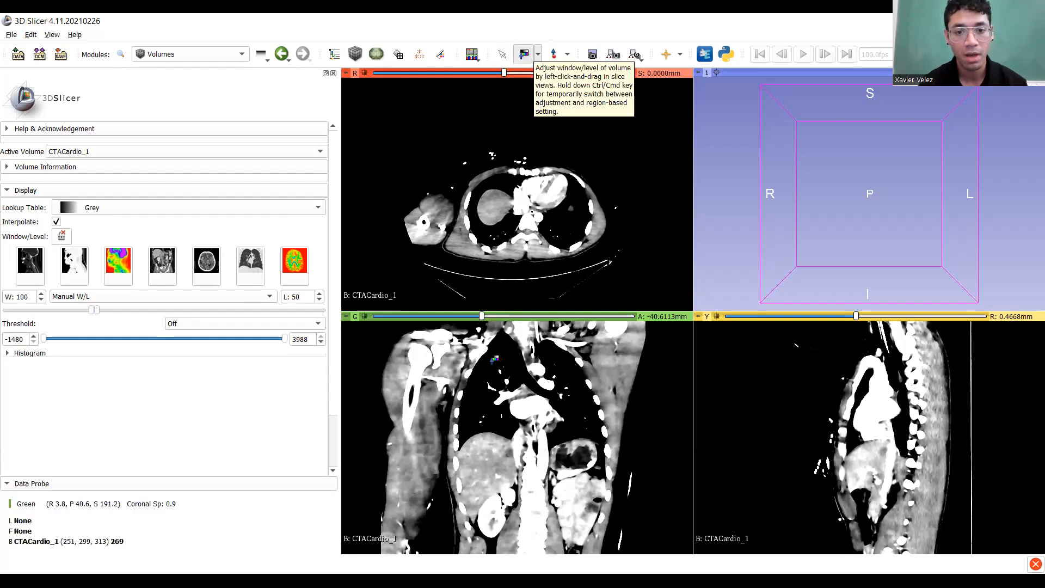
{"action": "left_click_drag", "start_coordinate": [489, 403], "coordinate": [490, 423]}
{"action": "left_click_drag", "start_coordinate": [491, 403], "coordinate": [495, 414]}
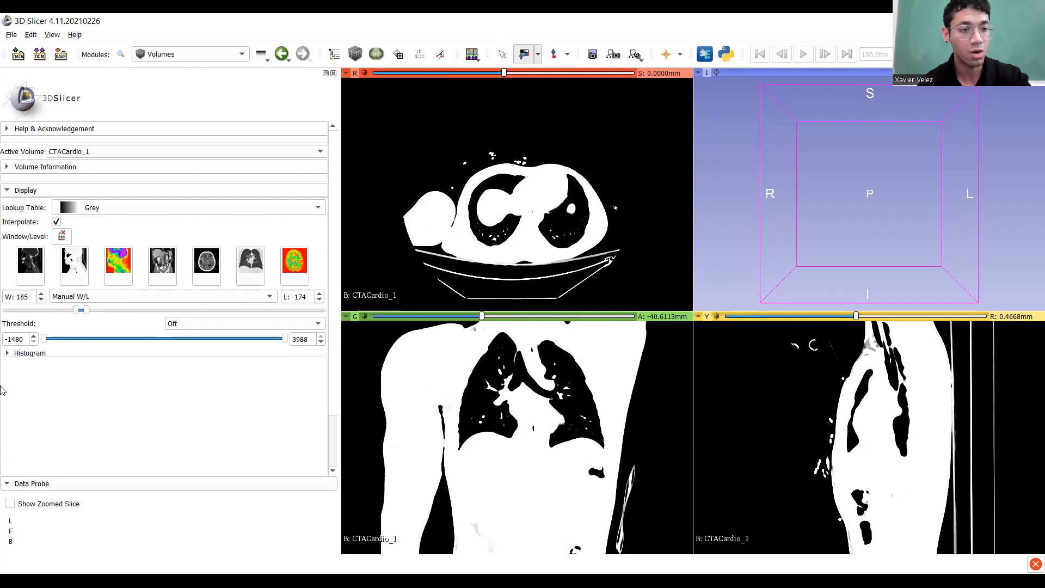
{"action": "mouse_move", "coordinate": [544, 416]}
{"action": "left_mouse_down"}
{"action": "mouse_move", "coordinate": [532, 469]}
{"action": "mouse_move", "coordinate": [536, 381]}
{"action": "mouse_move", "coordinate": [528, 425]}
{"action": "left_mouse_up"}
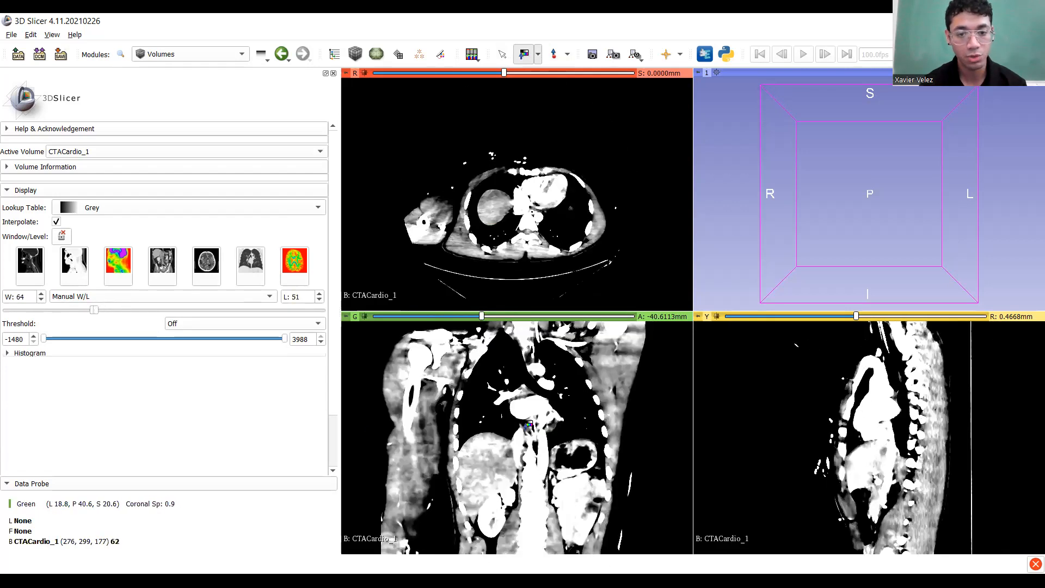
{"action": "left_click", "coordinate": [538, 55]}
Reapply CT-brain, widen to window 200, level 50, and move the coronal slice to the liver.
{"action": "left_click", "coordinate": [206, 267]}
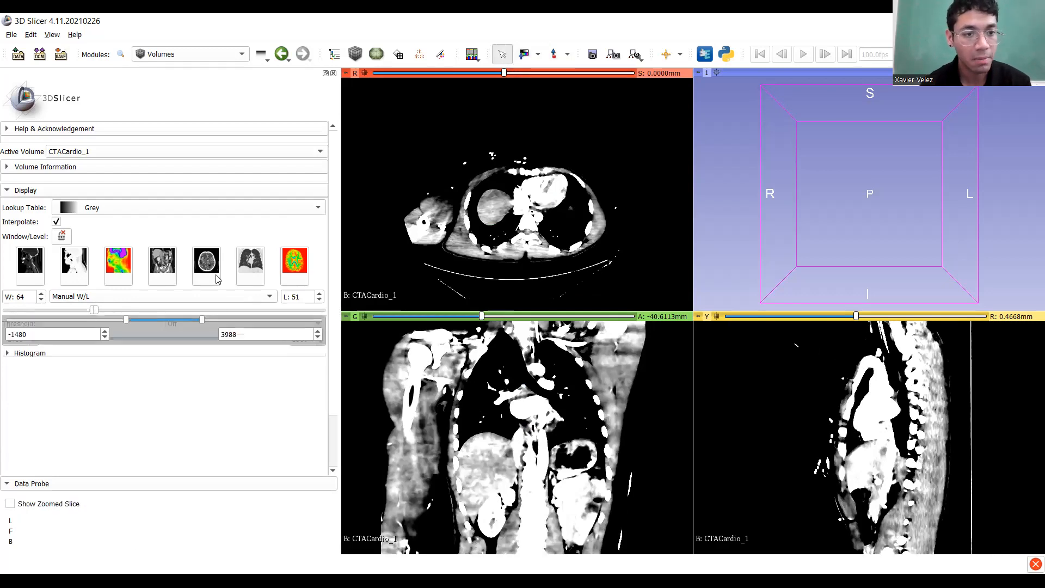
{"action": "left_click_drag", "start_coordinate": [94, 308], "coordinate": [100, 312]}
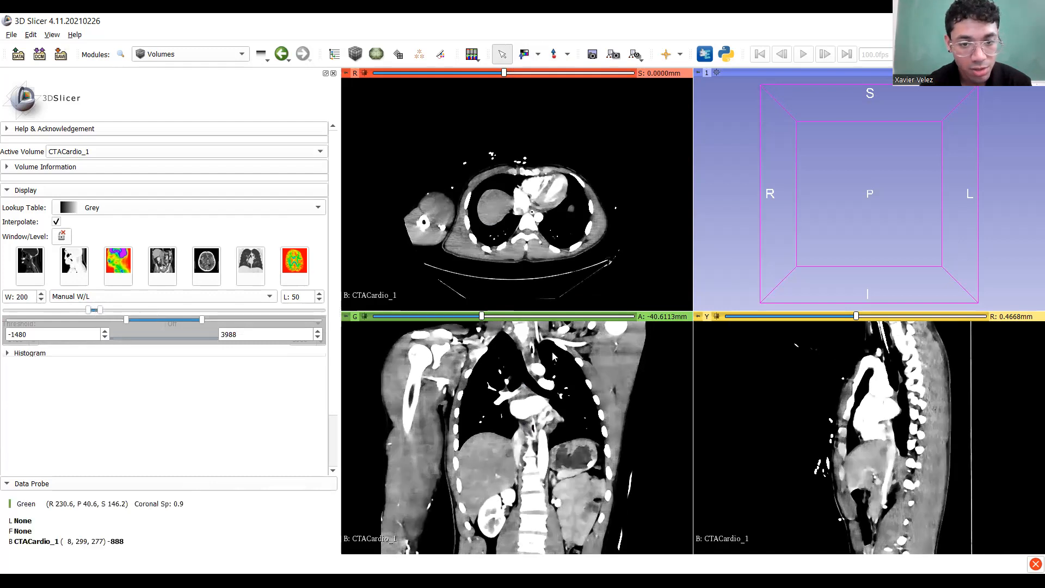
{"action": "mouse_move", "coordinate": [482, 316]}
{"action": "left_mouse_down"}
{"action": "mouse_move", "coordinate": [508, 323]}
{"action": "mouse_move", "coordinate": [494, 327]}
{"action": "left_mouse_up"}
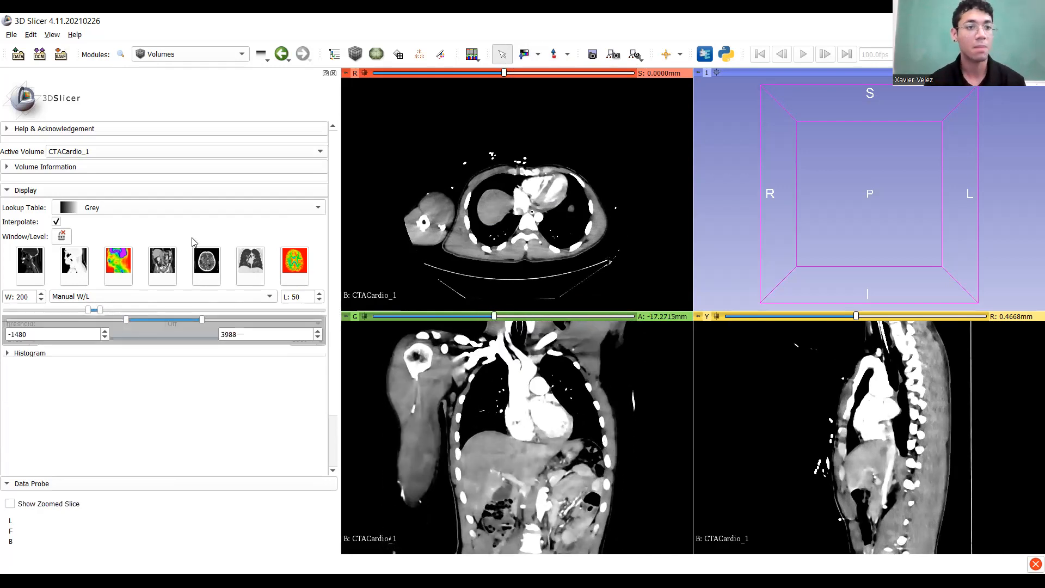
Show CTACardio_2 in the slice views from the DICOM module.
{"action": "left_click", "coordinate": [217, 56]}
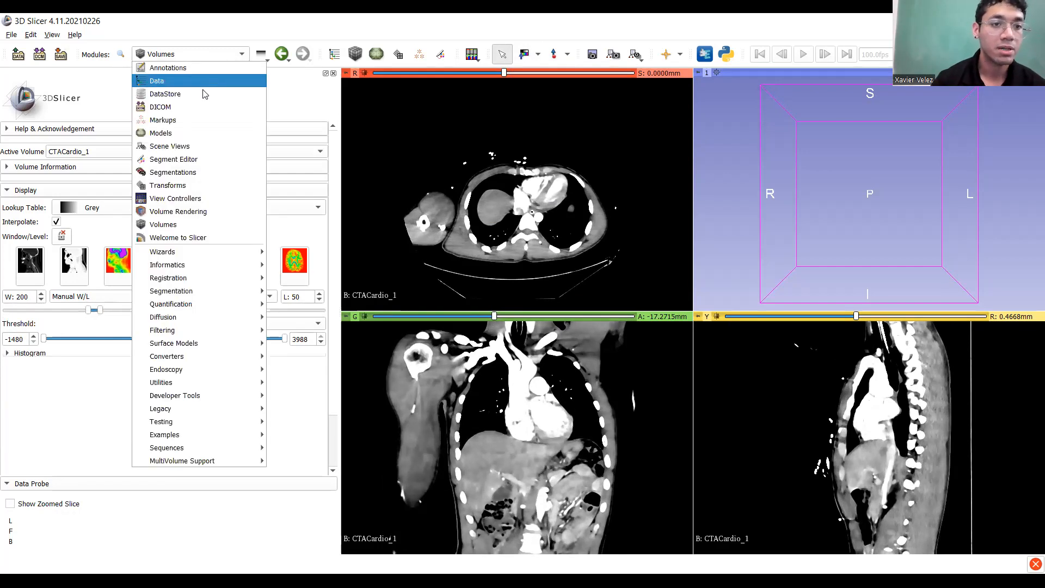
{"action": "left_click", "coordinate": [204, 102]}
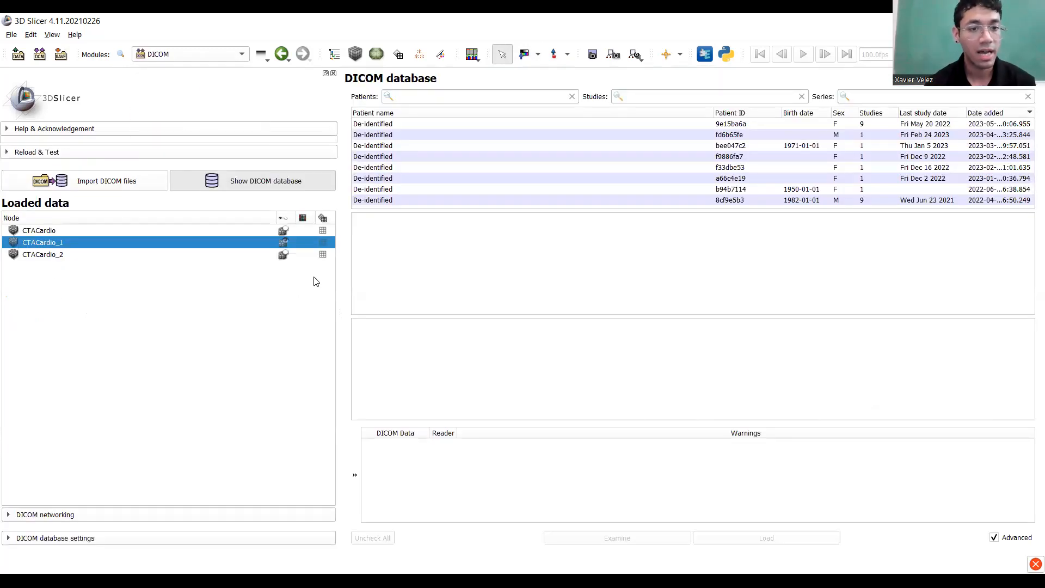
{"action": "left_click", "coordinate": [284, 255]}
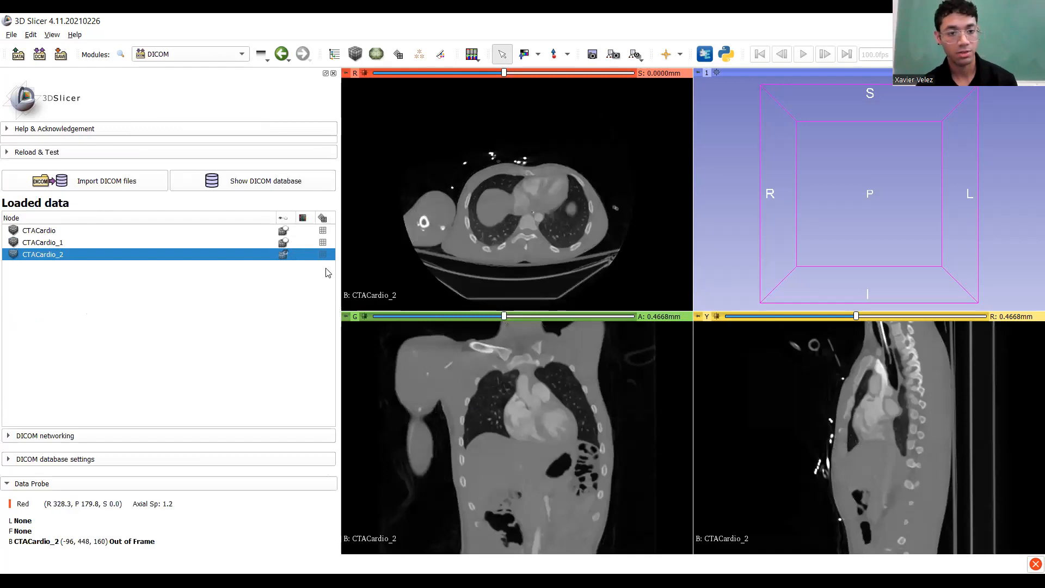
Toggle between CTACardio_1 and CTACardio_2 in the slice views, ending on CTACardio_1.
{"action": "left_click", "coordinate": [285, 244]}
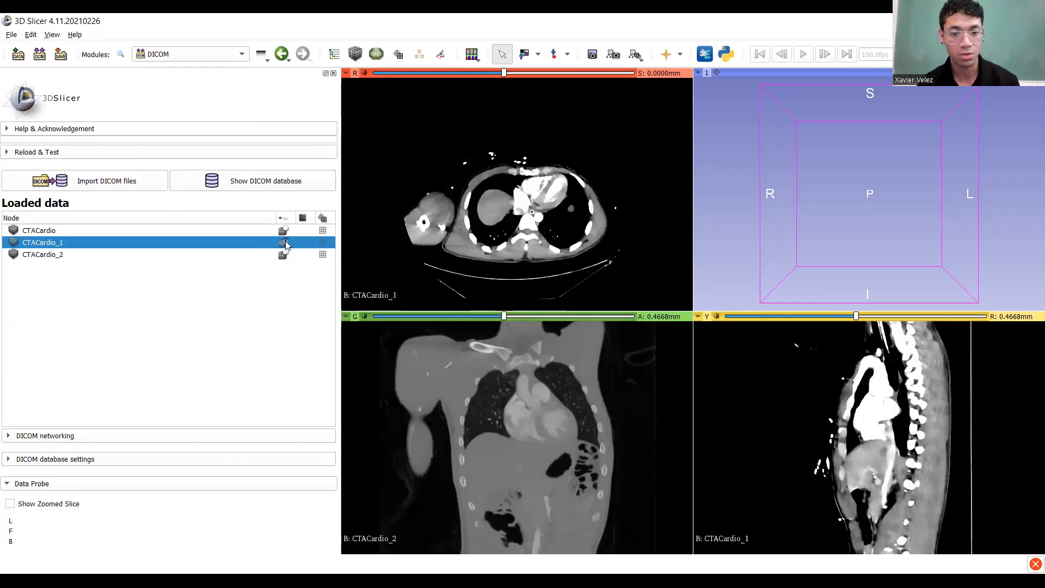
{"action": "left_click", "coordinate": [285, 243]}
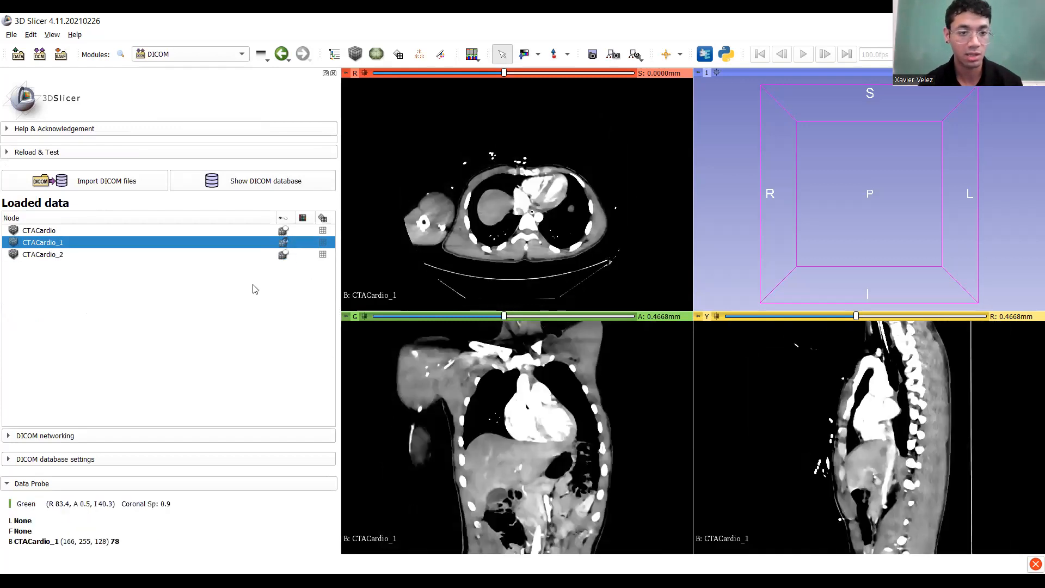
{"action": "left_click", "coordinate": [287, 257]}
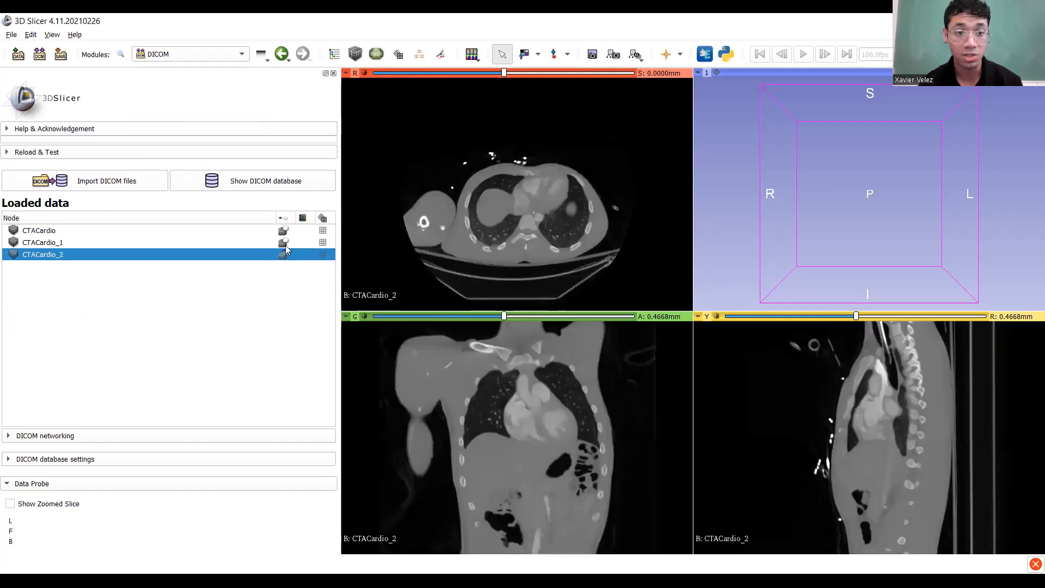
{"action": "left_click", "coordinate": [285, 245]}
{"action": "left_click", "coordinate": [286, 256]}
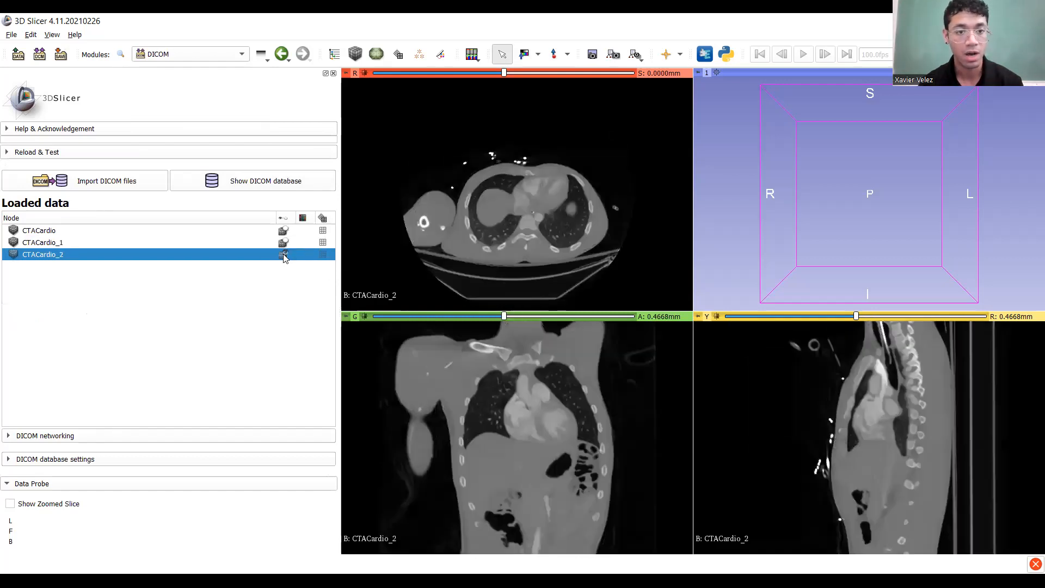
{"action": "left_click", "coordinate": [288, 243]}
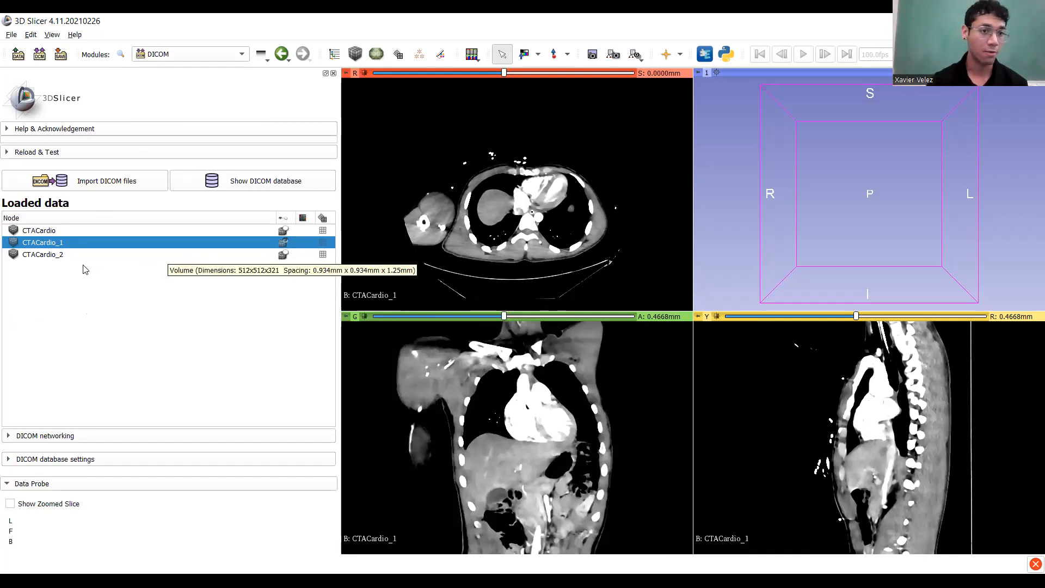
Select CTACardio_1, visit Segment Editor to create an empty segmentation, and return to DICOM.
{"action": "right_click", "coordinate": [67, 242]}
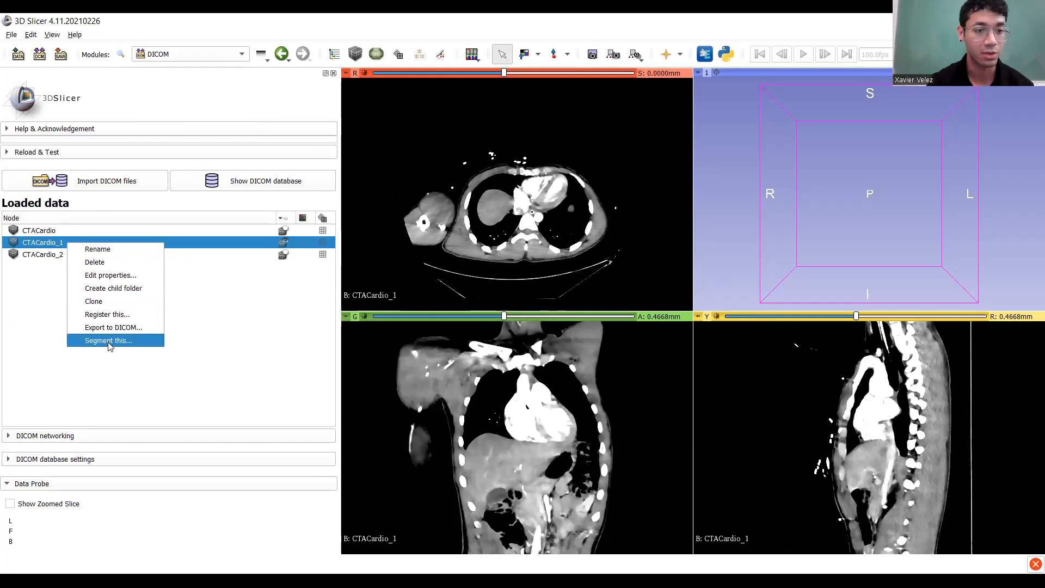
{"action": "left_click", "coordinate": [289, 343]}
{"action": "left_click", "coordinate": [116, 254]}
{"action": "left_click", "coordinate": [115, 244]}
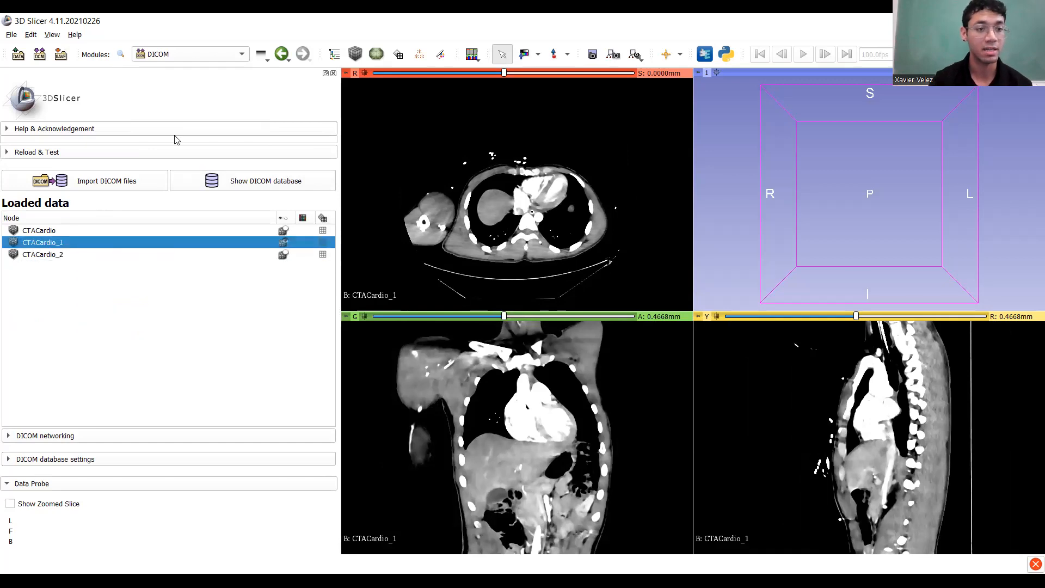
{"action": "left_click", "coordinate": [207, 53]}
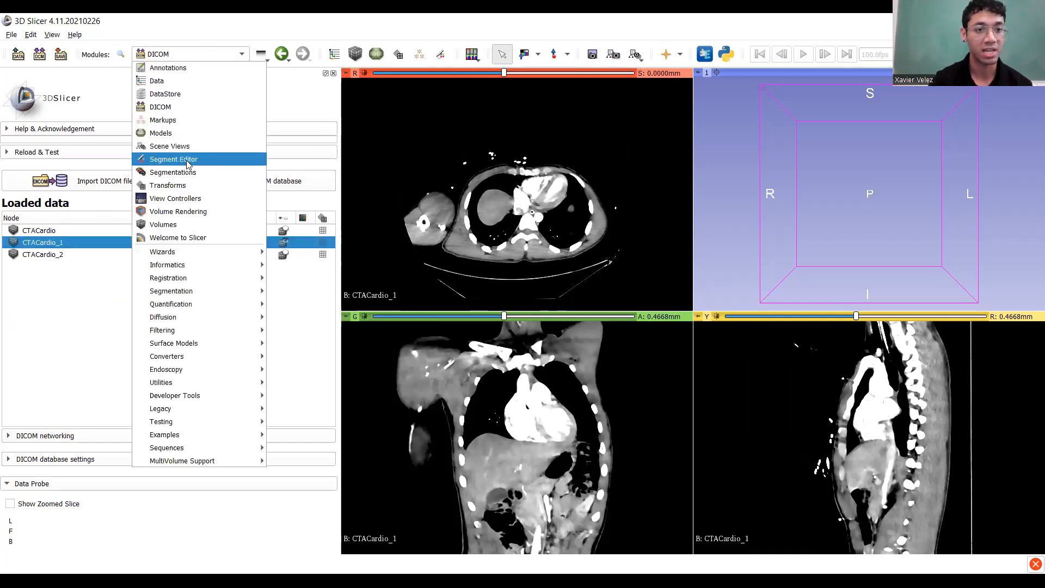
{"action": "left_click", "coordinate": [188, 160]}
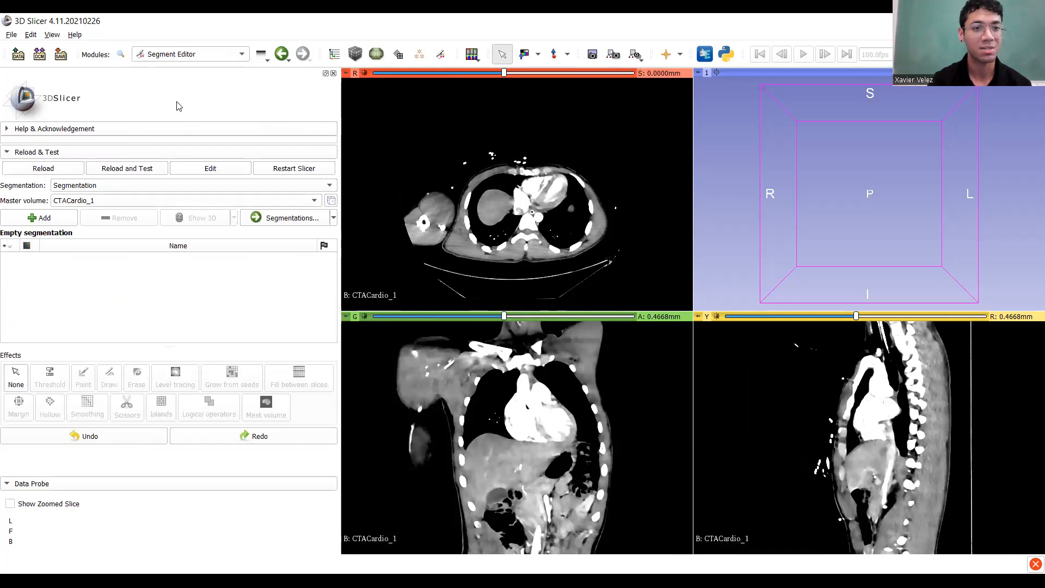
{"action": "left_click", "coordinate": [191, 54]}
{"action": "left_click", "coordinate": [175, 105]}
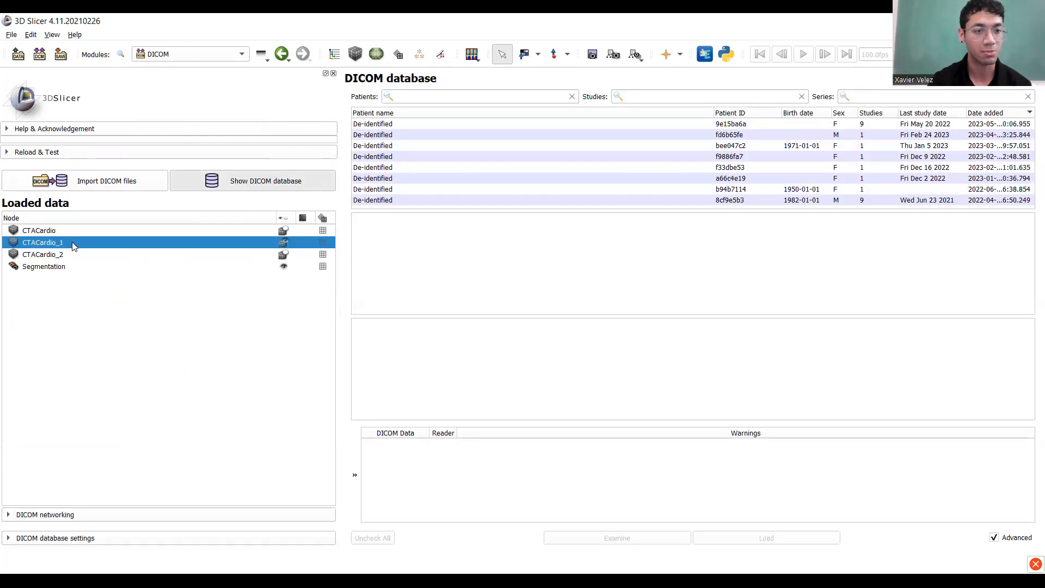
Start segmenting CTACardio_1 via Segment this…, then pan and zoom the coronal view onto the liver.
{"action": "right_click", "coordinate": [72, 242]}
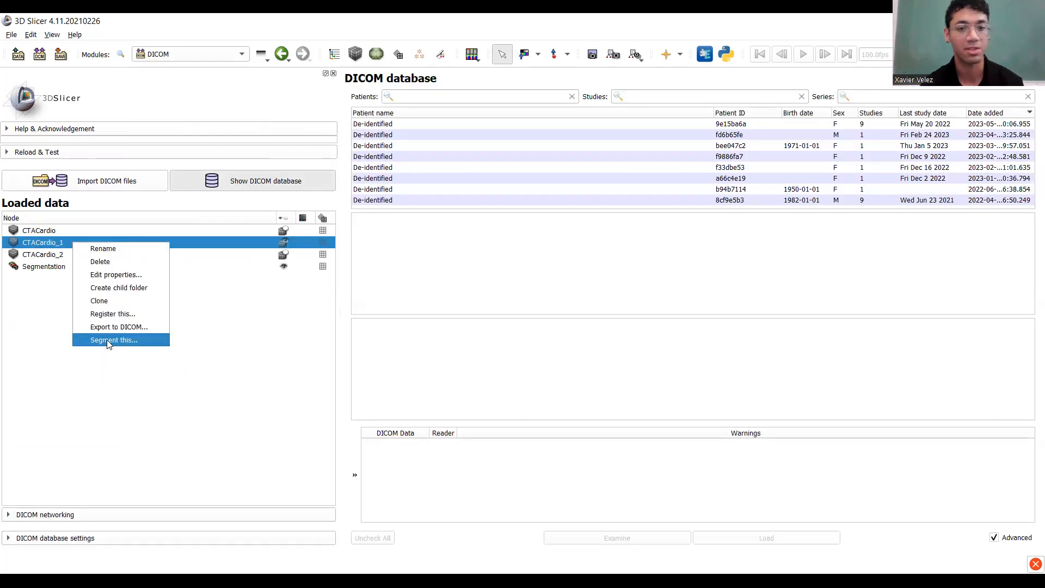
{"action": "left_click", "coordinate": [107, 339]}
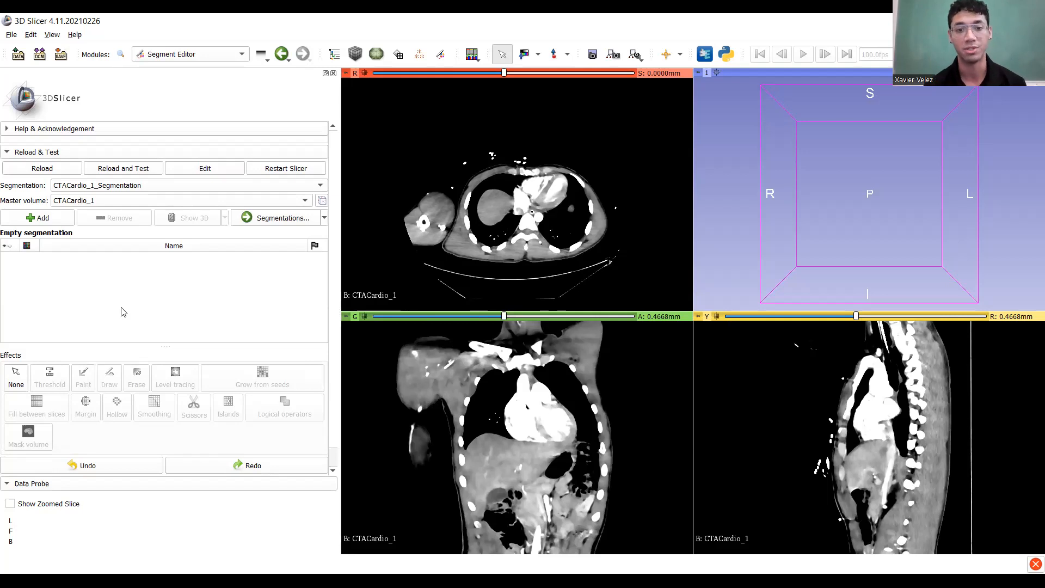
{"action": "middle_click_drag", "start_coordinate": [500, 467], "coordinate": [526, 413]}
{"action": "scroll", "coordinate": [512, 436], "scroll_direction": "up", "scroll_amount": 2, "text": "ctrl"}
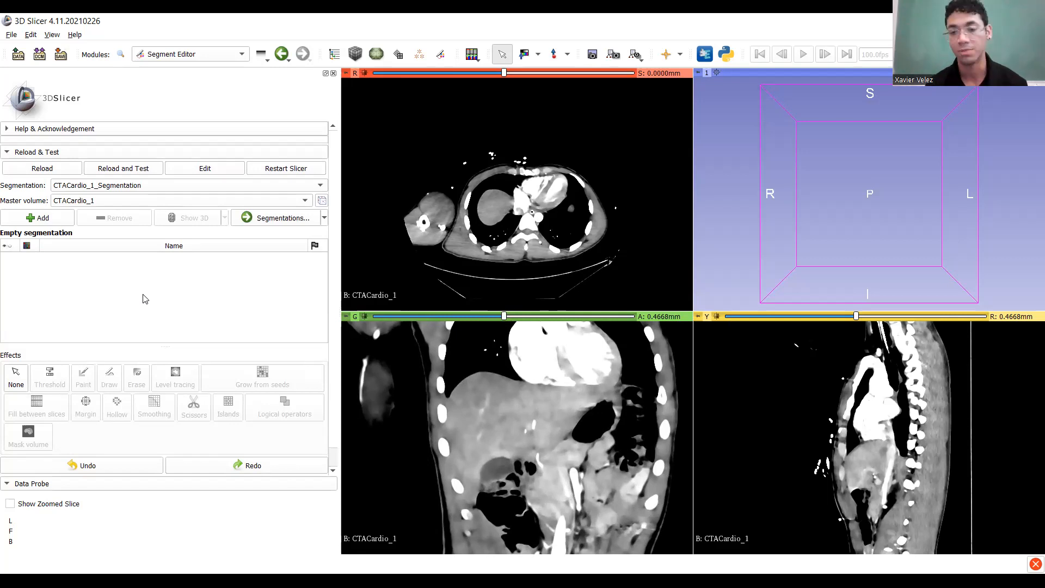
Add a first segment and rename it Liver.
{"action": "left_click", "coordinate": [31, 219]}
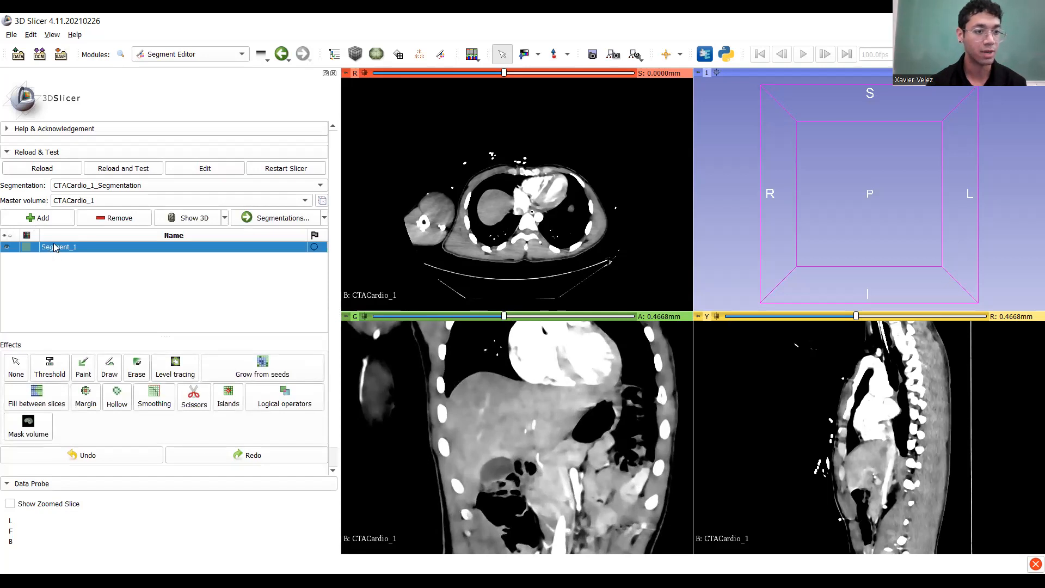
{"action": "double_click", "coordinate": [55, 249]}
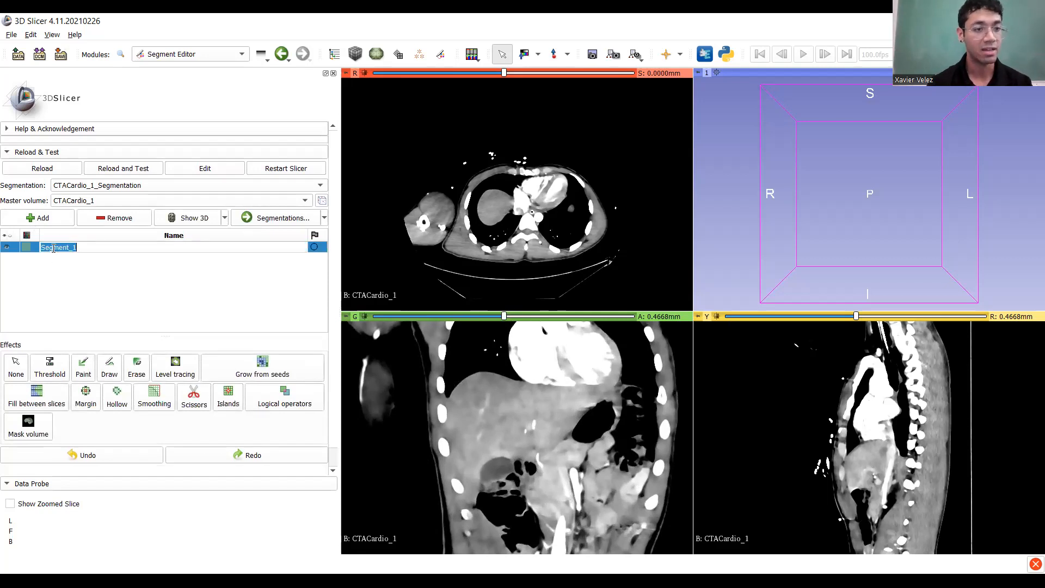
{"action": "type", "text": "Live"}
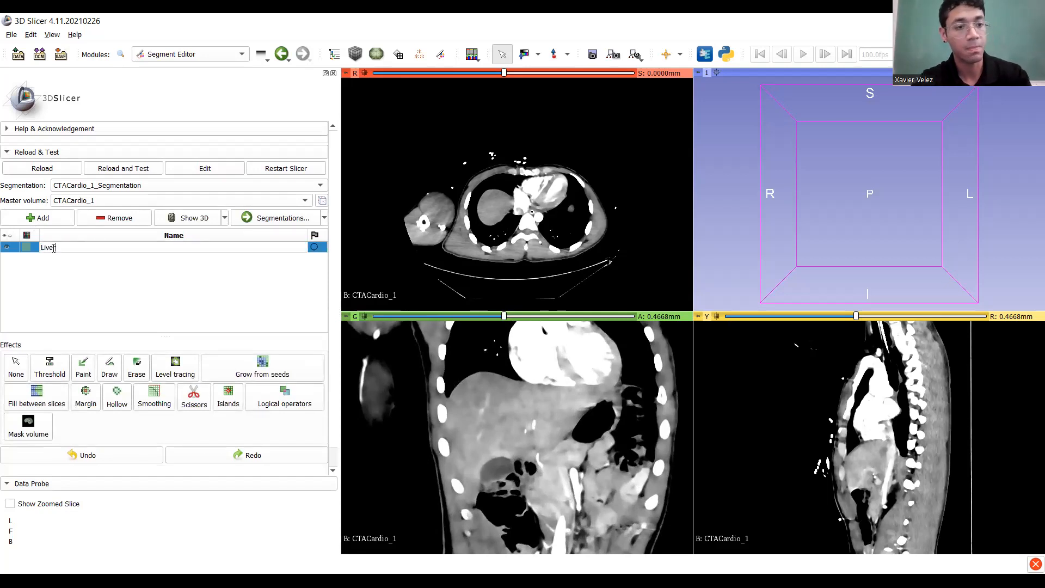
{"action": "key", "text": "Return"}
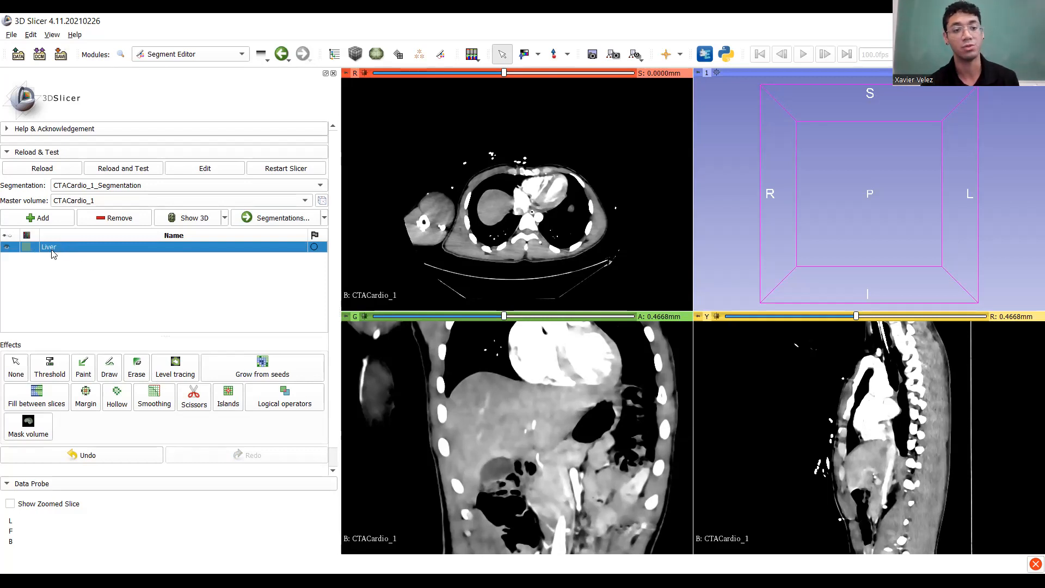
Add a second segment named Other and check both segments in the list.
{"action": "left_click", "coordinate": [48, 217]}
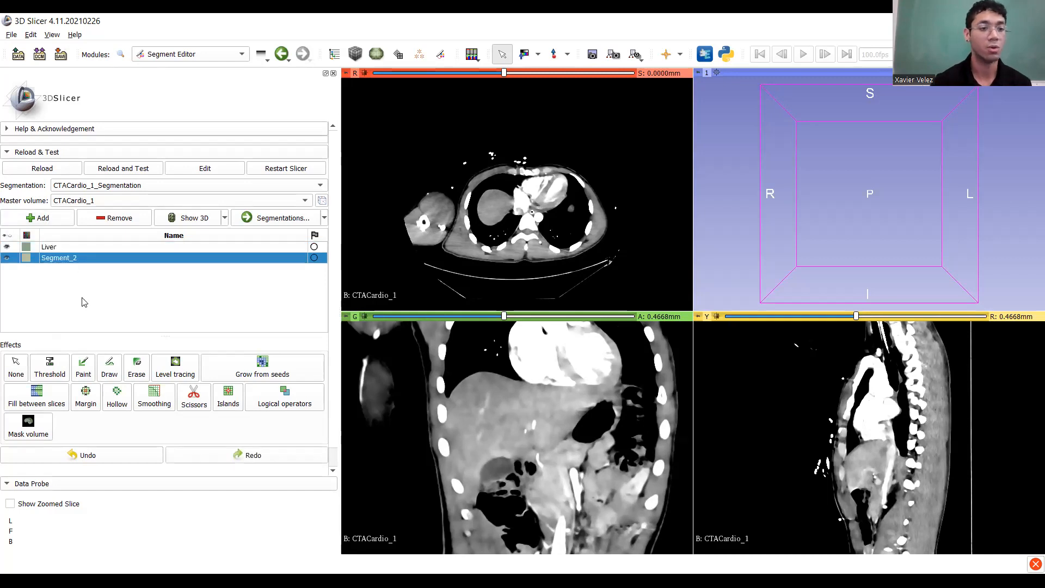
{"action": "double_click", "coordinate": [57, 256]}
{"action": "type", "text": "Other"}
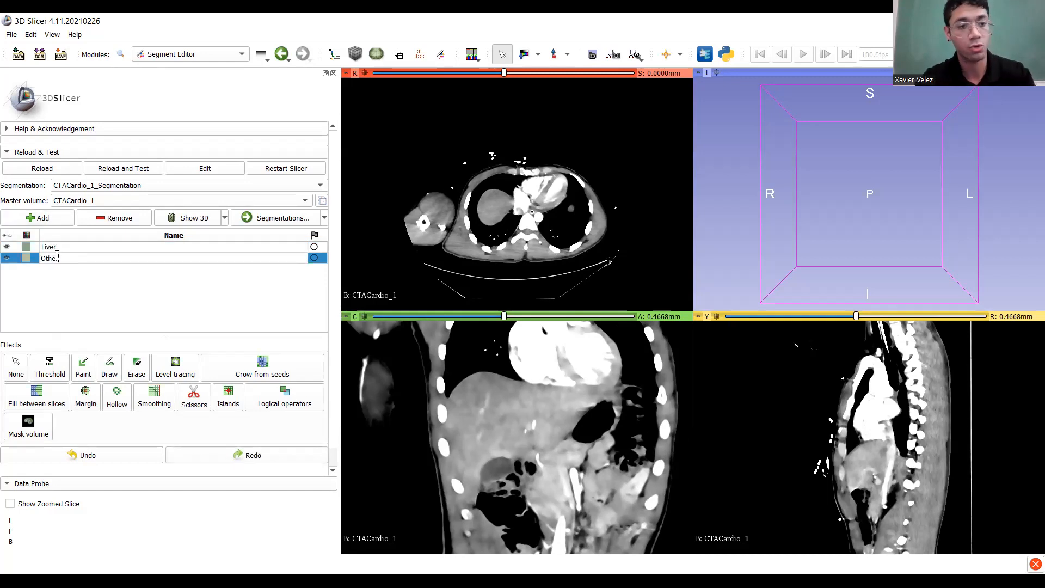
{"action": "key", "text": "Return"}
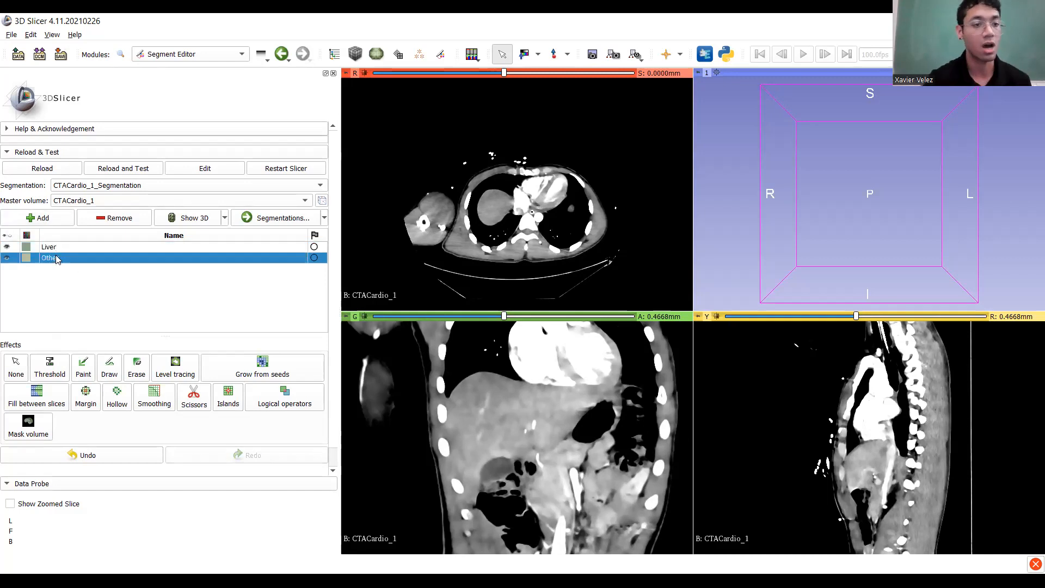
{"action": "left_click", "coordinate": [85, 246]}
{"action": "left_click", "coordinate": [83, 259]}
Select the Liver segment and zoom the coronal view onto a posterior slice through the liver.
{"action": "left_click", "coordinate": [84, 248]}
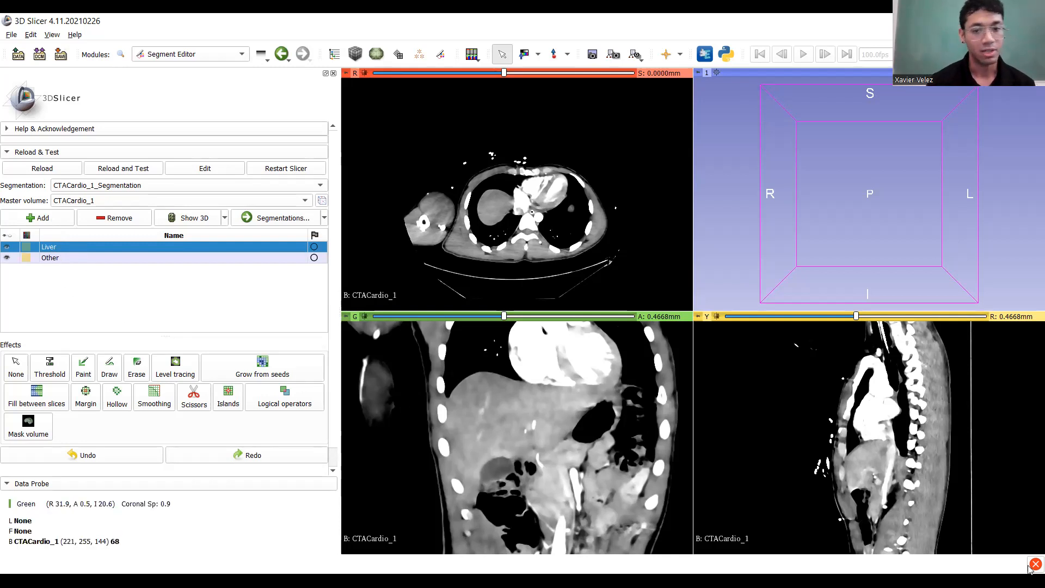
{"action": "left_click_drag", "start_coordinate": [504, 316], "coordinate": [479, 334]}
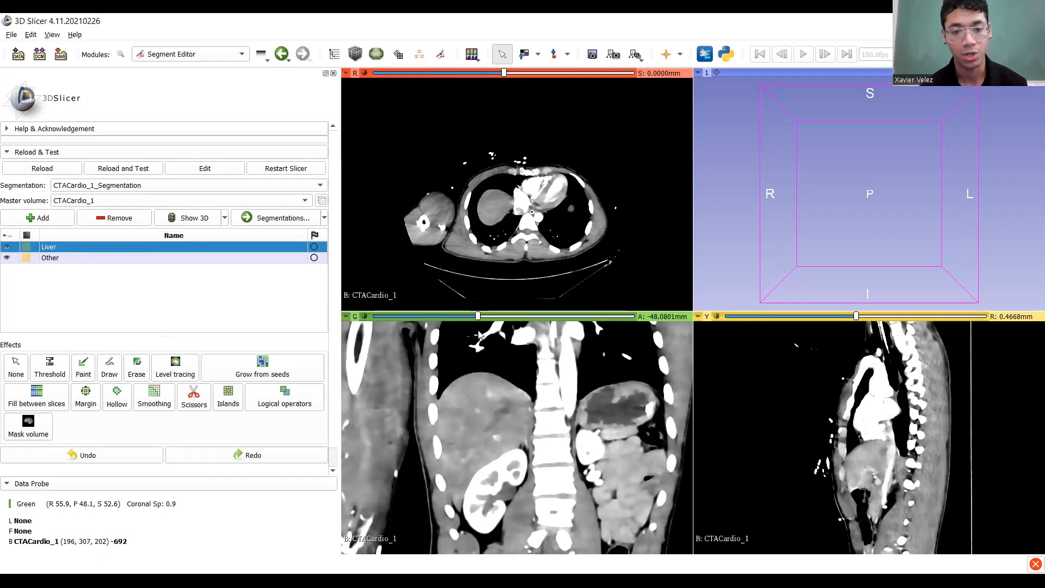
{"action": "scroll", "coordinate": [467, 368], "scroll_direction": "down", "scroll_amount": 20}
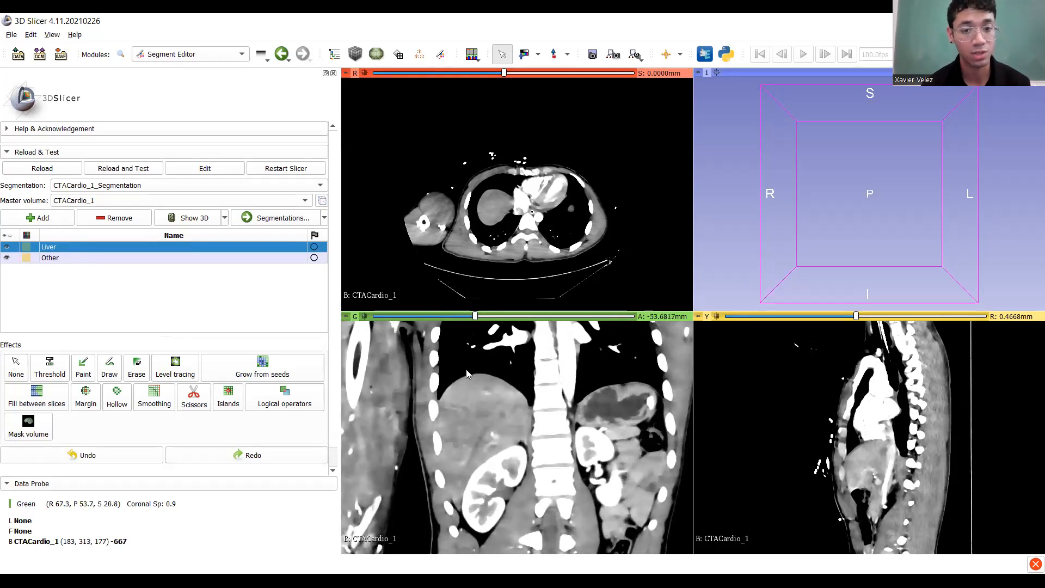
{"action": "scroll", "coordinate": [446, 416], "scroll_direction": "down", "scroll_amount": 20}
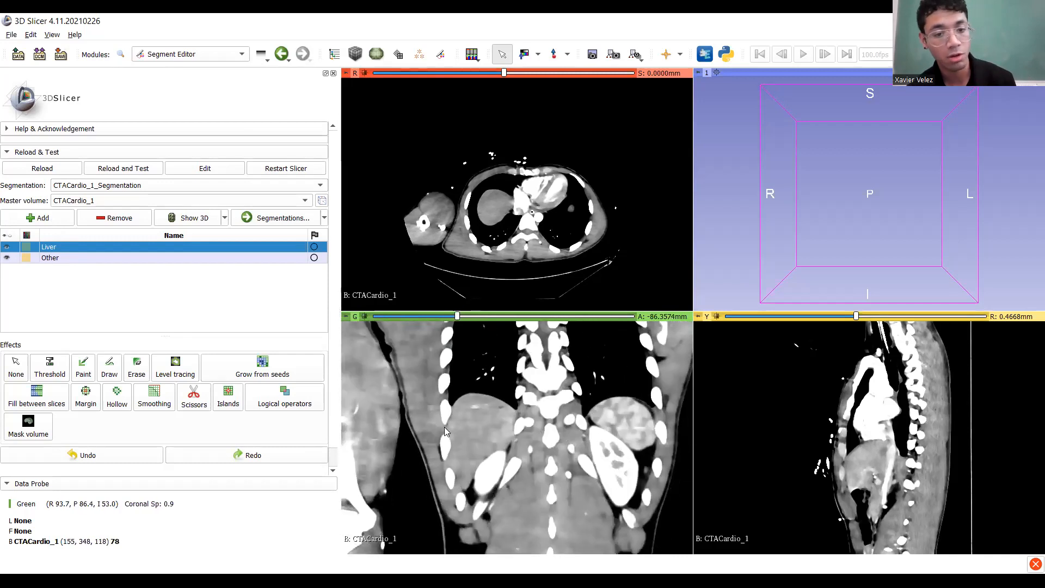
{"action": "scroll", "coordinate": [475, 447], "scroll_direction": "up", "scroll_amount": 3, "text": "ctrl"}
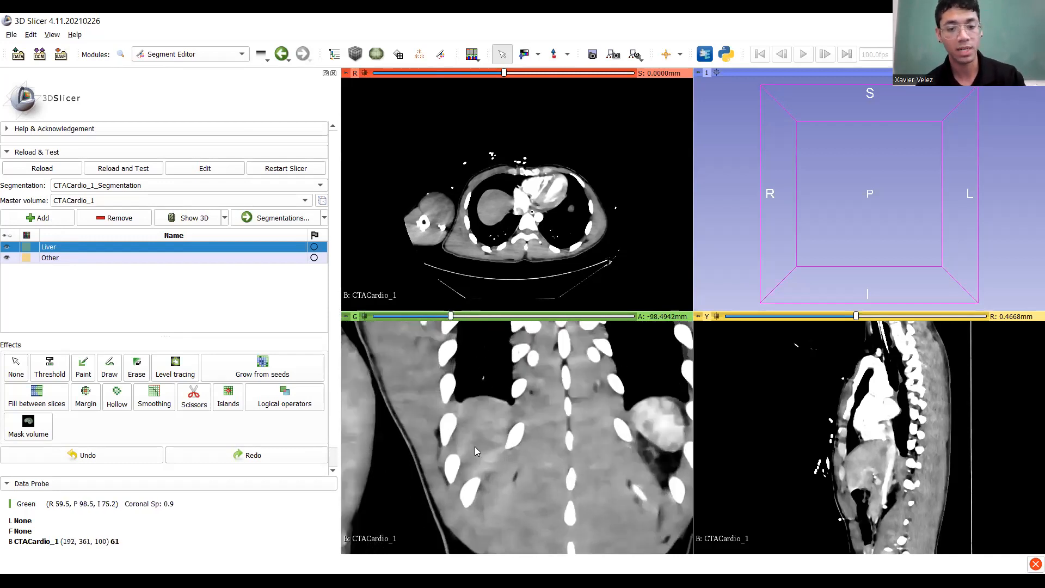
{"action": "middle_click_drag", "start_coordinate": [481, 447], "coordinate": [482, 414]}
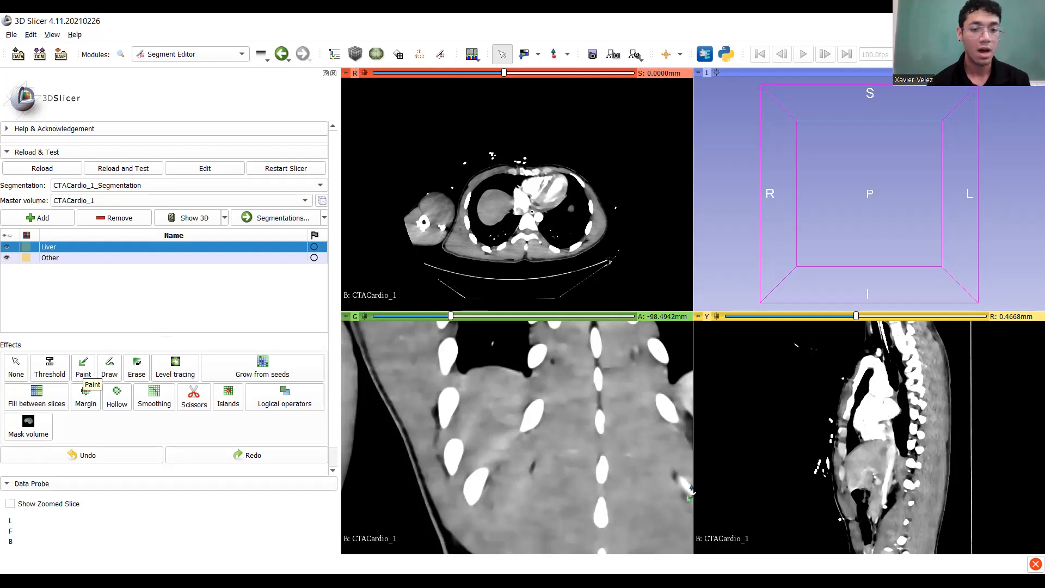
Switch to the round paint brush and undo a stray trial Liver stroke across the chest.
{"action": "left_click", "coordinate": [83, 368]}
{"action": "scroll", "coordinate": [466, 415], "scroll_direction": "down", "scroll_amount": 3}
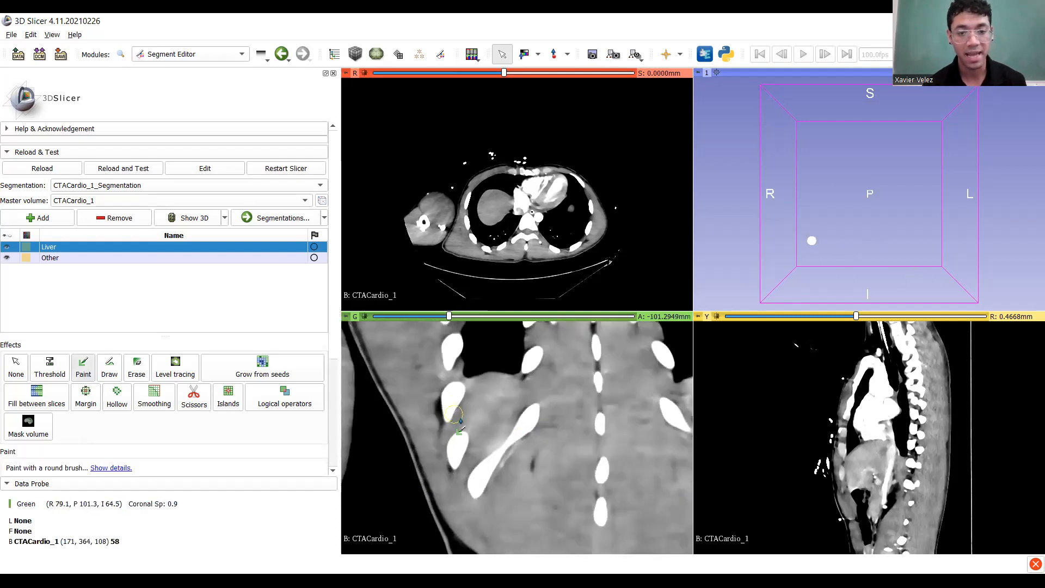
{"action": "scroll", "coordinate": [494, 429], "scroll_direction": "down", "scroll_amount": 7, "text": "ctrl"}
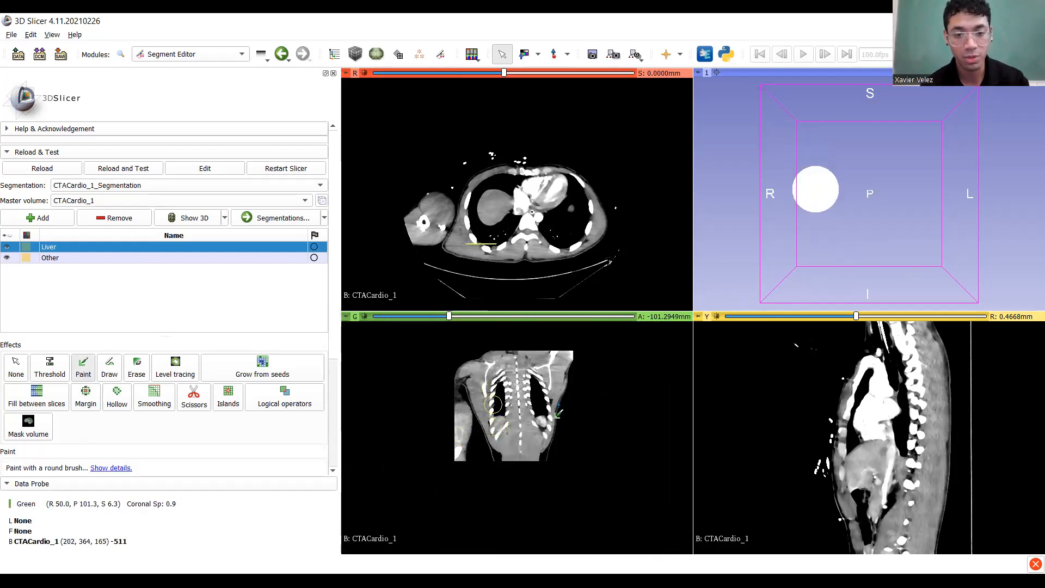
{"action": "mouse_move", "coordinate": [541, 392]}
{"action": "left_mouse_down"}
{"action": "mouse_move", "coordinate": [492, 397]}
{"action": "mouse_move", "coordinate": [519, 432]}
{"action": "mouse_move", "coordinate": [516, 375]}
{"action": "mouse_move", "coordinate": [486, 428]}
{"action": "mouse_move", "coordinate": [539, 400]}
{"action": "left_mouse_up"}
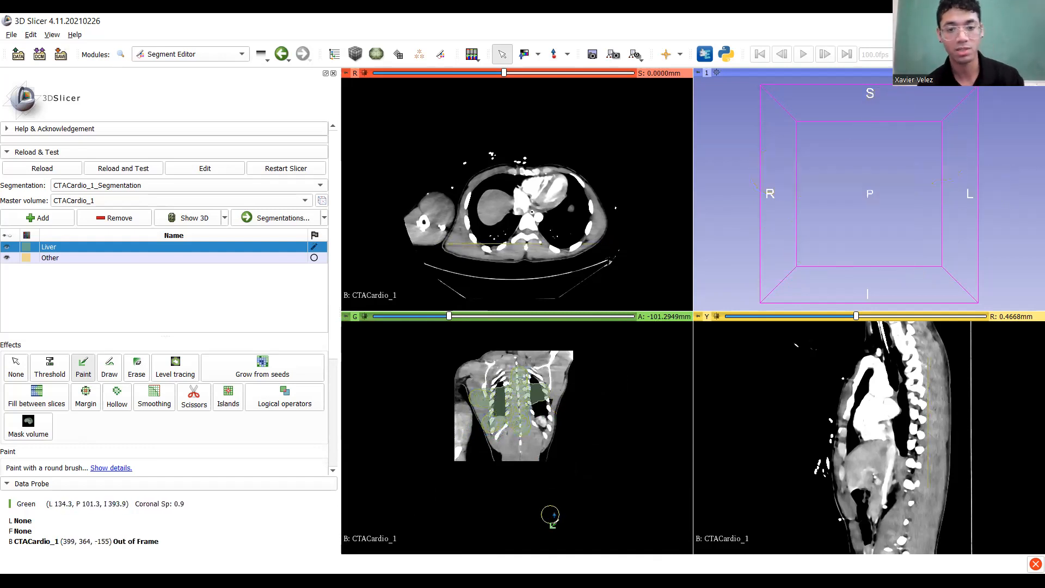
{"action": "scroll", "coordinate": [502, 405], "scroll_direction": "up", "scroll_amount": 2, "text": "ctrl"}
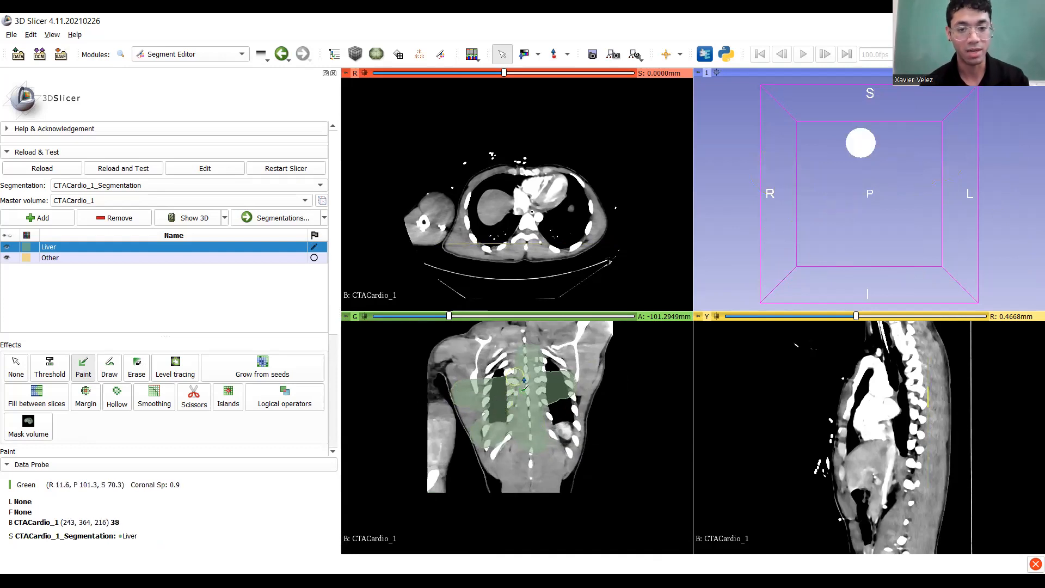
{"action": "scroll", "coordinate": [522, 408], "scroll_direction": "up", "scroll_amount": 3, "text": "ctrl"}
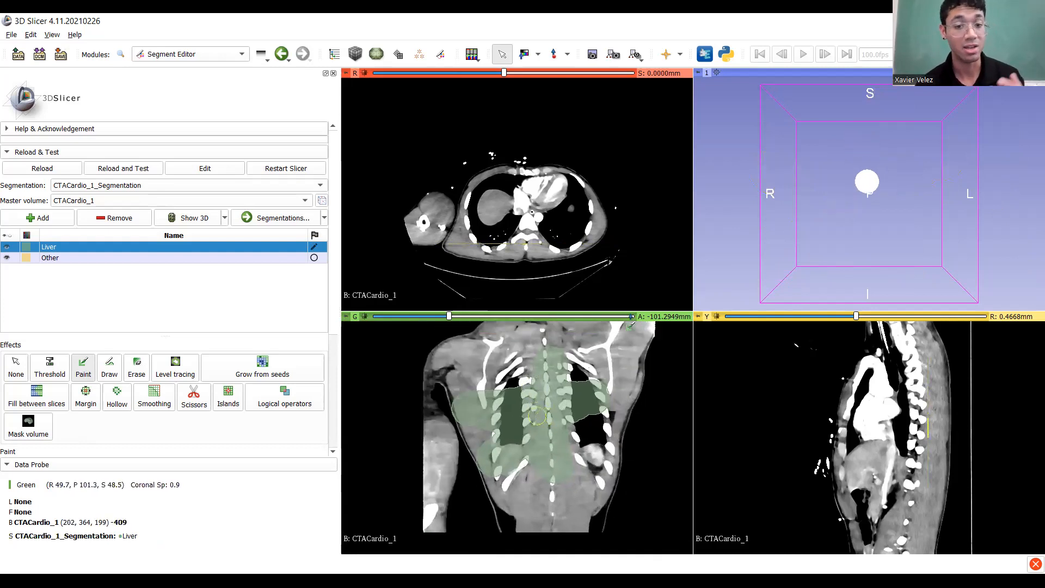
{"action": "key", "text": "ctrl+z"}
Paint vertical and short Liver seed strokes inside the liver on the first few coronal slices.
{"action": "scroll", "coordinate": [545, 463], "scroll_direction": "up", "scroll_amount": 5, "text": "ctrl"}
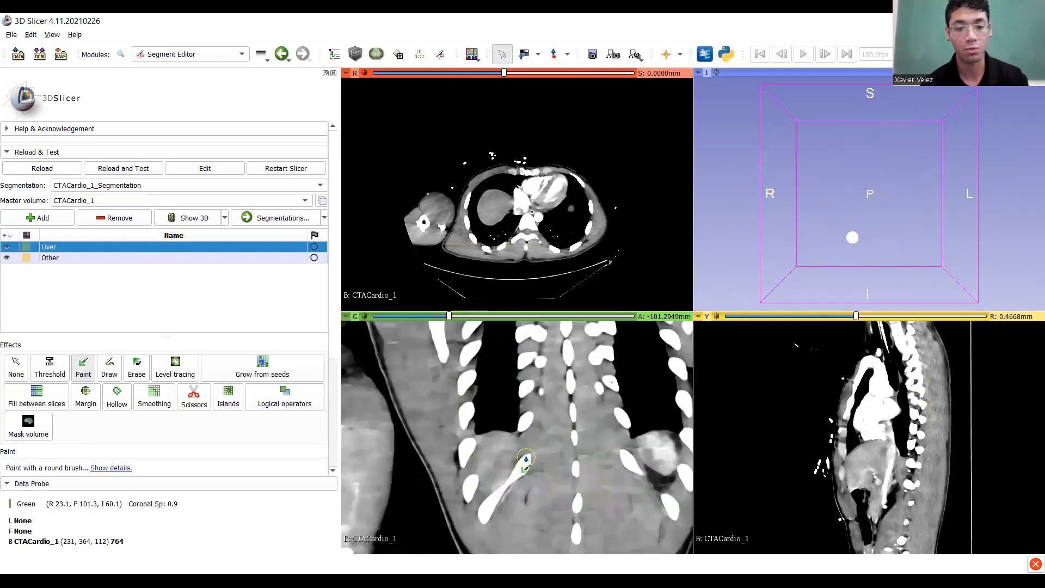
{"action": "scroll", "coordinate": [525, 449], "scroll_direction": "down", "scroll_amount": 2}
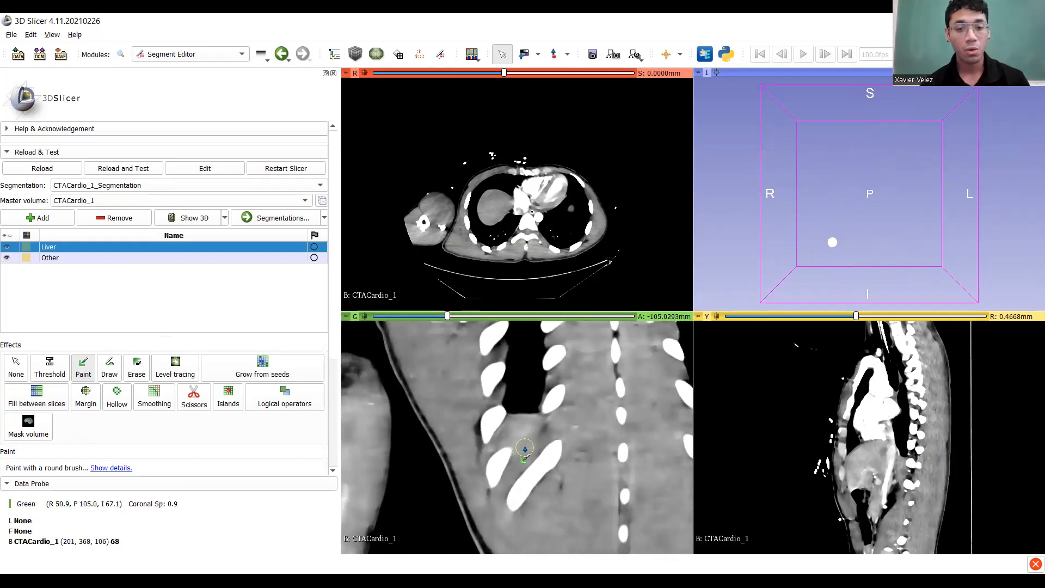
{"action": "scroll", "coordinate": [525, 450], "scroll_direction": "up", "scroll_amount": 4}
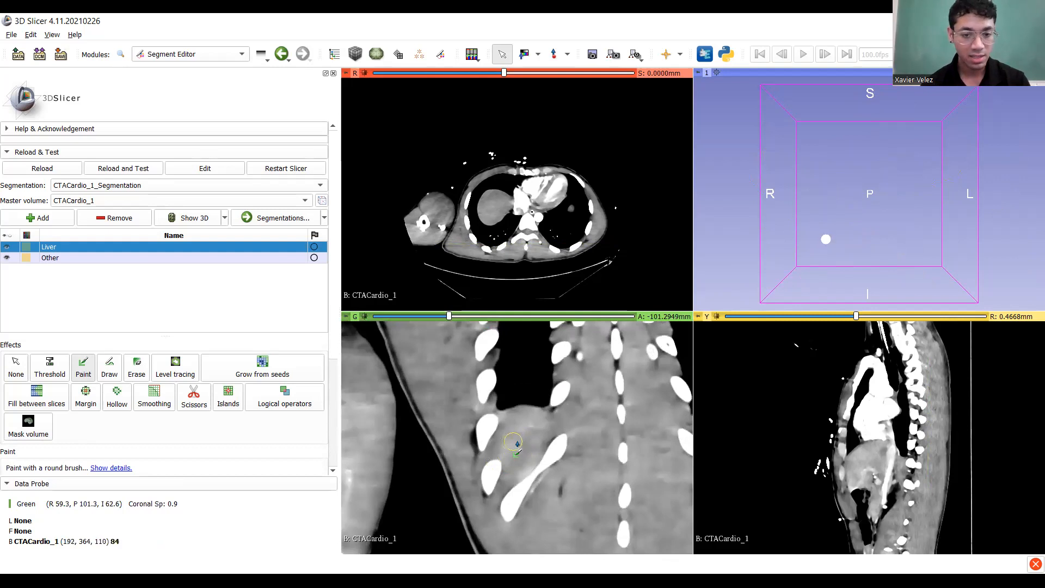
{"action": "left_click_drag", "start_coordinate": [519, 449], "coordinate": [528, 433]}
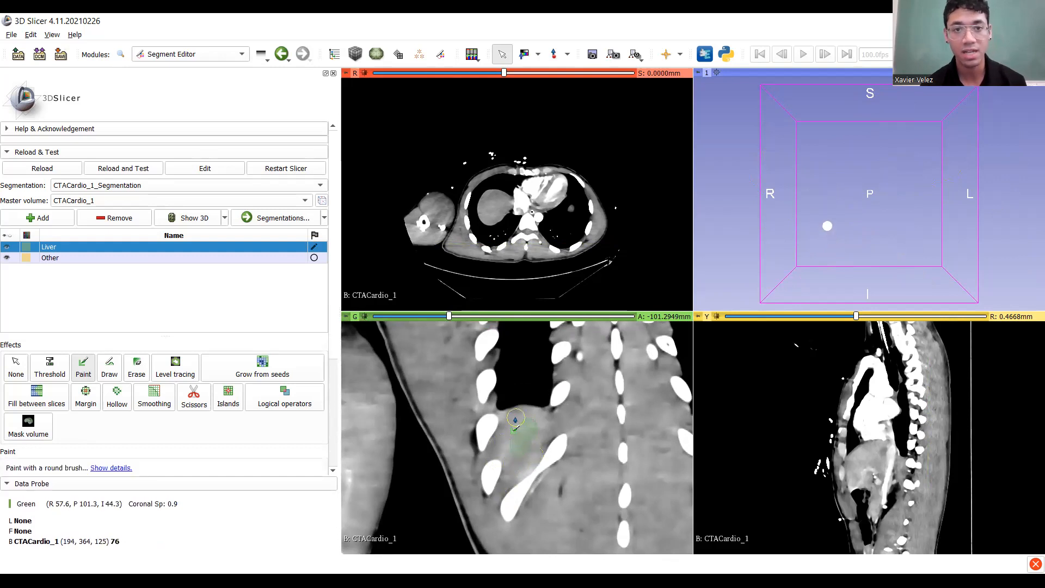
{"action": "scroll", "coordinate": [515, 460], "scroll_direction": "up", "scroll_amount": 10}
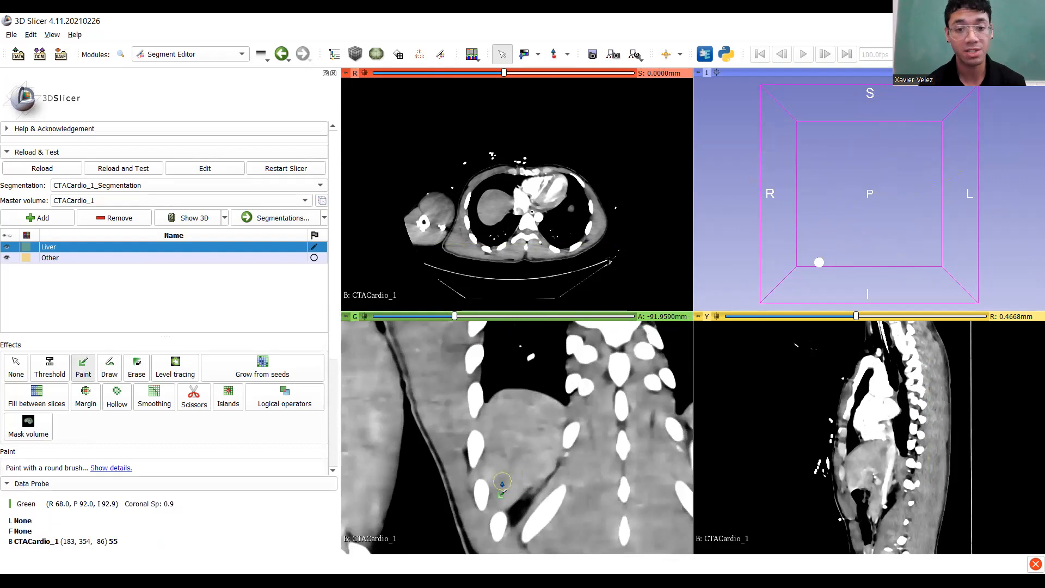
{"action": "left_click_drag", "start_coordinate": [509, 484], "coordinate": [515, 404]}
{"action": "left_click_drag", "start_coordinate": [545, 437], "coordinate": [546, 435]}
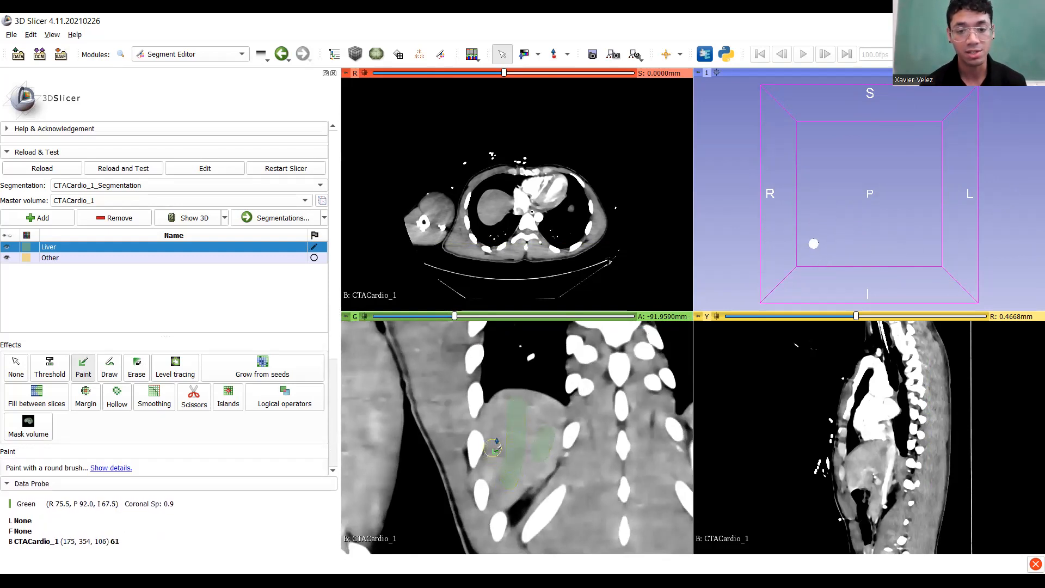
{"action": "scroll", "coordinate": [503, 420], "scroll_direction": "up", "scroll_amount": 8}
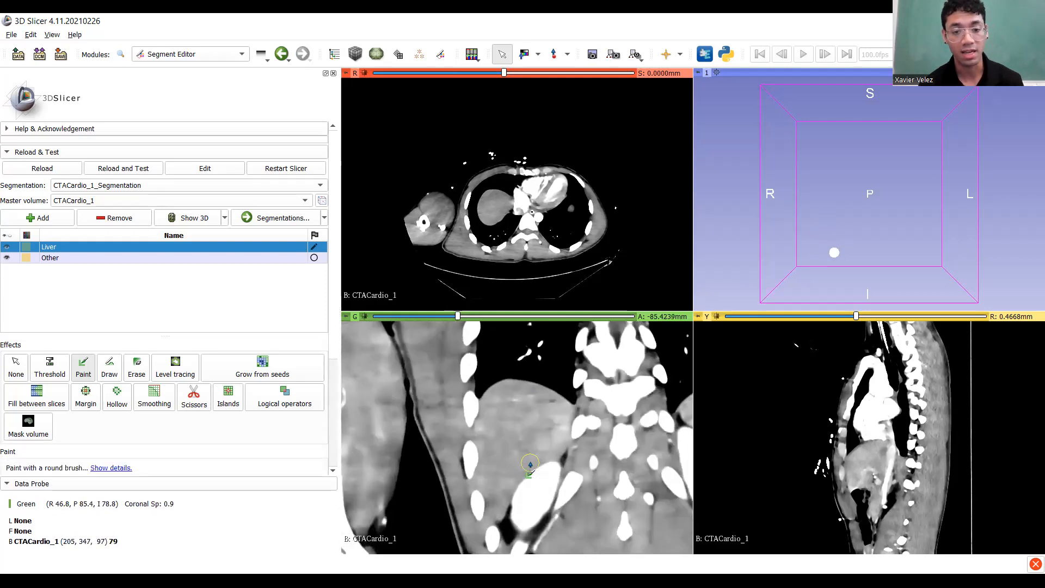
{"action": "left_click_drag", "start_coordinate": [495, 483], "coordinate": [509, 387]}
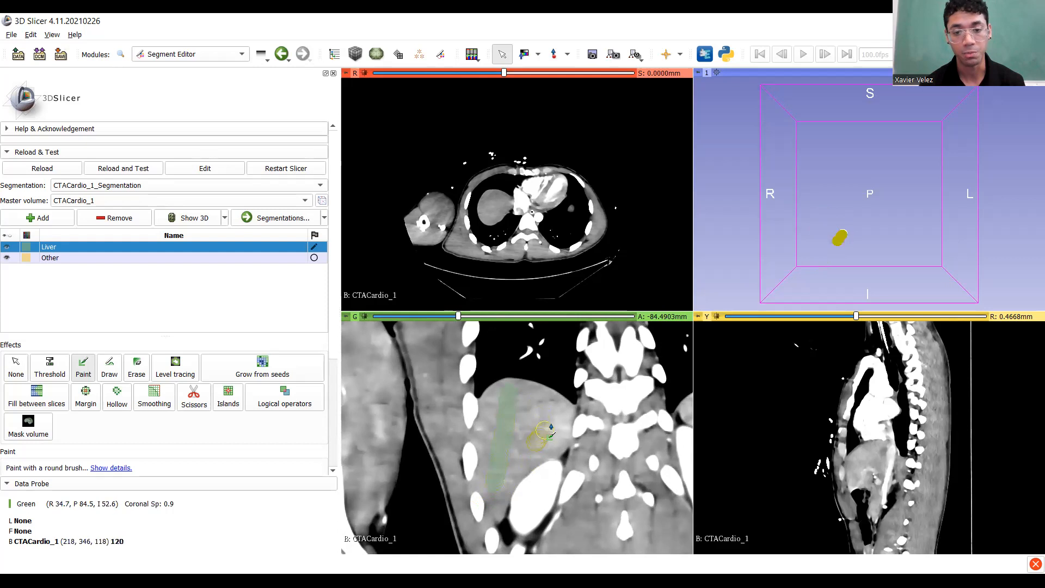
{"action": "left_click_drag", "start_coordinate": [550, 428], "coordinate": [557, 420]}
{"action": "scroll", "coordinate": [557, 419], "scroll_direction": "up", "scroll_amount": 12}
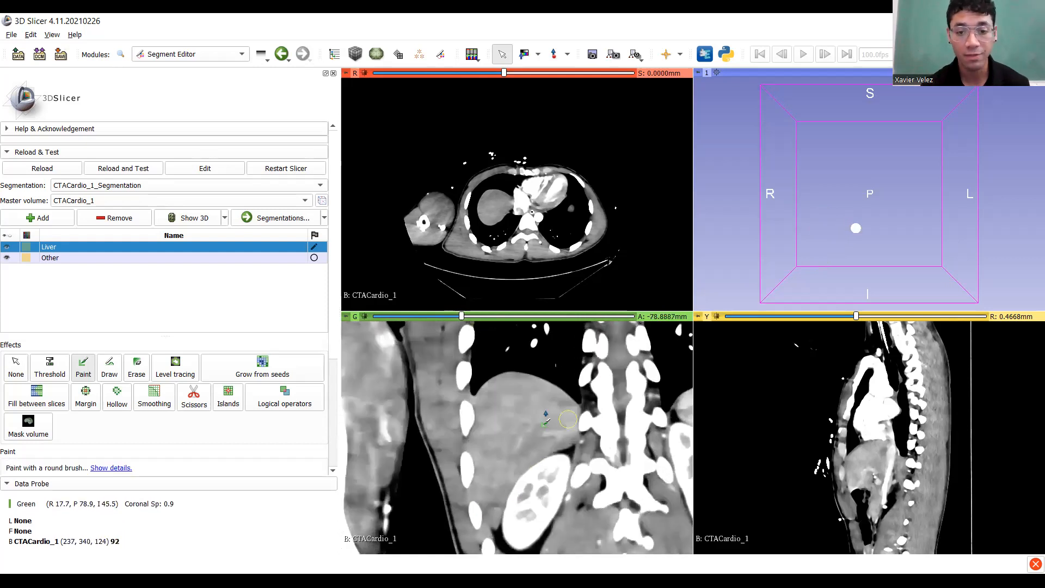
{"action": "mouse_move", "coordinate": [571, 434]}
{"action": "left_mouse_down"}
{"action": "mouse_move", "coordinate": [509, 436]}
{"action": "mouse_move", "coordinate": [486, 469]}
{"action": "mouse_move", "coordinate": [487, 495]}
{"action": "left_mouse_up"}
{"action": "left_click_drag", "start_coordinate": [490, 400], "coordinate": [522, 389]}
Add Liver seed strokes along the liver edge and toward the right on the next slices.
{"action": "scroll", "coordinate": [493, 411], "scroll_direction": "up", "scroll_amount": 16}
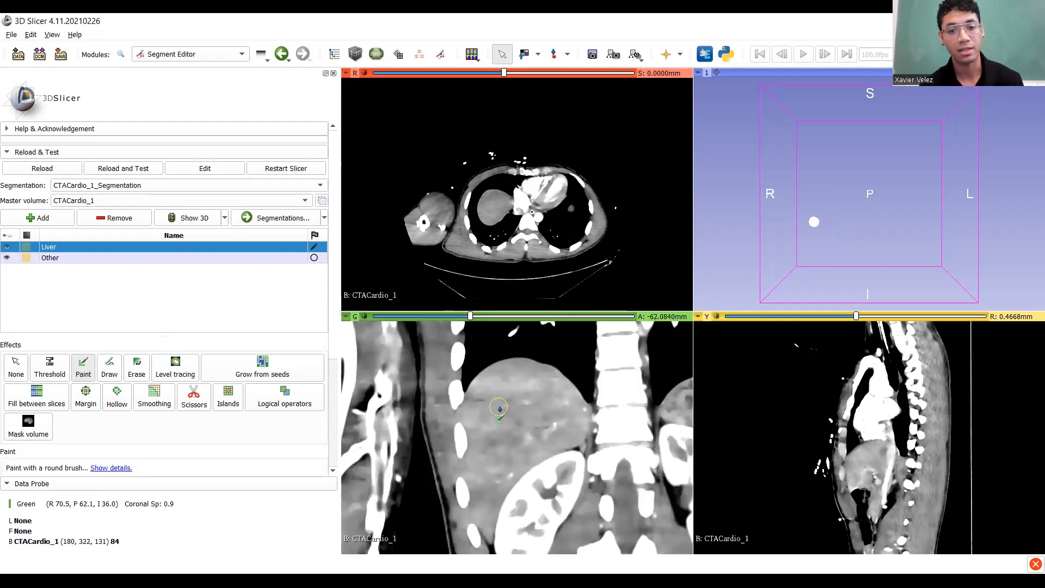
{"action": "left_click_drag", "start_coordinate": [484, 404], "coordinate": [488, 498]}
{"action": "mouse_move", "coordinate": [525, 443]}
{"action": "left_mouse_down"}
{"action": "mouse_move", "coordinate": [560, 431]}
{"action": "mouse_move", "coordinate": [571, 415]}
{"action": "left_mouse_up"}
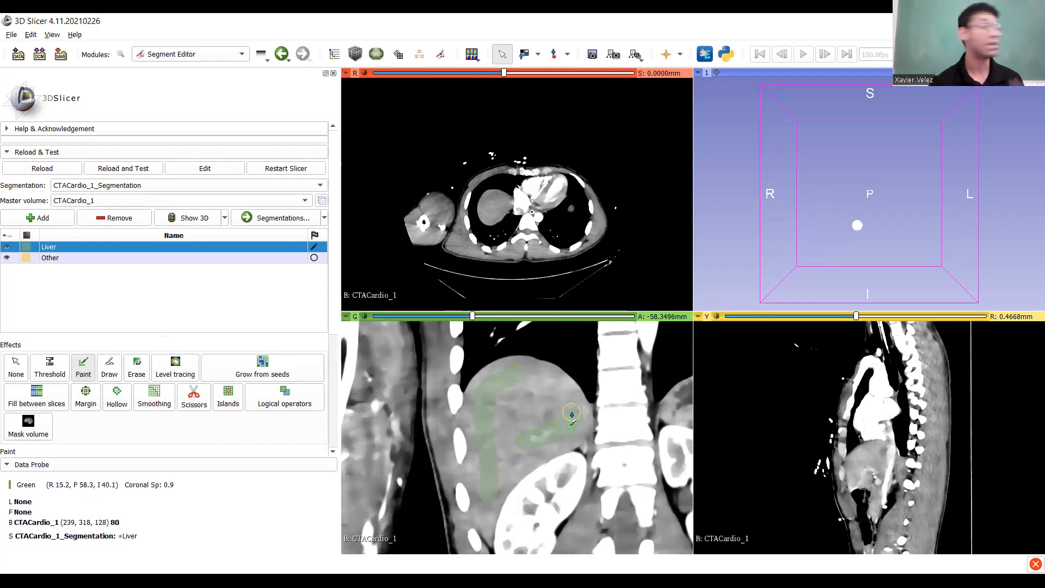
{"action": "scroll", "coordinate": [572, 414], "scroll_direction": "up", "scroll_amount": 20}
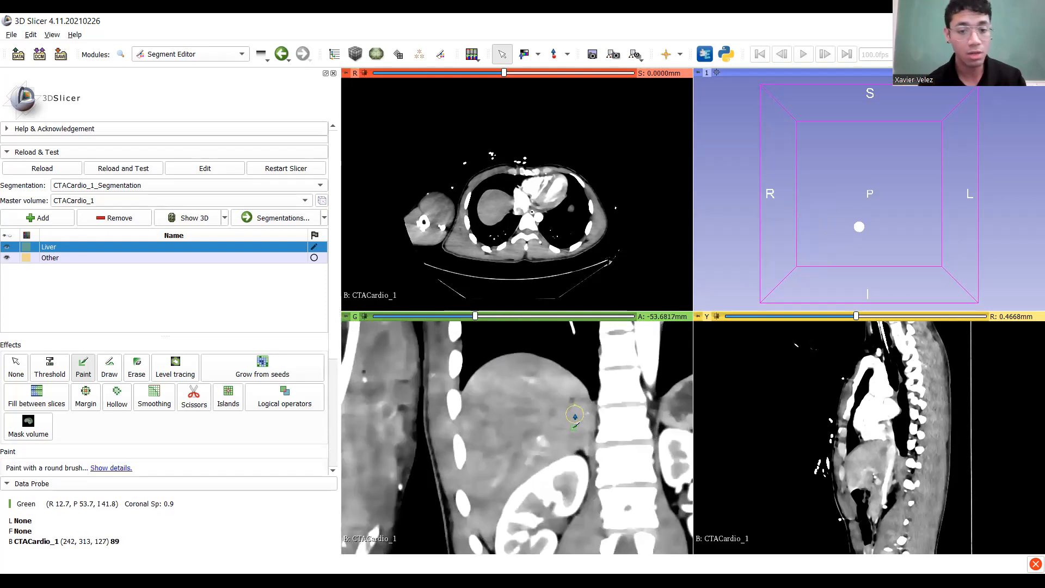
{"action": "scroll", "coordinate": [545, 416], "scroll_direction": "down", "scroll_amount": 2, "text": "ctrl"}
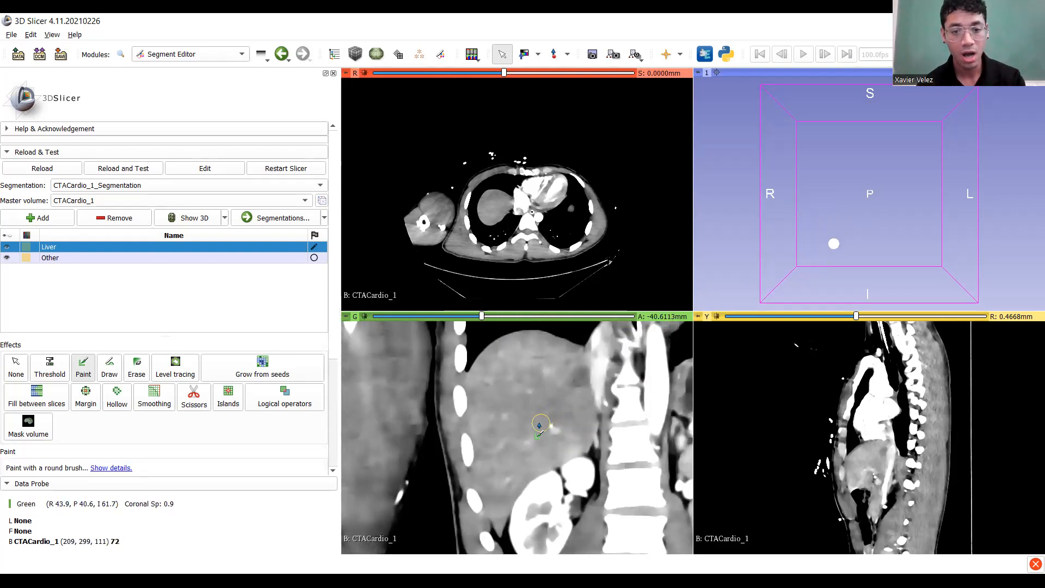
{"action": "scroll", "coordinate": [538, 426], "scroll_direction": "up", "scroll_amount": 1, "text": "ctrl"}
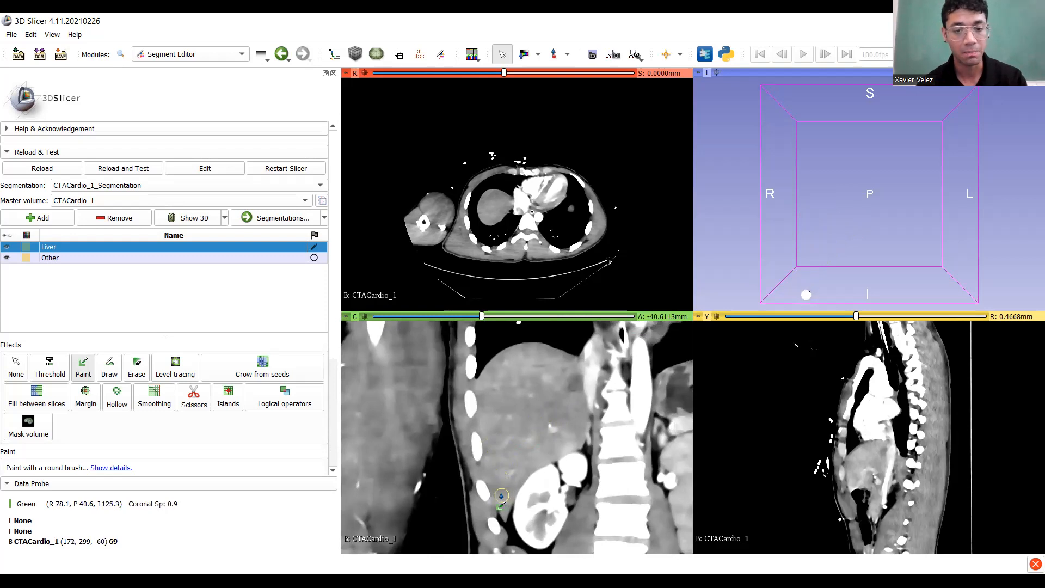
{"action": "mouse_move", "coordinate": [503, 496]}
{"action": "left_mouse_down"}
{"action": "mouse_move", "coordinate": [495, 411]}
{"action": "mouse_move", "coordinate": [503, 374]}
{"action": "mouse_move", "coordinate": [523, 366]}
{"action": "left_mouse_up"}
{"action": "mouse_move", "coordinate": [544, 456]}
{"action": "left_mouse_down"}
{"action": "mouse_move", "coordinate": [571, 440]}
{"action": "mouse_move", "coordinate": [576, 422]}
{"action": "left_mouse_up"}
{"action": "scroll", "coordinate": [574, 407], "scroll_direction": "up", "scroll_amount": 5, "text": "ctrl"}
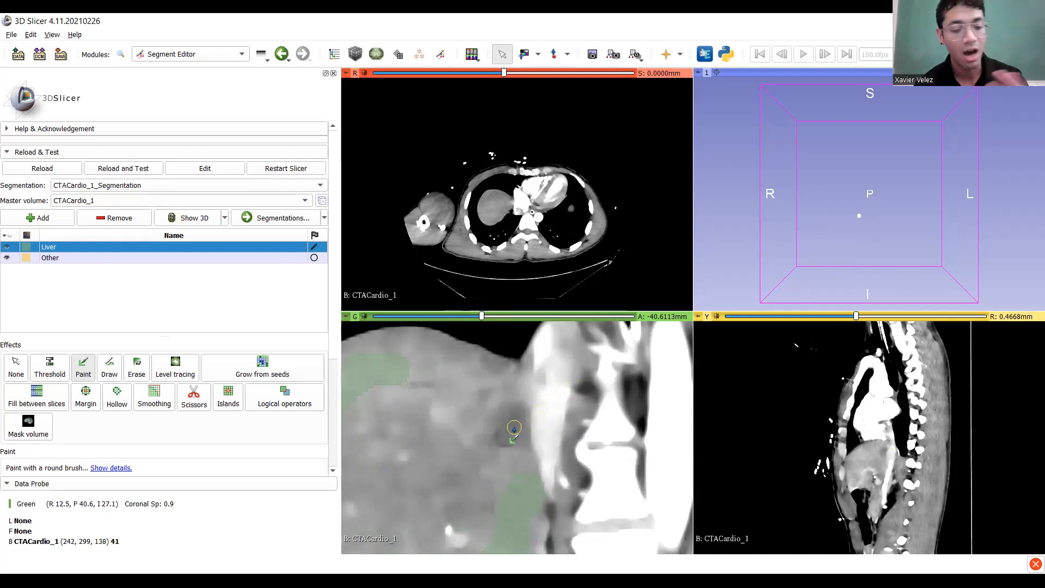
{"action": "scroll", "coordinate": [513, 430], "scroll_direction": "down", "scroll_amount": 5, "text": "ctrl"}
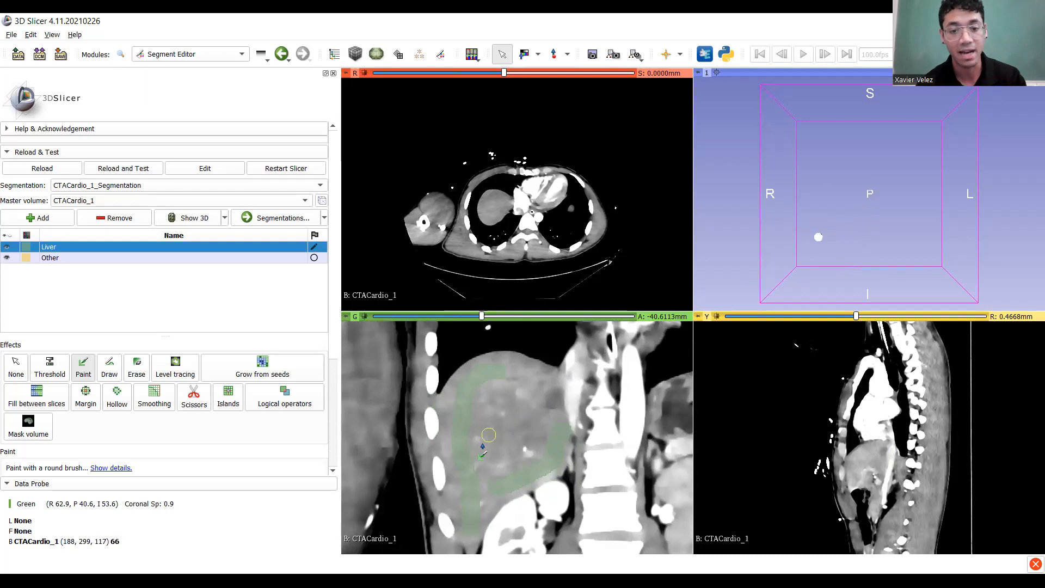
{"action": "left_click_drag", "start_coordinate": [501, 443], "coordinate": [544, 386]}
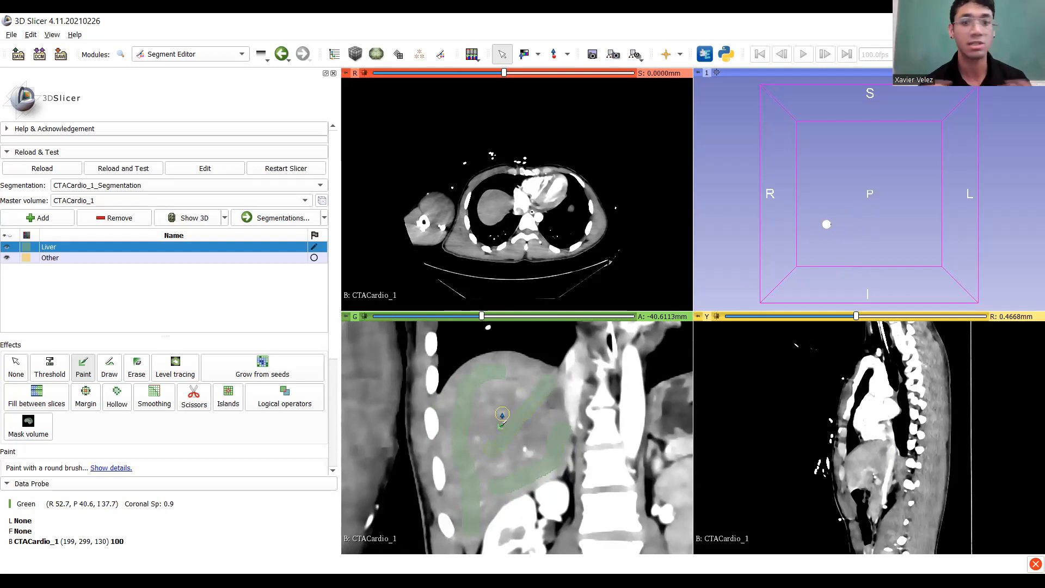
Paint further Liver seed strokes along the left edge and upper liver, recentering the coronal image.
{"action": "scroll", "coordinate": [500, 420], "scroll_direction": "up", "scroll_amount": 13}
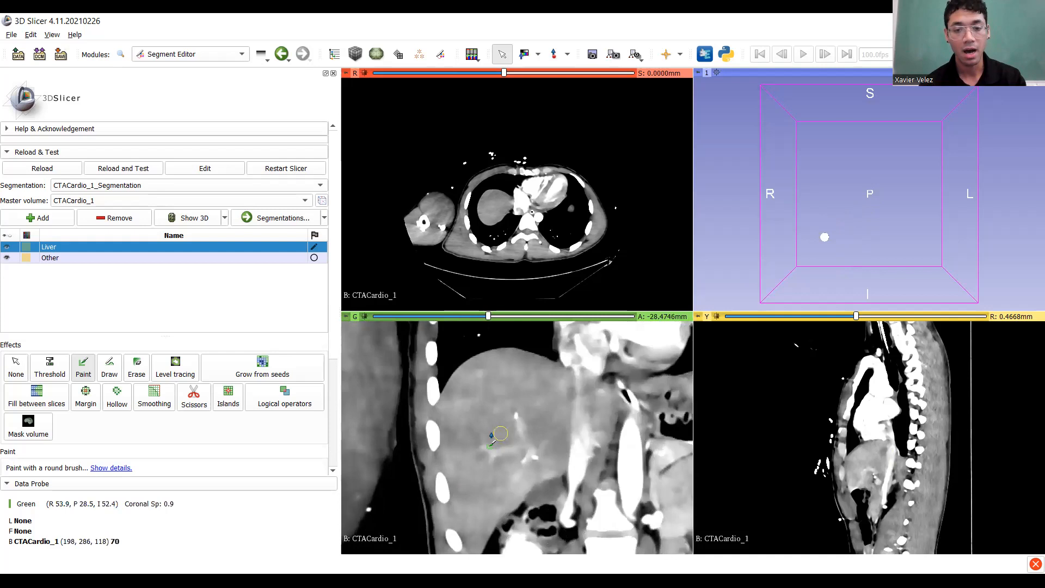
{"action": "left_click_drag", "start_coordinate": [493, 493], "coordinate": [477, 397]}
{"action": "left_click_drag", "start_coordinate": [507, 341], "coordinate": [507, 343]}
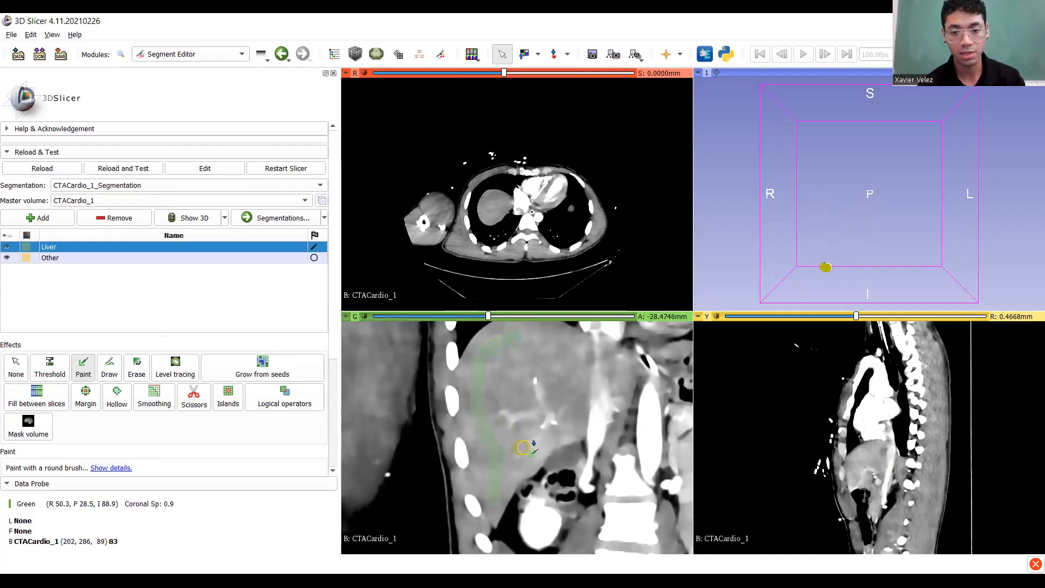
{"action": "mouse_move", "coordinate": [569, 421]}
{"action": "left_mouse_down"}
{"action": "mouse_move", "coordinate": [561, 366]}
{"action": "mouse_move", "coordinate": [576, 351]}
{"action": "mouse_move", "coordinate": [628, 386]}
{"action": "left_mouse_up"}
{"action": "scroll", "coordinate": [546, 434], "scroll_direction": "down", "scroll_amount": 2, "text": "ctrl"}
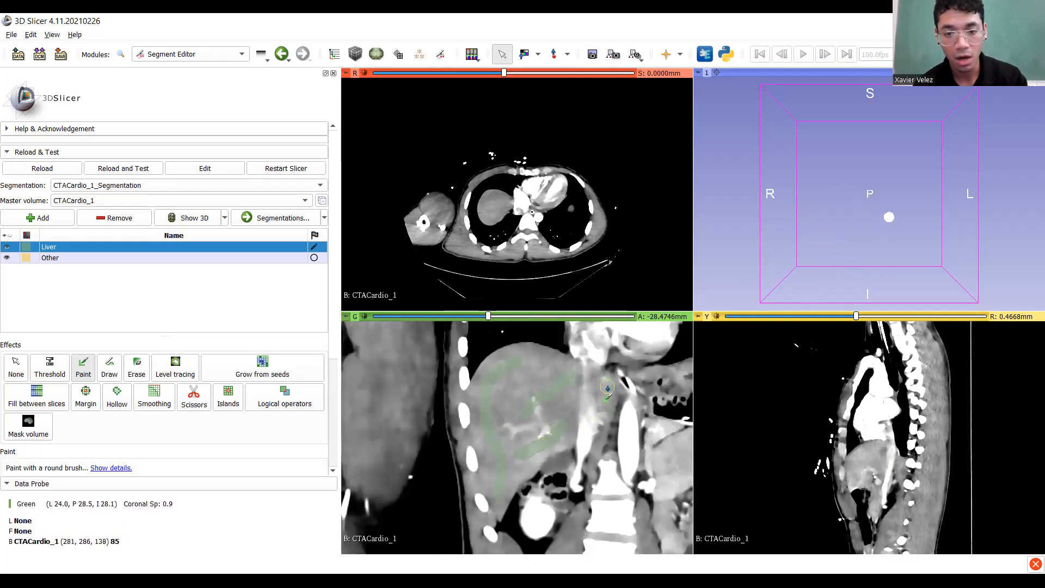
{"action": "scroll", "coordinate": [499, 392], "scroll_direction": "up", "scroll_amount": 8}
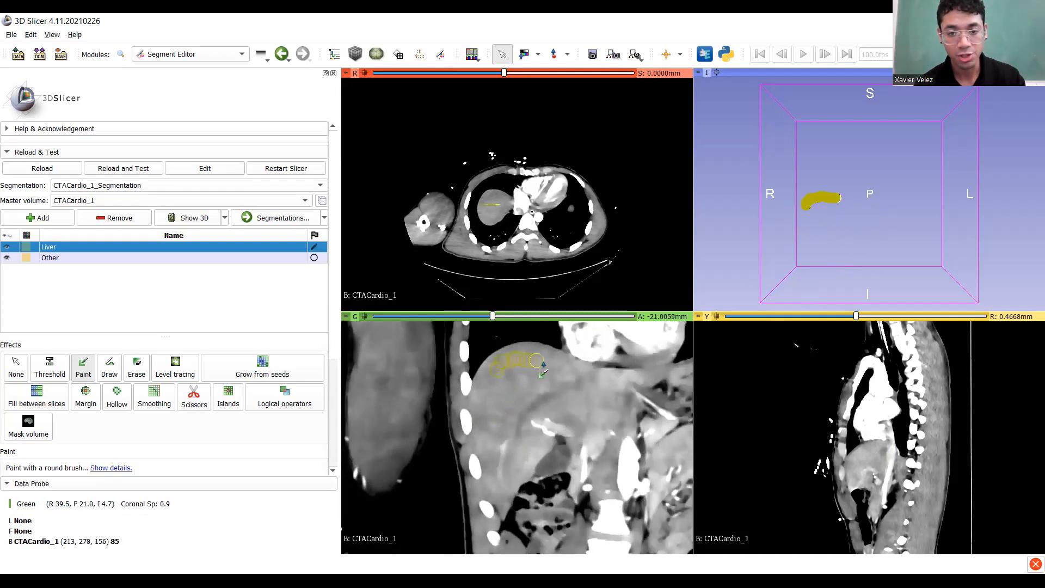
{"action": "mouse_move", "coordinate": [616, 385]}
{"action": "left_mouse_down"}
{"action": "mouse_move", "coordinate": [574, 416]}
{"action": "mouse_move", "coordinate": [530, 409]}
{"action": "mouse_move", "coordinate": [503, 486]}
{"action": "left_mouse_up"}
{"action": "left_click_drag", "start_coordinate": [496, 443], "coordinate": [510, 386]}
{"action": "middle_click_drag", "start_coordinate": [572, 391], "coordinate": [500, 422]}
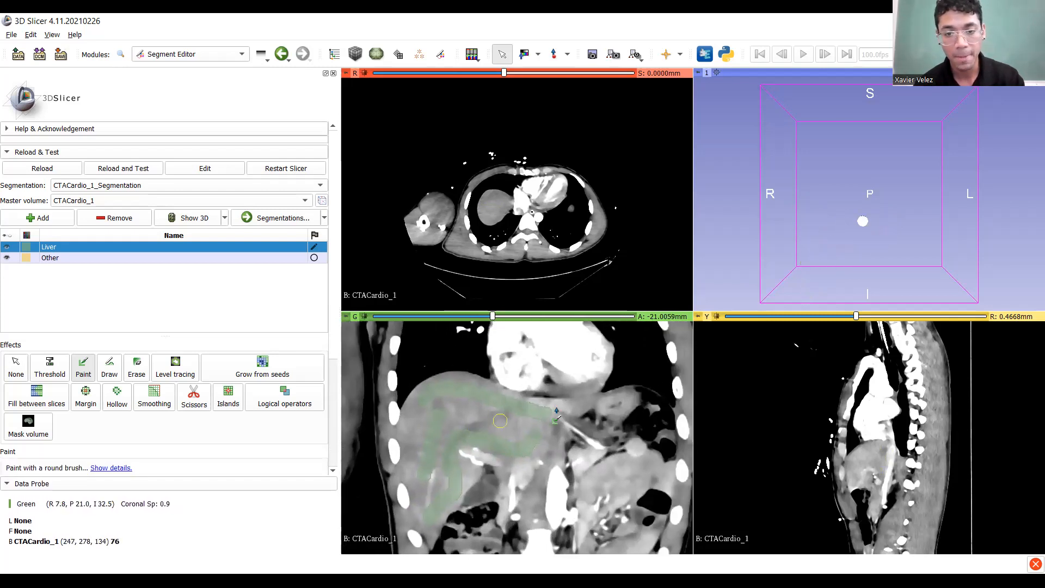
{"action": "scroll", "coordinate": [563, 418], "scroll_direction": "up", "scroll_amount": 4, "text": "ctrl"}
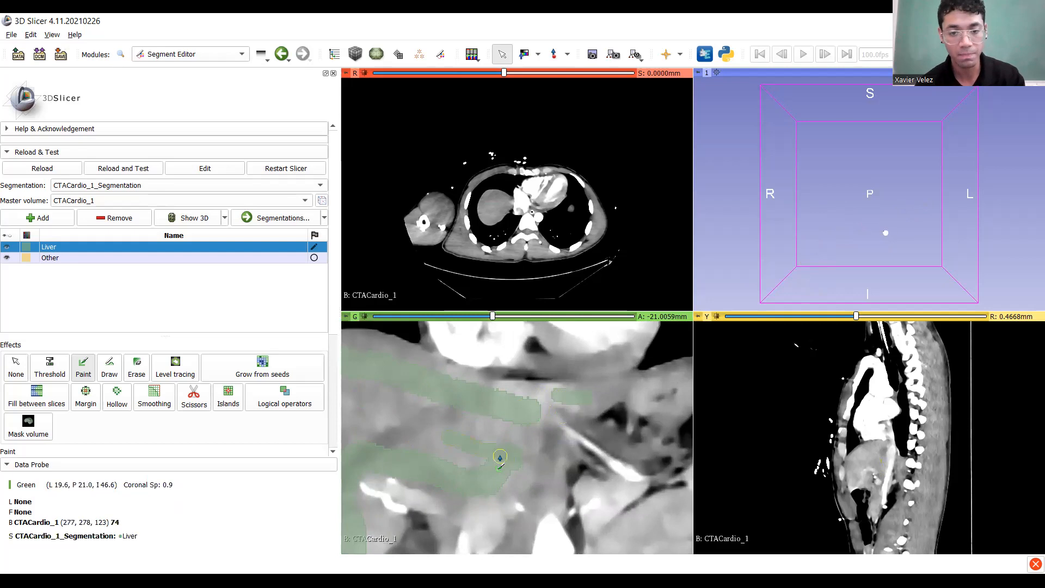
{"action": "scroll", "coordinate": [495, 456], "scroll_direction": "down", "scroll_amount": 5, "text": "ctrl"}
{"action": "scroll", "coordinate": [474, 438], "scroll_direction": "up", "scroll_amount": 2, "text": "ctrl"}
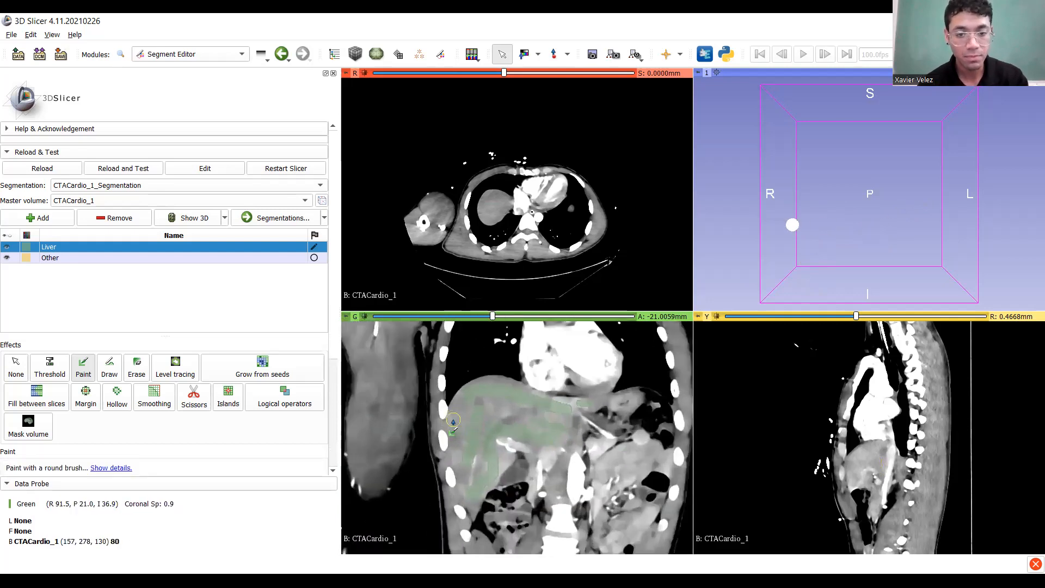
{"action": "scroll", "coordinate": [453, 422], "scroll_direction": "up", "scroll_amount": 9}
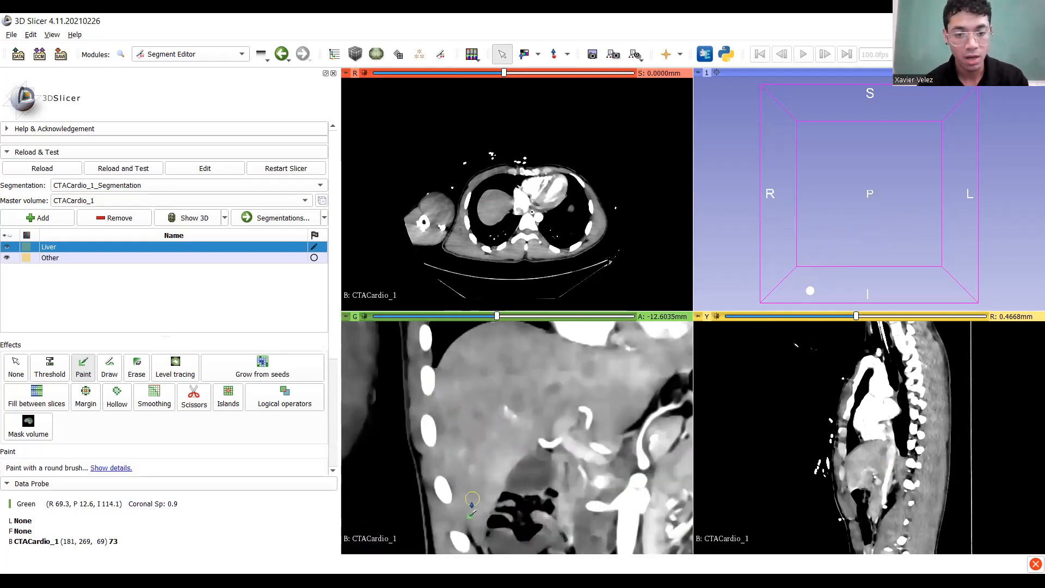
Paint Liver seed strokes up the liver edge, across its top and lower part, and on the left liver.
{"action": "left_click_drag", "start_coordinate": [478, 516], "coordinate": [459, 376]}
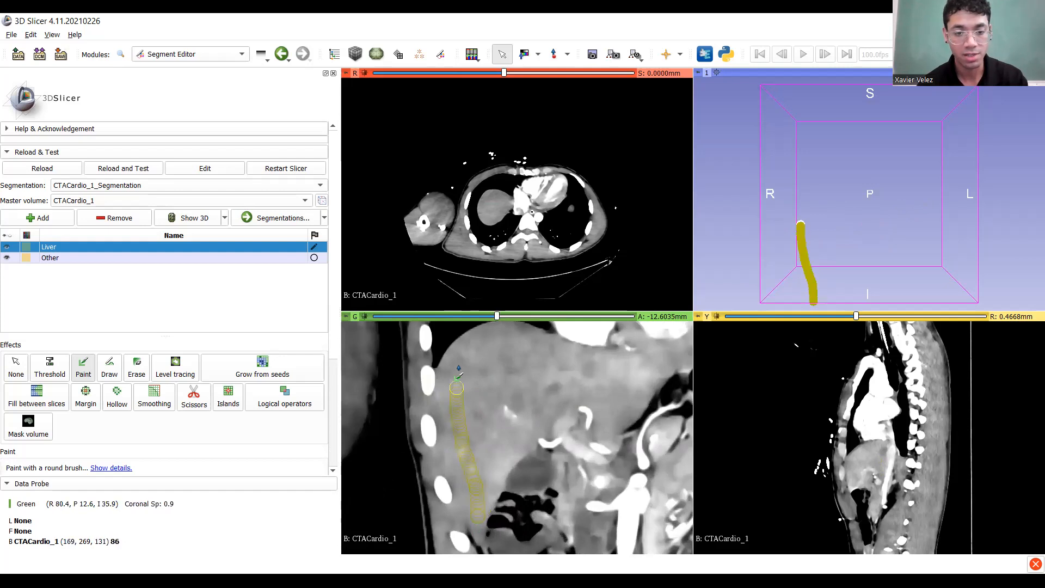
{"action": "left_click_drag", "start_coordinate": [558, 368], "coordinate": [625, 374]}
{"action": "mouse_move", "coordinate": [489, 429]}
{"action": "left_mouse_down"}
{"action": "mouse_move", "coordinate": [509, 409]}
{"action": "mouse_move", "coordinate": [612, 408]}
{"action": "left_mouse_up"}
{"action": "middle_click_drag", "start_coordinate": [613, 409], "coordinate": [509, 465]}
{"action": "left_click_drag", "start_coordinate": [586, 411], "coordinate": [587, 410]}
{"action": "middle_click_drag", "start_coordinate": [435, 461], "coordinate": [477, 432]}
{"action": "left_click_drag", "start_coordinate": [450, 400], "coordinate": [424, 434]}
{"action": "scroll", "coordinate": [424, 436], "scroll_direction": "up", "scroll_amount": 7}
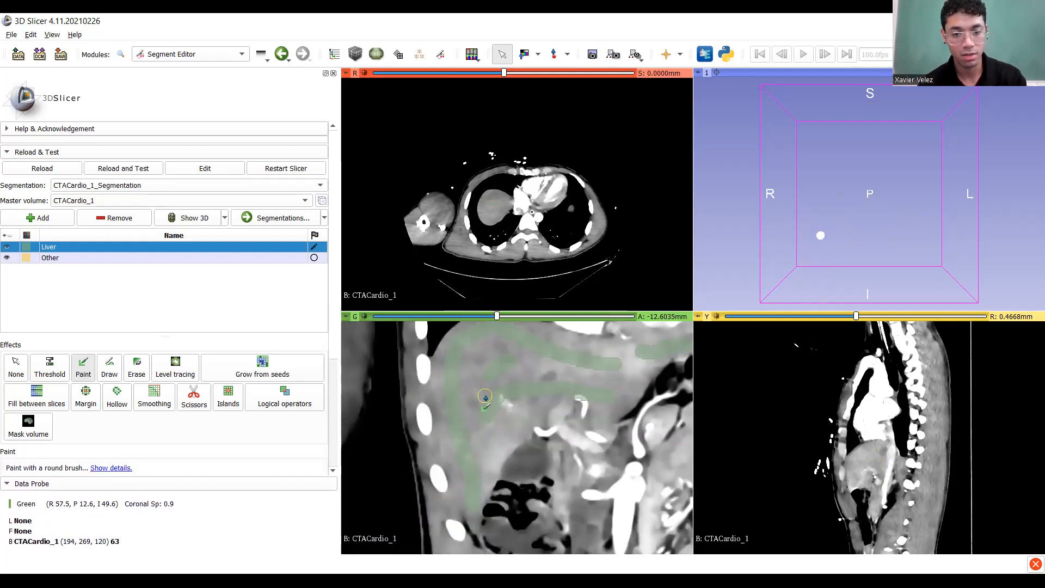
{"action": "scroll", "coordinate": [487, 420], "scroll_direction": "up", "scroll_amount": 5}
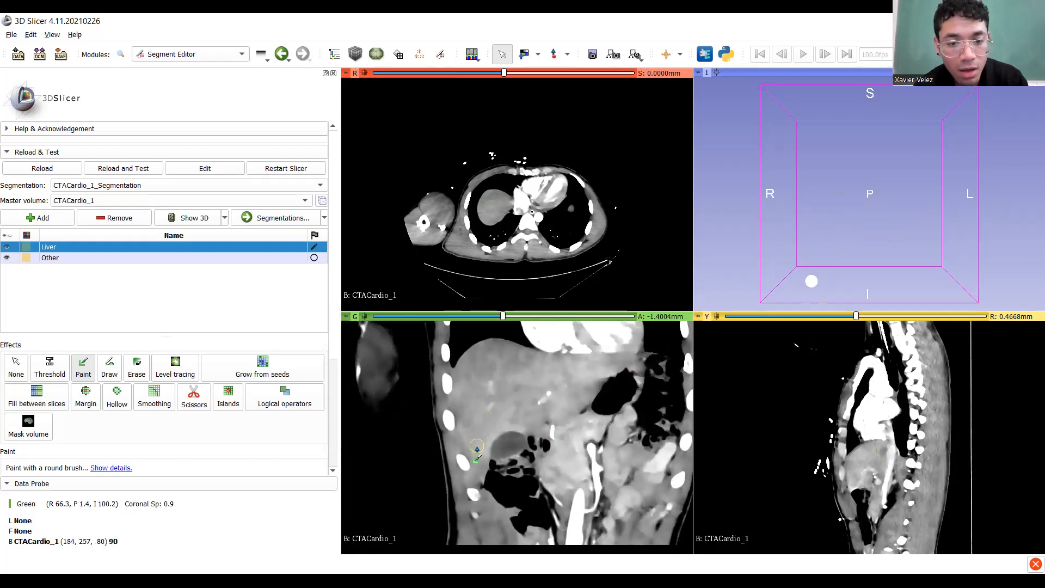
{"action": "mouse_move", "coordinate": [480, 455]}
{"action": "left_mouse_down"}
{"action": "mouse_move", "coordinate": [466, 388]}
{"action": "mouse_move", "coordinate": [484, 354]}
{"action": "mouse_move", "coordinate": [521, 357]}
{"action": "left_mouse_up"}
{"action": "mouse_move", "coordinate": [593, 379]}
{"action": "left_mouse_down"}
{"action": "mouse_move", "coordinate": [605, 381]}
{"action": "mouse_move", "coordinate": [517, 432]}
{"action": "mouse_move", "coordinate": [484, 409]}
{"action": "mouse_move", "coordinate": [529, 407]}
{"action": "left_mouse_up"}
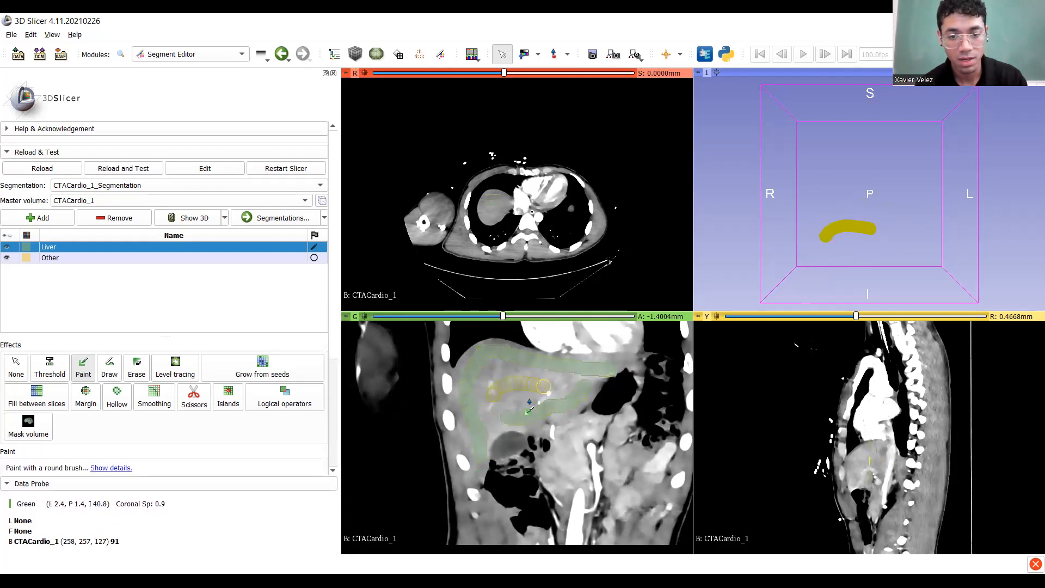
On a more anterior slice, replace a faulty stroke up the outer liver edge with a repainted one.
{"action": "scroll", "coordinate": [462, 462], "scroll_direction": "up", "scroll_amount": 4, "text": "ctrl"}
{"action": "middle_click_drag", "start_coordinate": [569, 430], "coordinate": [507, 456]}
{"action": "scroll", "coordinate": [508, 455], "scroll_direction": "up", "scroll_amount": 2, "text": "ctrl"}
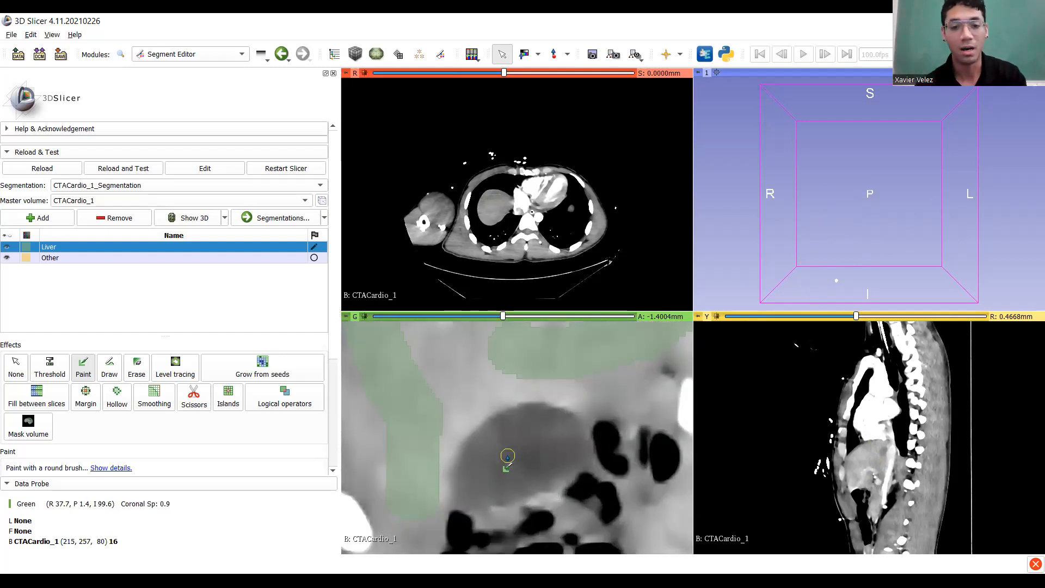
{"action": "scroll", "coordinate": [507, 455], "scroll_direction": "down", "scroll_amount": 5, "text": "ctrl"}
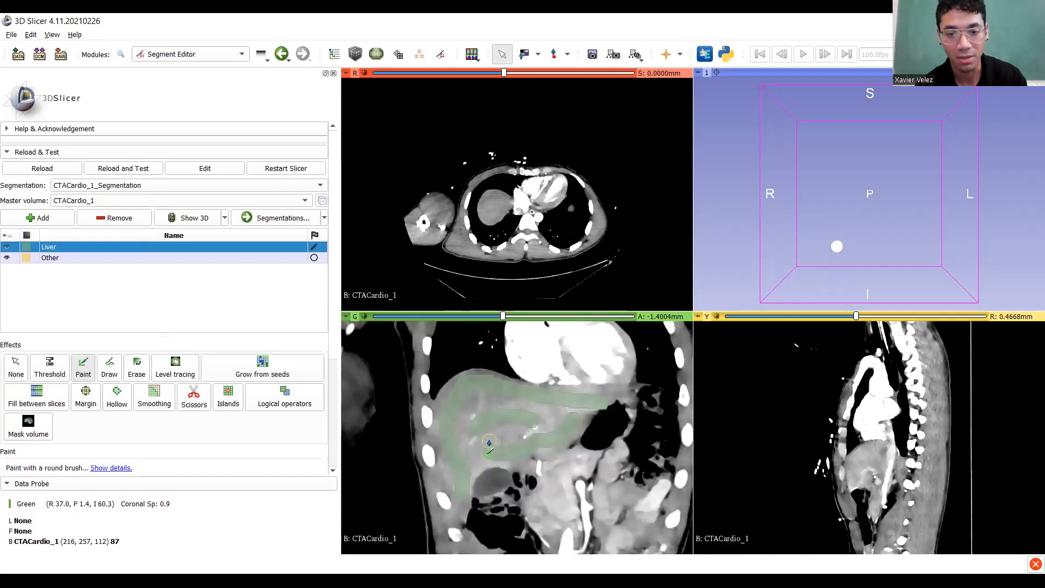
{"action": "scroll", "coordinate": [489, 442], "scroll_direction": "up", "scroll_amount": 9}
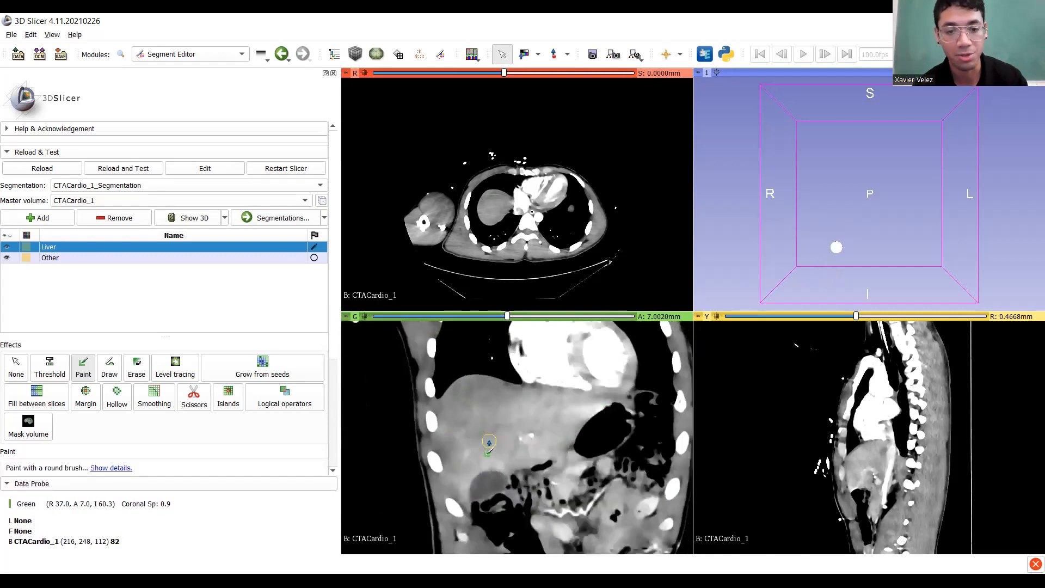
{"action": "scroll", "coordinate": [480, 511], "scroll_direction": "up", "scroll_amount": 3, "text": "ctrl"}
{"action": "scroll", "coordinate": [480, 486], "scroll_direction": "down", "scroll_amount": 3, "text": "ctrl"}
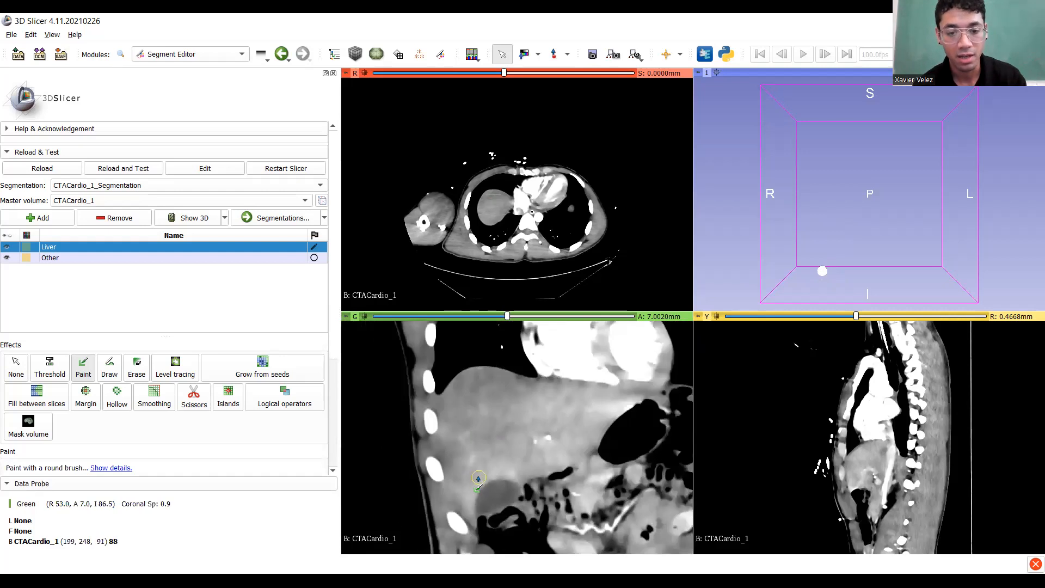
{"action": "scroll", "coordinate": [463, 496], "scroll_direction": "up", "scroll_amount": 2, "text": "ctrl"}
{"action": "left_click_drag", "start_coordinate": [459, 481], "coordinate": [455, 386]}
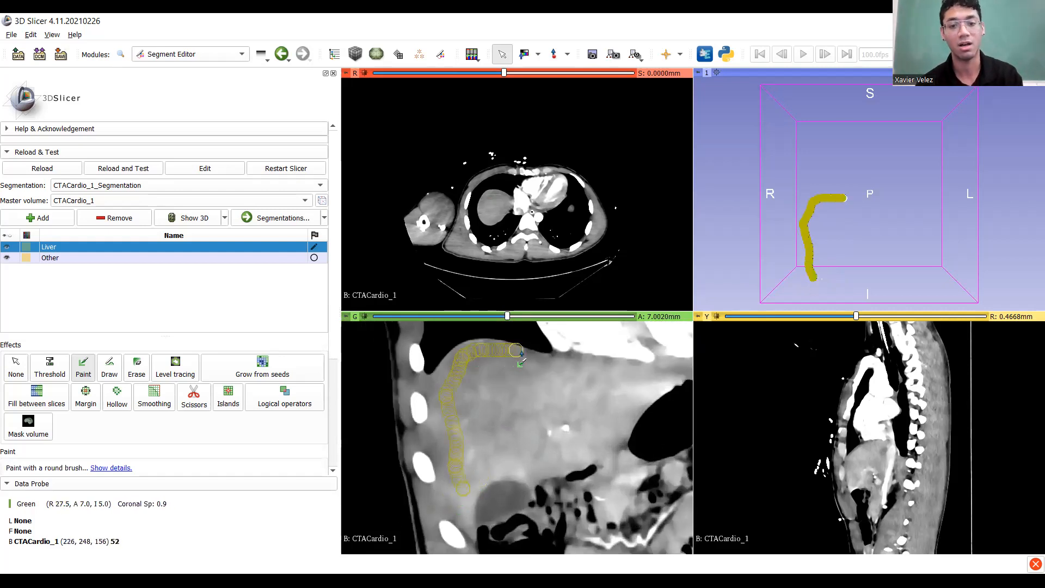
{"action": "left_click_drag", "start_coordinate": [522, 354], "coordinate": [522, 355]}
{"action": "key", "text": "ctrl+z"}
{"action": "left_click_drag", "start_coordinate": [463, 499], "coordinate": [448, 402]}
{"action": "left_click_drag", "start_coordinate": [512, 370], "coordinate": [517, 373]}
Add leftward and lower-liver Liver seed strokes on the next anterior coronal slices.
{"action": "middle_click_drag", "start_coordinate": [522, 392], "coordinate": [472, 410]}
{"action": "left_click_drag", "start_coordinate": [612, 398], "coordinate": [566, 424]}
{"action": "left_click_drag", "start_coordinate": [555, 463], "coordinate": [456, 481]}
{"action": "scroll", "coordinate": [484, 439], "scroll_direction": "up", "scroll_amount": 9}
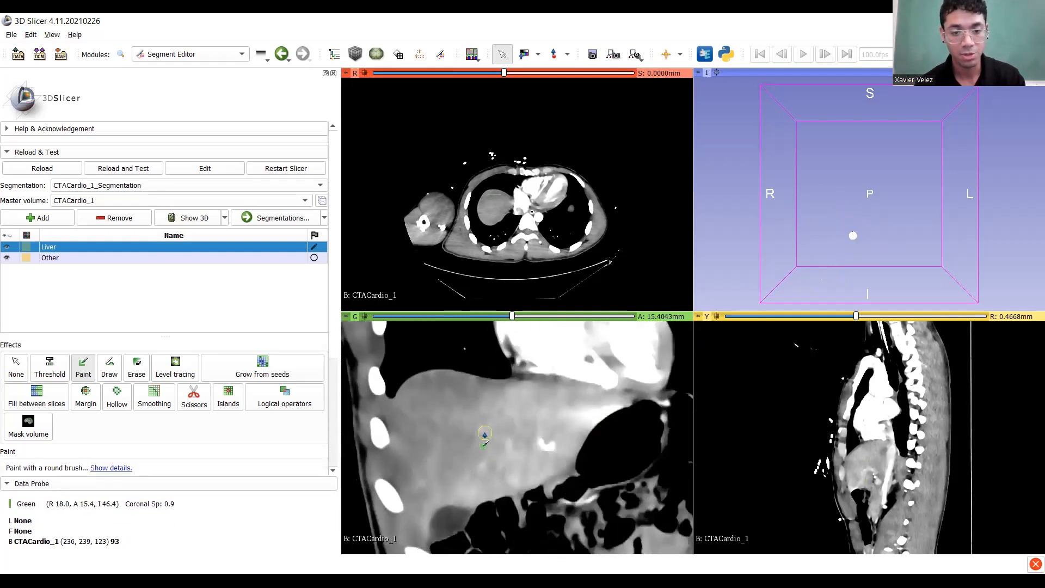
{"action": "scroll", "coordinate": [485, 439], "scroll_direction": "up", "scroll_amount": 5}
{"action": "mouse_move", "coordinate": [429, 504]}
{"action": "left_mouse_down"}
{"action": "mouse_move", "coordinate": [421, 414]}
{"action": "mouse_move", "coordinate": [483, 398]}
{"action": "mouse_move", "coordinate": [607, 399]}
{"action": "mouse_move", "coordinate": [543, 459]}
{"action": "left_mouse_up"}
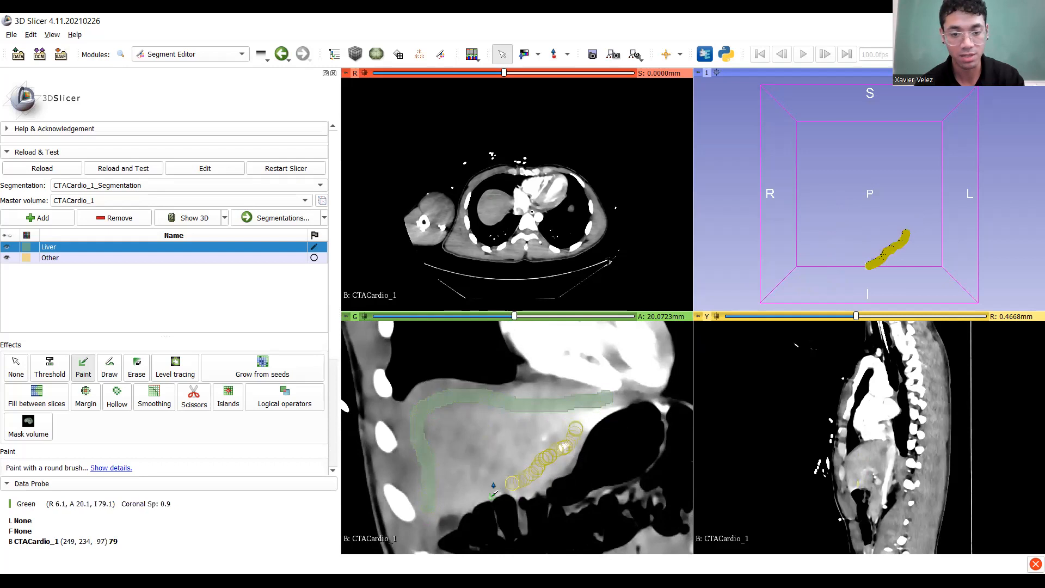
{"action": "left_click_drag", "start_coordinate": [461, 505], "coordinate": [462, 504]}
{"action": "scroll", "coordinate": [462, 493], "scroll_direction": "up", "scroll_amount": 12}
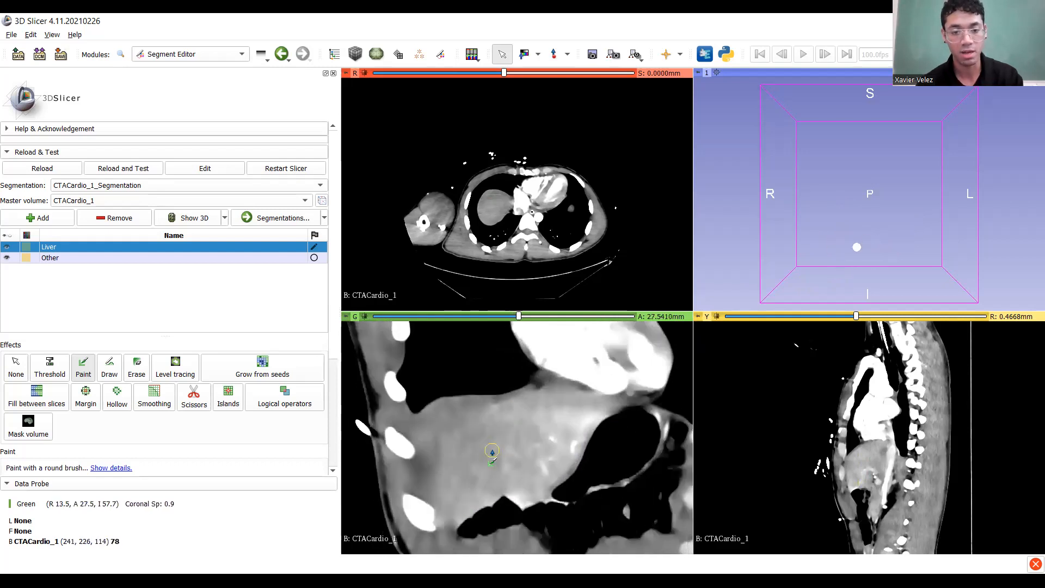
{"action": "mouse_move", "coordinate": [451, 466]}
{"action": "left_mouse_down"}
{"action": "mouse_move", "coordinate": [455, 430]}
{"action": "mouse_move", "coordinate": [582, 411]}
{"action": "mouse_move", "coordinate": [562, 452]}
{"action": "mouse_move", "coordinate": [513, 479]}
{"action": "left_mouse_up"}
{"action": "left_click_drag", "start_coordinate": [477, 457], "coordinate": [528, 452]}
Move to a coronal slice in front of the liver.
{"action": "scroll", "coordinate": [492, 453], "scroll_direction": "up", "scroll_amount": 7}
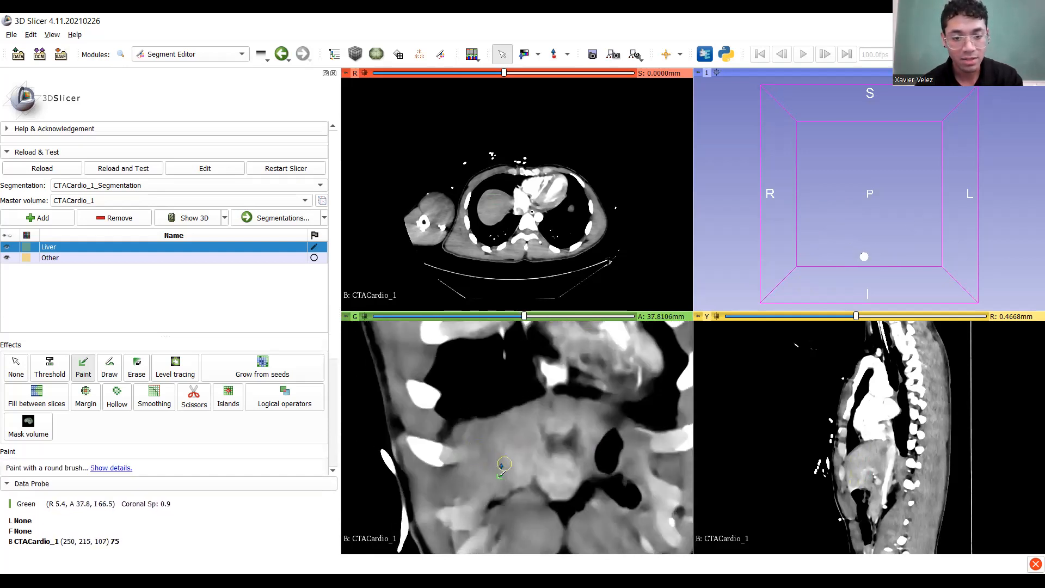
{"action": "scroll", "coordinate": [498, 458], "scroll_direction": "down", "scroll_amount": 7}
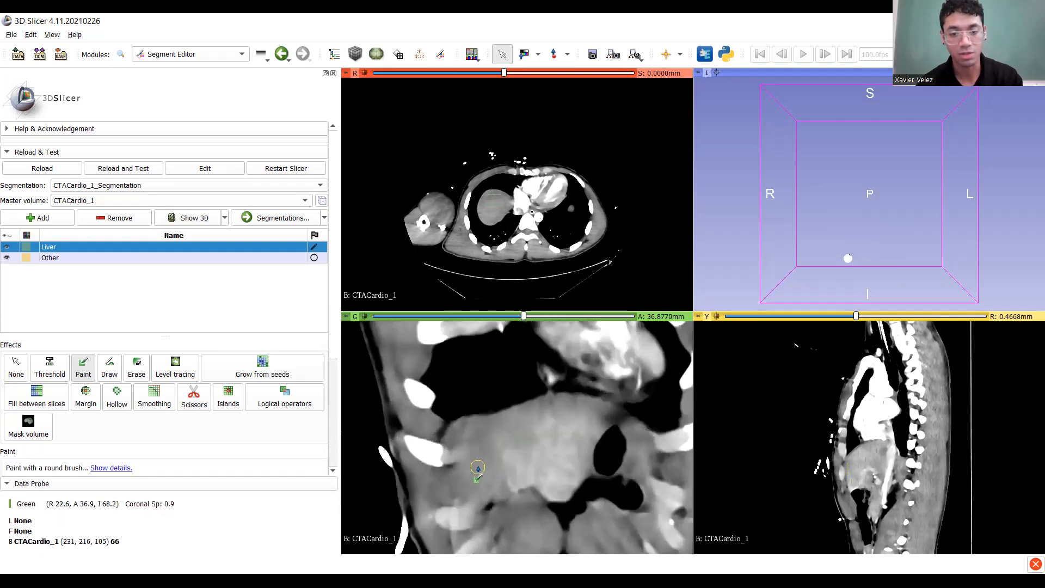
{"action": "scroll", "coordinate": [495, 459], "scroll_direction": "down", "scroll_amount": 11}
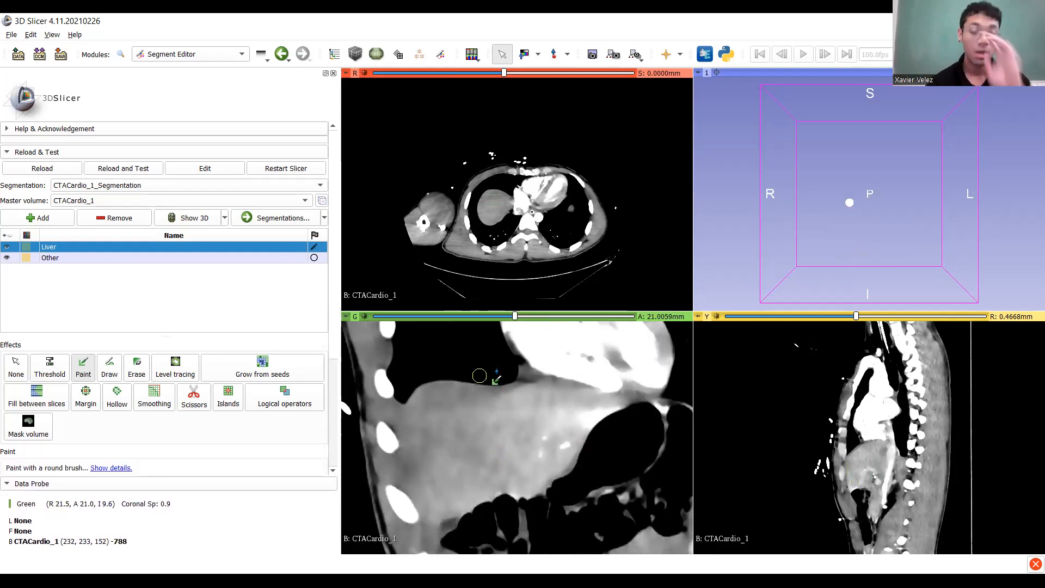
{"action": "left_click_drag", "start_coordinate": [515, 318], "coordinate": [531, 319]}
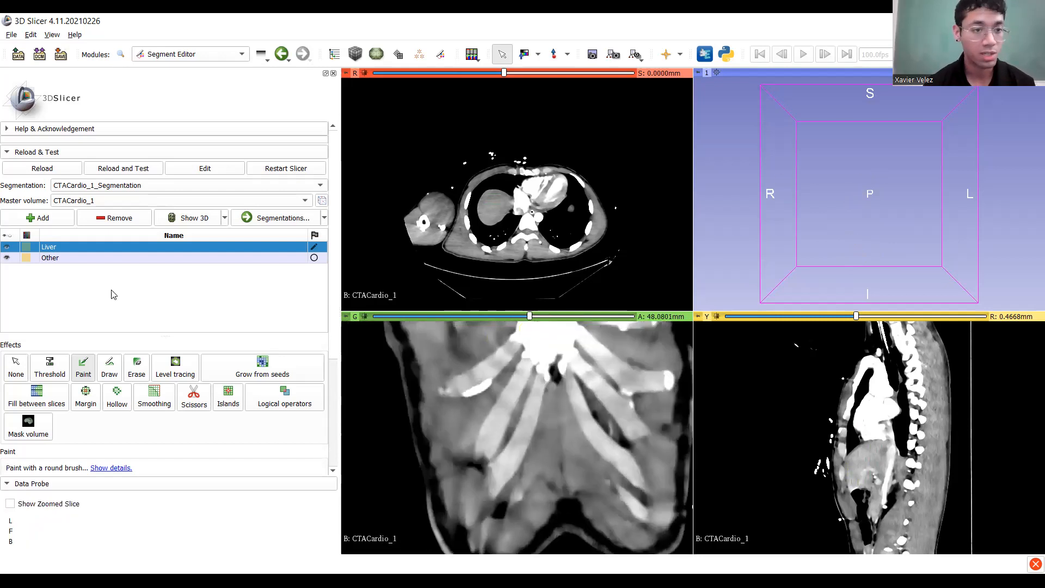
Select the Other segment, align the slice views, and paint a first Other band beside the liver.
{"action": "left_click", "coordinate": [62, 263]}
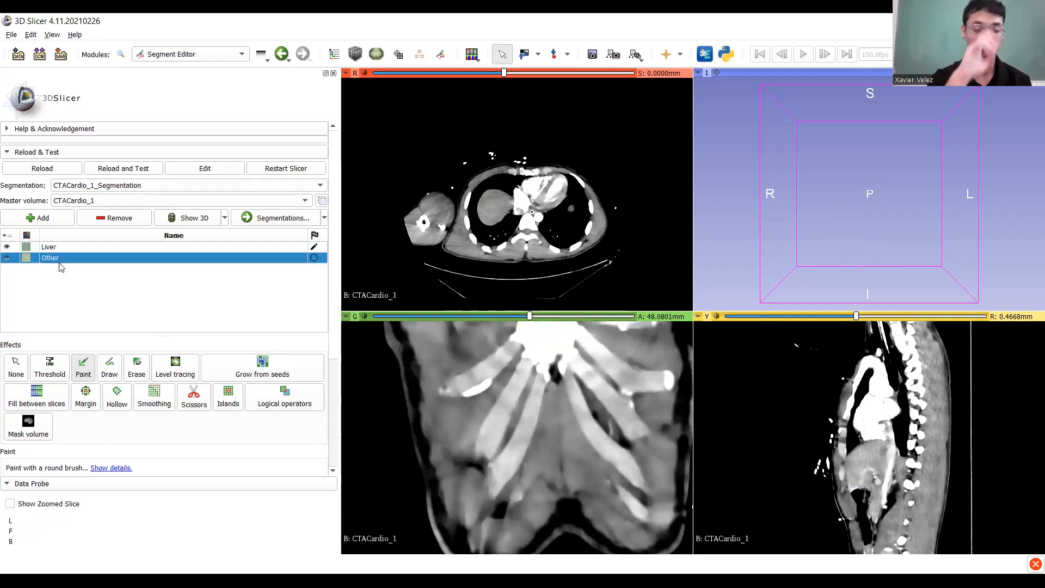
{"action": "scroll", "coordinate": [523, 392], "scroll_direction": "down", "scroll_amount": 10}
{"action": "scroll", "coordinate": [514, 378], "scroll_direction": "up", "scroll_amount": 3}
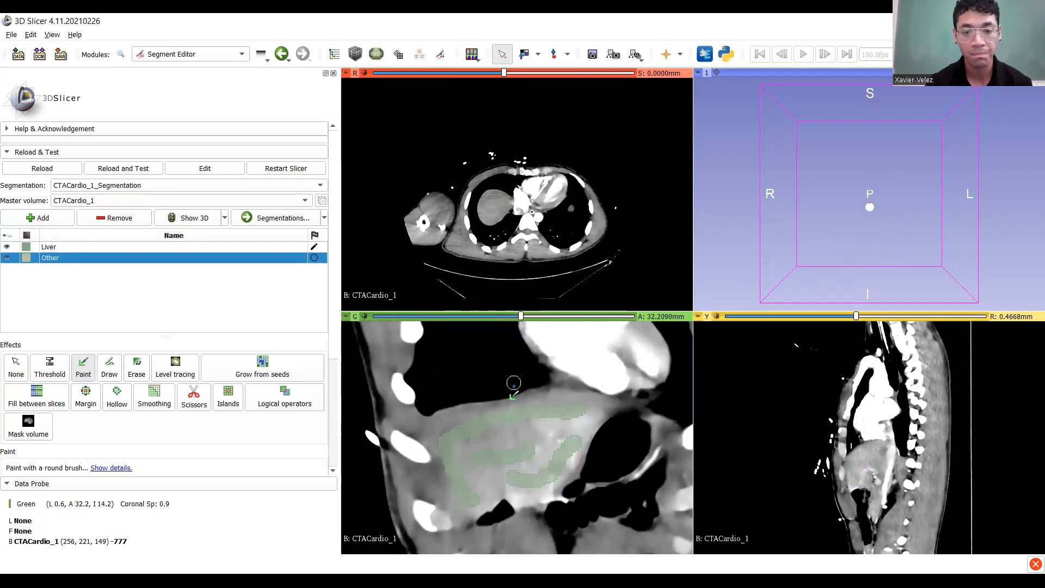
{"action": "scroll", "coordinate": [501, 432], "scroll_direction": "down", "scroll_amount": 1}
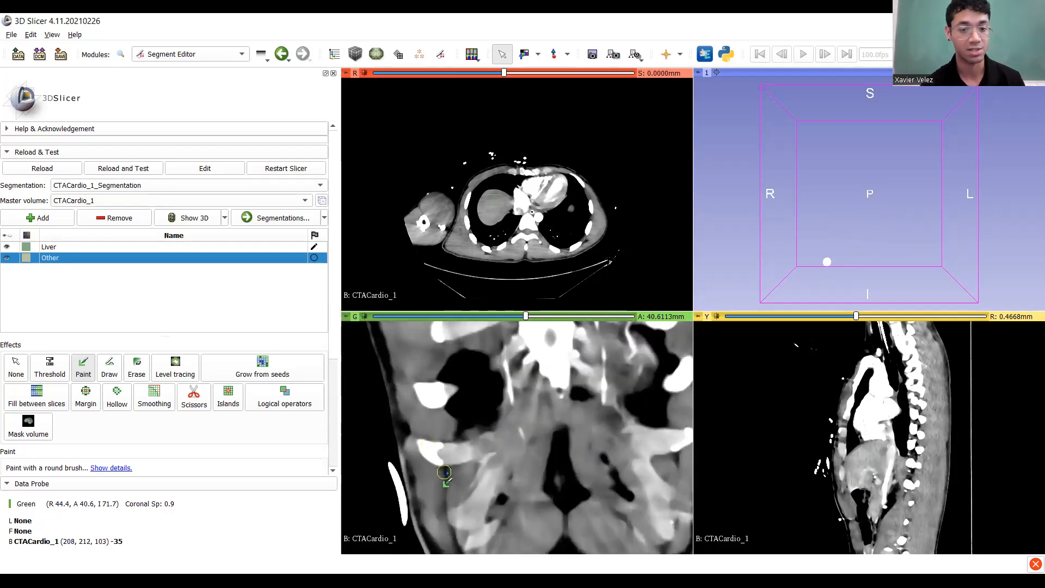
{"action": "scroll", "coordinate": [448, 471], "scroll_direction": "down", "scroll_amount": 1, "text": "ctrl"}
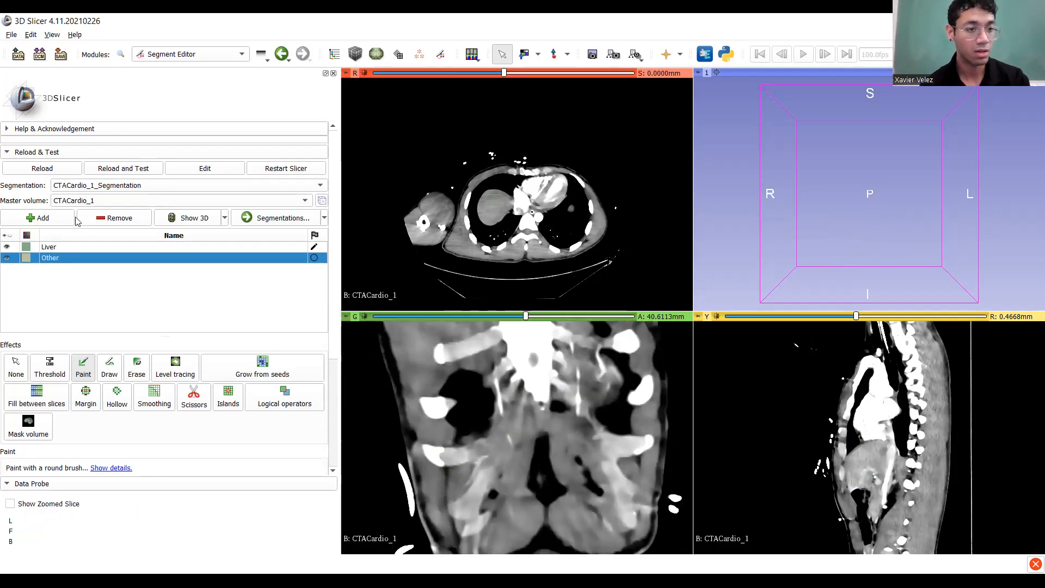
{"action": "key", "text": "shift"}
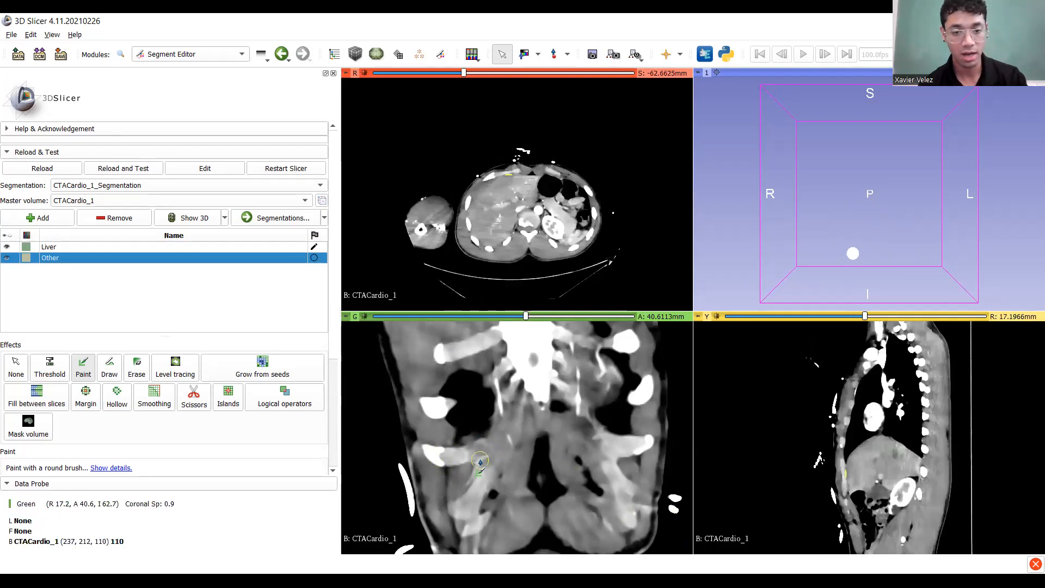
{"action": "mouse_move", "coordinate": [481, 460]}
{"action": "left_mouse_down"}
{"action": "mouse_move", "coordinate": [462, 481]}
{"action": "mouse_move", "coordinate": [536, 480]}
{"action": "mouse_move", "coordinate": [473, 449]}
{"action": "mouse_move", "coordinate": [521, 425]}
{"action": "mouse_move", "coordinate": [489, 393]}
{"action": "mouse_move", "coordinate": [457, 430]}
{"action": "mouse_move", "coordinate": [479, 468]}
{"action": "left_mouse_up"}
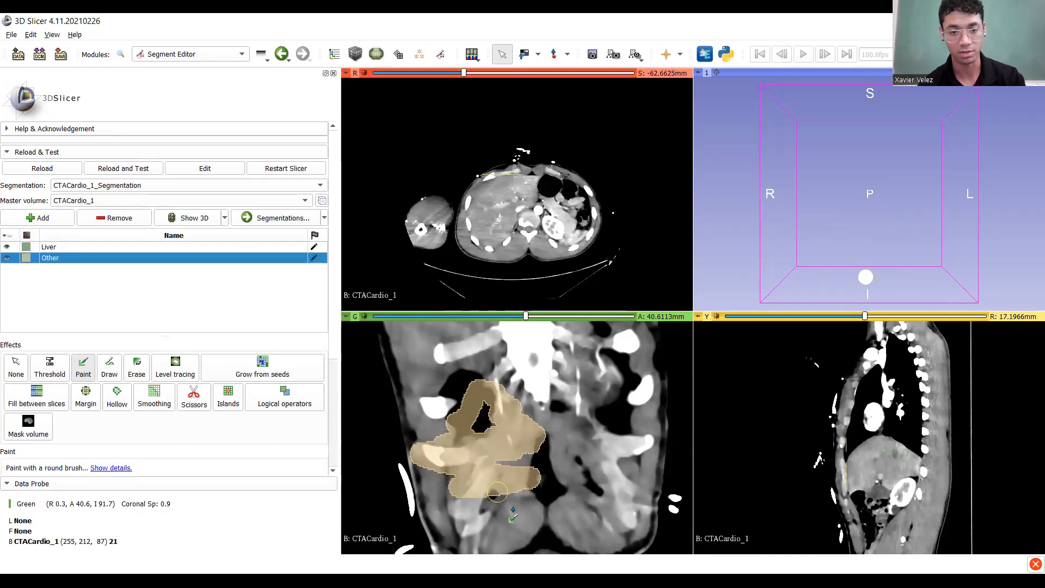
Paint Other strokes arcing around the liver, above it, down the left body wall and below it.
{"action": "scroll", "coordinate": [484, 476], "scroll_direction": "down", "scroll_amount": 6}
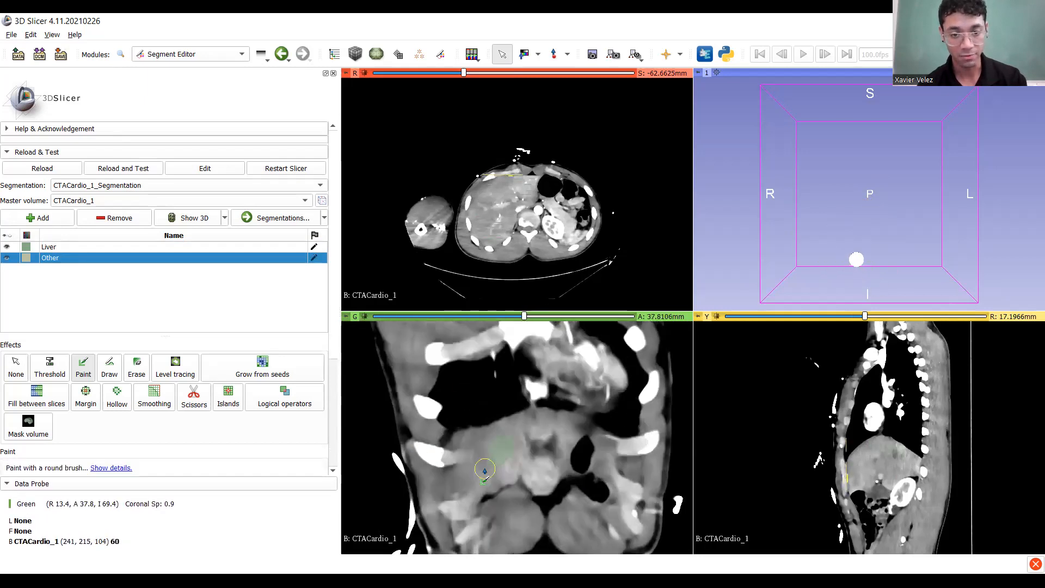
{"action": "scroll", "coordinate": [484, 475], "scroll_direction": "down", "scroll_amount": 2}
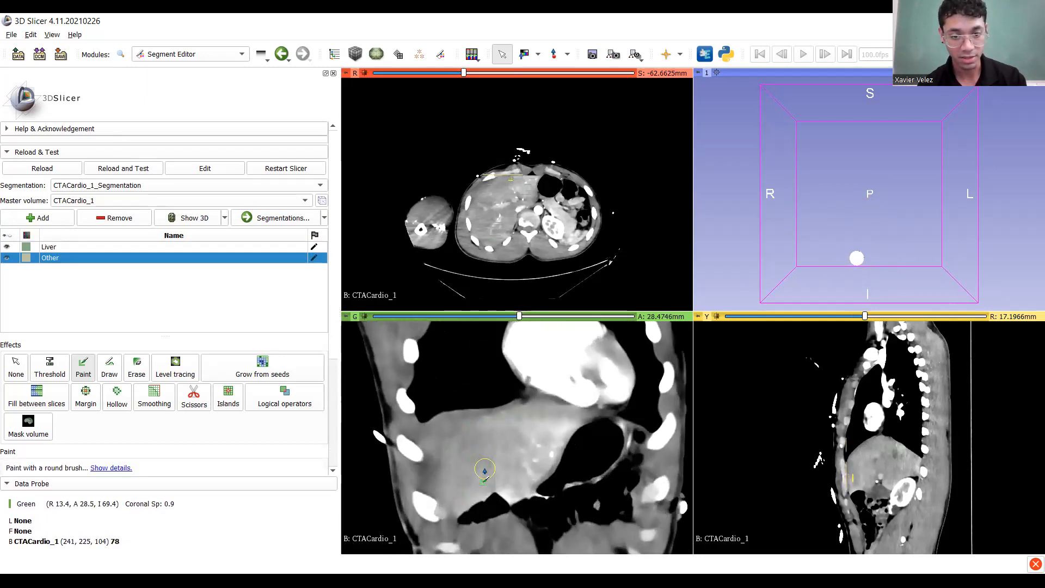
{"action": "scroll", "coordinate": [484, 476], "scroll_direction": "up", "scroll_amount": 3}
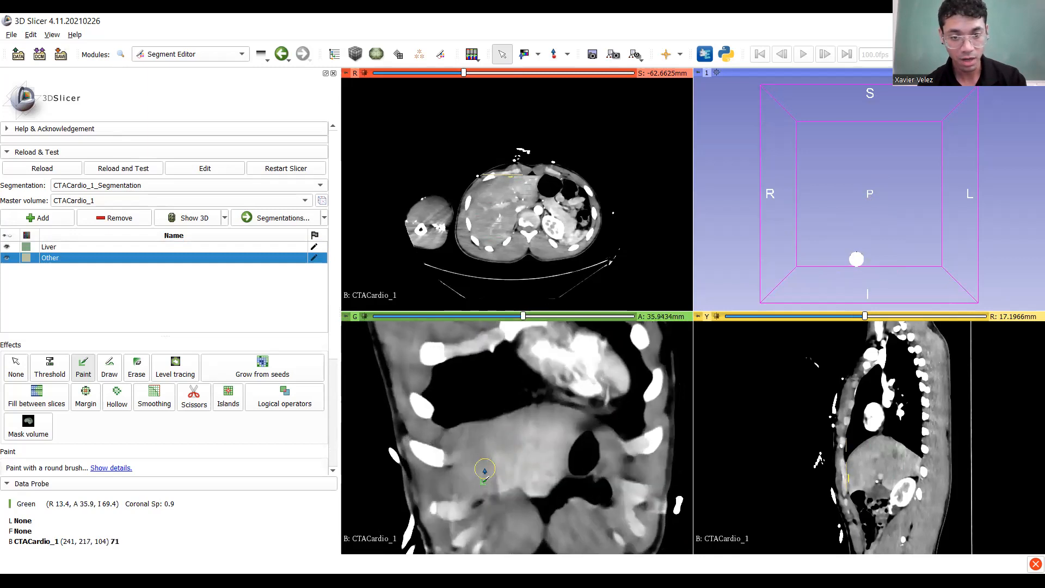
{"action": "scroll", "coordinate": [466, 412], "scroll_direction": "down", "scroll_amount": 2, "text": "ctrl"}
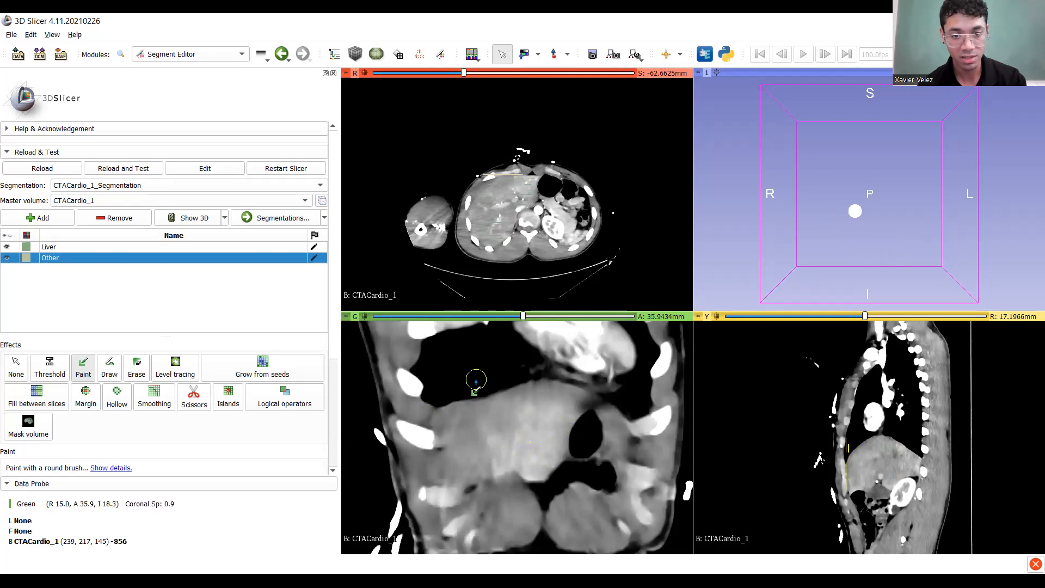
{"action": "mouse_move", "coordinate": [477, 380]}
{"action": "left_mouse_down"}
{"action": "mouse_move", "coordinate": [596, 360]}
{"action": "mouse_move", "coordinate": [623, 414]}
{"action": "mouse_move", "coordinate": [598, 435]}
{"action": "mouse_move", "coordinate": [582, 482]}
{"action": "mouse_move", "coordinate": [545, 507]}
{"action": "mouse_move", "coordinate": [501, 498]}
{"action": "mouse_move", "coordinate": [469, 514]}
{"action": "mouse_move", "coordinate": [444, 508]}
{"action": "left_mouse_up"}
{"action": "mouse_move", "coordinate": [432, 391]}
{"action": "left_mouse_down"}
{"action": "mouse_move", "coordinate": [407, 417]}
{"action": "mouse_move", "coordinate": [423, 497]}
{"action": "left_mouse_up"}
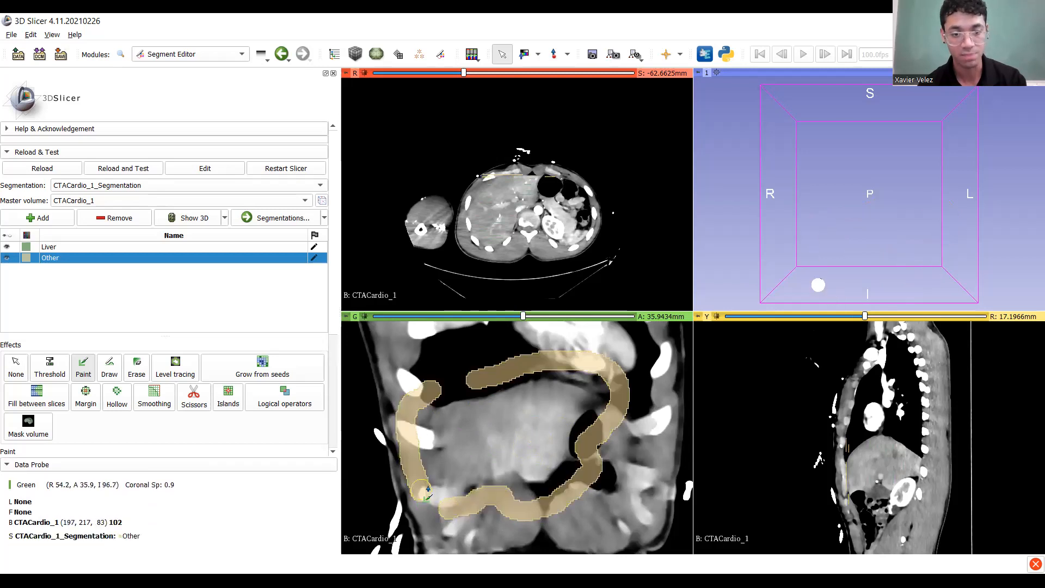
{"action": "scroll", "coordinate": [507, 447], "scroll_direction": "down", "scroll_amount": 6}
{"action": "left_click_drag", "start_coordinate": [398, 384], "coordinate": [506, 358]}
{"action": "mouse_move", "coordinate": [572, 360]}
{"action": "left_mouse_down"}
{"action": "mouse_move", "coordinate": [629, 376]}
{"action": "mouse_move", "coordinate": [607, 420]}
{"action": "mouse_move", "coordinate": [577, 444]}
{"action": "mouse_move", "coordinate": [554, 511]}
{"action": "mouse_move", "coordinate": [506, 520]}
{"action": "left_mouse_up"}
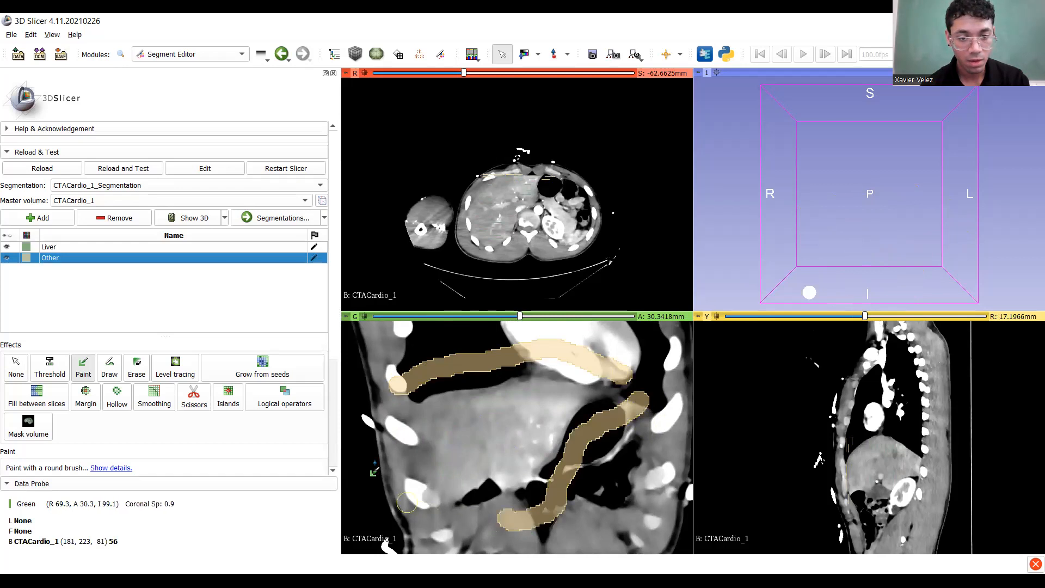
{"action": "mouse_move", "coordinate": [391, 403]}
{"action": "left_mouse_down"}
{"action": "mouse_move", "coordinate": [400, 522]}
{"action": "mouse_move", "coordinate": [429, 532]}
{"action": "mouse_move", "coordinate": [486, 518]}
{"action": "left_mouse_up"}
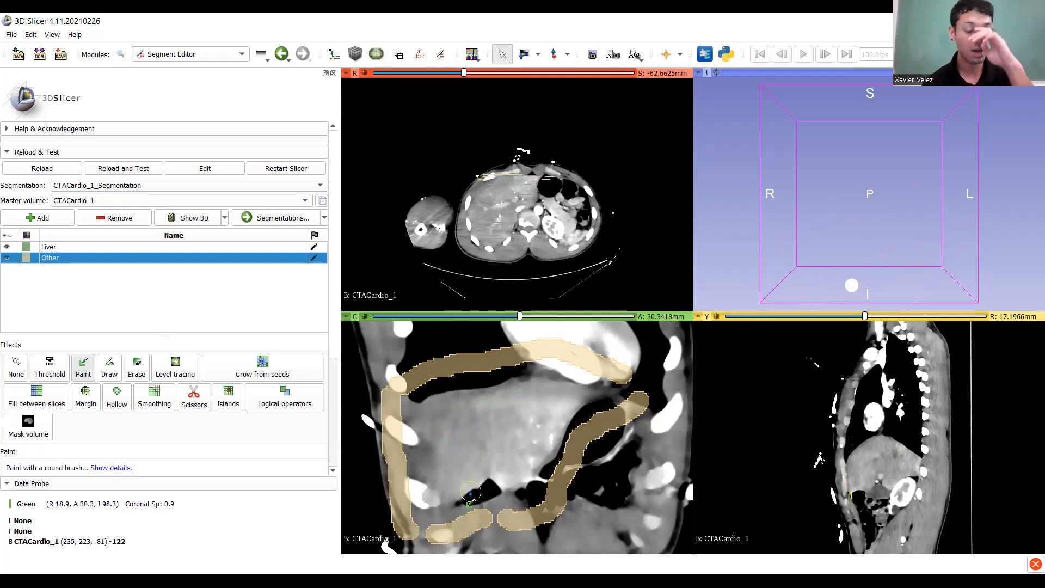
{"action": "left_click_drag", "start_coordinate": [460, 441], "coordinate": [514, 422]}
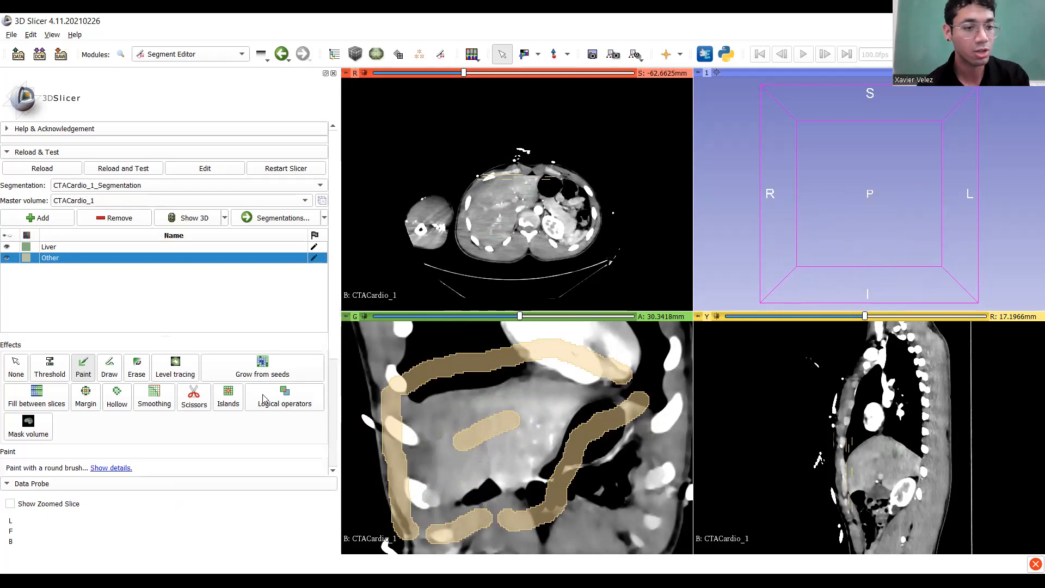
Erase the stray Other stroke inside the liver and return to the Paint brush.
{"action": "left_click", "coordinate": [136, 367]}
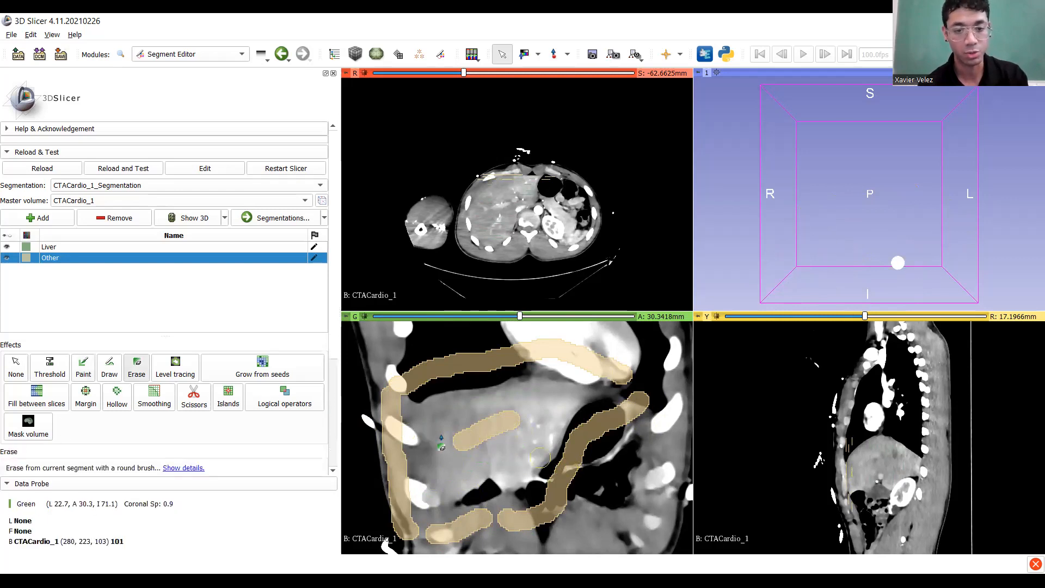
{"action": "mouse_move", "coordinate": [450, 456]}
{"action": "left_mouse_down"}
{"action": "mouse_move", "coordinate": [447, 438]}
{"action": "mouse_move", "coordinate": [514, 431]}
{"action": "mouse_move", "coordinate": [486, 486]}
{"action": "left_mouse_up"}
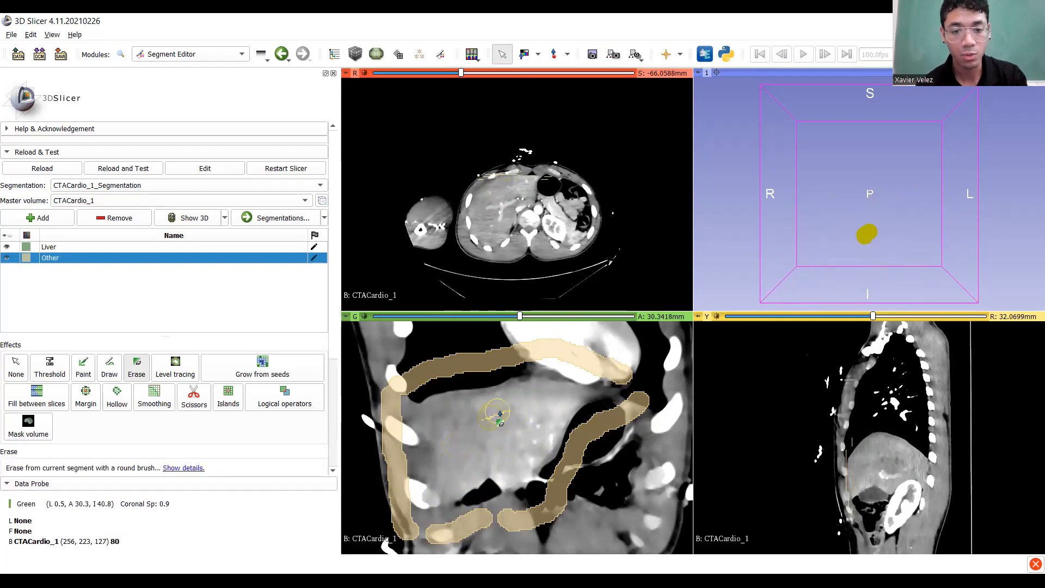
{"action": "left_click", "coordinate": [86, 369]}
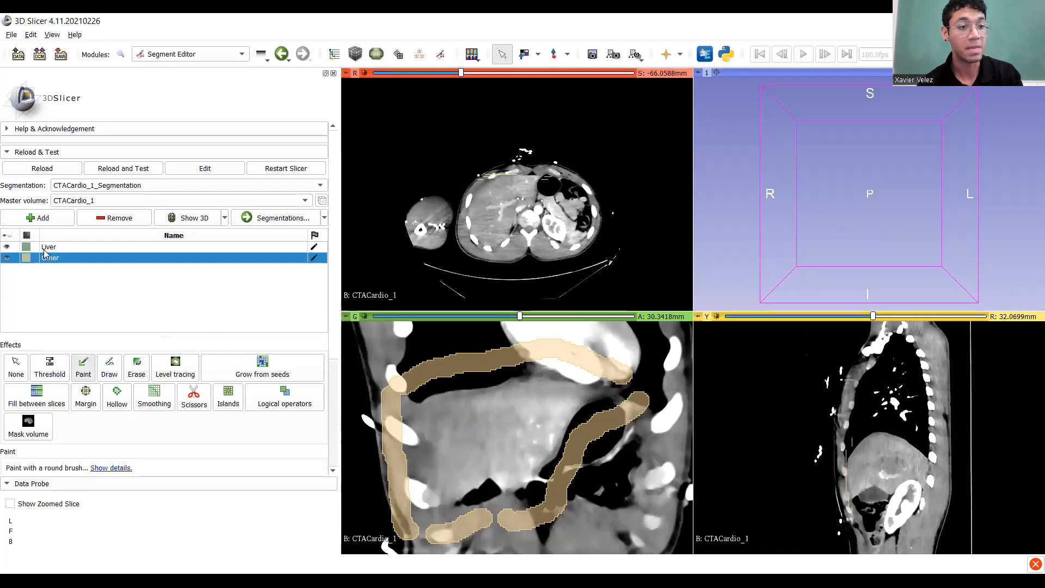
On the next slice, paint Other strokes across the liver top, below it, and along the body wall.
{"action": "scroll", "coordinate": [478, 427], "scroll_direction": "down", "scroll_amount": 9}
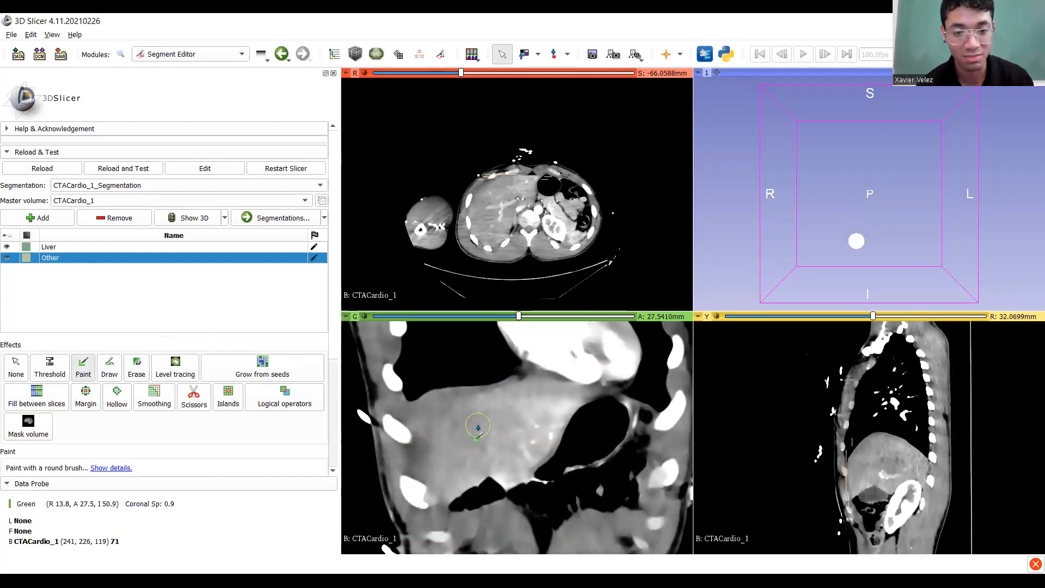
{"action": "middle_click_drag", "start_coordinate": [502, 425], "coordinate": [523, 425]}
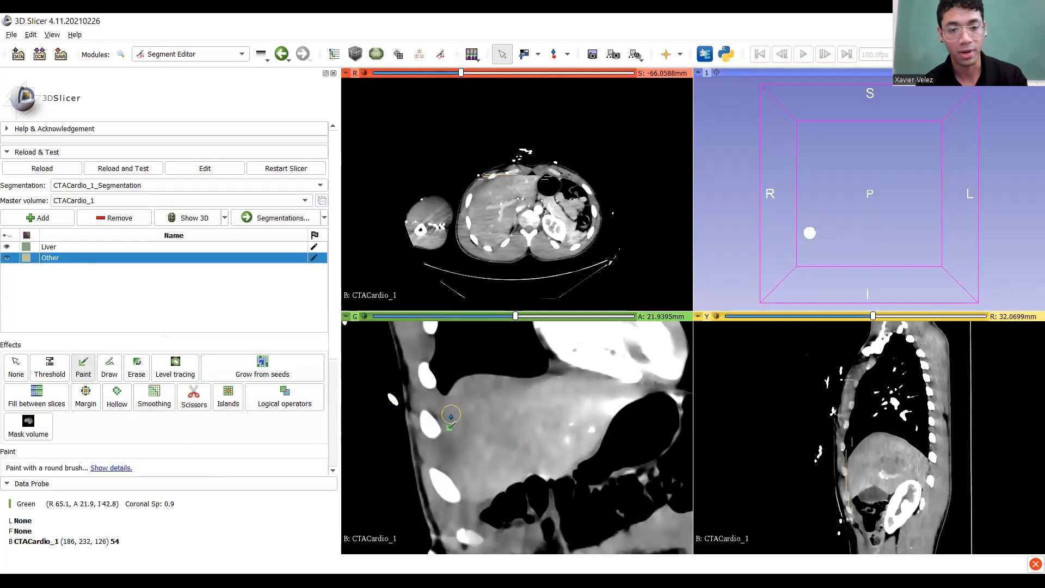
{"action": "key", "text": "shift"}
{"action": "left_click_drag", "start_coordinate": [446, 358], "coordinate": [640, 354]}
{"action": "middle_click_drag", "start_coordinate": [468, 497], "coordinate": [419, 491]}
{"action": "mouse_move", "coordinate": [657, 356]}
{"action": "left_mouse_down"}
{"action": "mouse_move", "coordinate": [637, 406]}
{"action": "mouse_move", "coordinate": [596, 409]}
{"action": "mouse_move", "coordinate": [551, 480]}
{"action": "mouse_move", "coordinate": [477, 499]}
{"action": "left_mouse_up"}
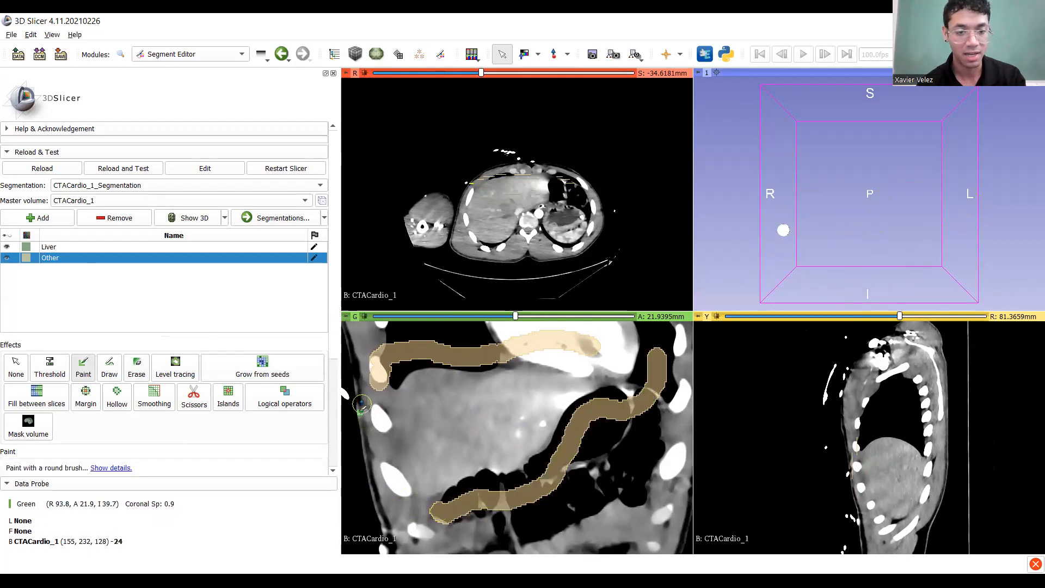
{"action": "mouse_move", "coordinate": [362, 401]}
{"action": "left_mouse_down"}
{"action": "mouse_move", "coordinate": [382, 512]}
{"action": "mouse_move", "coordinate": [420, 526]}
{"action": "left_mouse_up"}
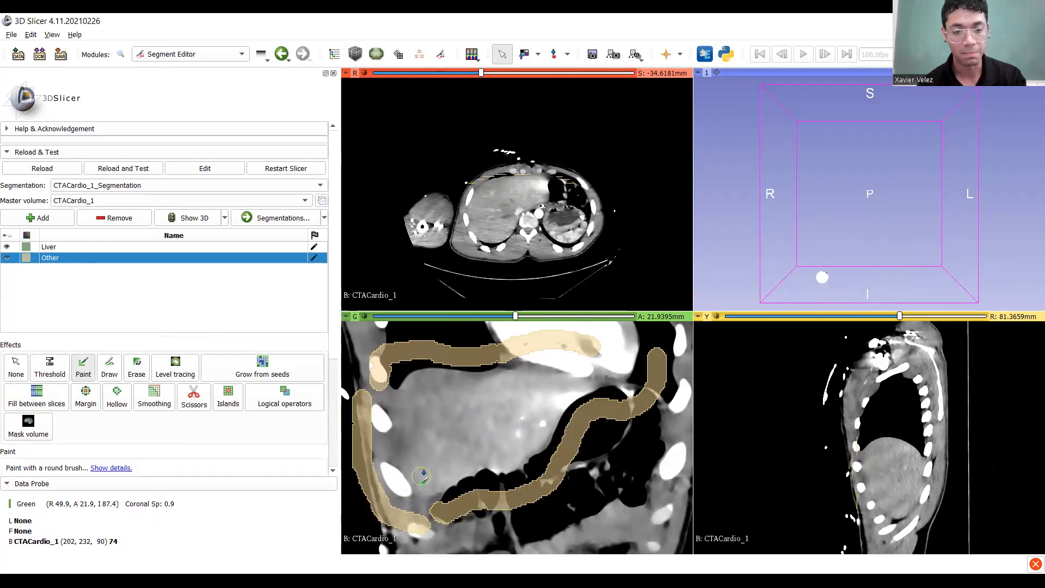
{"action": "scroll", "coordinate": [455, 444], "scroll_direction": "down", "scroll_amount": 11}
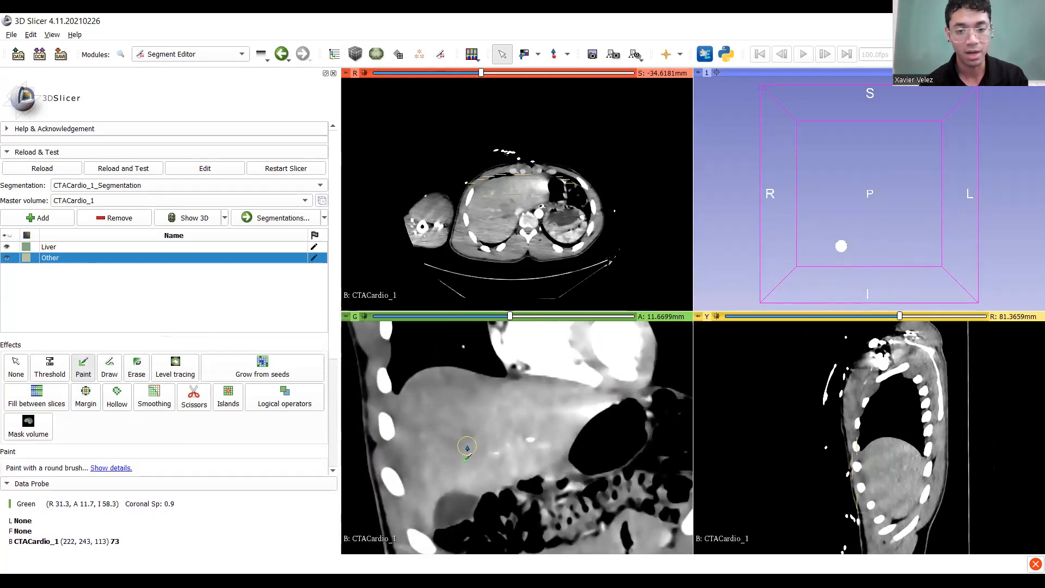
{"action": "left_click_drag", "start_coordinate": [464, 377], "coordinate": [534, 389]}
{"action": "left_click_drag", "start_coordinate": [594, 402], "coordinate": [593, 401]}
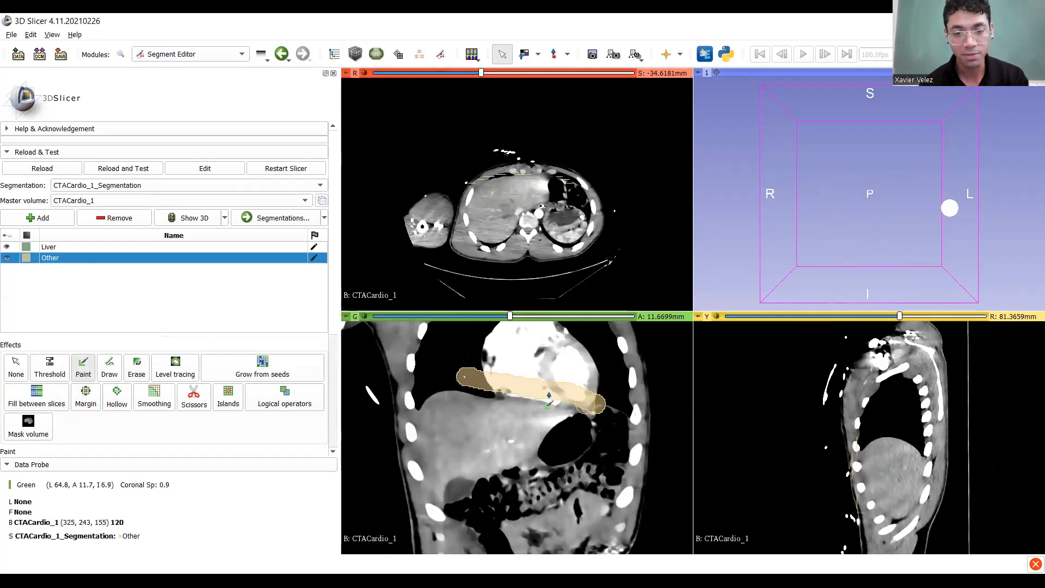
Paint Other seeds through the dark bowel region and up along the chest wall.
{"action": "scroll", "coordinate": [546, 389], "scroll_direction": "up", "scroll_amount": 5, "text": "ctrl"}
{"action": "scroll", "coordinate": [542, 398], "scroll_direction": "down", "scroll_amount": 3, "text": "ctrl"}
{"action": "middle_click_drag", "start_coordinate": [537, 401], "coordinate": [598, 359]}
{"action": "left_click_drag", "start_coordinate": [650, 405], "coordinate": [614, 439]}
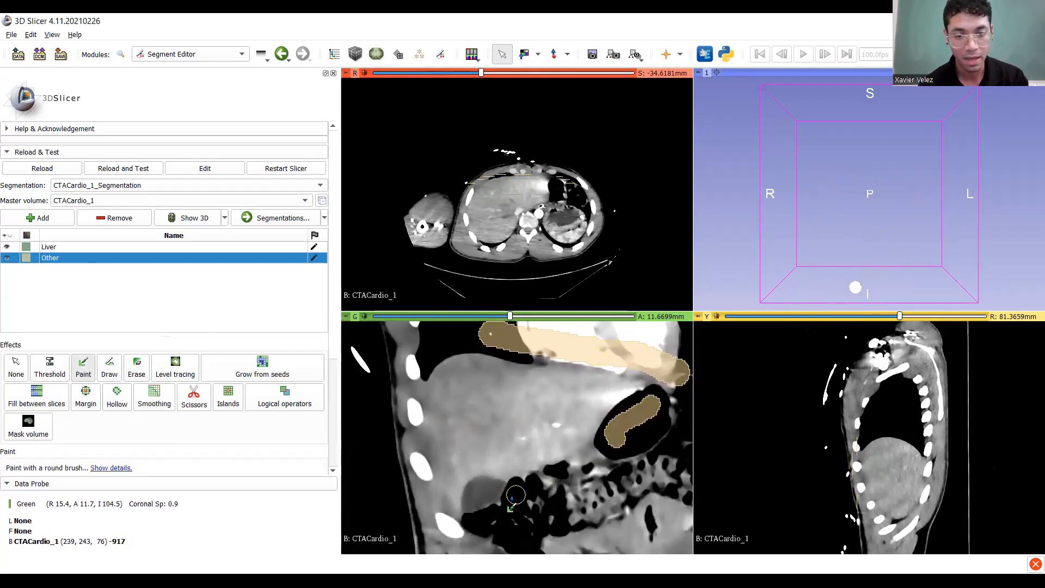
{"action": "mouse_move", "coordinate": [518, 498]}
{"action": "left_mouse_down"}
{"action": "mouse_move", "coordinate": [614, 467]}
{"action": "mouse_move", "coordinate": [636, 444]}
{"action": "left_mouse_up"}
{"action": "left_click_drag", "start_coordinate": [578, 472], "coordinate": [621, 446]}
{"action": "middle_click_drag", "start_coordinate": [563, 526], "coordinate": [609, 502]}
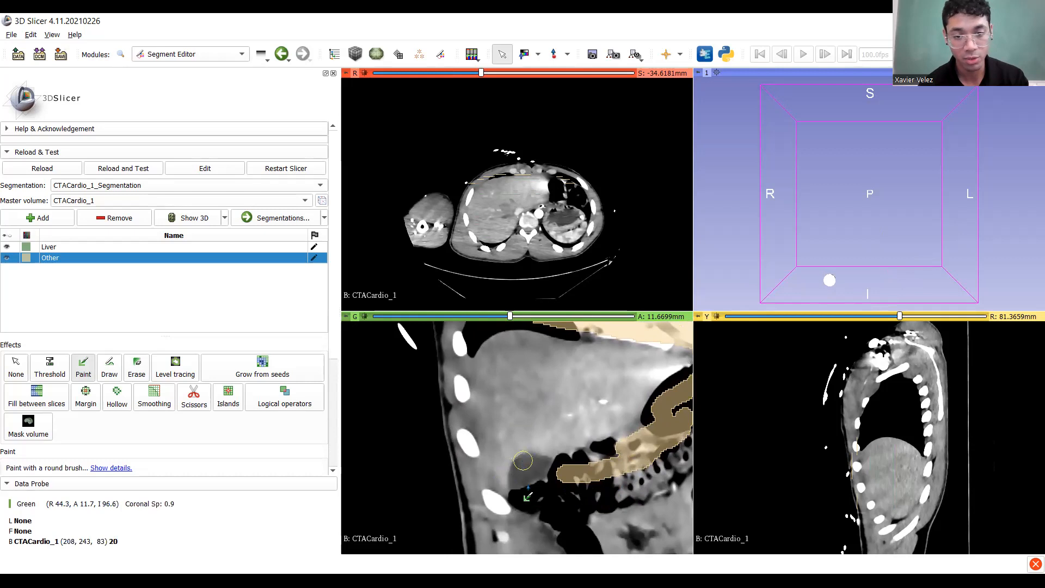
{"action": "mouse_move", "coordinate": [467, 514]}
{"action": "left_mouse_down"}
{"action": "mouse_move", "coordinate": [448, 419]}
{"action": "mouse_move", "coordinate": [460, 348]}
{"action": "left_mouse_up"}
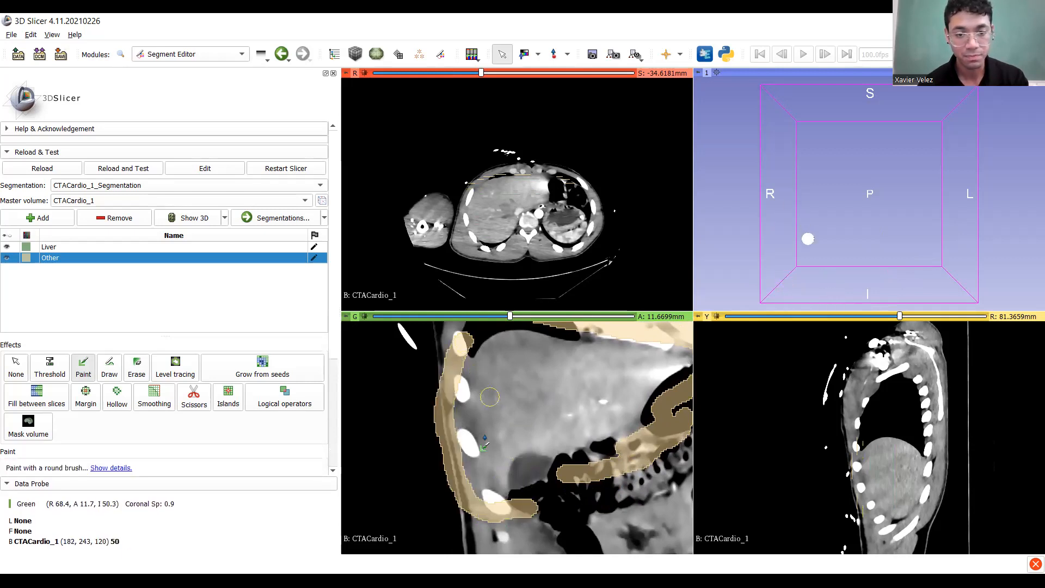
{"action": "middle_click_drag", "start_coordinate": [460, 348], "coordinate": [456, 397]}
Extend the Other strokes down the lower chest wall and along the upper chest wall.
{"action": "middle_click_drag", "start_coordinate": [435, 452], "coordinate": [440, 417]}
{"action": "left_click_drag", "start_coordinate": [439, 418], "coordinate": [445, 480]}
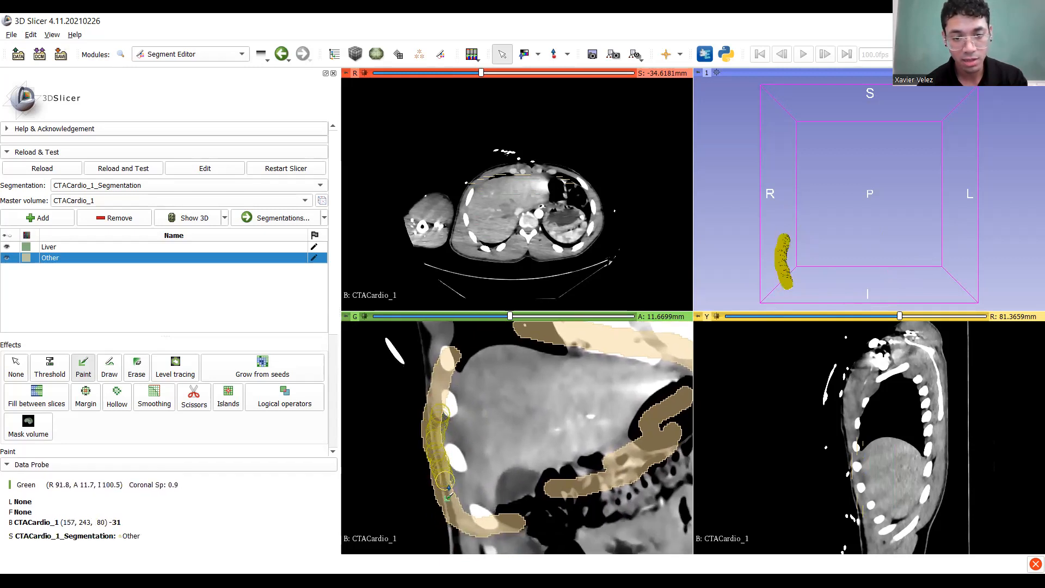
{"action": "left_click_drag", "start_coordinate": [464, 521], "coordinate": [463, 520]}
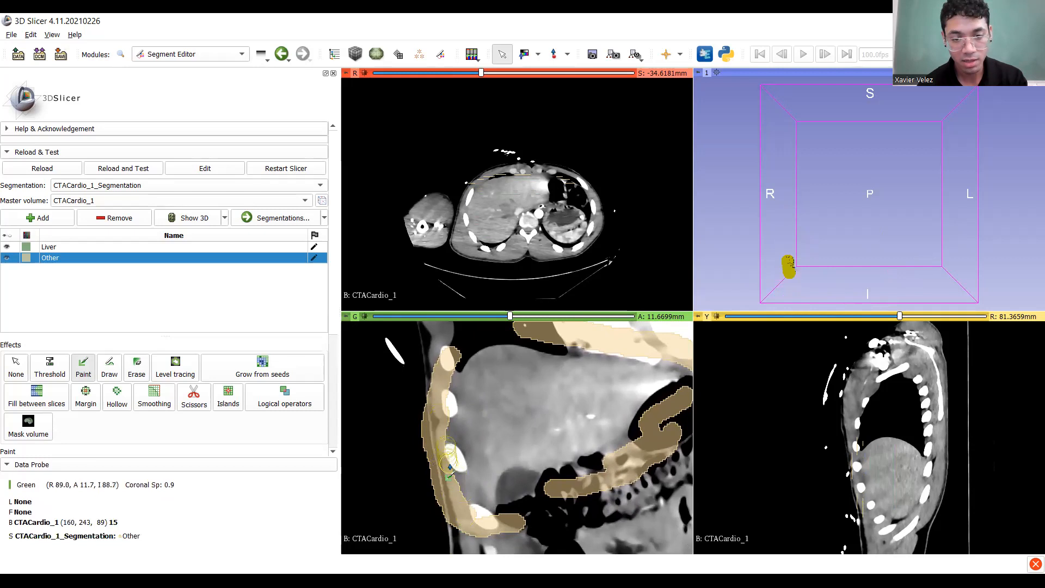
{"action": "middle_click_drag", "start_coordinate": [425, 431], "coordinate": [389, 482]}
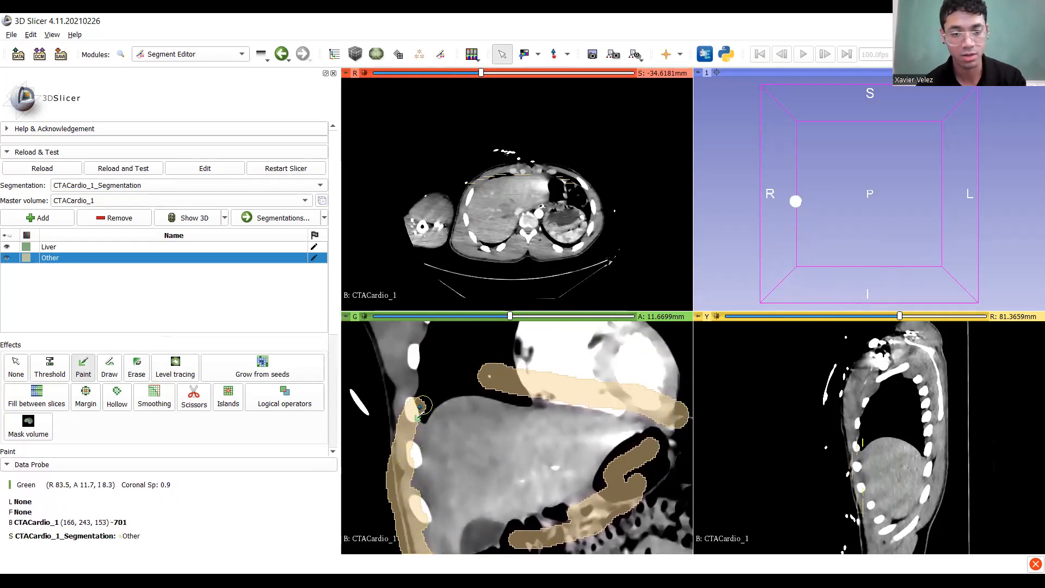
{"action": "left_click_drag", "start_coordinate": [415, 400], "coordinate": [479, 375]}
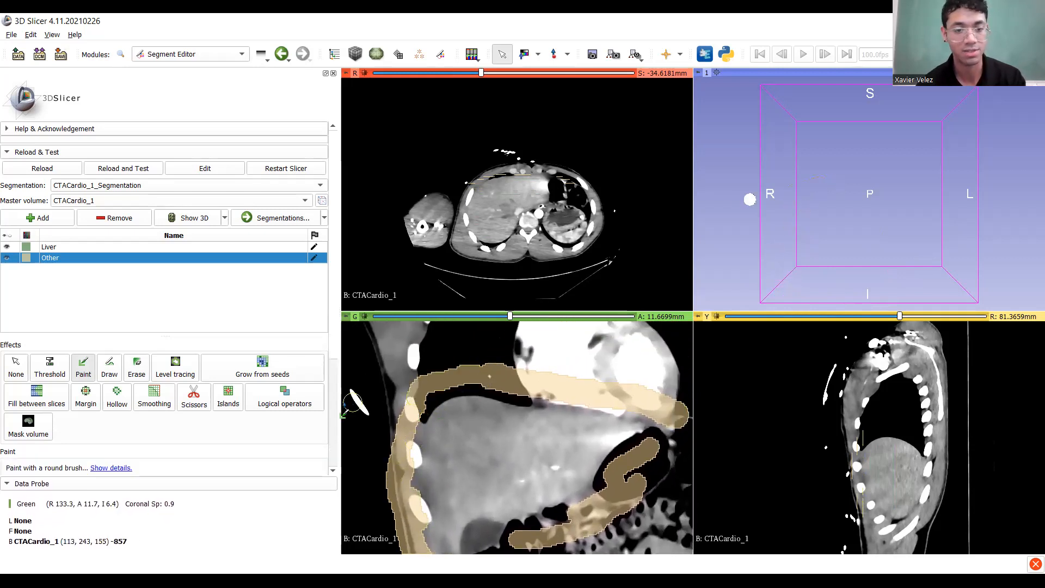
{"action": "middle_click_drag", "start_coordinate": [491, 429], "coordinate": [493, 381]}
{"action": "scroll", "coordinate": [517, 432], "scroll_direction": "down", "scroll_amount": 1, "text": "ctrl"}
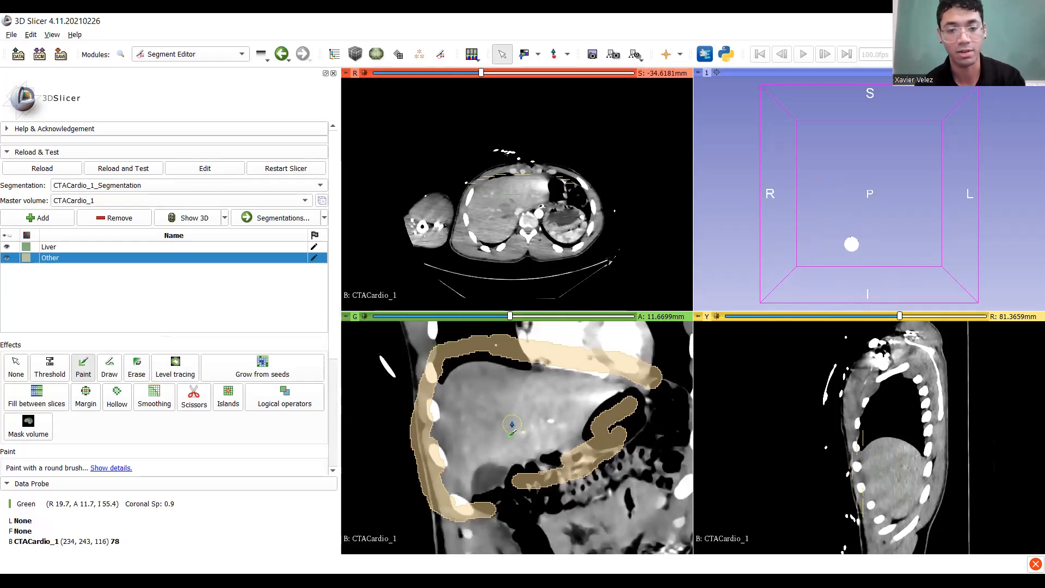
{"action": "scroll", "coordinate": [512, 428], "scroll_direction": "down", "scroll_amount": 18}
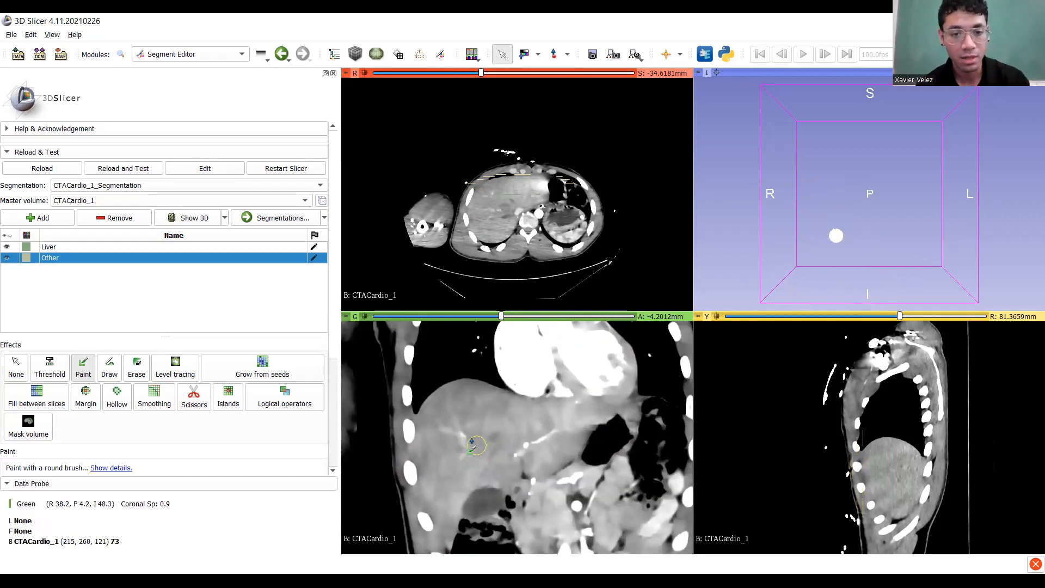
Paint Other seed strokes over the liver dome, along its edges and below it.
{"action": "left_click_drag", "start_coordinate": [444, 375], "coordinate": [567, 389]}
{"action": "mouse_move", "coordinate": [639, 382]}
{"action": "left_mouse_down"}
{"action": "mouse_move", "coordinate": [651, 418]}
{"action": "mouse_move", "coordinate": [596, 472]}
{"action": "left_mouse_up"}
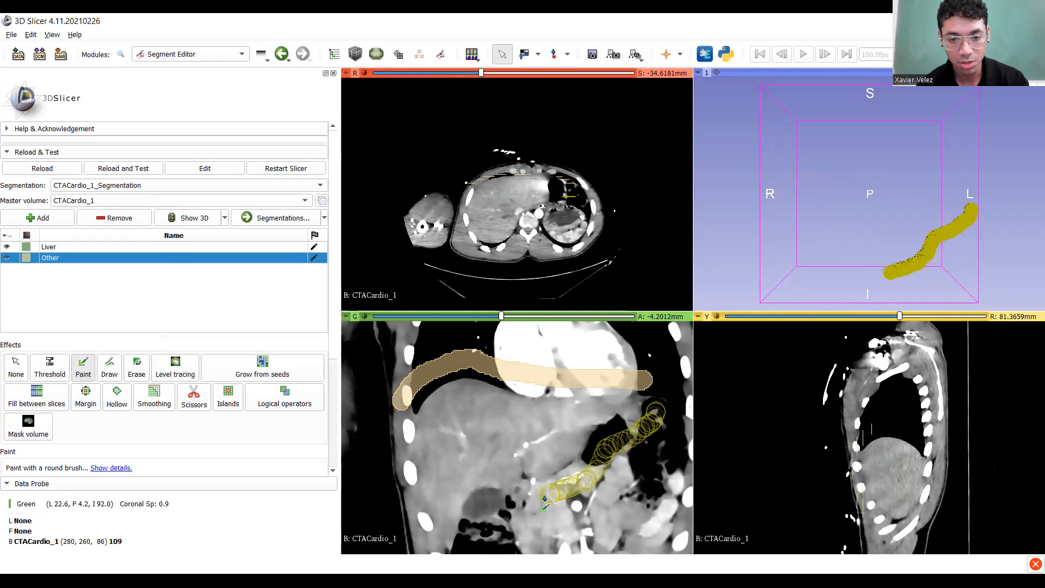
{"action": "left_click_drag", "start_coordinate": [536, 509], "coordinate": [518, 528]}
{"action": "middle_click_drag", "start_coordinate": [522, 510], "coordinate": [583, 406]}
{"action": "middle_click_drag", "start_coordinate": [551, 436], "coordinate": [531, 480]}
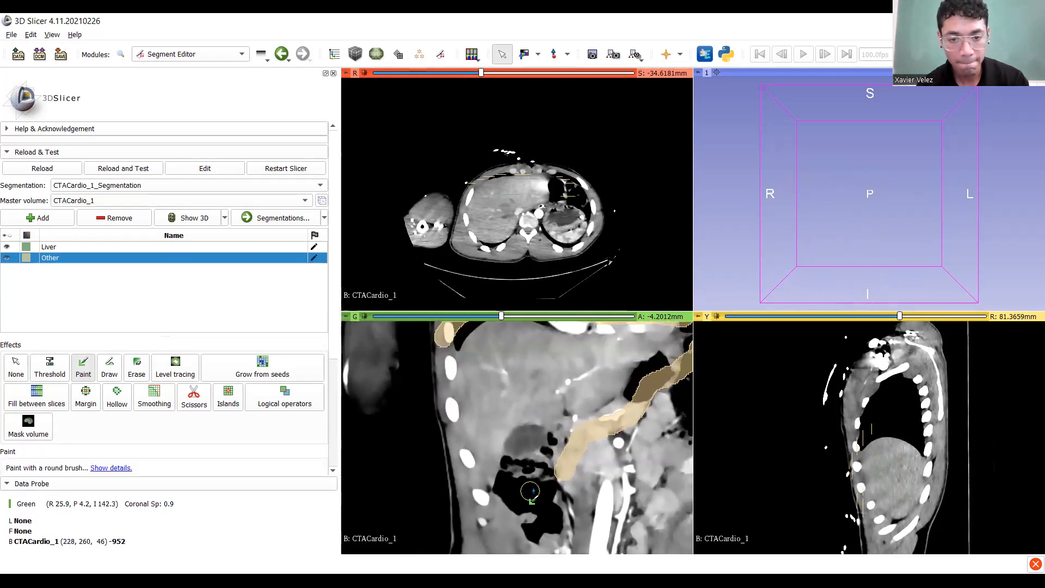
{"action": "left_click_drag", "start_coordinate": [544, 475], "coordinate": [511, 471]}
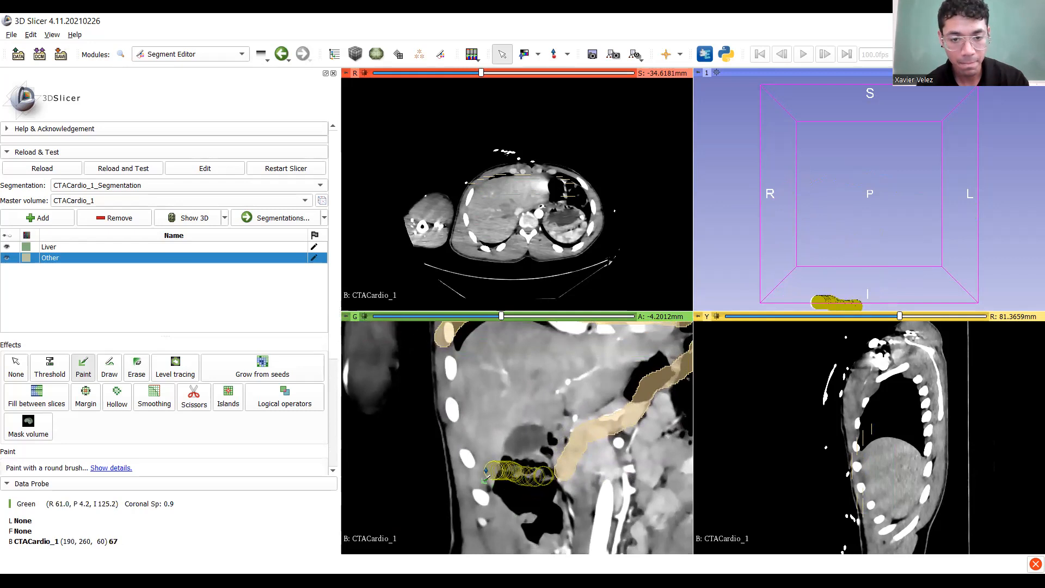
{"action": "left_click_drag", "start_coordinate": [445, 434], "coordinate": [431, 377]}
{"action": "mouse_move", "coordinate": [487, 494]}
{"action": "middle_mouse_down"}
{"action": "mouse_move", "coordinate": [394, 525]}
{"action": "mouse_move", "coordinate": [395, 497]}
{"action": "middle_mouse_up"}
On a deeper coronal slice, paint Other seeds across the top, left side and lower-left corner.
{"action": "scroll", "coordinate": [529, 440], "scroll_direction": "down", "scroll_amount": 2, "text": "ctrl"}
{"action": "middle_click_drag", "start_coordinate": [529, 438], "coordinate": [555, 452]}
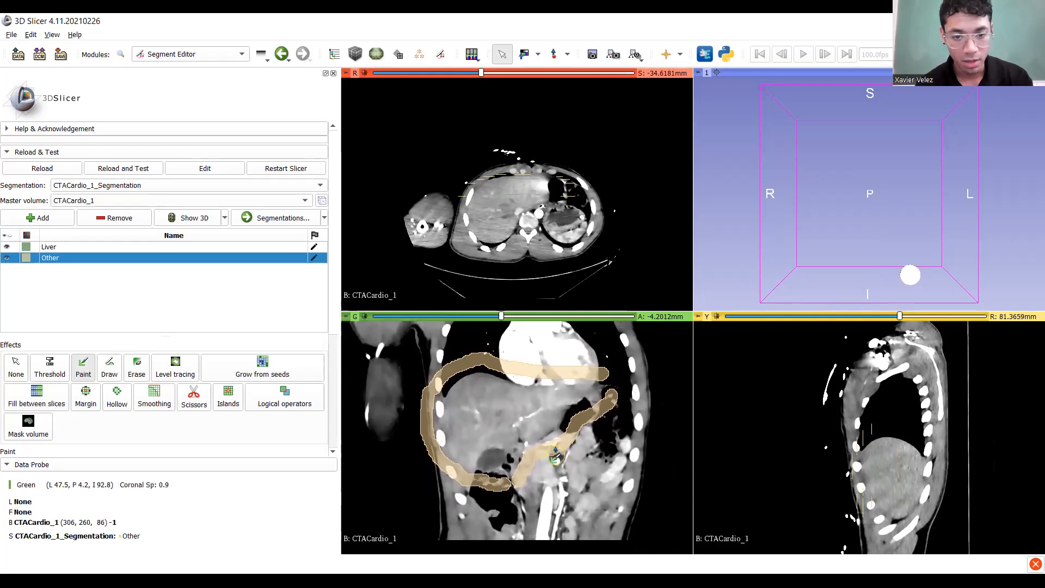
{"action": "scroll", "coordinate": [555, 457], "scroll_direction": "down", "scroll_amount": 13}
{"action": "mouse_move", "coordinate": [438, 385]}
{"action": "left_mouse_down"}
{"action": "mouse_move", "coordinate": [470, 359]}
{"action": "mouse_move", "coordinate": [546, 368]}
{"action": "left_mouse_up"}
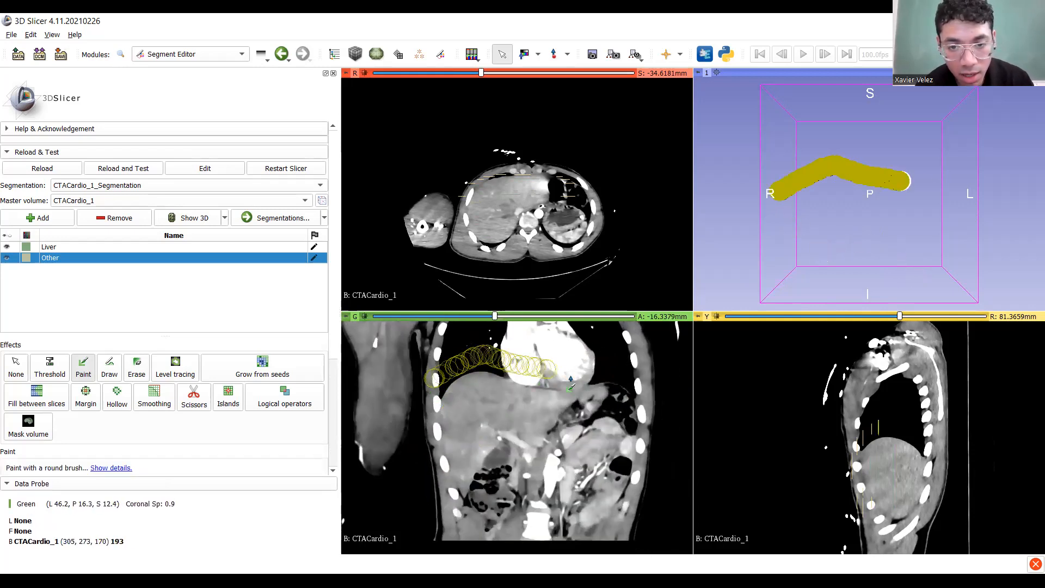
{"action": "mouse_move", "coordinate": [596, 417]}
{"action": "left_mouse_down"}
{"action": "mouse_move", "coordinate": [559, 455]}
{"action": "mouse_move", "coordinate": [507, 472]}
{"action": "left_mouse_up"}
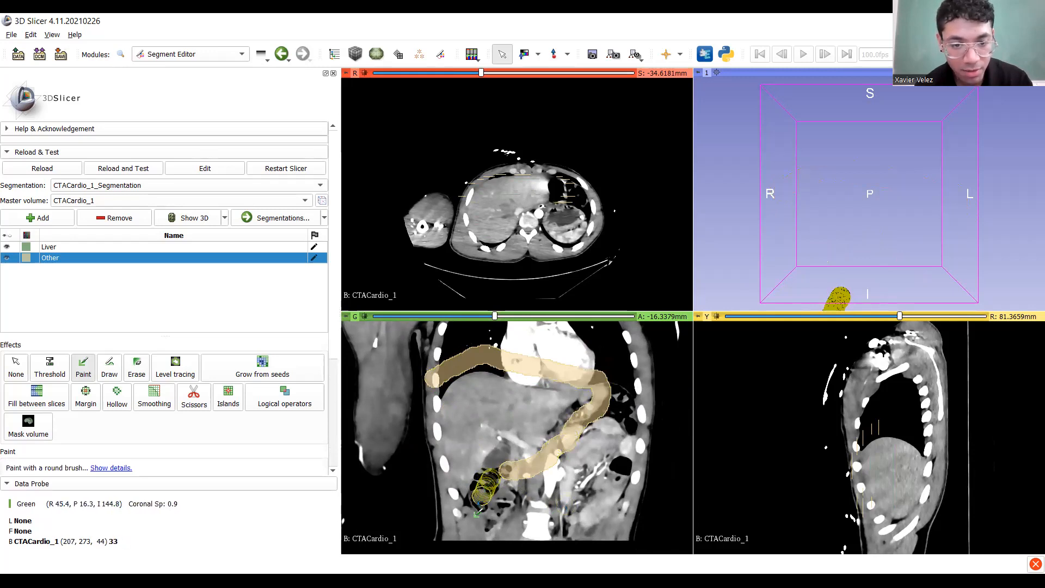
{"action": "mouse_move", "coordinate": [451, 522]}
{"action": "left_mouse_down"}
{"action": "mouse_move", "coordinate": [413, 454]}
{"action": "mouse_move", "coordinate": [430, 381]}
{"action": "left_mouse_up"}
{"action": "left_click_drag", "start_coordinate": [421, 468], "coordinate": [460, 510]}
On further slices, paint Other seeds across the upper region, along the rib edge and near the bowel.
{"action": "scroll", "coordinate": [419, 470], "scroll_direction": "down", "scroll_amount": 9}
{"action": "mouse_move", "coordinate": [435, 384]}
{"action": "left_mouse_down"}
{"action": "mouse_move", "coordinate": [441, 369]}
{"action": "mouse_move", "coordinate": [484, 356]}
{"action": "mouse_move", "coordinate": [543, 385]}
{"action": "mouse_move", "coordinate": [580, 375]}
{"action": "left_mouse_up"}
{"action": "scroll", "coordinate": [556, 425], "scroll_direction": "down", "scroll_amount": 3, "text": "ctrl"}
{"action": "scroll", "coordinate": [566, 479], "scroll_direction": "up", "scroll_amount": 1, "text": "ctrl"}
{"action": "scroll", "coordinate": [566, 482], "scroll_direction": "up", "scroll_amount": 3, "text": "ctrl"}
{"action": "scroll", "coordinate": [468, 403], "scroll_direction": "down", "scroll_amount": 3, "text": "ctrl"}
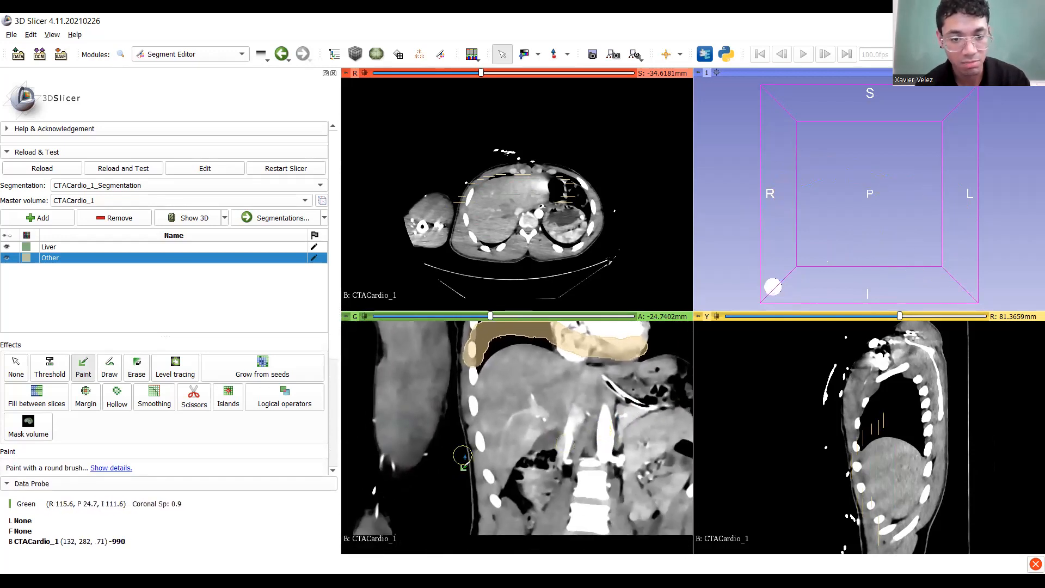
{"action": "scroll", "coordinate": [466, 400], "scroll_direction": "down", "scroll_amount": 2, "text": "ctrl"}
{"action": "left_click_drag", "start_coordinate": [466, 400], "coordinate": [509, 528]}
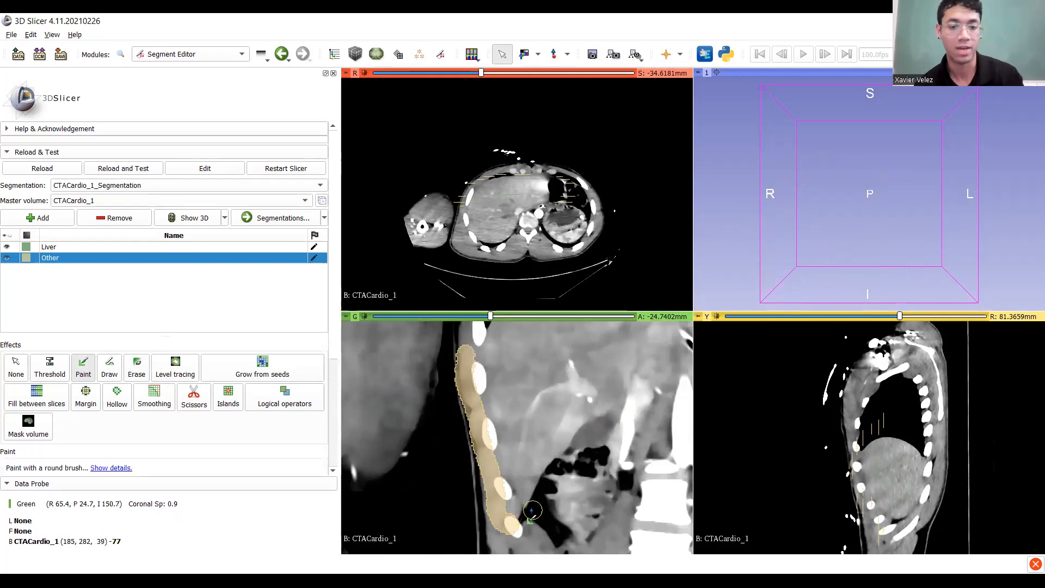
{"action": "middle_click_drag", "start_coordinate": [547, 492], "coordinate": [405, 476]}
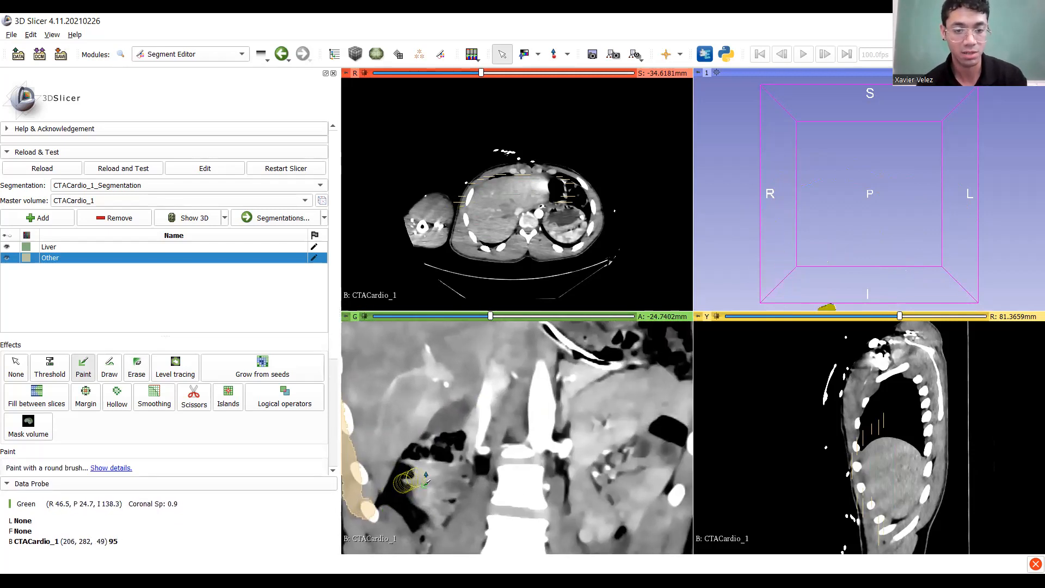
{"action": "left_click_drag", "start_coordinate": [462, 449], "coordinate": [466, 448]}
Extend the Other stroke down-left along the vessel and recentre the coronal view.
{"action": "mouse_move", "coordinate": [521, 466]}
{"action": "middle_mouse_down"}
{"action": "mouse_move", "coordinate": [488, 511]}
{"action": "mouse_move", "coordinate": [584, 467]}
{"action": "mouse_move", "coordinate": [489, 492]}
{"action": "middle_mouse_up"}
{"action": "scroll", "coordinate": [584, 514], "scroll_direction": "up", "scroll_amount": 2, "text": "ctrl"}
{"action": "scroll", "coordinate": [492, 462], "scroll_direction": "down", "scroll_amount": 1, "text": "ctrl"}
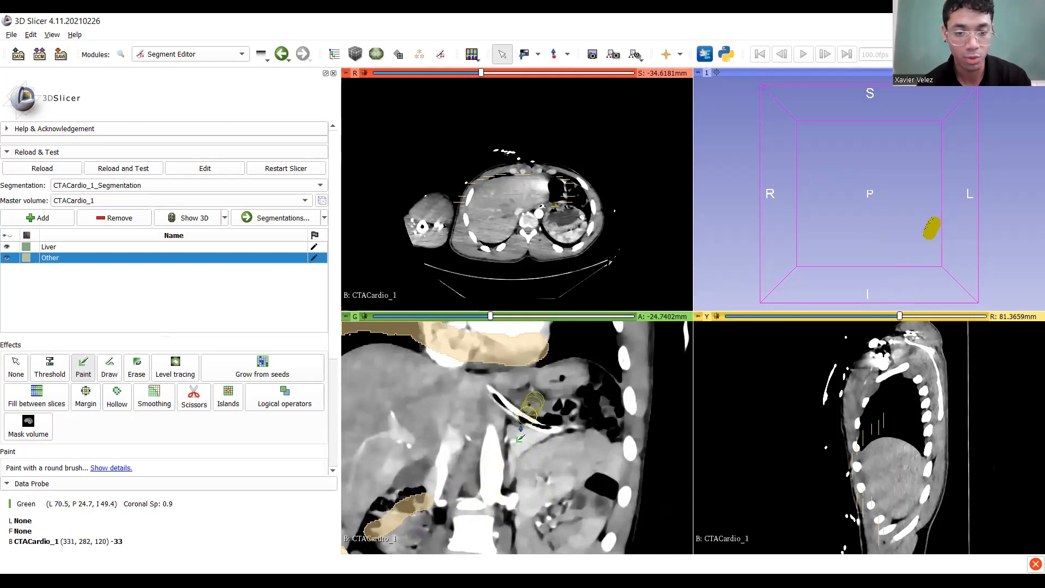
{"action": "left_click_drag", "start_coordinate": [498, 475], "coordinate": [483, 509]}
{"action": "middle_click_drag", "start_coordinate": [518, 467], "coordinate": [515, 525]}
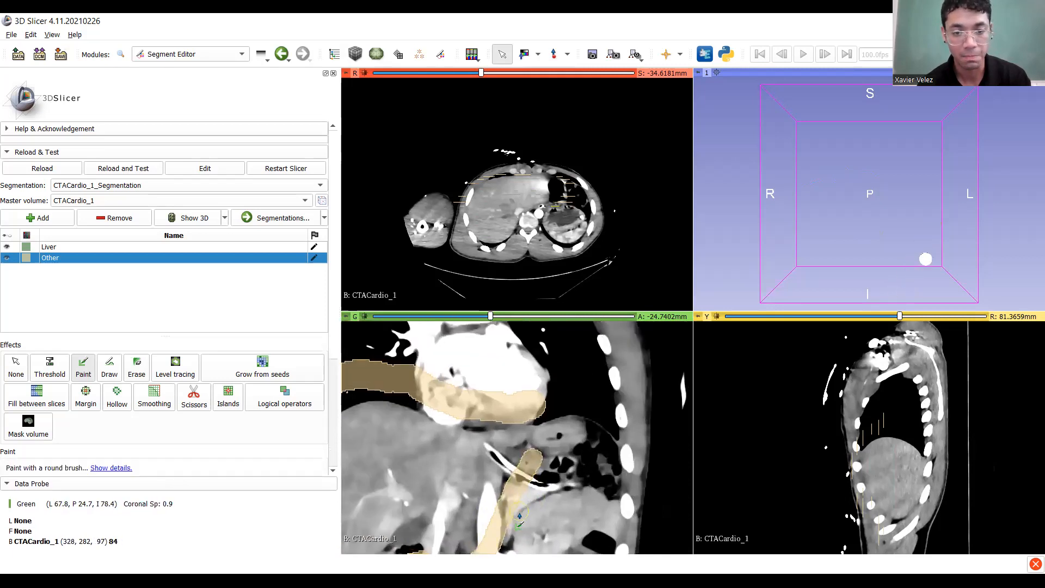
{"action": "middle_click_drag", "start_coordinate": [462, 501], "coordinate": [553, 434]}
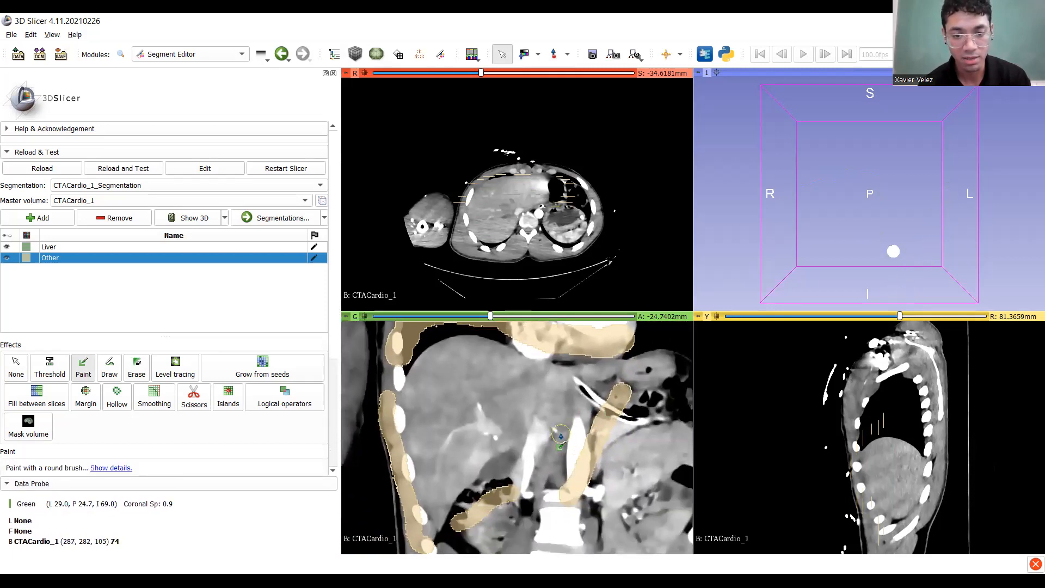
{"action": "scroll", "coordinate": [554, 433], "scroll_direction": "up", "scroll_amount": 1, "text": "ctrl"}
Paint Other seeds from the aorta to the kidney, over the kidney top and down the aorta.
{"action": "scroll", "coordinate": [553, 434], "scroll_direction": "down", "scroll_amount": 12}
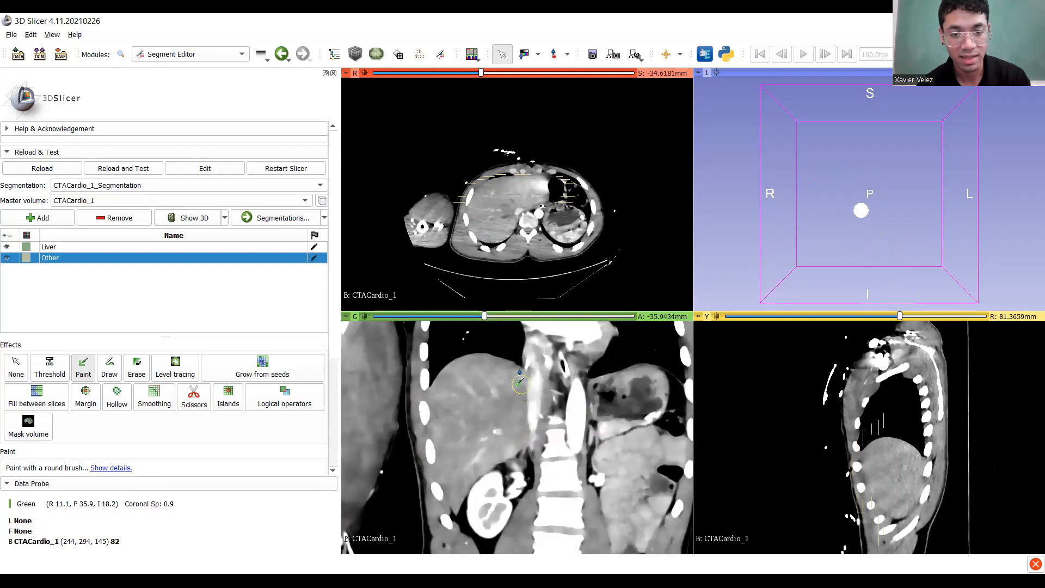
{"action": "mouse_move", "coordinate": [569, 376]}
{"action": "left_mouse_down"}
{"action": "mouse_move", "coordinate": [570, 419]}
{"action": "mouse_move", "coordinate": [551, 462]}
{"action": "mouse_move", "coordinate": [495, 495]}
{"action": "left_mouse_up"}
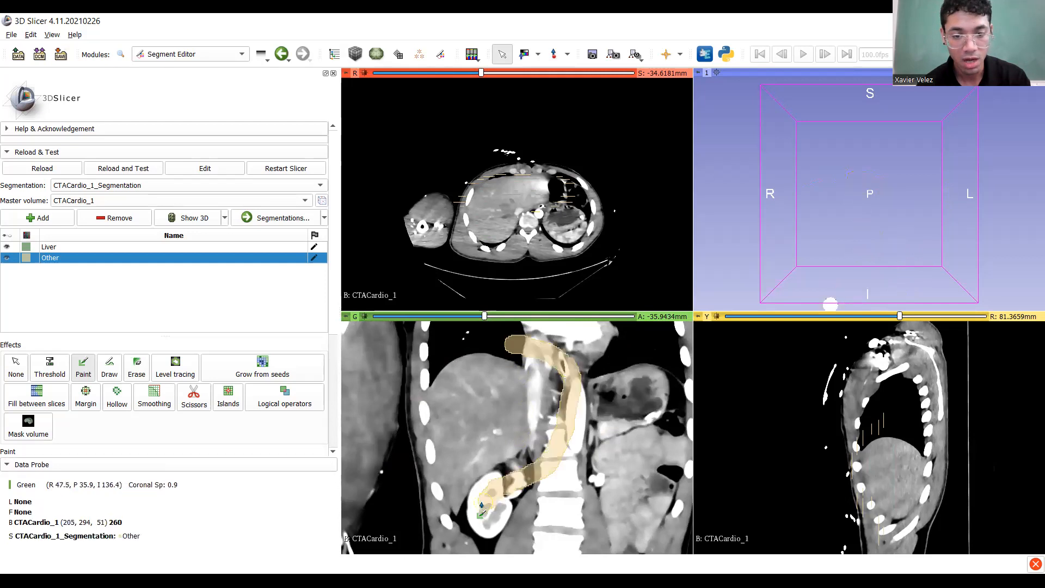
{"action": "scroll", "coordinate": [495, 493], "scroll_direction": "up", "scroll_amount": 4, "text": "ctrl"}
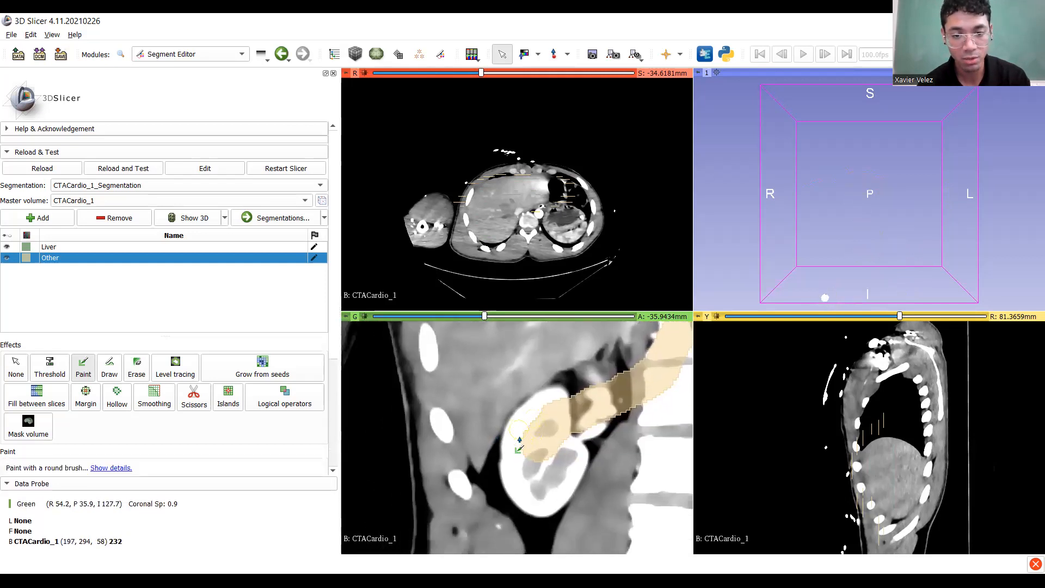
{"action": "mouse_move", "coordinate": [558, 402]}
{"action": "left_mouse_down"}
{"action": "mouse_move", "coordinate": [489, 499]}
{"action": "mouse_move", "coordinate": [434, 496]}
{"action": "mouse_move", "coordinate": [430, 372]}
{"action": "left_mouse_up"}
{"action": "scroll", "coordinate": [458, 507], "scroll_direction": "down", "scroll_amount": 4, "text": "ctrl"}
{"action": "scroll", "coordinate": [497, 363], "scroll_direction": "down", "scroll_amount": 8}
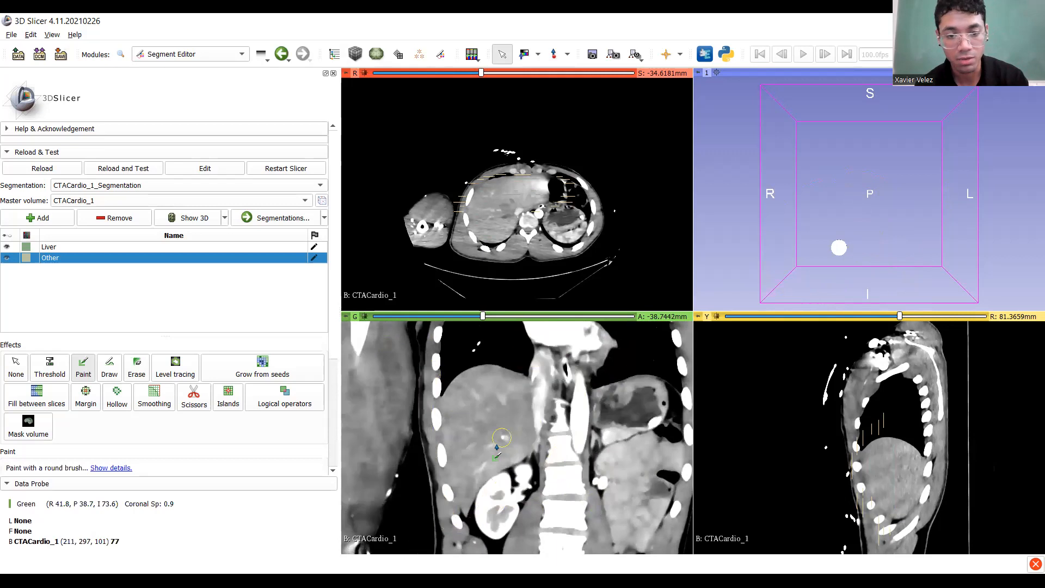
{"action": "mouse_move", "coordinate": [514, 354]}
{"action": "left_mouse_down"}
{"action": "mouse_move", "coordinate": [569, 383]}
{"action": "mouse_move", "coordinate": [555, 455]}
{"action": "mouse_move", "coordinate": [469, 524]}
{"action": "mouse_move", "coordinate": [427, 468]}
{"action": "mouse_move", "coordinate": [425, 373]}
{"action": "mouse_move", "coordinate": [439, 387]}
{"action": "mouse_move", "coordinate": [430, 452]}
{"action": "mouse_move", "coordinate": [457, 536]}
{"action": "left_mouse_up"}
On deeper slices, paint Other seeds up the right kidney, down the spine and the right body wall.
{"action": "scroll", "coordinate": [457, 422], "scroll_direction": "down", "scroll_amount": 6}
{"action": "scroll", "coordinate": [456, 422], "scroll_direction": "down", "scroll_amount": 5}
{"action": "left_click_drag", "start_coordinate": [484, 502], "coordinate": [536, 453]}
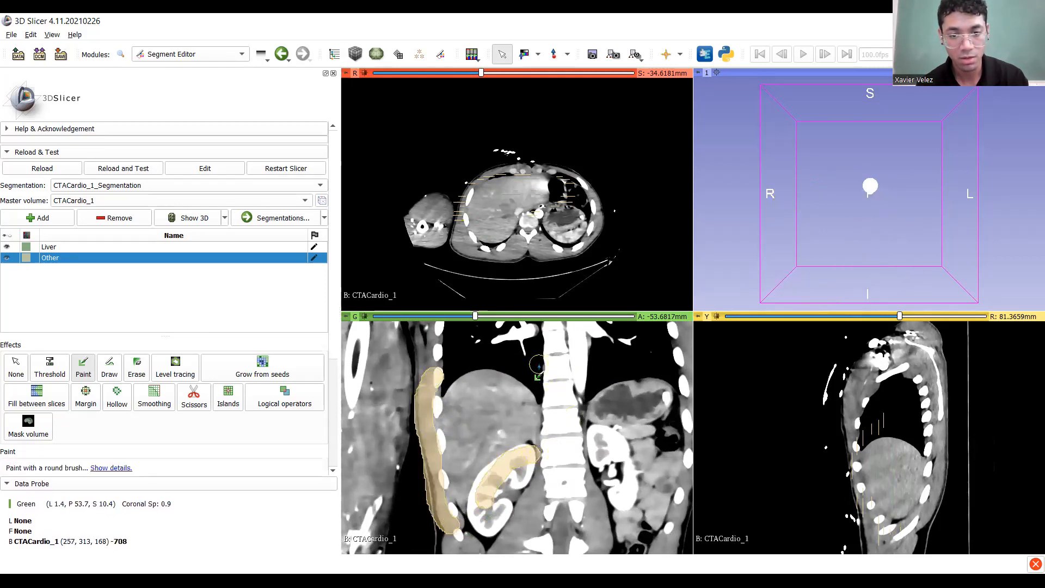
{"action": "left_click_drag", "start_coordinate": [549, 407], "coordinate": [553, 464]}
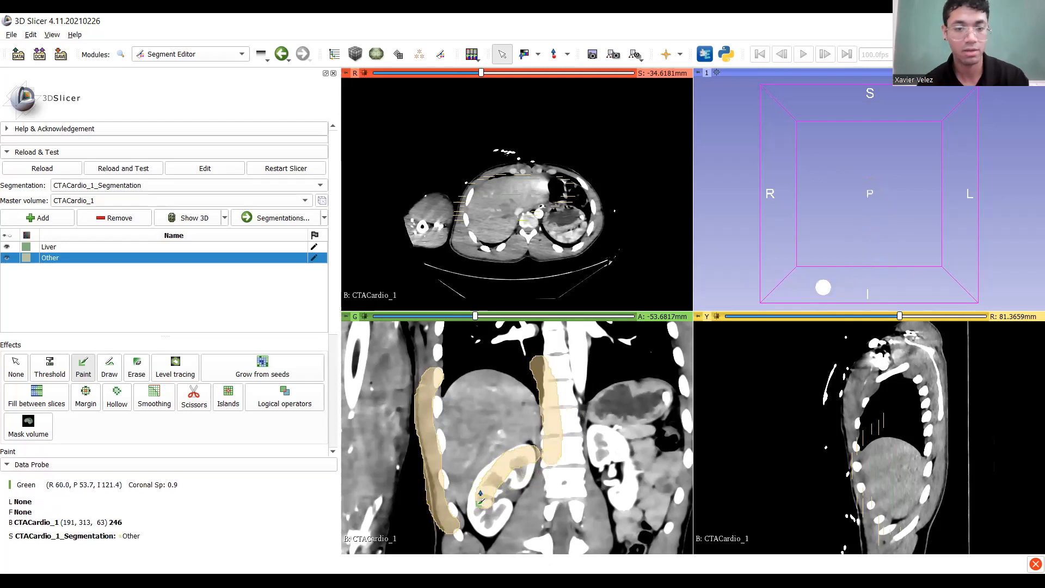
{"action": "scroll", "coordinate": [479, 488], "scroll_direction": "down", "scroll_amount": 16}
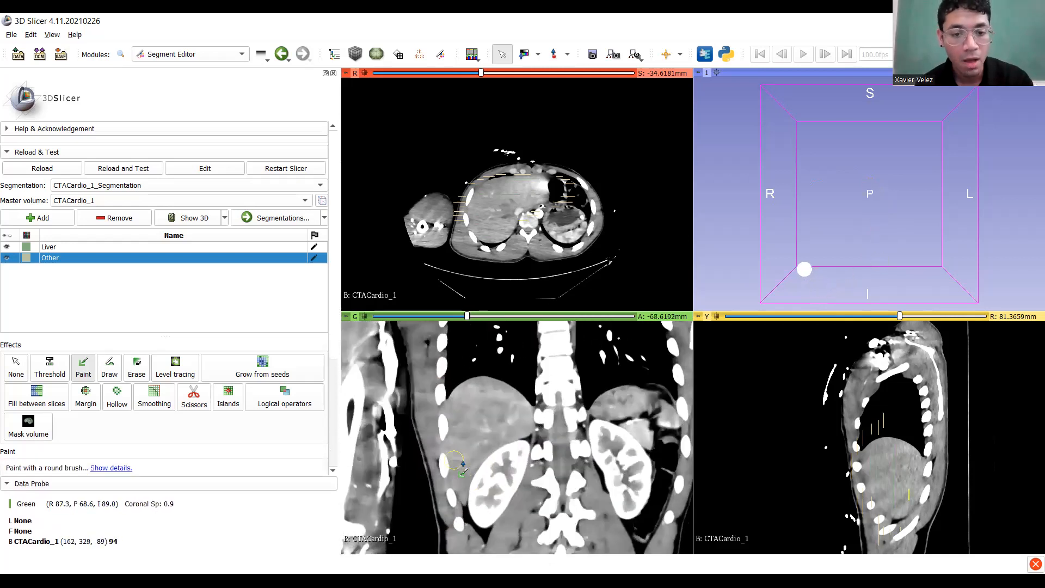
{"action": "mouse_move", "coordinate": [479, 498]}
{"action": "left_mouse_down"}
{"action": "mouse_move", "coordinate": [501, 467]}
{"action": "mouse_move", "coordinate": [530, 453]}
{"action": "left_mouse_up"}
{"action": "left_click_drag", "start_coordinate": [544, 400], "coordinate": [547, 468]}
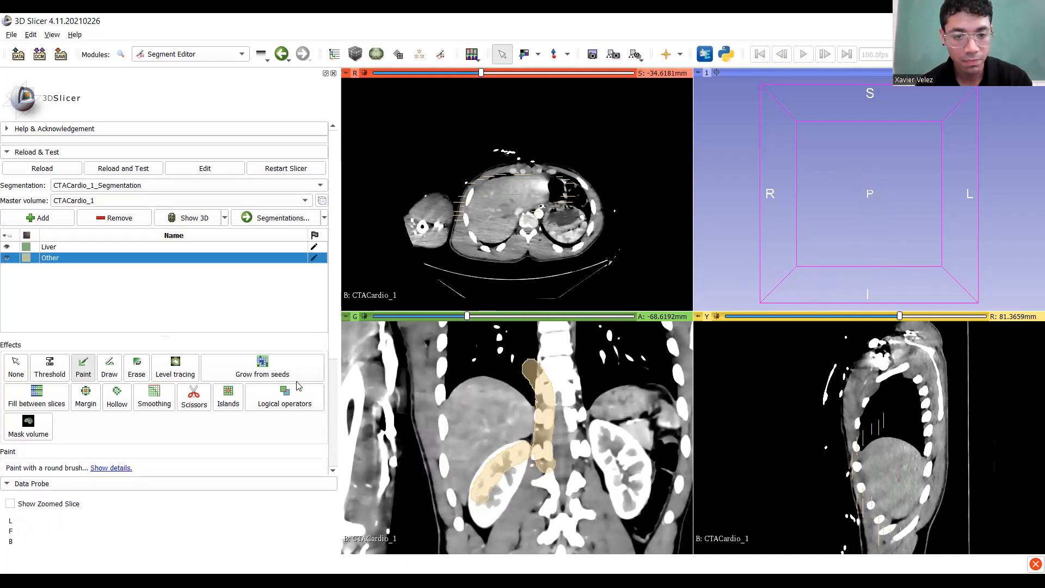
{"action": "mouse_move", "coordinate": [441, 388]}
{"action": "left_mouse_down"}
{"action": "mouse_move", "coordinate": [430, 457]}
{"action": "mouse_move", "coordinate": [458, 523]}
{"action": "left_mouse_up"}
{"action": "scroll", "coordinate": [452, 447], "scroll_direction": "down", "scroll_amount": 20}
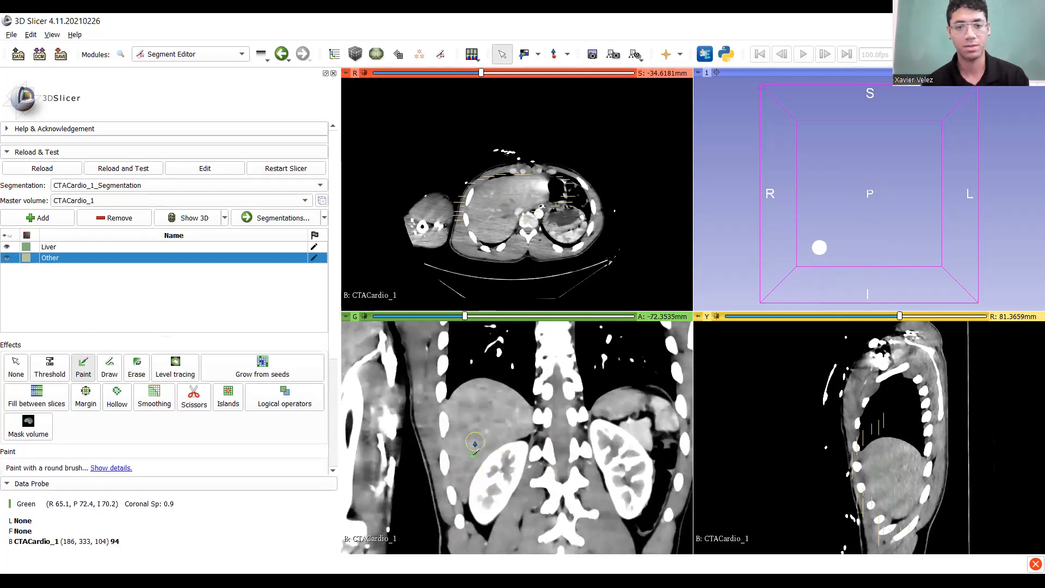
Paint Other seeds on the right body wall, above the liver and across a lower slice.
{"action": "scroll", "coordinate": [444, 422], "scroll_direction": "down", "scroll_amount": 4}
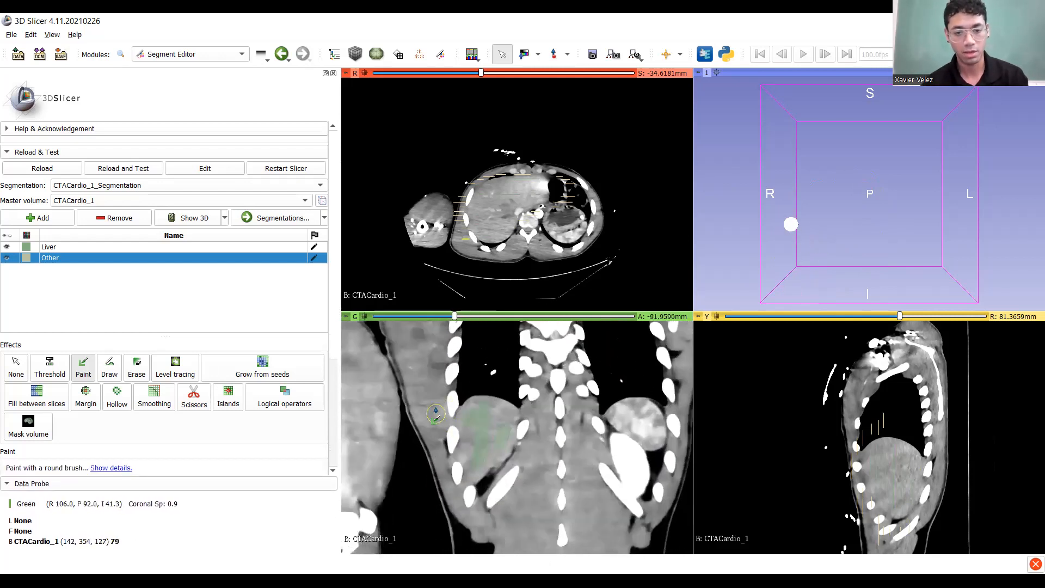
{"action": "mouse_move", "coordinate": [445, 398]}
{"action": "left_mouse_down"}
{"action": "mouse_move", "coordinate": [440, 490]}
{"action": "mouse_move", "coordinate": [462, 514]}
{"action": "mouse_move", "coordinate": [485, 506]}
{"action": "mouse_move", "coordinate": [539, 446]}
{"action": "mouse_move", "coordinate": [544, 417]}
{"action": "left_mouse_up"}
{"action": "left_click_drag", "start_coordinate": [477, 374], "coordinate": [536, 402]}
{"action": "scroll", "coordinate": [492, 408], "scroll_direction": "down", "scroll_amount": 2}
{"action": "scroll", "coordinate": [489, 412], "scroll_direction": "down", "scroll_amount": 9}
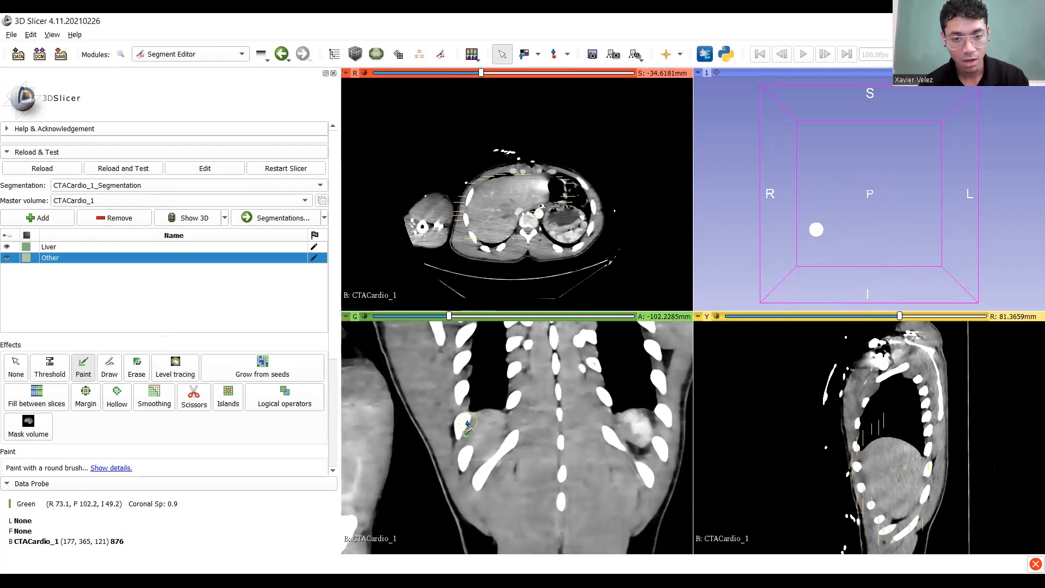
{"action": "scroll", "coordinate": [468, 424], "scroll_direction": "down", "scroll_amount": 9}
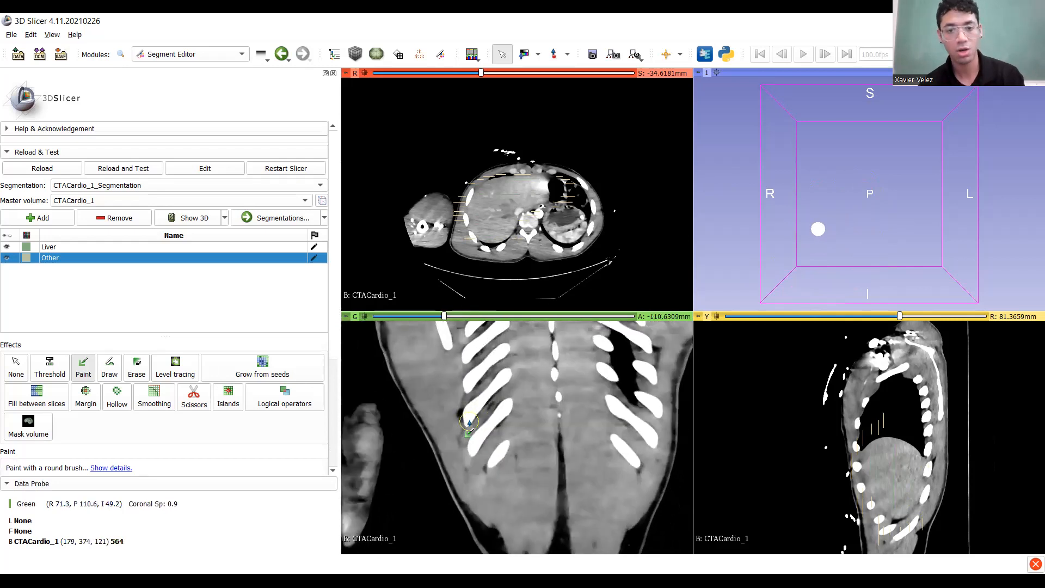
{"action": "mouse_move", "coordinate": [508, 480]}
{"action": "middle_mouse_down"}
{"action": "mouse_move", "coordinate": [490, 567]}
{"action": "mouse_move", "coordinate": [457, 587]}
{"action": "mouse_move", "coordinate": [538, 430]}
{"action": "mouse_move", "coordinate": [491, 480]}
{"action": "mouse_move", "coordinate": [509, 491]}
{"action": "mouse_move", "coordinate": [538, 470]}
{"action": "middle_mouse_up"}
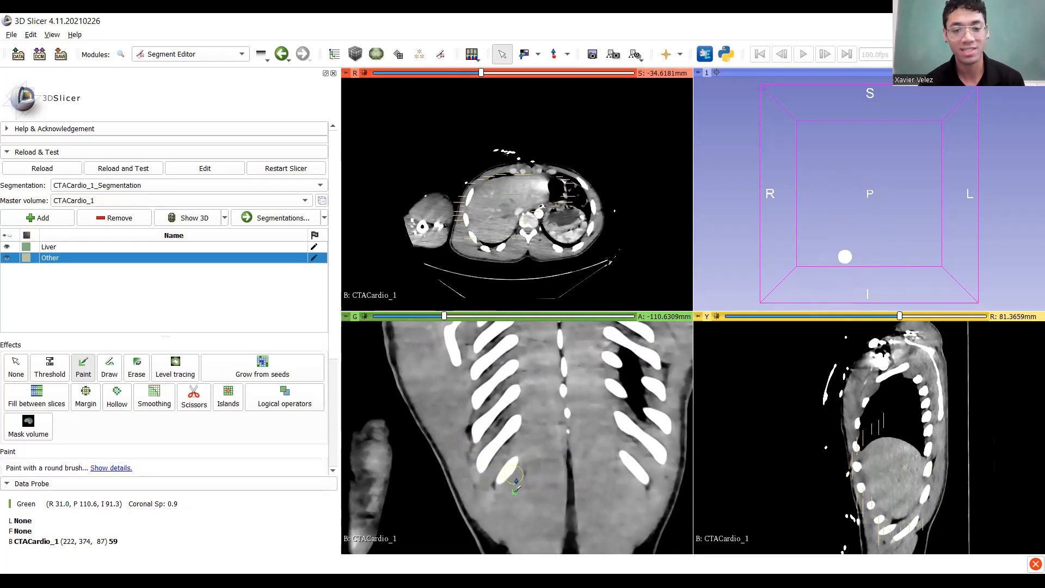
{"action": "mouse_move", "coordinate": [448, 440]}
{"action": "left_mouse_down"}
{"action": "mouse_move", "coordinate": [539, 432]}
{"action": "mouse_move", "coordinate": [491, 408]}
{"action": "mouse_move", "coordinate": [484, 472]}
{"action": "mouse_move", "coordinate": [493, 442]}
{"action": "left_mouse_up"}
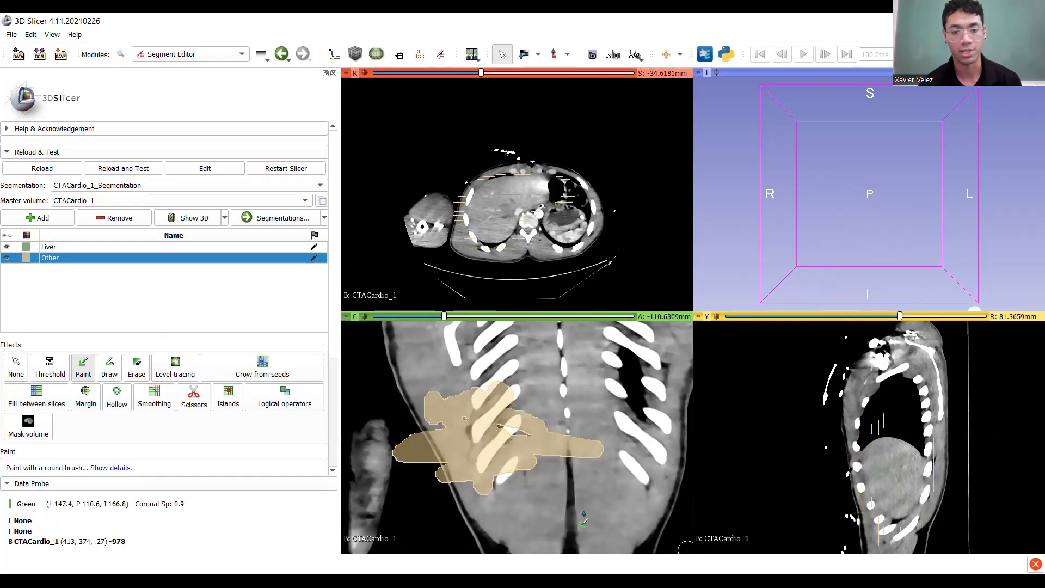
Scroll back up through the coronal slices to review the seeds, then select the Liver segment.
{"action": "scroll", "coordinate": [451, 446], "scroll_direction": "up", "scroll_amount": 4}
{"action": "scroll", "coordinate": [452, 440], "scroll_direction": "up", "scroll_amount": 20}
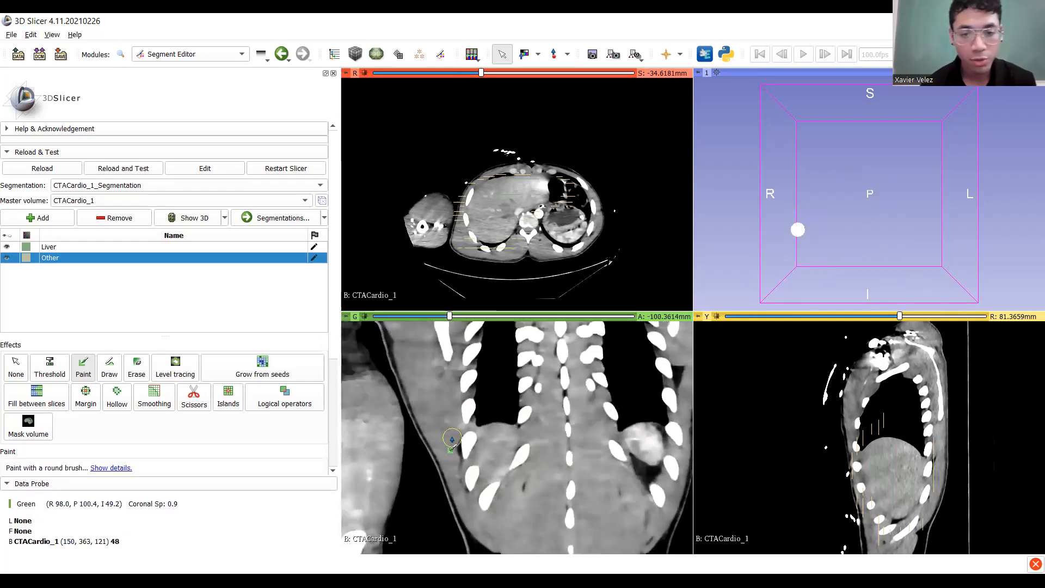
{"action": "scroll", "coordinate": [452, 440], "scroll_direction": "up", "scroll_amount": 20}
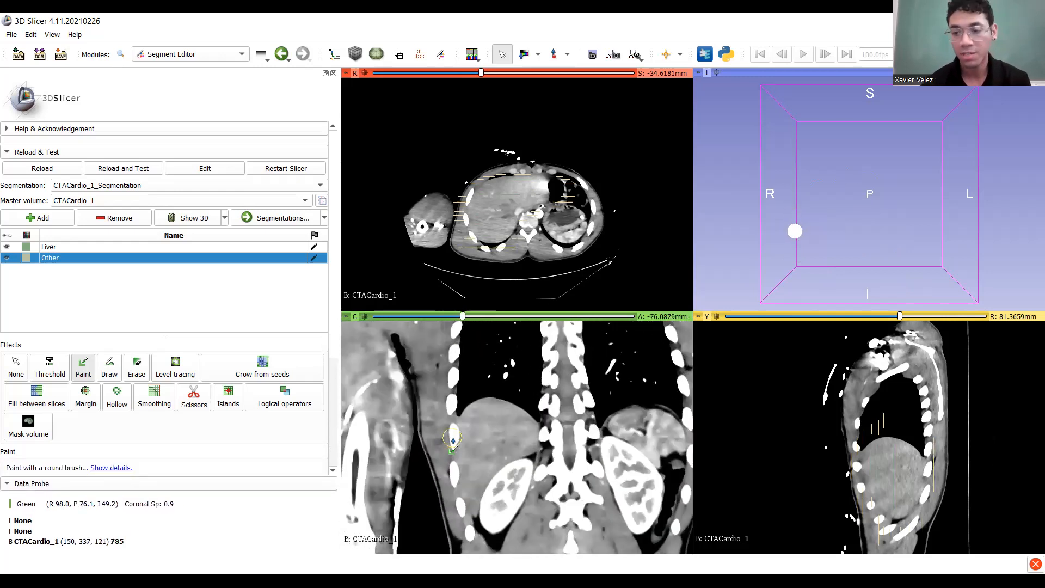
{"action": "scroll", "coordinate": [453, 442], "scroll_direction": "up", "scroll_amount": 20}
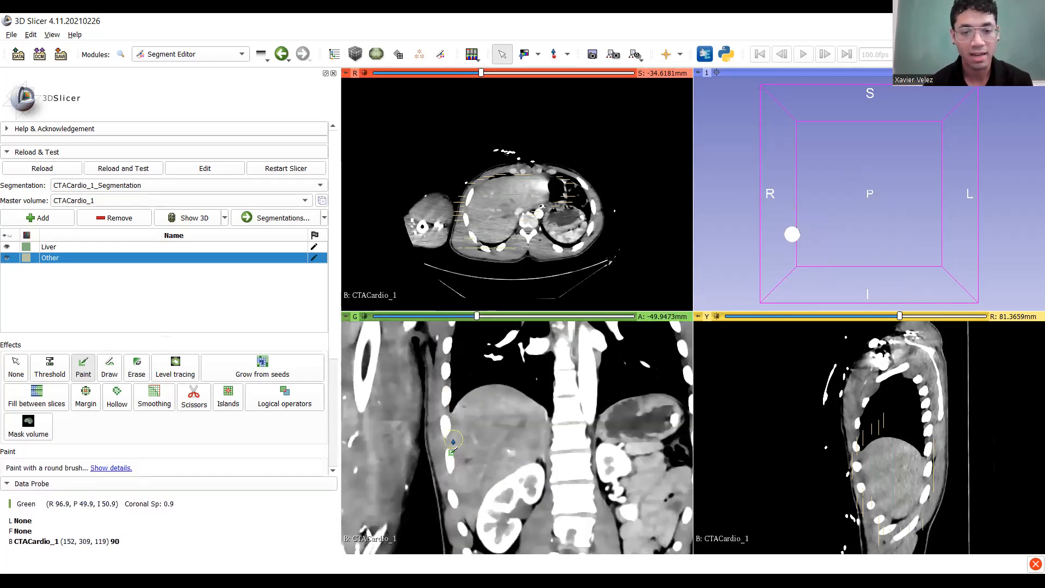
{"action": "scroll", "coordinate": [454, 442], "scroll_direction": "up", "scroll_amount": 20}
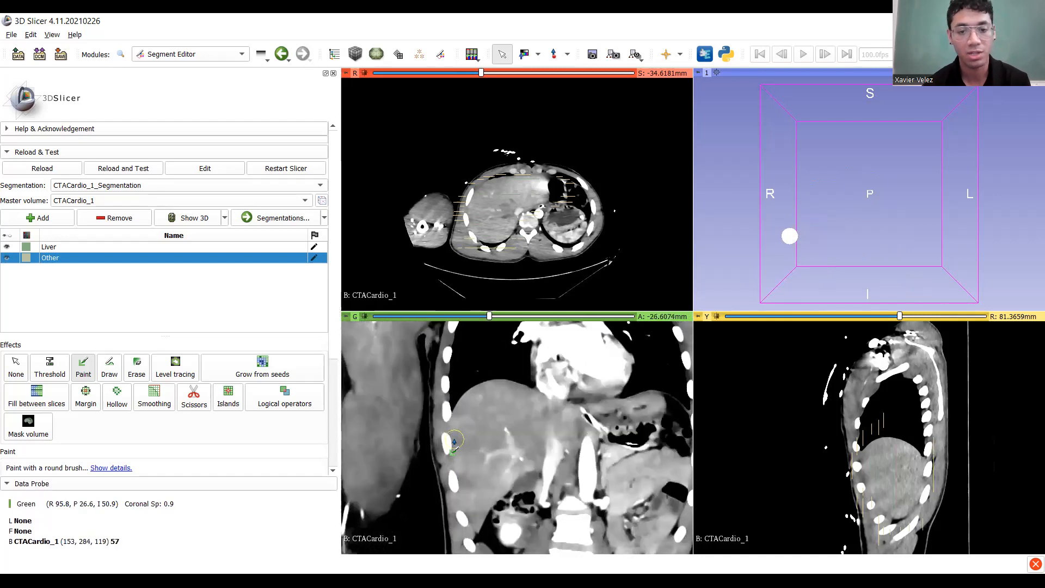
{"action": "scroll", "coordinate": [454, 441], "scroll_direction": "up", "scroll_amount": 20}
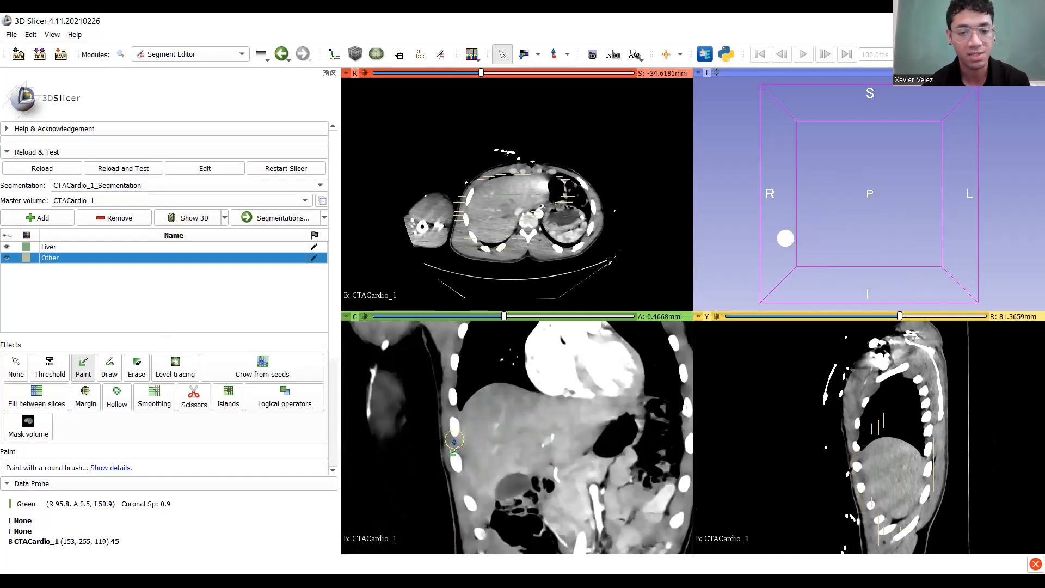
{"action": "scroll", "coordinate": [454, 440], "scroll_direction": "up", "scroll_amount": 19}
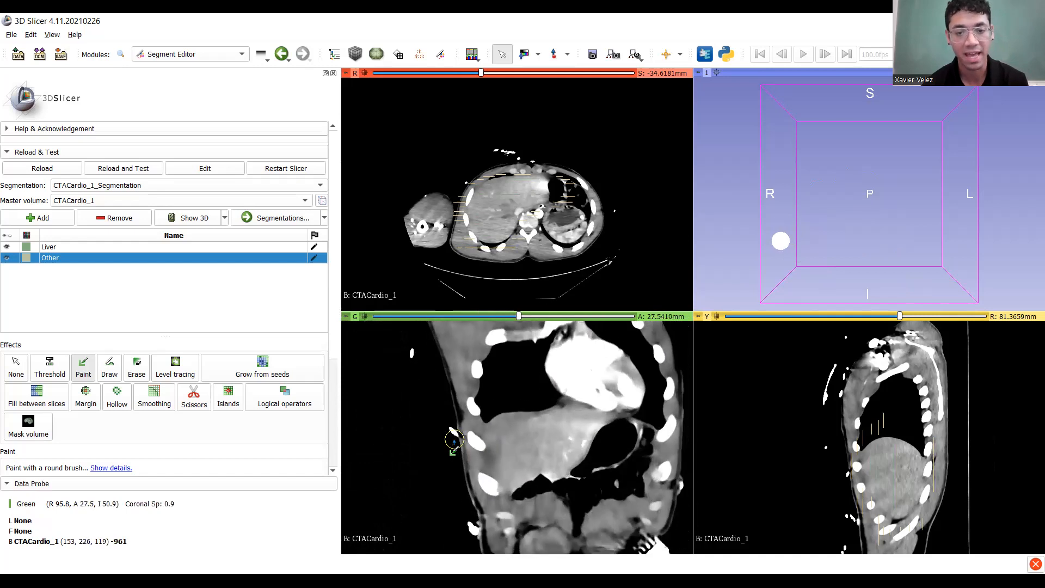
{"action": "scroll", "coordinate": [454, 440], "scroll_direction": "down", "scroll_amount": 16}
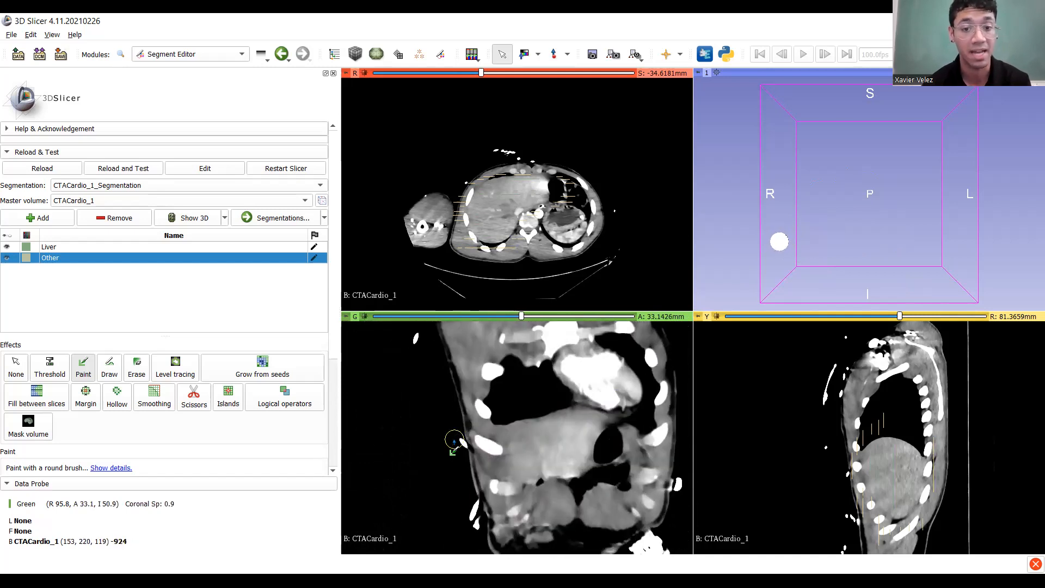
{"action": "left_click", "coordinate": [62, 249]}
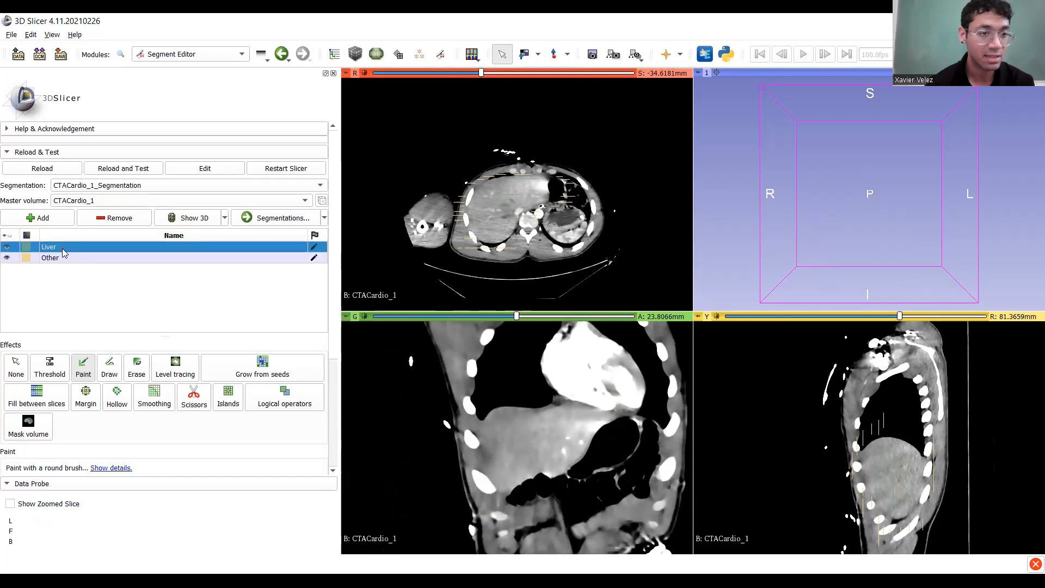
With Liver selected, switch to Grow from seeds and initialize the grown preview.
{"action": "left_click", "coordinate": [62, 256]}
{"action": "left_click", "coordinate": [62, 247]}
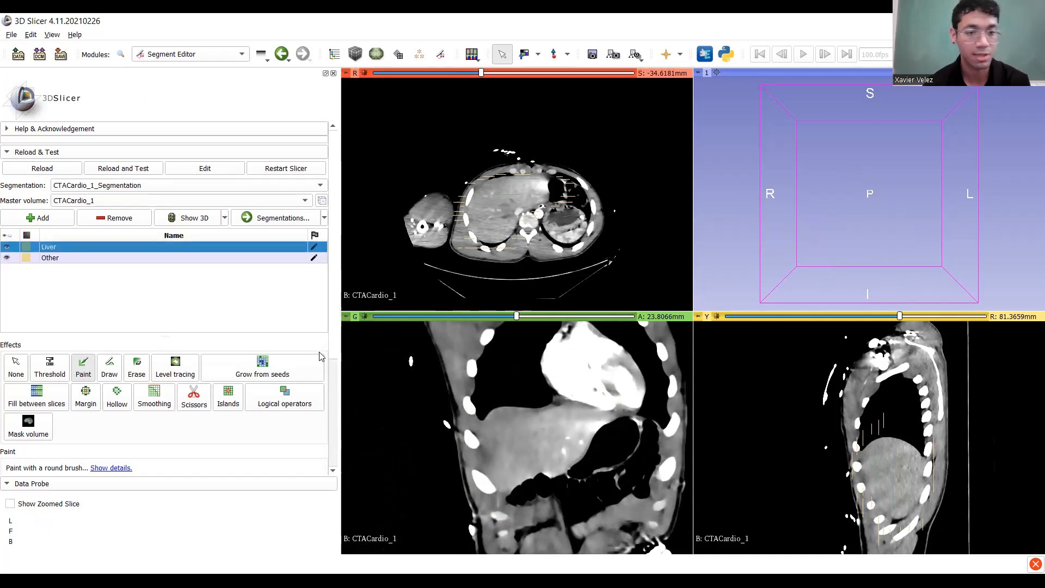
{"action": "left_click", "coordinate": [260, 366]}
{"action": "scroll", "coordinate": [216, 298], "scroll_direction": "down", "scroll_amount": 4}
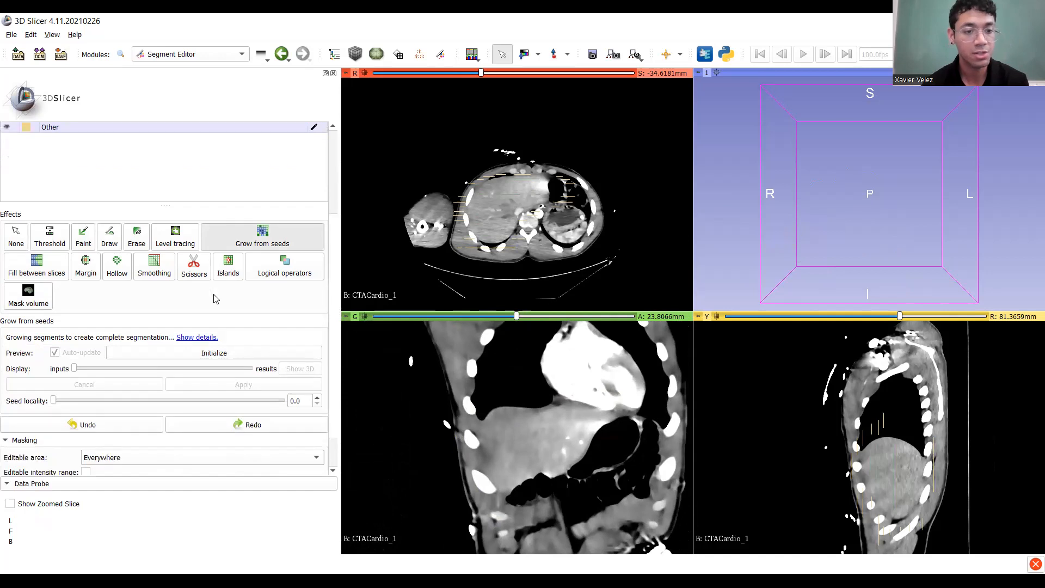
{"action": "left_click", "coordinate": [217, 352]}
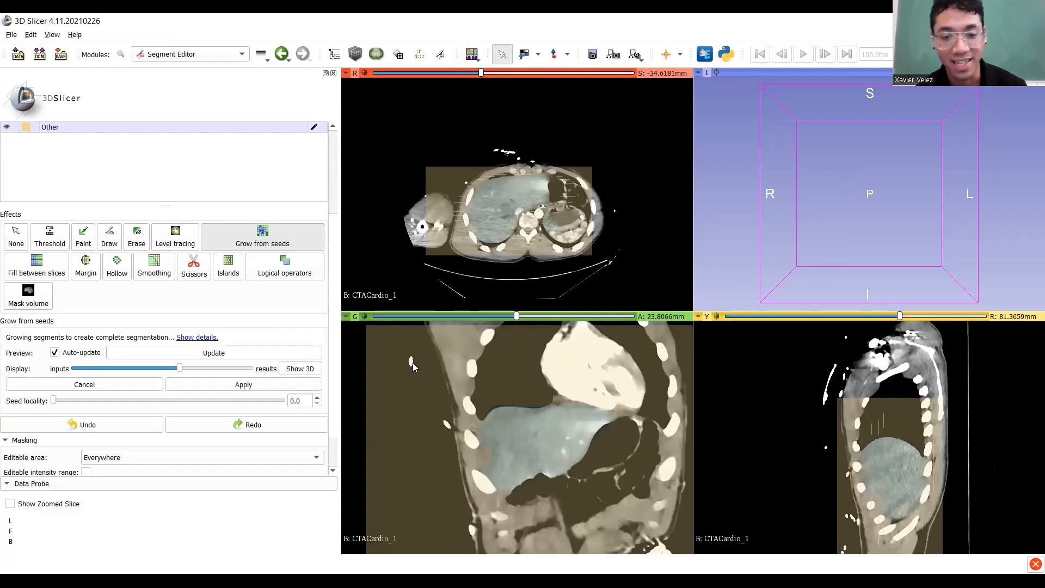
{"action": "middle_click_drag", "start_coordinate": [571, 458], "coordinate": [493, 438]}
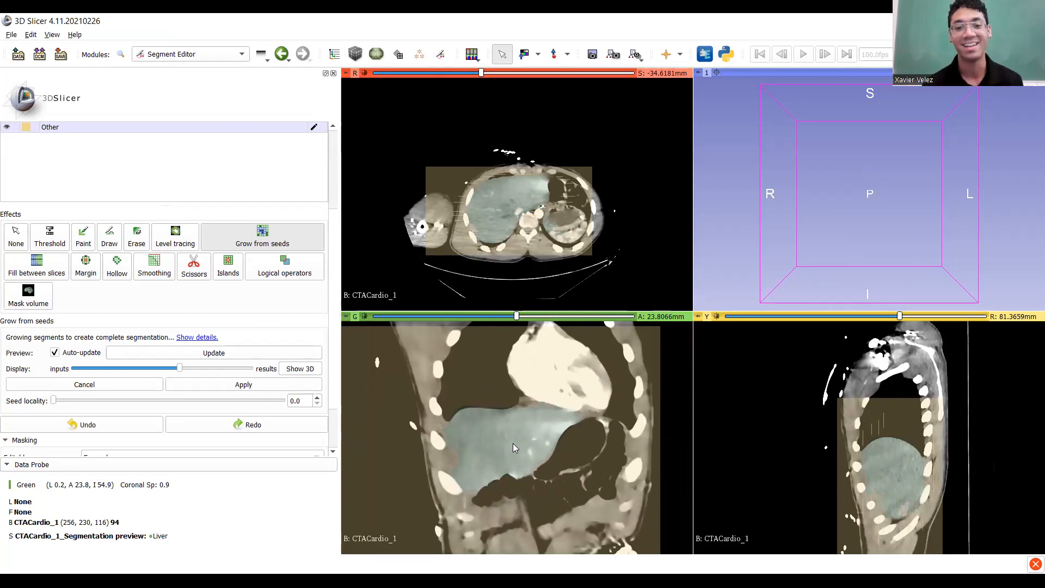
{"action": "scroll", "coordinate": [513, 444], "scroll_direction": "down", "scroll_amount": 20}
{"action": "scroll", "coordinate": [517, 452], "scroll_direction": "down", "scroll_amount": 20}
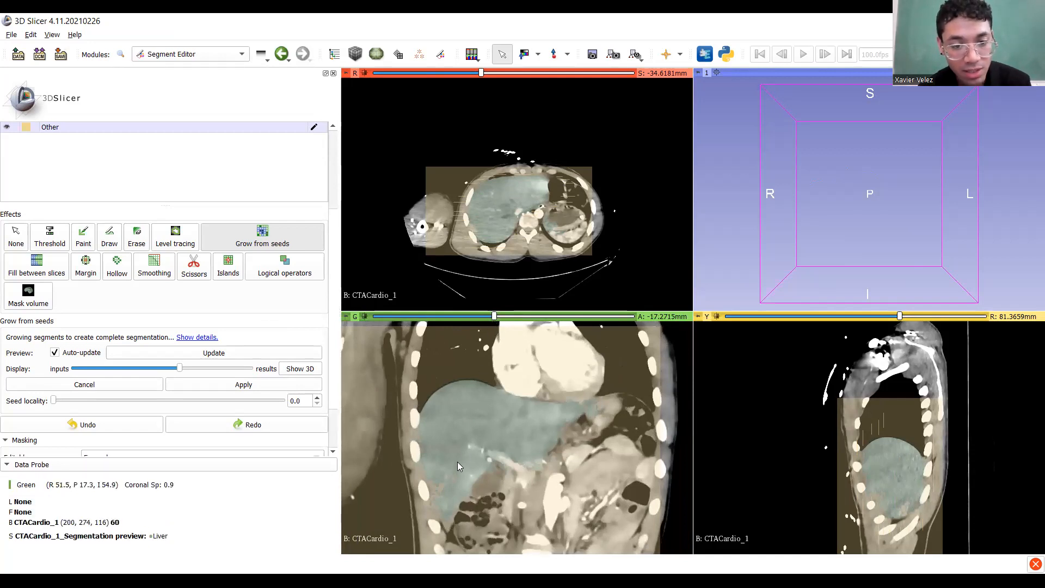
{"action": "scroll", "coordinate": [457, 473], "scroll_direction": "up", "scroll_amount": 2, "text": "ctrl"}
{"action": "mouse_move", "coordinate": [457, 487]}
{"action": "middle_mouse_down"}
{"action": "mouse_move", "coordinate": [494, 455]}
{"action": "mouse_move", "coordinate": [451, 507]}
{"action": "mouse_move", "coordinate": [459, 469]}
{"action": "middle_mouse_up"}
{"action": "scroll", "coordinate": [461, 468], "scroll_direction": "down", "scroll_amount": 2, "text": "ctrl"}
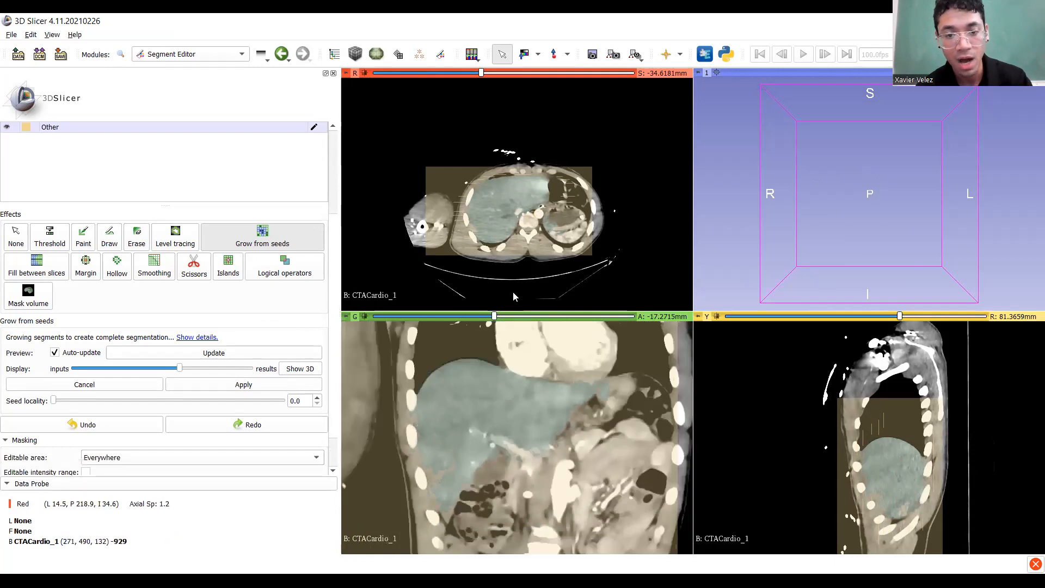
{"action": "mouse_move", "coordinate": [494, 316]}
{"action": "left_mouse_down"}
{"action": "mouse_move", "coordinate": [467, 319]}
{"action": "mouse_move", "coordinate": [517, 333]}
{"action": "mouse_move", "coordinate": [503, 340]}
{"action": "mouse_move", "coordinate": [493, 318]}
{"action": "mouse_move", "coordinate": [520, 326]}
{"action": "mouse_move", "coordinate": [495, 326]}
{"action": "left_mouse_up"}
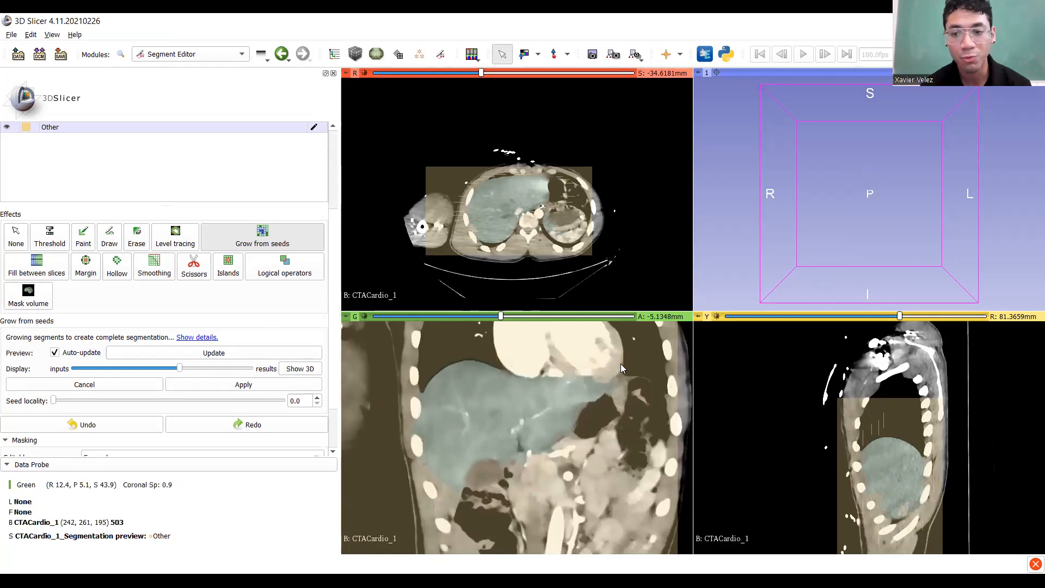
{"action": "left_click_drag", "start_coordinate": [900, 318], "coordinate": [905, 318]}
{"action": "middle_click_drag", "start_coordinate": [852, 215], "coordinate": [836, 252]}
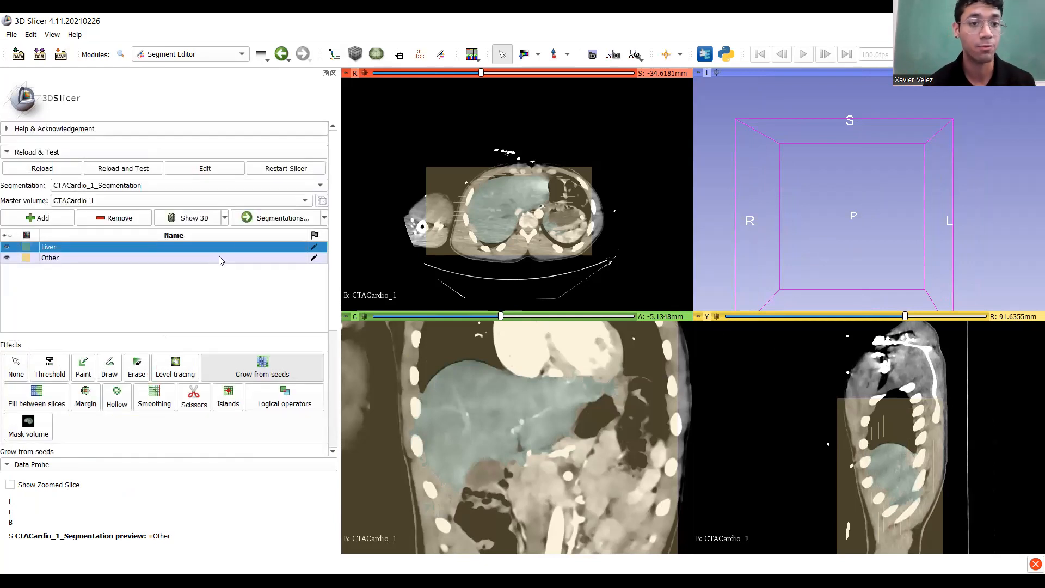
Make CTACardio_1_Segmentation preview active and create its Closed surface representation.
{"action": "left_click", "coordinate": [212, 188]}
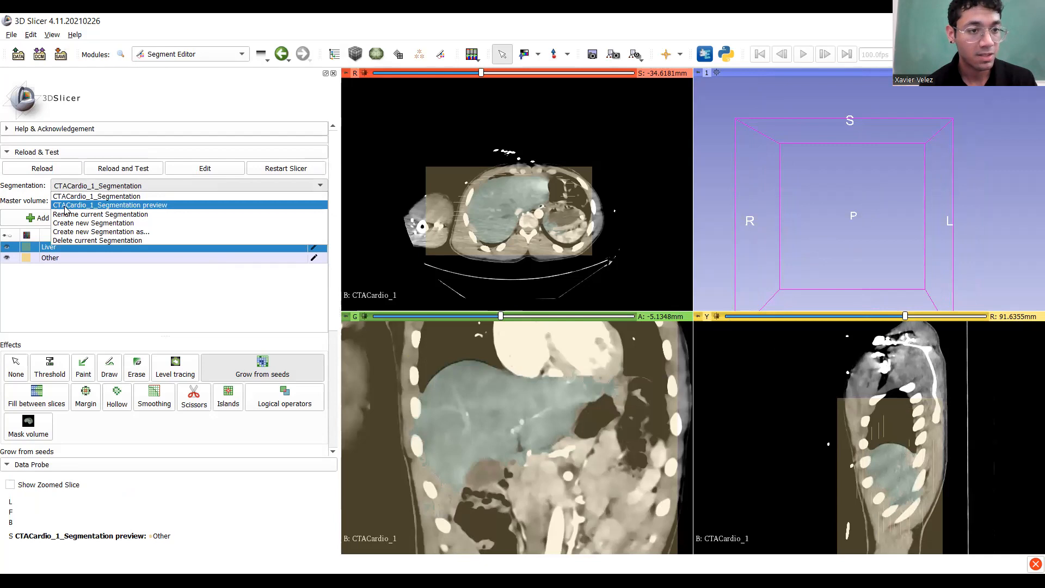
{"action": "left_click", "coordinate": [121, 205]}
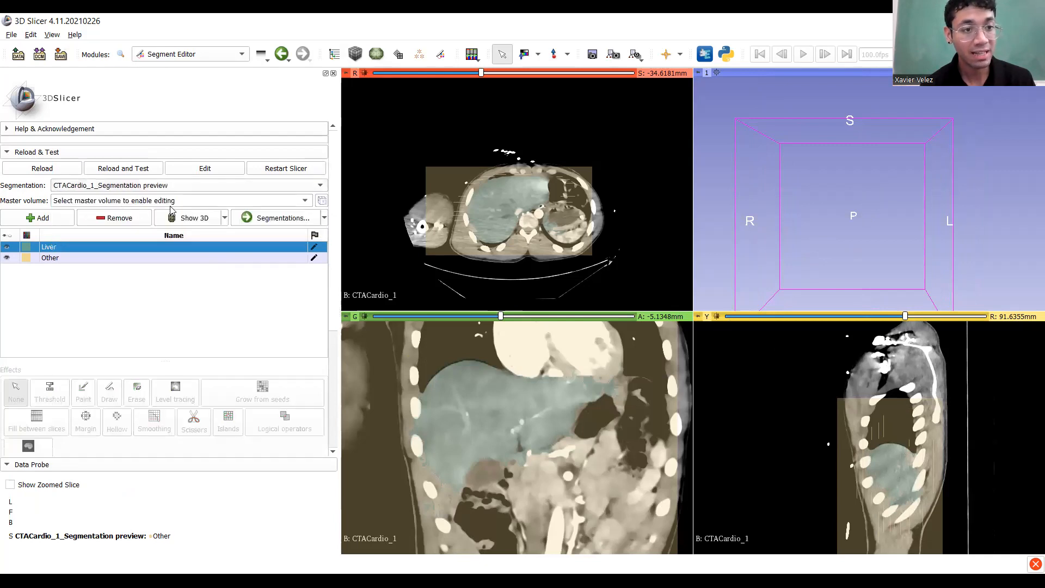
{"action": "left_click", "coordinate": [266, 221]}
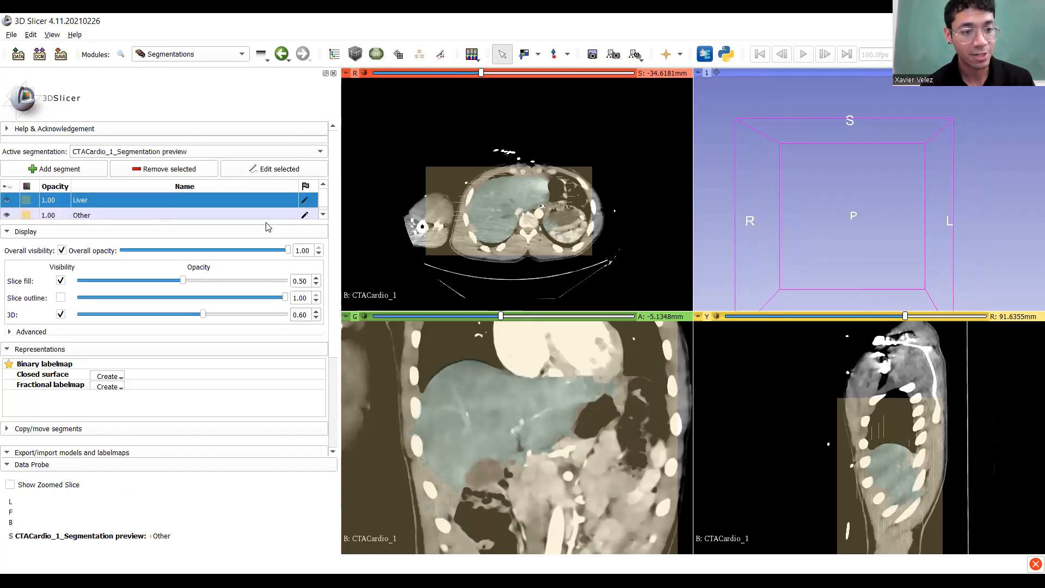
{"action": "scroll", "coordinate": [245, 250], "scroll_direction": "down", "scroll_amount": 2}
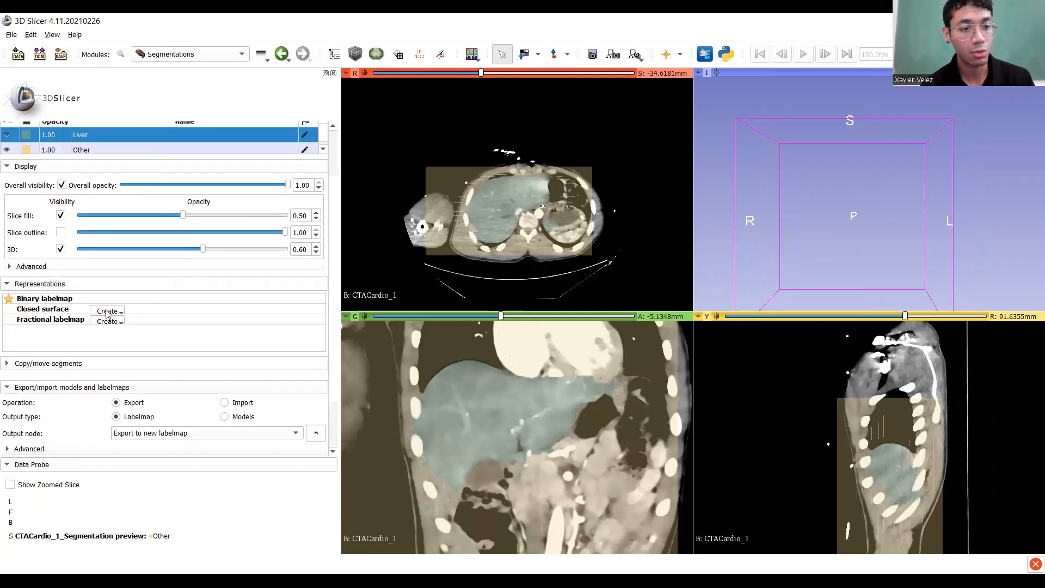
{"action": "left_click", "coordinate": [107, 311]}
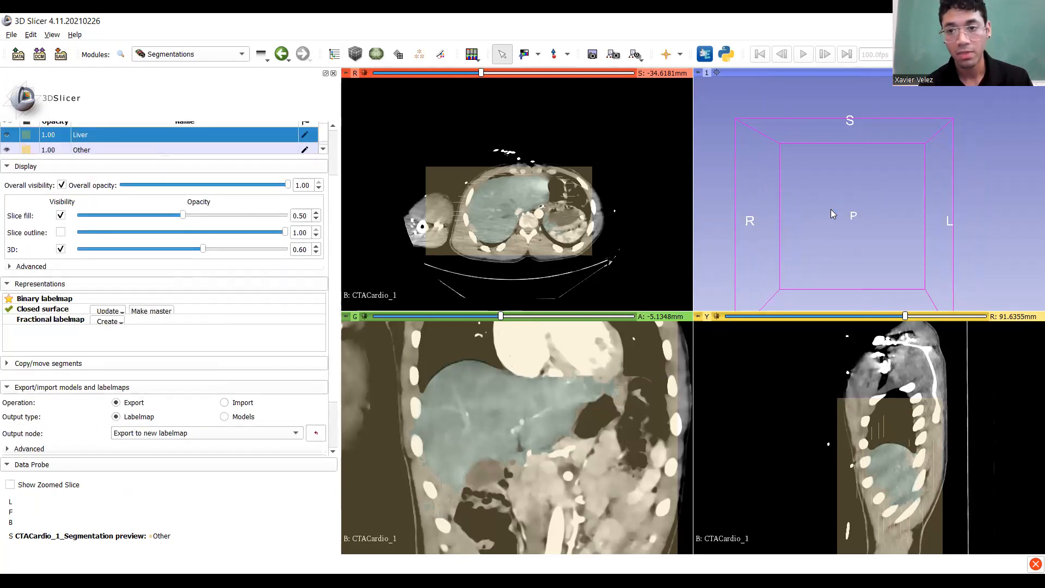
Rotate and zoom the 3D view to inspect the green liver surface from several sides.
{"action": "left_click_drag", "start_coordinate": [865, 218], "coordinate": [893, 210]}
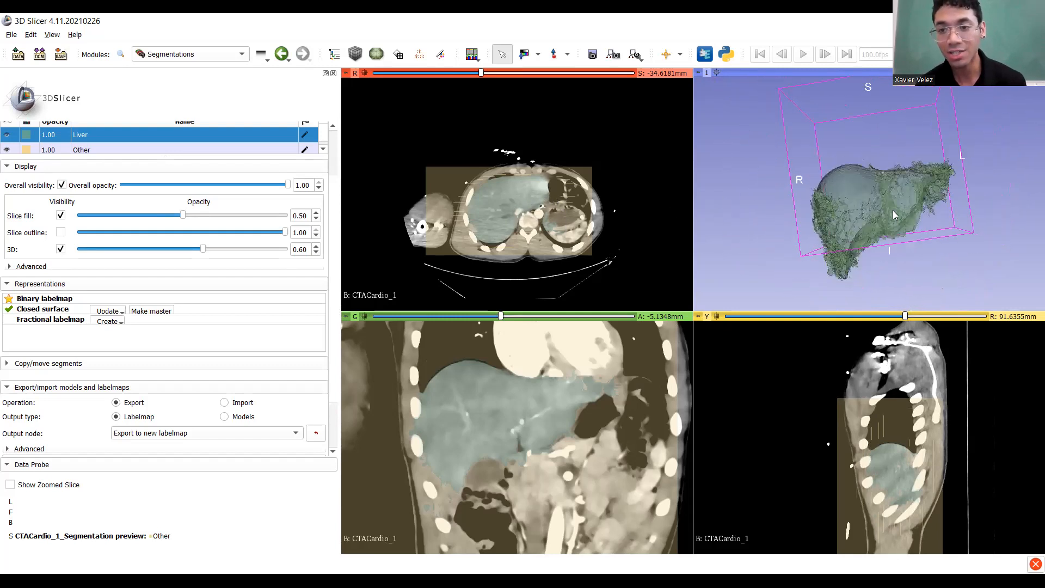
{"action": "scroll", "coordinate": [895, 210], "scroll_direction": "up", "scroll_amount": 5}
{"action": "left_click_drag", "start_coordinate": [805, 228], "coordinate": [742, 236]}
{"action": "scroll", "coordinate": [738, 234], "scroll_direction": "down", "scroll_amount": 5}
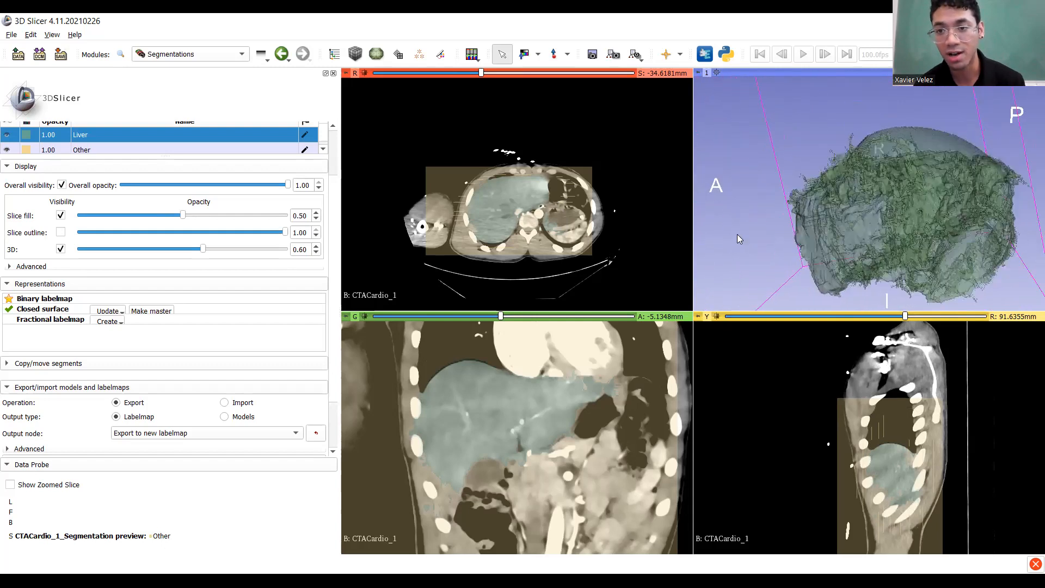
{"action": "left_click_drag", "start_coordinate": [888, 222], "coordinate": [937, 232]}
{"action": "scroll", "coordinate": [822, 210], "scroll_direction": "up", "scroll_amount": 3}
{"action": "scroll", "coordinate": [838, 231], "scroll_direction": "up", "scroll_amount": 5}
{"action": "left_click_drag", "start_coordinate": [869, 250], "coordinate": [822, 242]}
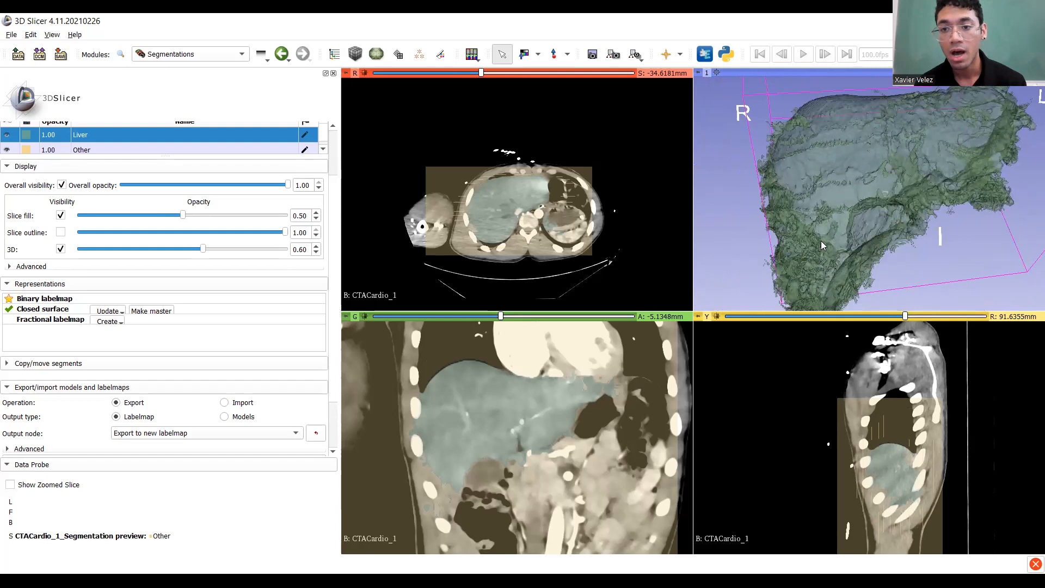
{"action": "scroll", "coordinate": [871, 221], "scroll_direction": "down", "scroll_amount": 5}
{"action": "left_click_drag", "start_coordinate": [915, 204], "coordinate": [861, 225]}
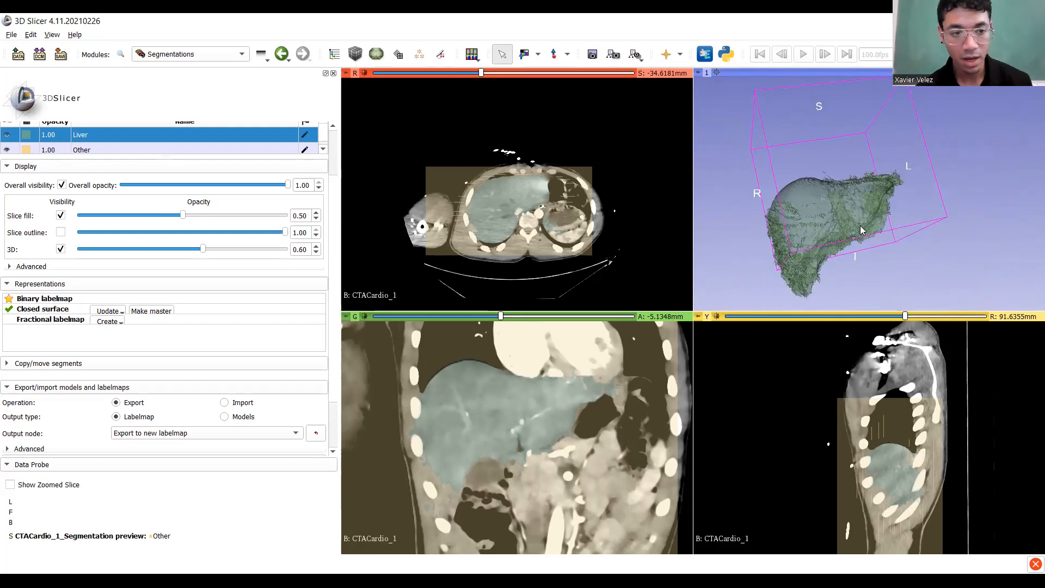
{"action": "scroll", "coordinate": [246, 294], "scroll_direction": "up", "scroll_amount": 3}
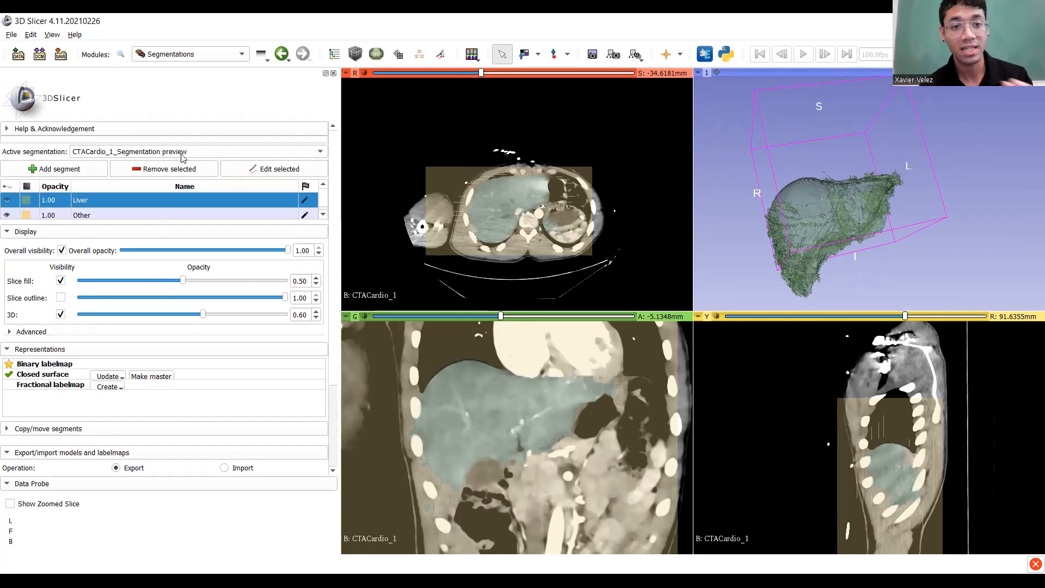
Make CTACardio_1_Segmentation active, return to Segment Editor and select it for editing.
{"action": "left_click_drag", "start_coordinate": [822, 217], "coordinate": [796, 204]}
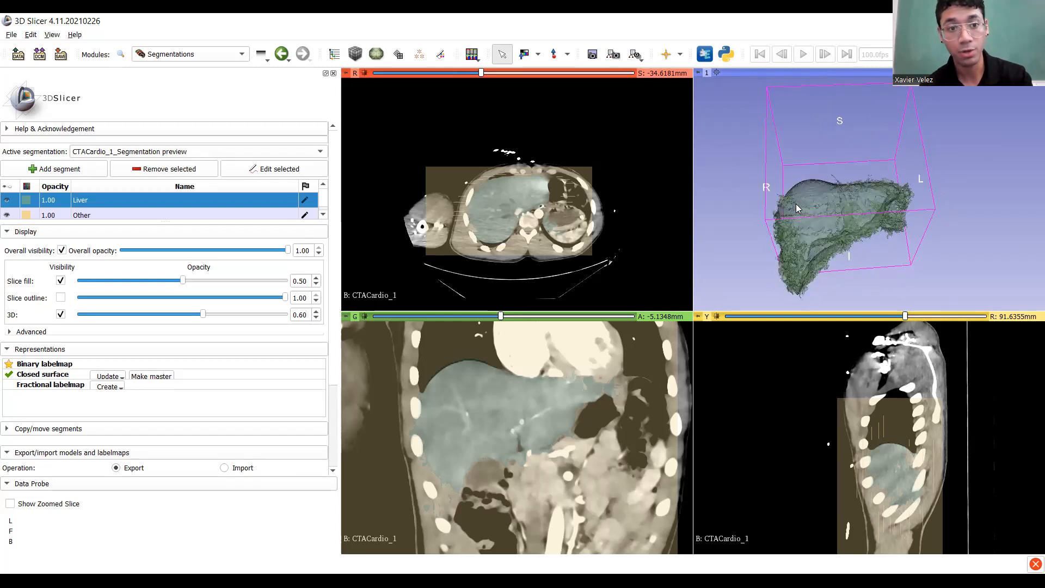
{"action": "left_click", "coordinate": [150, 155]}
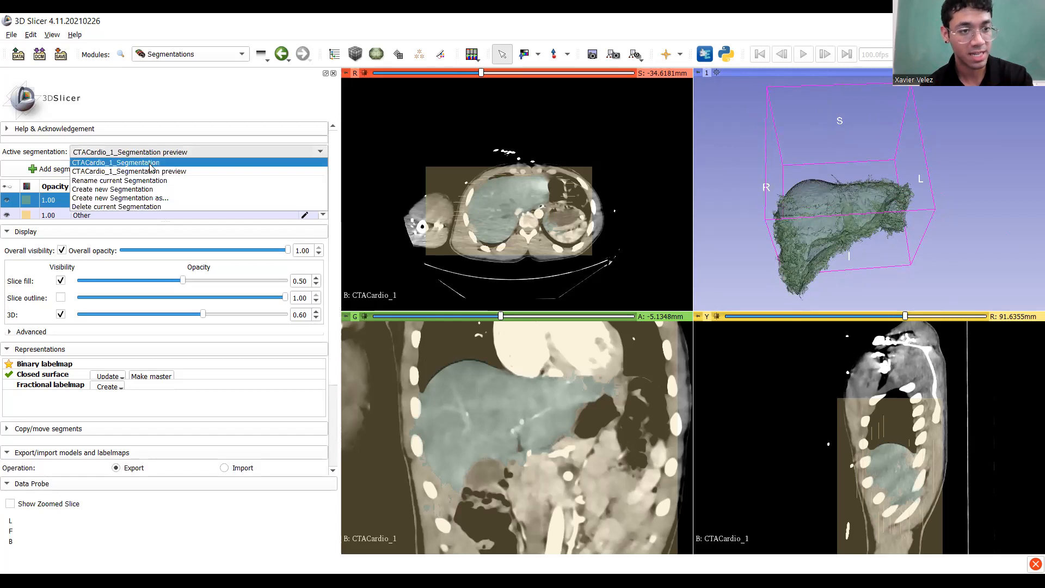
{"action": "left_click", "coordinate": [115, 162]}
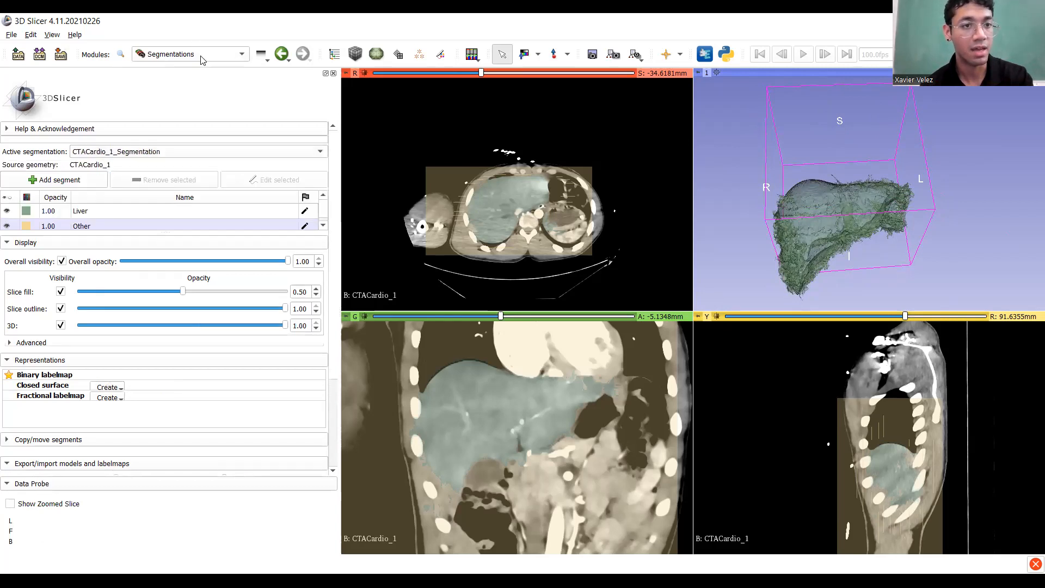
{"action": "left_click", "coordinate": [202, 58]}
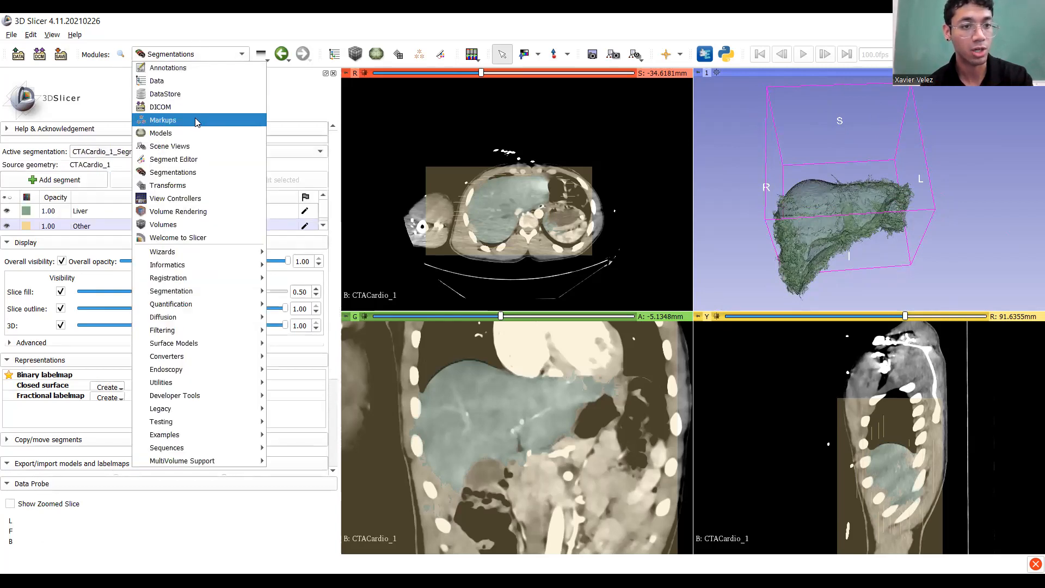
{"action": "left_click", "coordinate": [173, 159]}
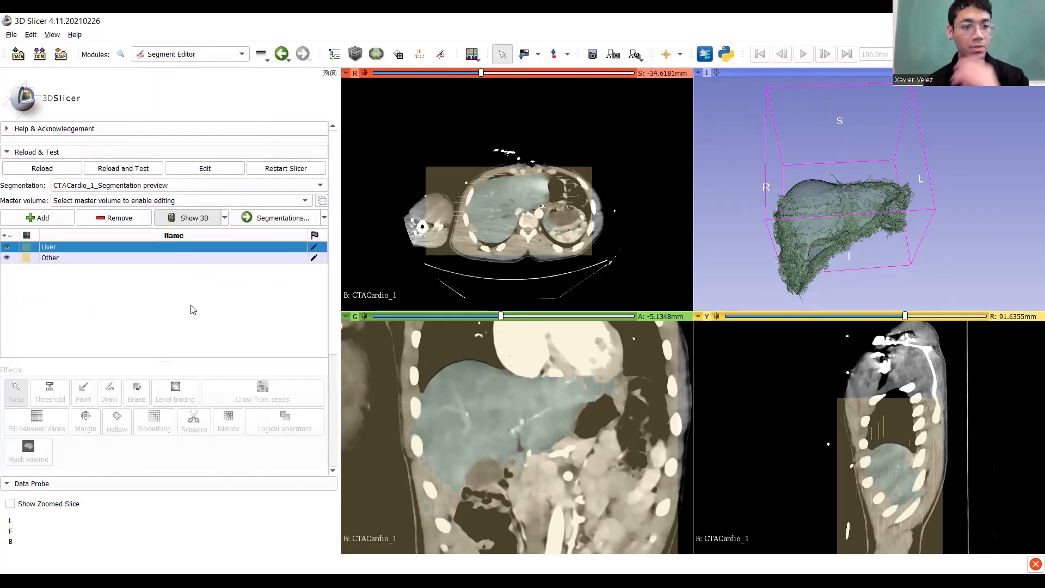
{"action": "left_click", "coordinate": [146, 188]}
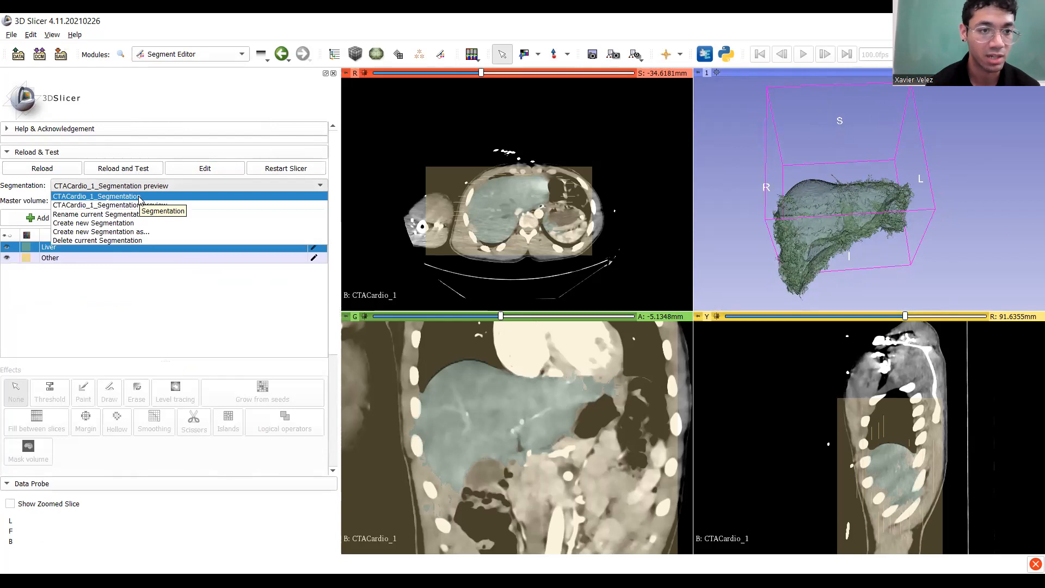
{"action": "key", "text": "Return"}
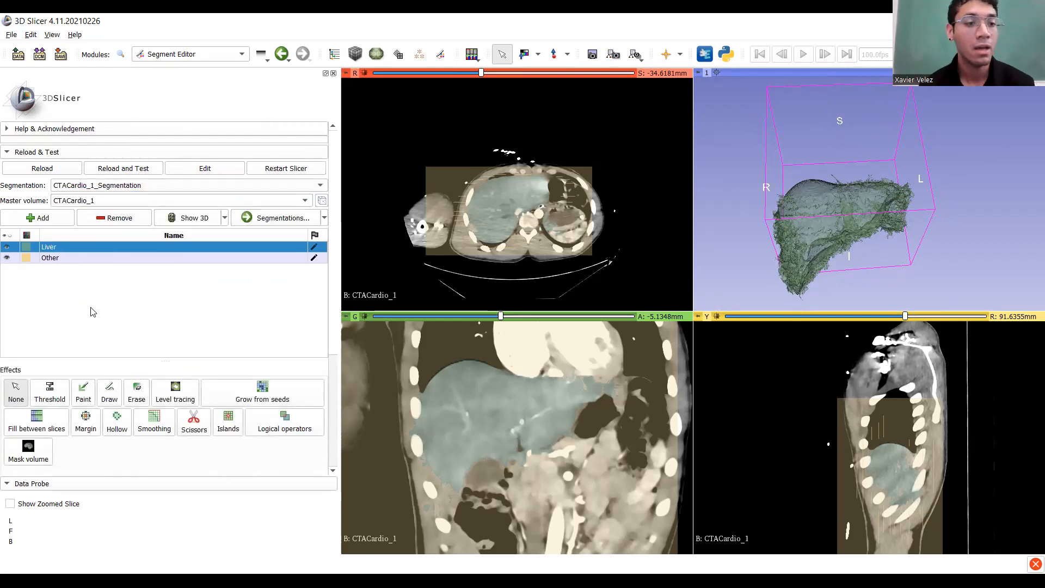
{"action": "left_click_drag", "start_coordinate": [896, 223], "coordinate": [988, 178]}
{"action": "left_click_drag", "start_coordinate": [921, 214], "coordinate": [892, 224]}
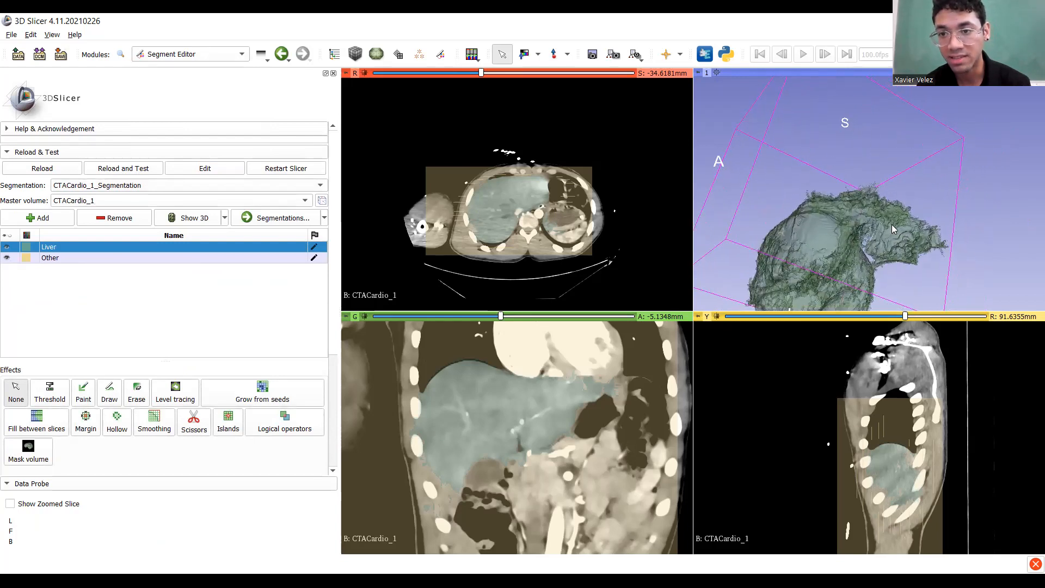
Sync the slice views to points on the liver model, review coronal slices, then select Other.
{"action": "key", "text": "shift"}
{"action": "key", "text": "shift"}
{"action": "key", "text": "shift"}
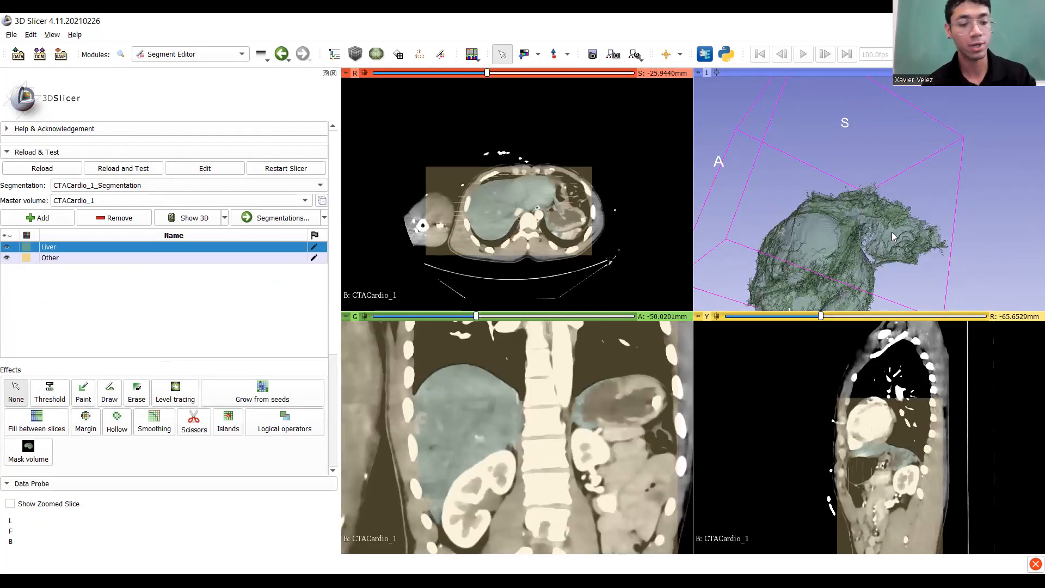
{"action": "key", "text": "shift"}
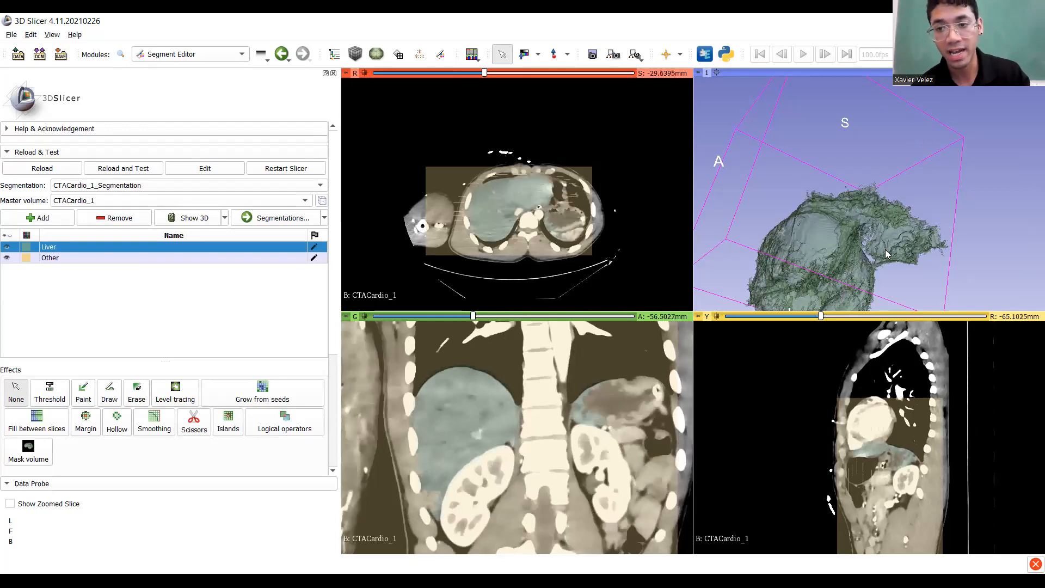
{"action": "key", "text": "shift"}
{"action": "key", "text": "shift"}
{"action": "key", "text": "shift"}
{"action": "key", "text": "shift"}
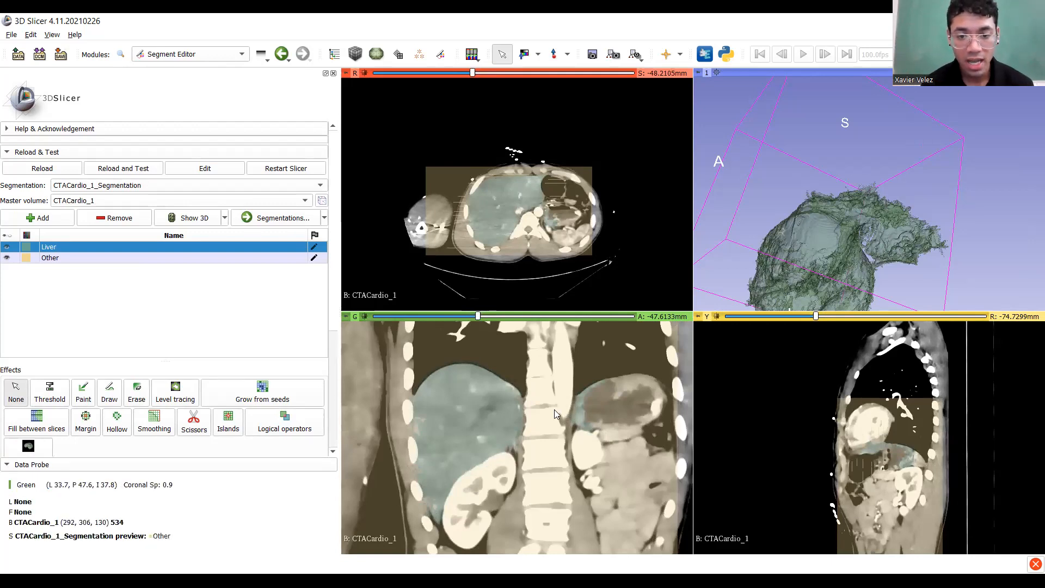
{"action": "middle_click_drag", "start_coordinate": [554, 410], "coordinate": [513, 398]}
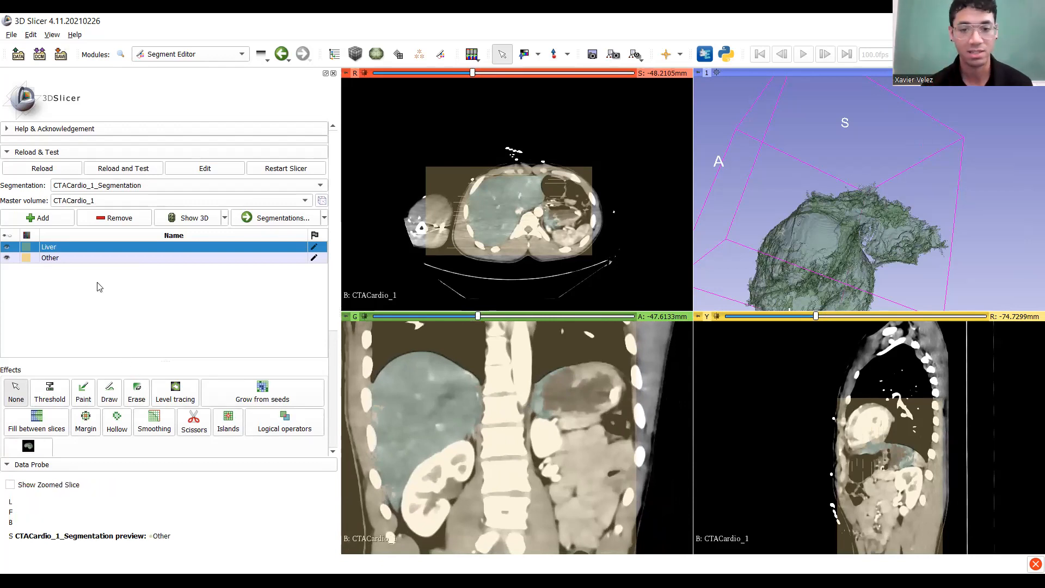
{"action": "scroll", "coordinate": [556, 406], "scroll_direction": "down", "scroll_amount": 4}
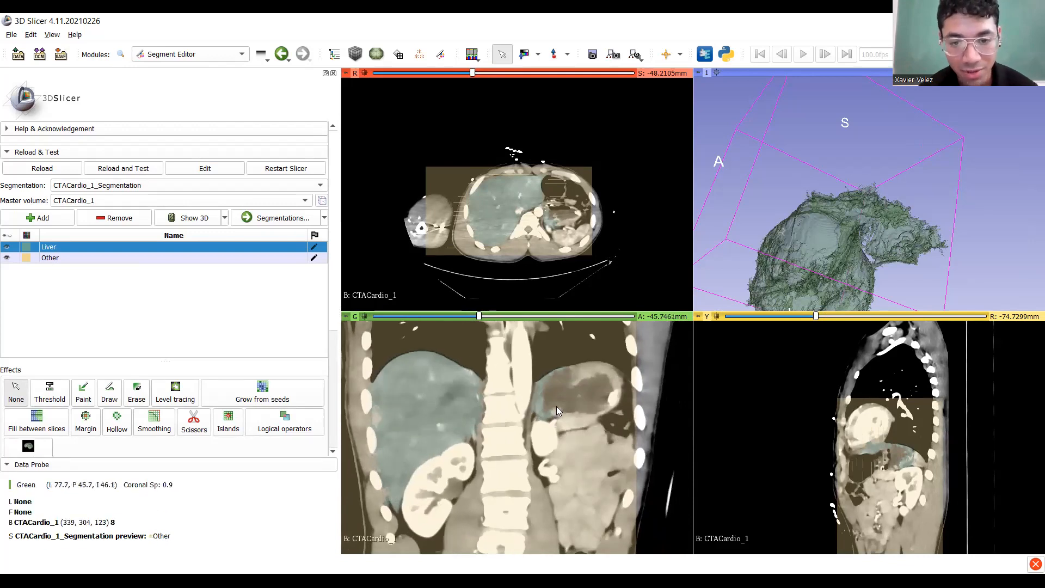
{"action": "scroll", "coordinate": [556, 406], "scroll_direction": "down", "scroll_amount": 20}
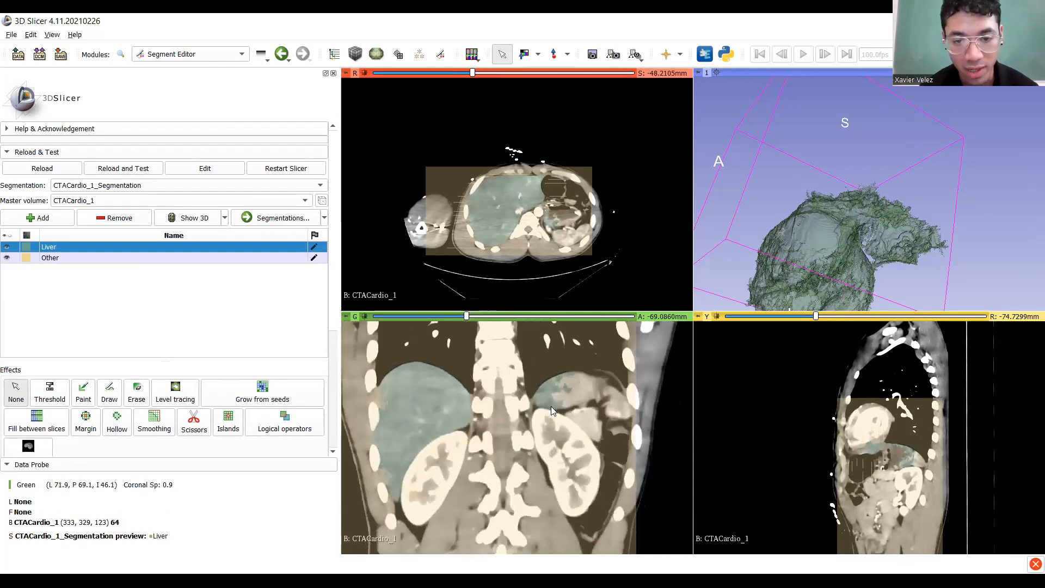
{"action": "scroll", "coordinate": [551, 406], "scroll_direction": "up", "scroll_amount": 17}
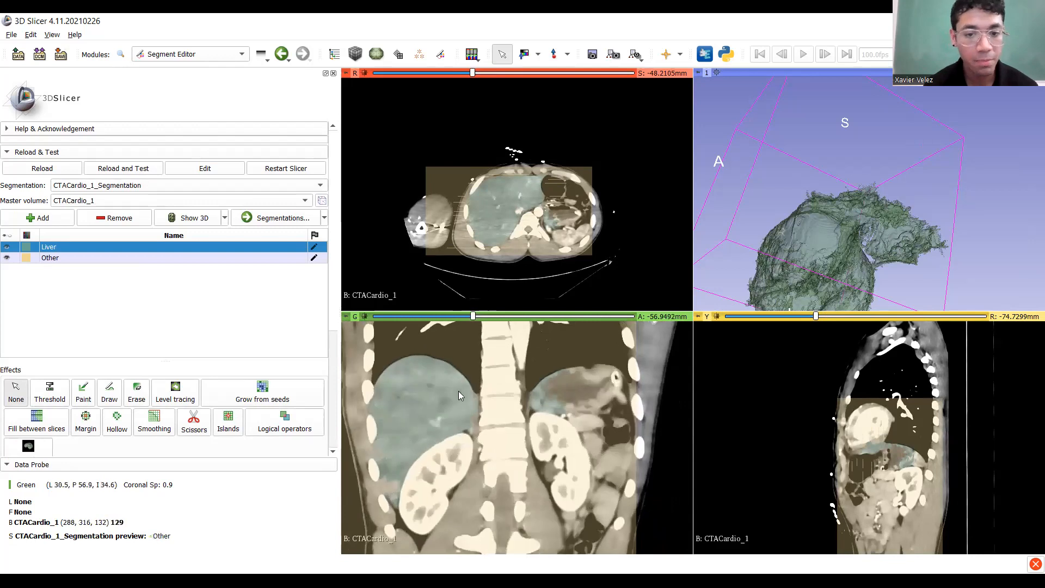
{"action": "left_click", "coordinate": [55, 259]}
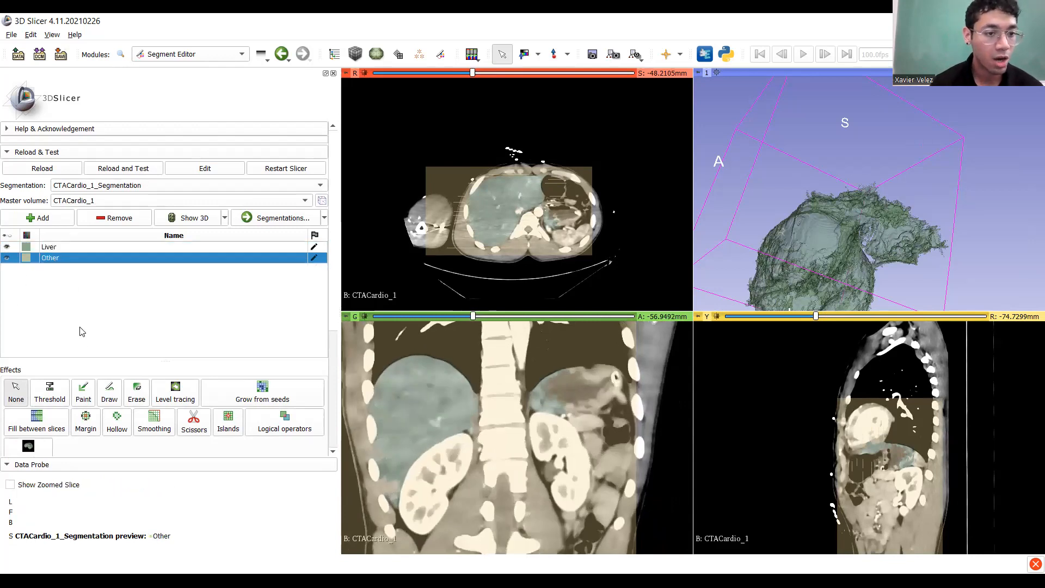
With Paint active, brush Other seeds near the stomach, undoing and redoing the stroke.
{"action": "left_click", "coordinate": [85, 392]}
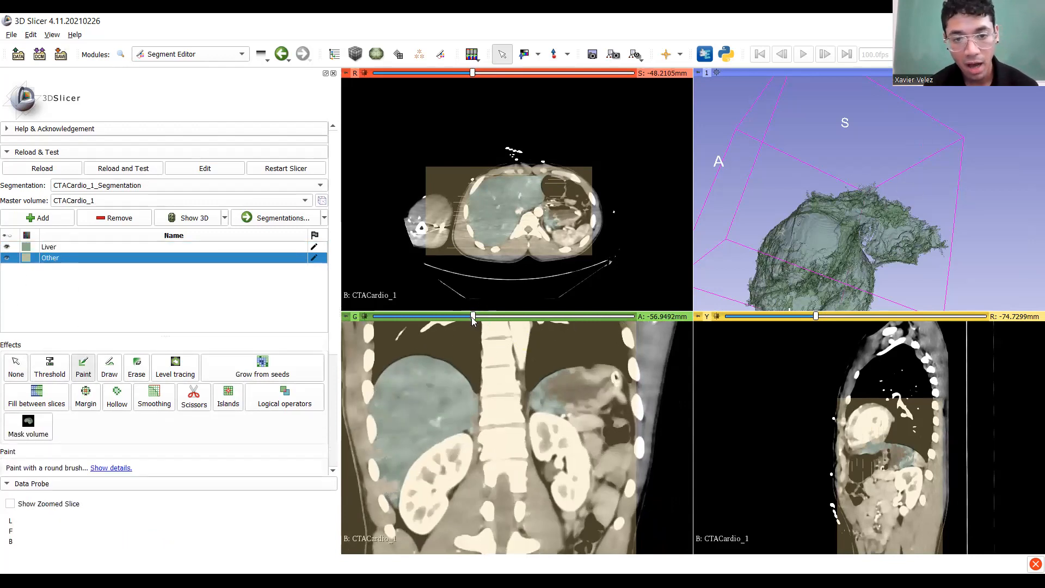
{"action": "mouse_move", "coordinate": [472, 317]}
{"action": "left_mouse_down"}
{"action": "mouse_move", "coordinate": [486, 317]}
{"action": "mouse_move", "coordinate": [470, 317]}
{"action": "left_mouse_up"}
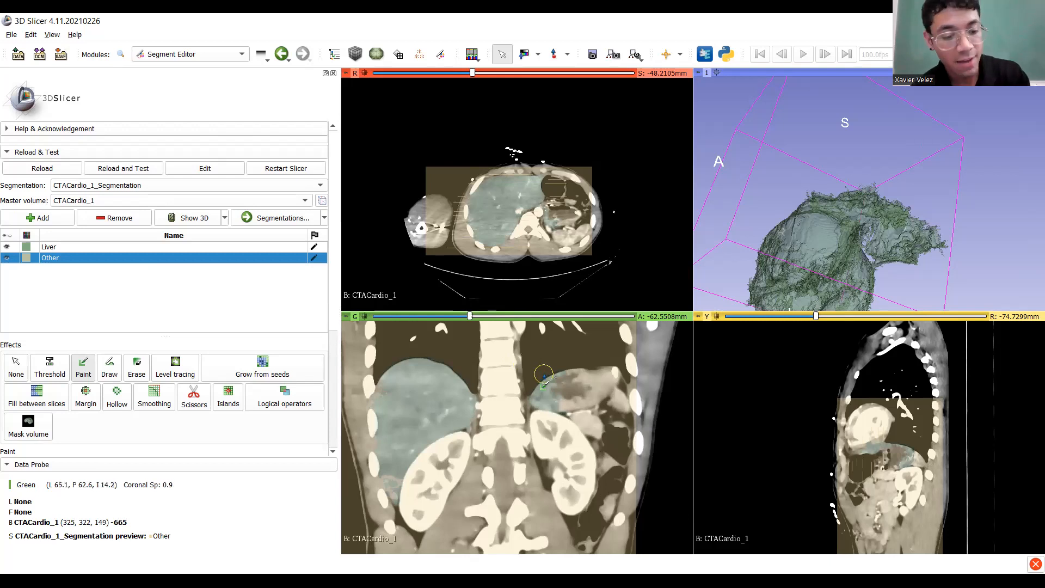
{"action": "scroll", "coordinate": [545, 374], "scroll_direction": "up", "scroll_amount": 2, "text": "shift"}
{"action": "mouse_move", "coordinate": [570, 364]}
{"action": "left_mouse_down"}
{"action": "mouse_move", "coordinate": [541, 412]}
{"action": "mouse_move", "coordinate": [539, 403]}
{"action": "left_mouse_up"}
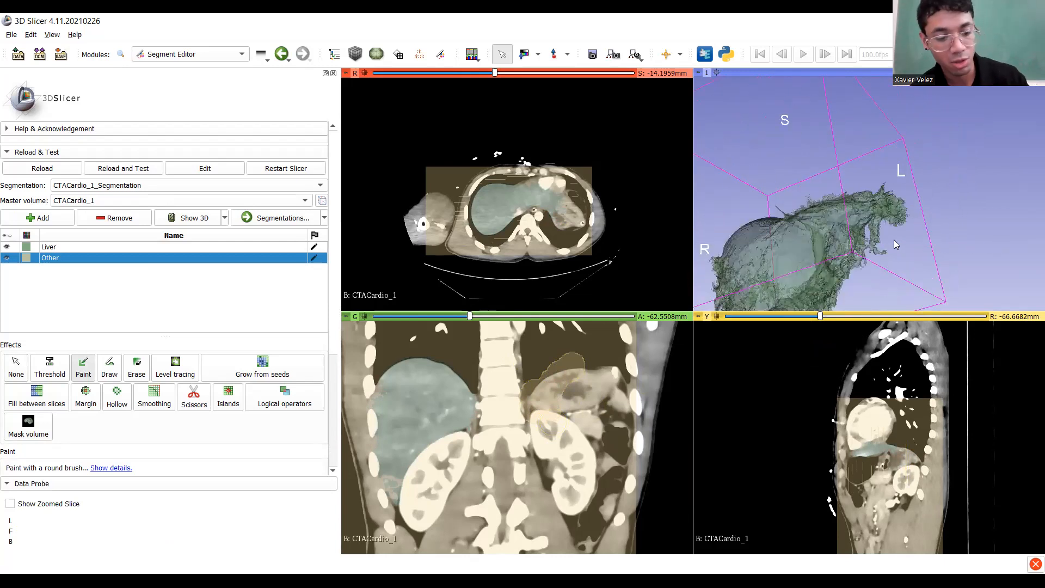
{"action": "key", "text": "ctrl+z"}
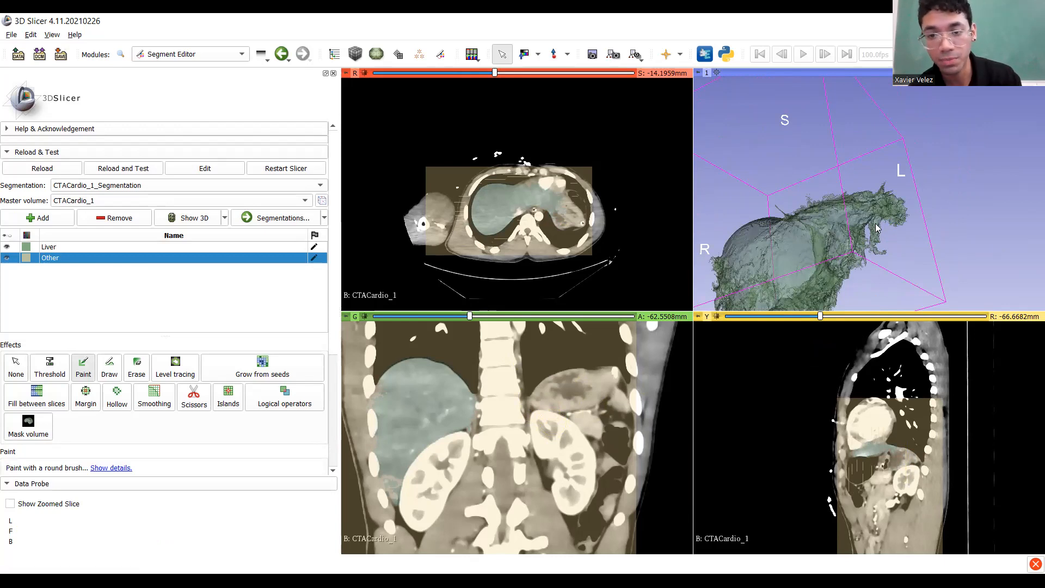
{"action": "key", "text": "ctrl+y"}
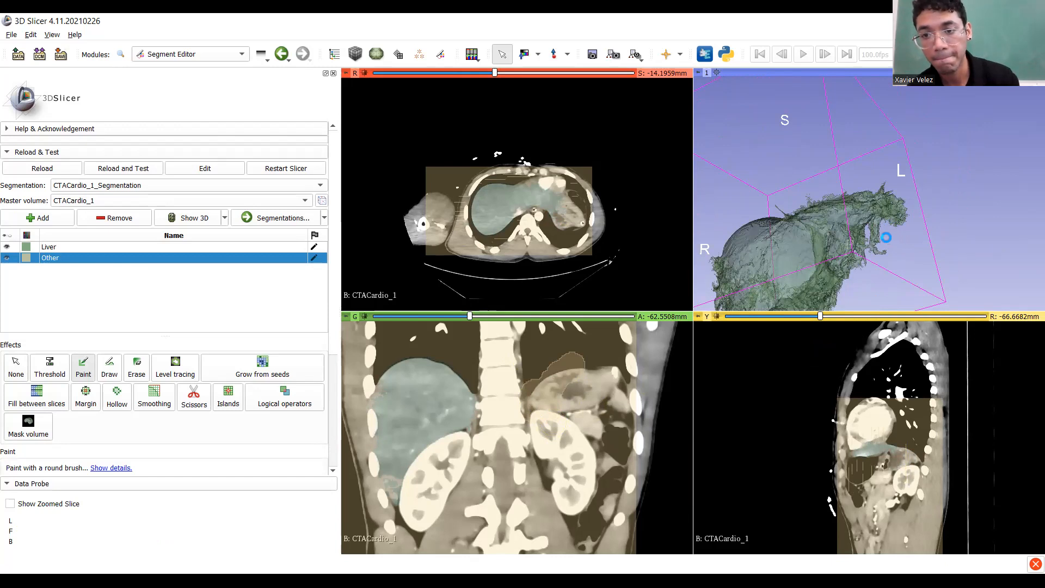
Paint more Other seeds along the stomach and adjacent ribs, checking the 3D model.
{"action": "left_click_drag", "start_coordinate": [899, 235], "coordinate": [866, 249]}
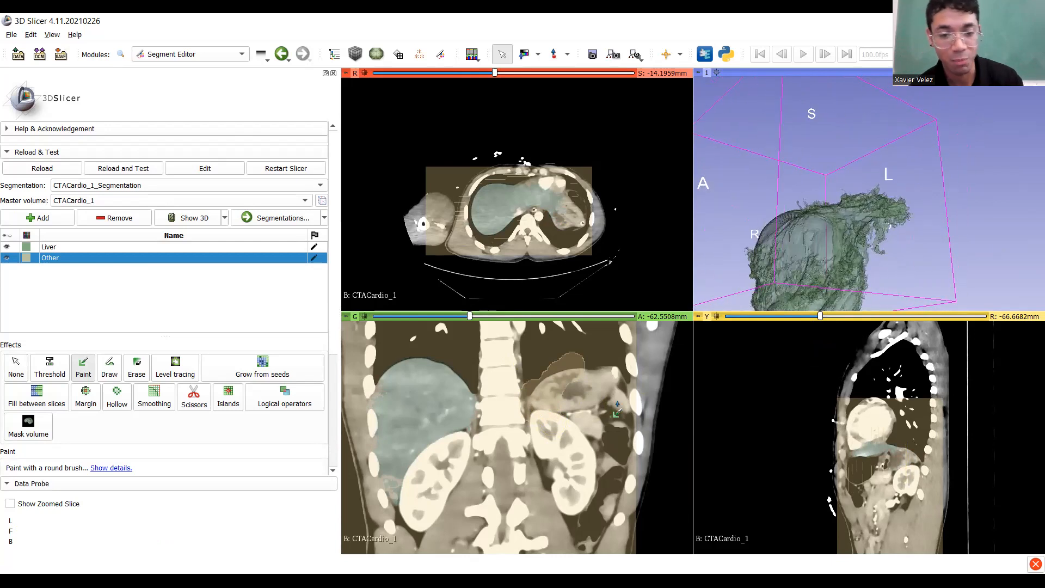
{"action": "scroll", "coordinate": [555, 438], "scroll_direction": "up", "scroll_amount": 20}
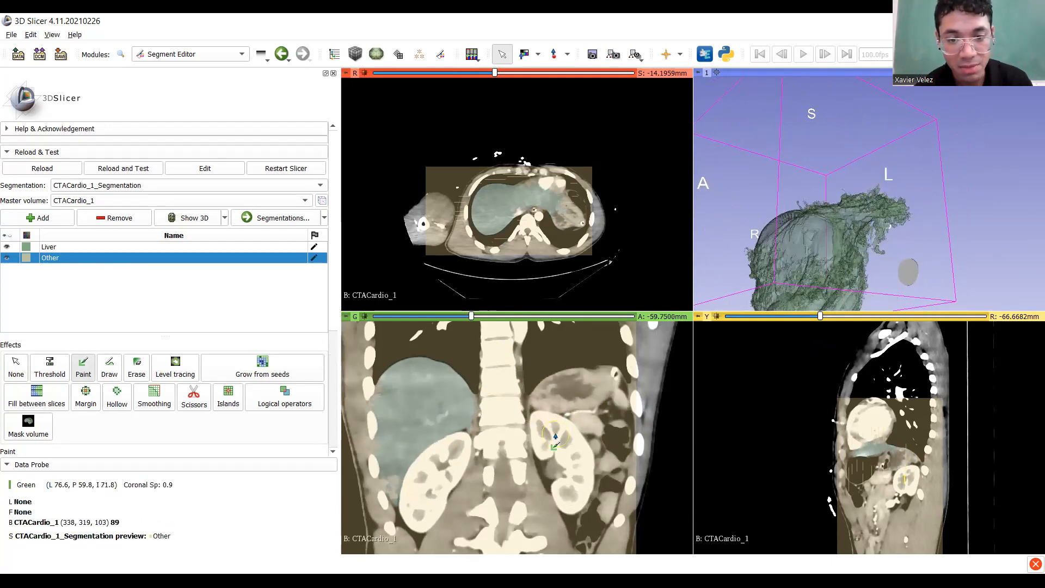
{"action": "scroll", "coordinate": [555, 439], "scroll_direction": "up", "scroll_amount": 5}
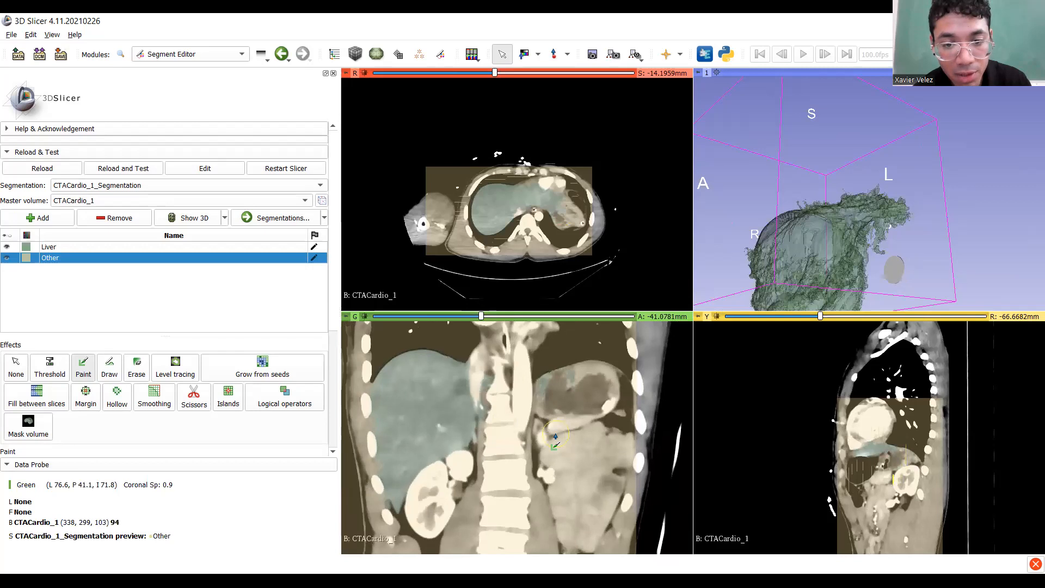
{"action": "mouse_move", "coordinate": [605, 366]}
{"action": "left_mouse_down"}
{"action": "mouse_move", "coordinate": [577, 355]}
{"action": "mouse_move", "coordinate": [540, 381]}
{"action": "mouse_move", "coordinate": [545, 419]}
{"action": "left_mouse_up"}
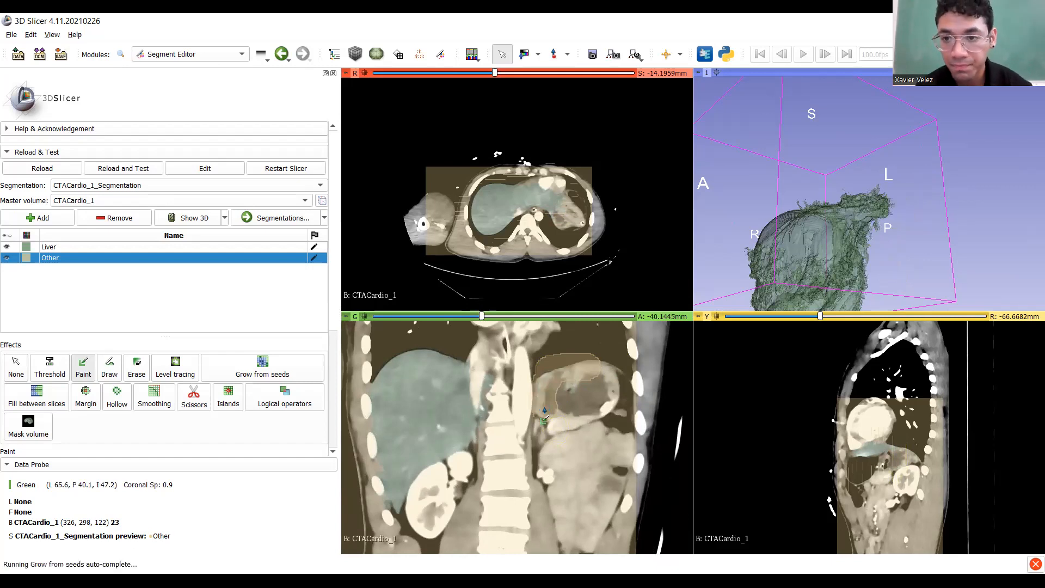
{"action": "mouse_move", "coordinate": [784, 256]}
{"action": "left_mouse_down"}
{"action": "mouse_move", "coordinate": [754, 281]}
{"action": "mouse_move", "coordinate": [851, 339]}
{"action": "mouse_move", "coordinate": [807, 271]}
{"action": "mouse_move", "coordinate": [870, 260]}
{"action": "mouse_move", "coordinate": [773, 294]}
{"action": "left_mouse_up"}
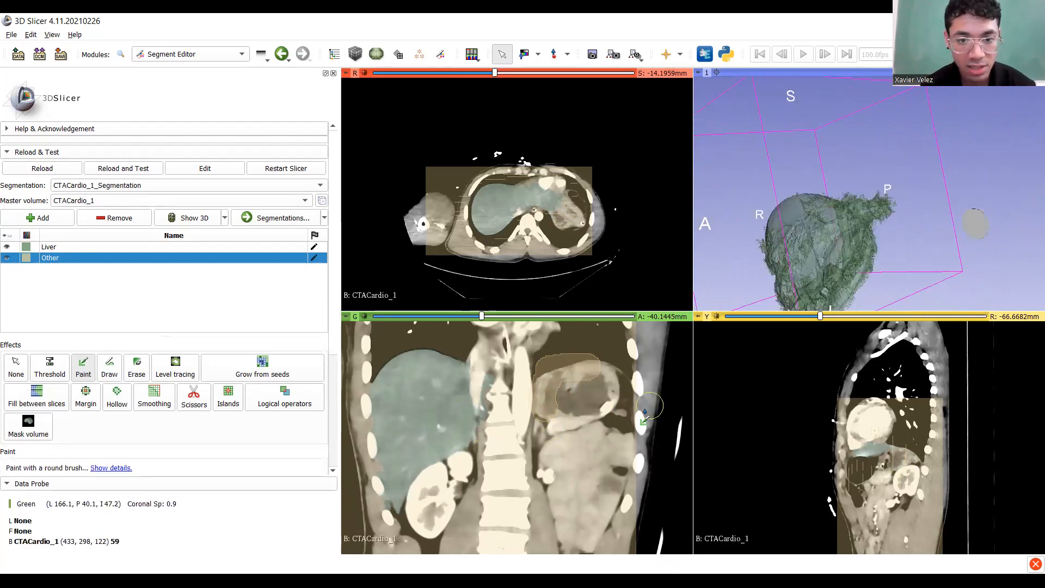
{"action": "scroll", "coordinate": [645, 413], "scroll_direction": "up", "scroll_amount": 10}
{"action": "mouse_move", "coordinate": [547, 406]}
{"action": "left_mouse_down"}
{"action": "mouse_move", "coordinate": [560, 370]}
{"action": "mouse_move", "coordinate": [537, 388]}
{"action": "mouse_move", "coordinate": [531, 422]}
{"action": "left_mouse_up"}
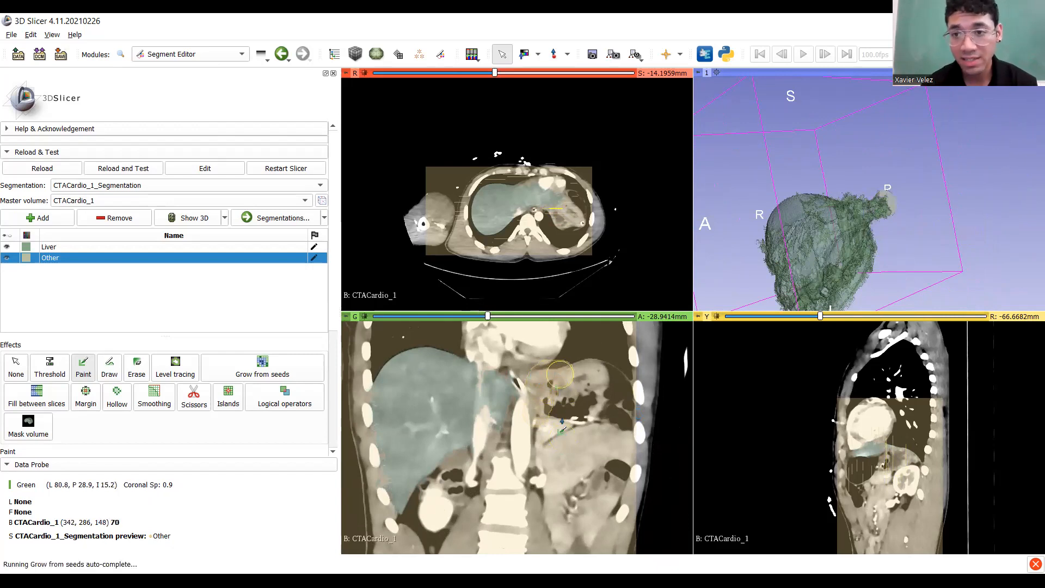
Scroll through the coronal slices and position the view around the liver's lower tip.
{"action": "scroll", "coordinate": [558, 419], "scroll_direction": "up", "scroll_amount": 8}
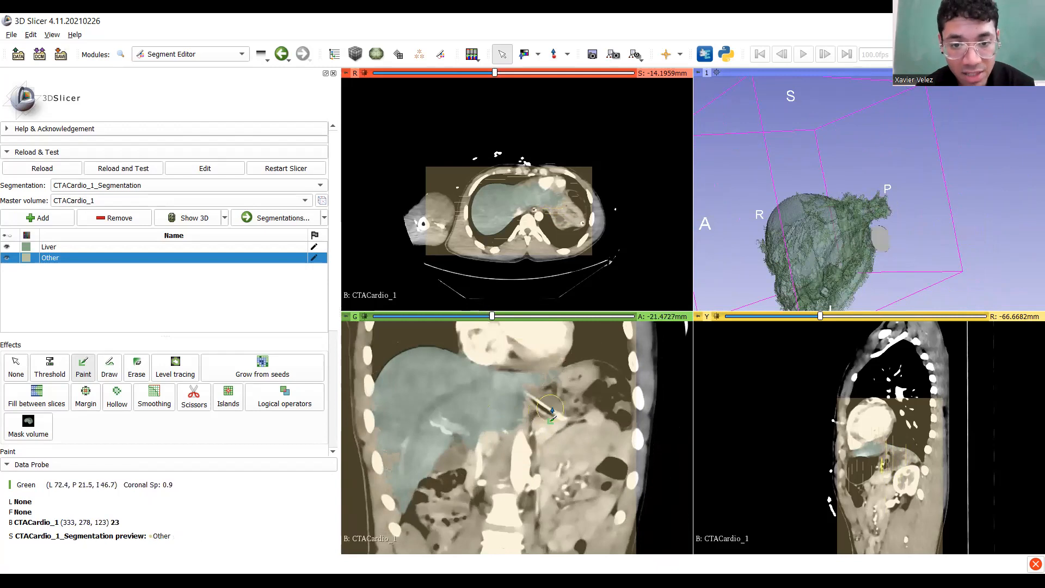
{"action": "scroll", "coordinate": [551, 409], "scroll_direction": "up", "scroll_amount": 15}
{"action": "scroll", "coordinate": [563, 428], "scroll_direction": "up", "scroll_amount": 3}
{"action": "scroll", "coordinate": [537, 423], "scroll_direction": "down", "scroll_amount": 18}
{"action": "scroll", "coordinate": [522, 433], "scroll_direction": "down", "scroll_amount": 20}
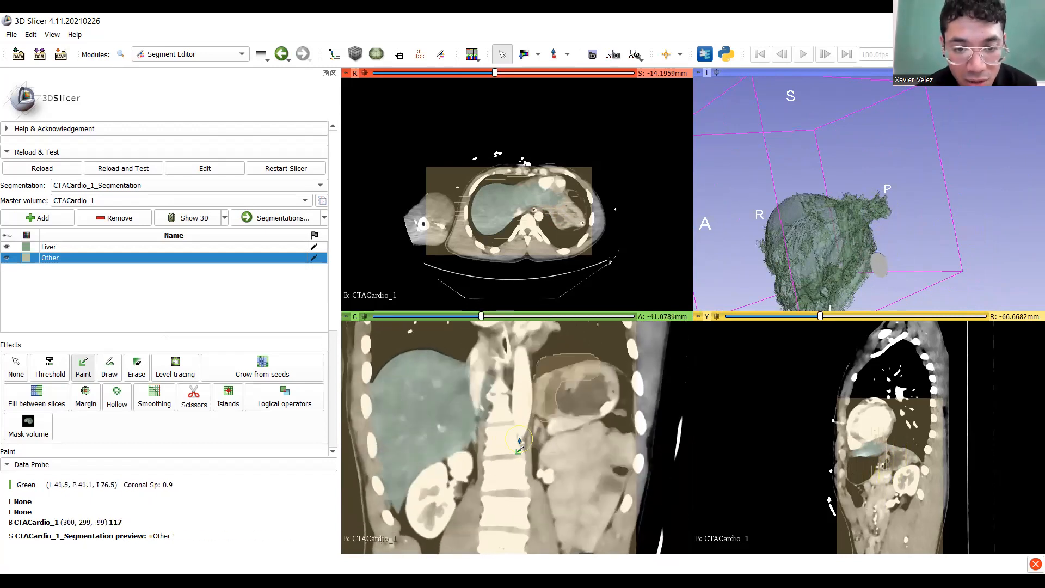
{"action": "scroll", "coordinate": [519, 441], "scroll_direction": "down", "scroll_amount": 19}
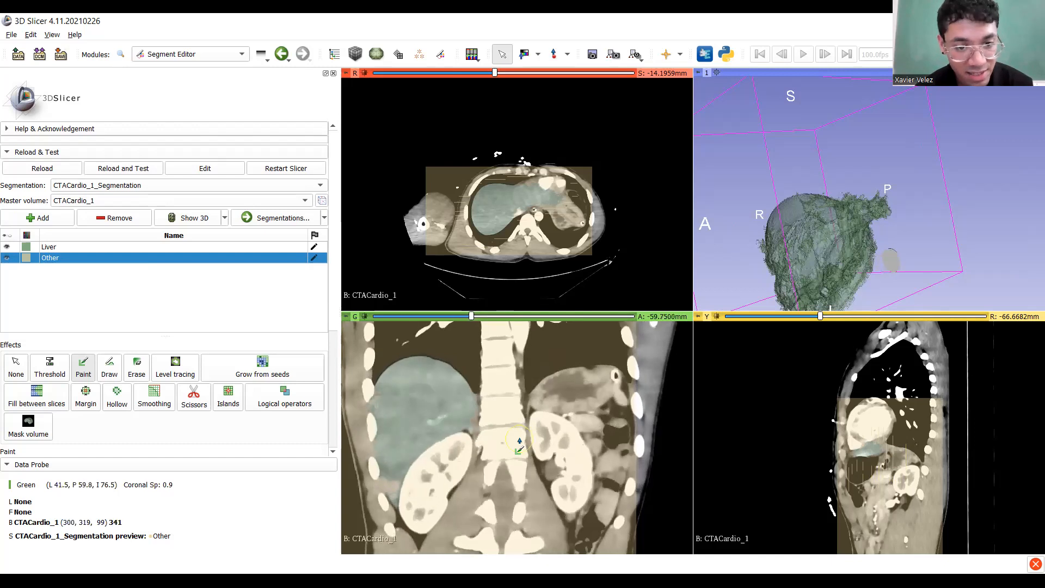
{"action": "scroll", "coordinate": [519, 441], "scroll_direction": "down", "scroll_amount": 3}
{"action": "middle_click_drag", "start_coordinate": [479, 441], "coordinate": [558, 414]}
{"action": "scroll", "coordinate": [558, 415], "scroll_direction": "down", "scroll_amount": 3}
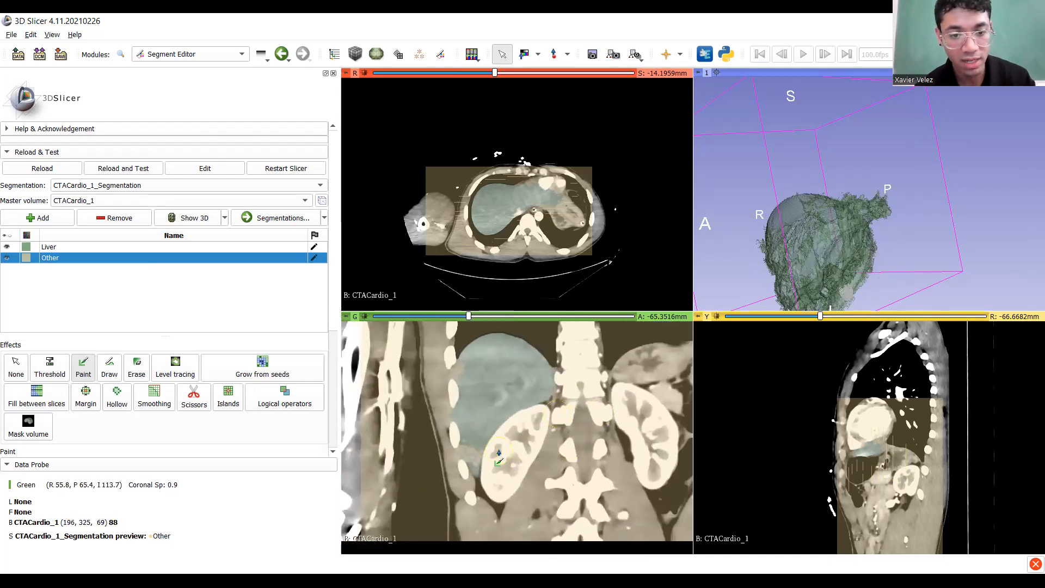
{"action": "scroll", "coordinate": [460, 437], "scroll_direction": "up", "scroll_amount": 4, "text": "ctrl"}
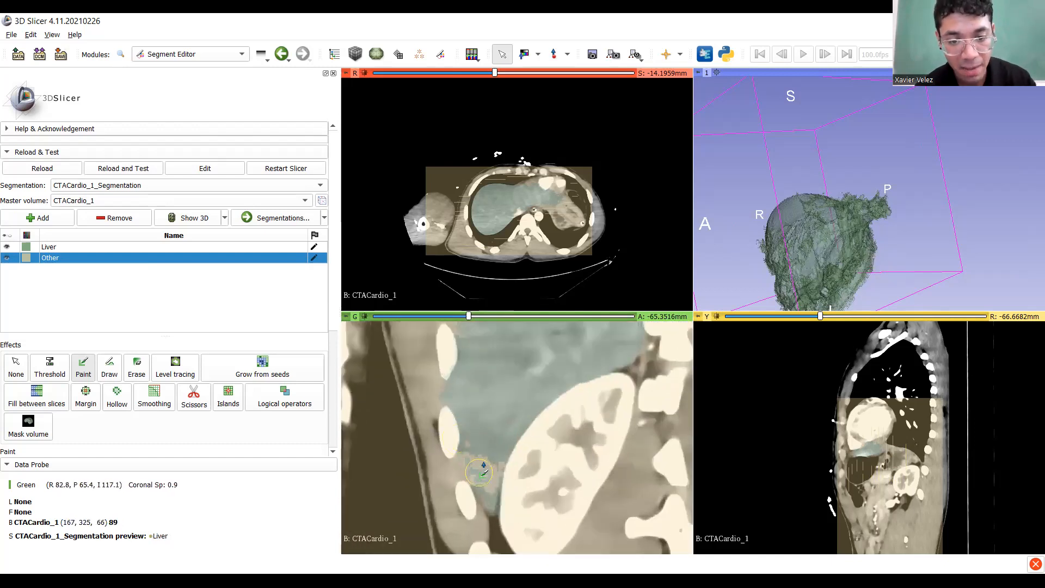
{"action": "scroll", "coordinate": [487, 482], "scroll_direction": "down", "scroll_amount": 2, "text": "ctrl"}
{"action": "middle_click_drag", "start_coordinate": [482, 435], "coordinate": [497, 456]}
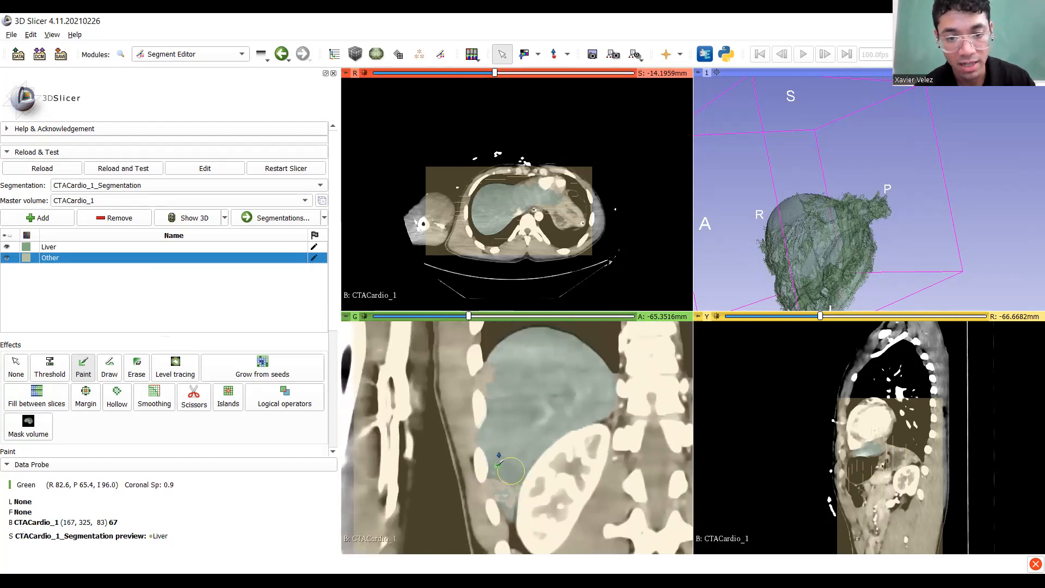
{"action": "scroll", "coordinate": [526, 417], "scroll_direction": "up", "scroll_amount": 3}
{"action": "scroll", "coordinate": [526, 419], "scroll_direction": "down", "scroll_amount": 4}
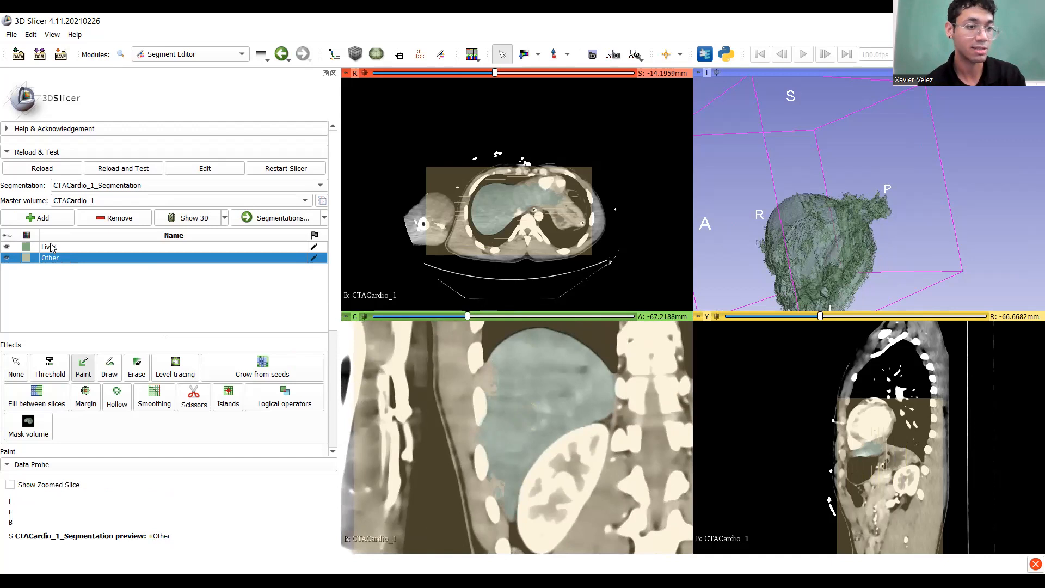
Switch painting to the Liver segment and paint a seed stroke down one coronal slice.
{"action": "left_click", "coordinate": [50, 247]}
{"action": "key", "text": "shift"}
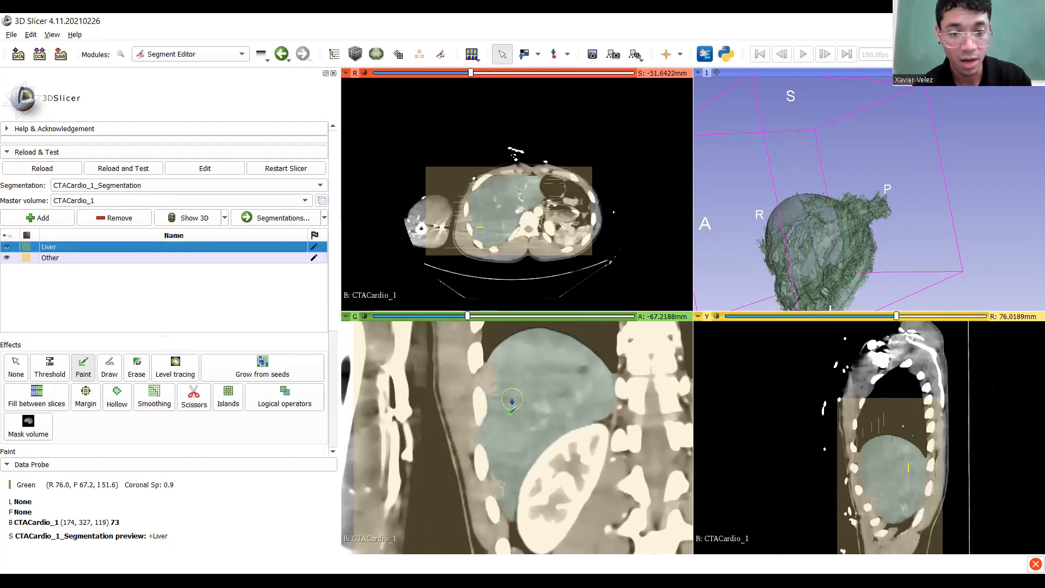
{"action": "scroll", "coordinate": [506, 387], "scroll_direction": "up", "scroll_amount": 3, "text": "ctrl"}
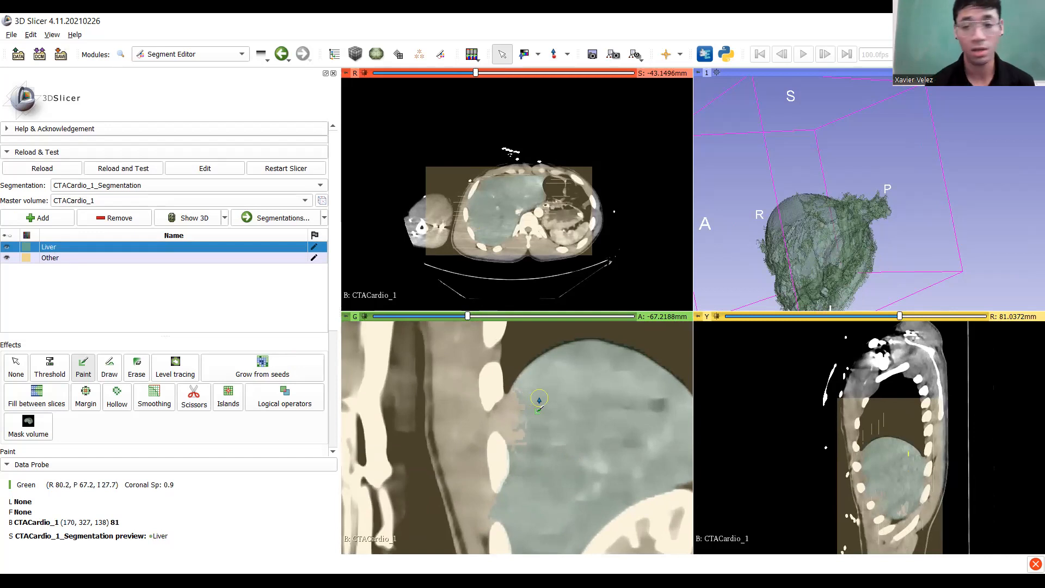
{"action": "scroll", "coordinate": [580, 414], "scroll_direction": "up", "scroll_amount": 4, "text": "shift"}
{"action": "scroll", "coordinate": [580, 414], "scroll_direction": "down", "scroll_amount": 6, "text": "shift"}
{"action": "scroll", "coordinate": [580, 415], "scroll_direction": "up", "scroll_amount": 10, "text": "shift"}
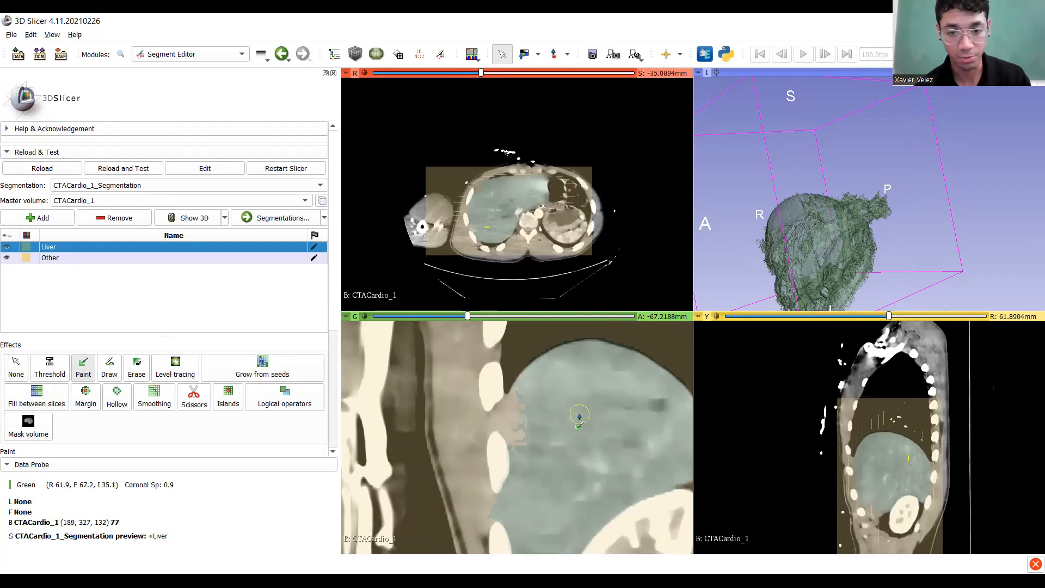
{"action": "scroll", "coordinate": [579, 414], "scroll_direction": "up", "scroll_amount": 4, "text": "shift"}
{"action": "scroll", "coordinate": [579, 414], "scroll_direction": "down", "scroll_amount": 9, "text": "shift"}
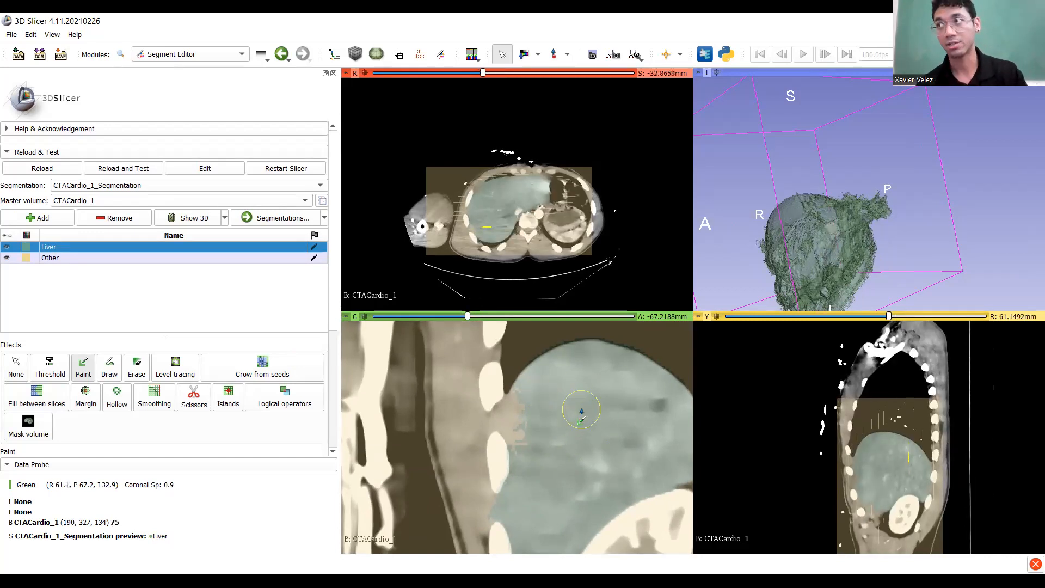
{"action": "scroll", "coordinate": [579, 414], "scroll_direction": "down", "scroll_amount": 3, "text": "shift"}
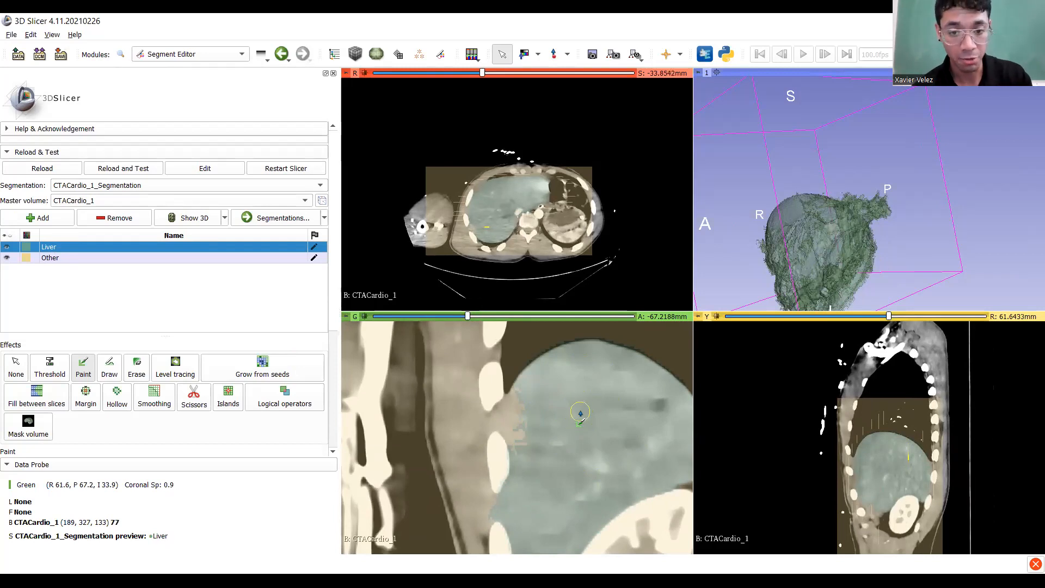
{"action": "scroll", "coordinate": [580, 412], "scroll_direction": "down", "scroll_amount": 1, "text": "shift"}
{"action": "left_click_drag", "start_coordinate": [520, 400], "coordinate": [522, 445]}
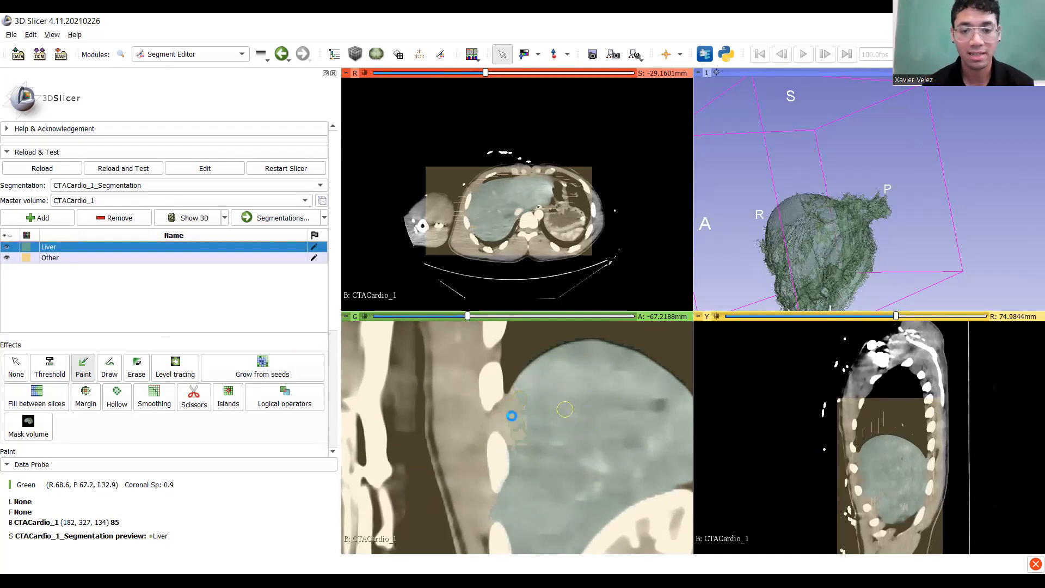
Paint Liver seeds along the liver's left edge and across its upper region.
{"action": "middle_click_drag", "start_coordinate": [537, 418], "coordinate": [514, 323]}
{"action": "middle_click_drag", "start_coordinate": [583, 501], "coordinate": [574, 418]}
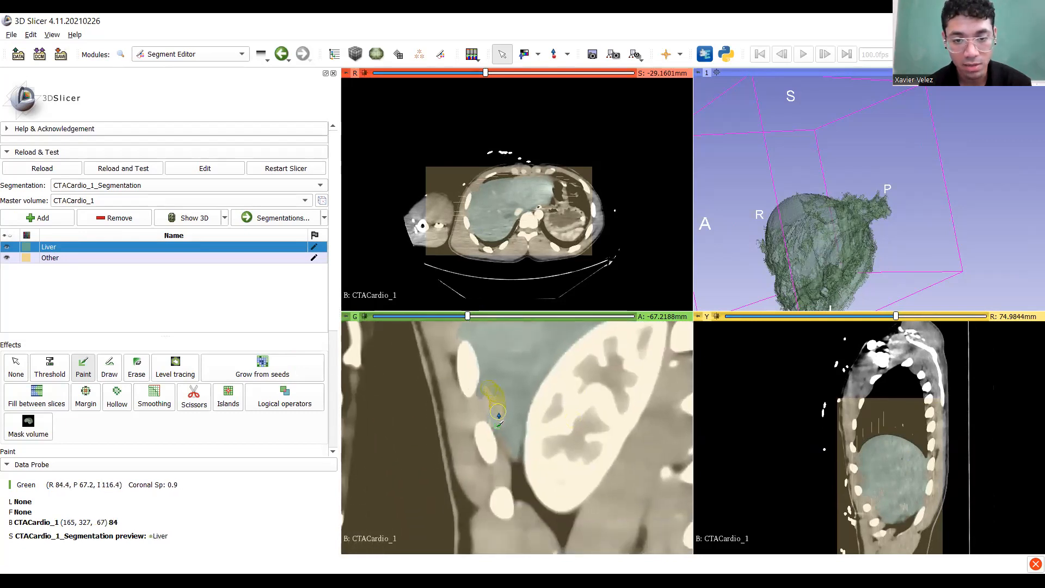
{"action": "left_click_drag", "start_coordinate": [547, 417], "coordinate": [510, 405]}
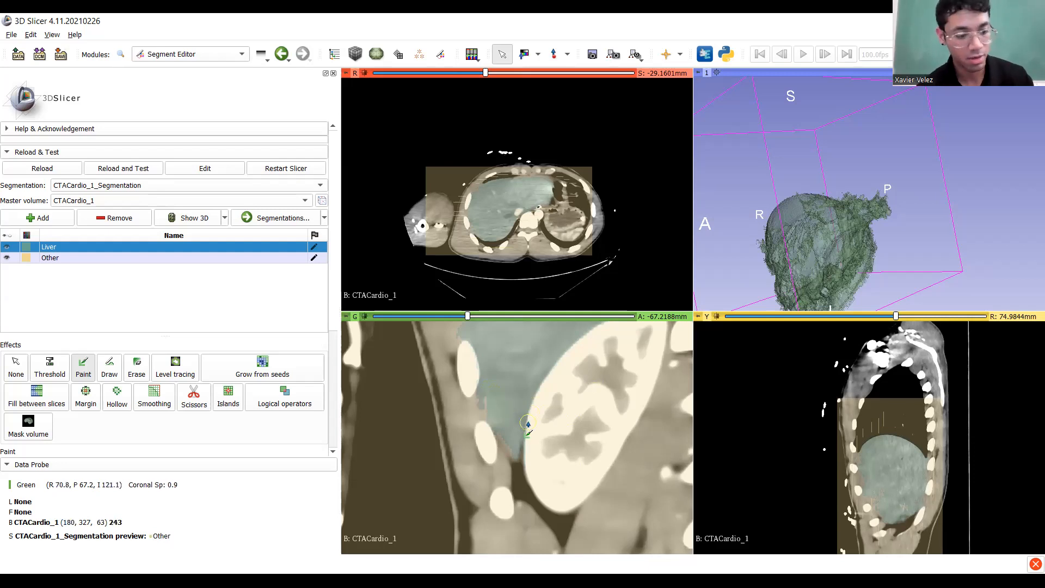
{"action": "scroll", "coordinate": [526, 436], "scroll_direction": "down", "scroll_amount": 4, "text": "ctrl"}
{"action": "middle_click_drag", "start_coordinate": [524, 441], "coordinate": [523, 462]}
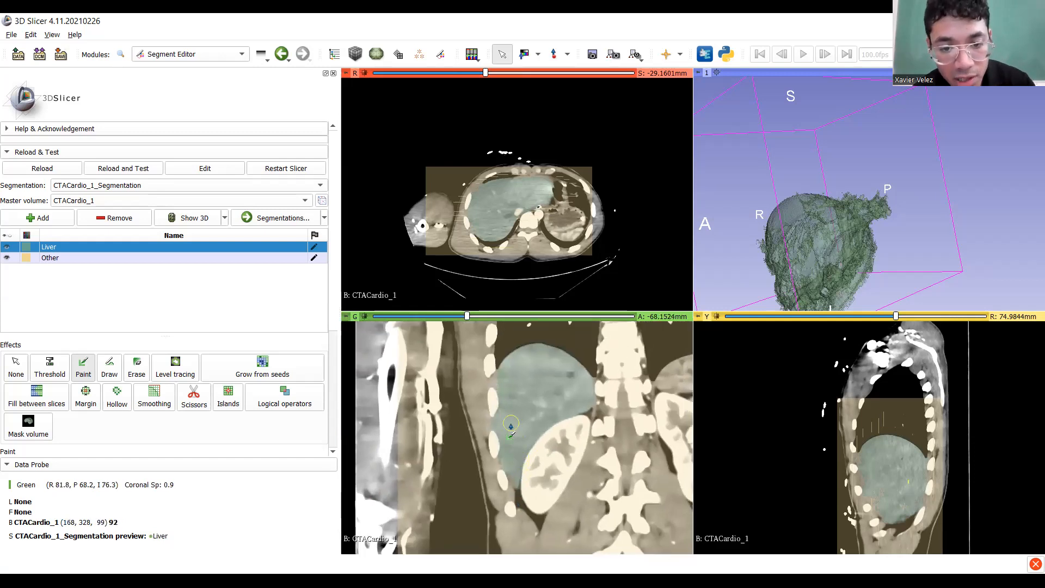
{"action": "scroll", "coordinate": [521, 438], "scroll_direction": "down", "scroll_amount": 7}
{"action": "scroll", "coordinate": [521, 435], "scroll_direction": "up", "scroll_amount": 2}
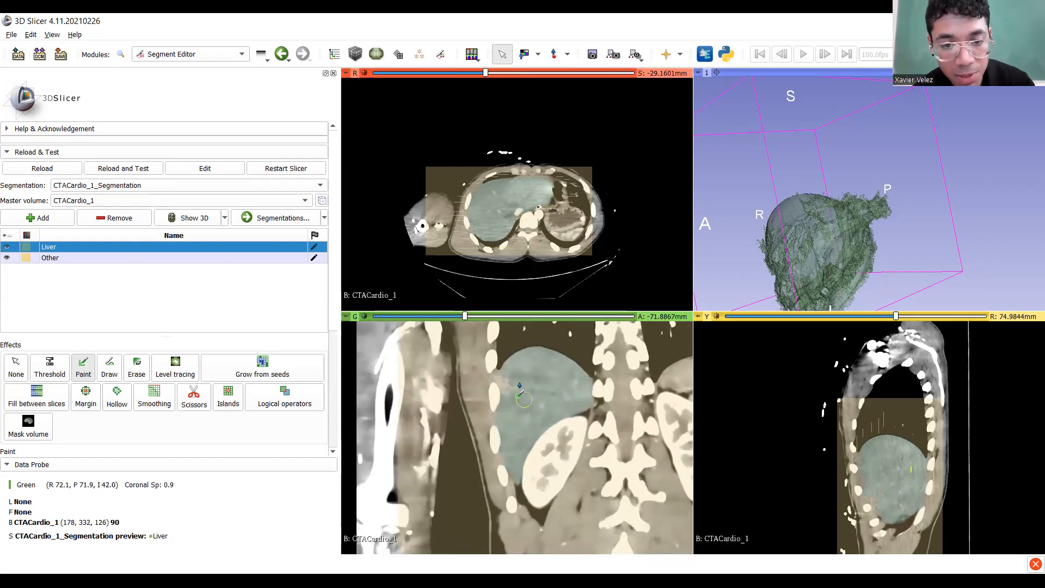
{"action": "scroll", "coordinate": [531, 425], "scroll_direction": "up", "scroll_amount": 5, "text": "ctrl"}
{"action": "mouse_move", "coordinate": [539, 412]}
{"action": "left_mouse_down"}
{"action": "mouse_move", "coordinate": [517, 436]}
{"action": "mouse_move", "coordinate": [492, 401]}
{"action": "mouse_move", "coordinate": [516, 427]}
{"action": "left_mouse_up"}
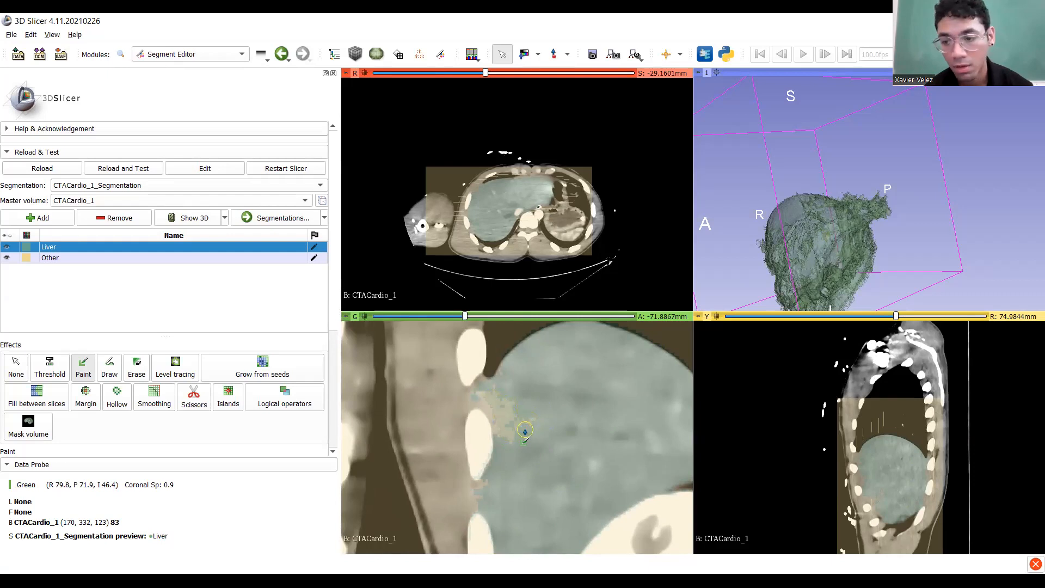
Add Liver seed strokes on further coronal slices, including the edge beside the ribs.
{"action": "scroll", "coordinate": [524, 431], "scroll_direction": "up", "scroll_amount": 11}
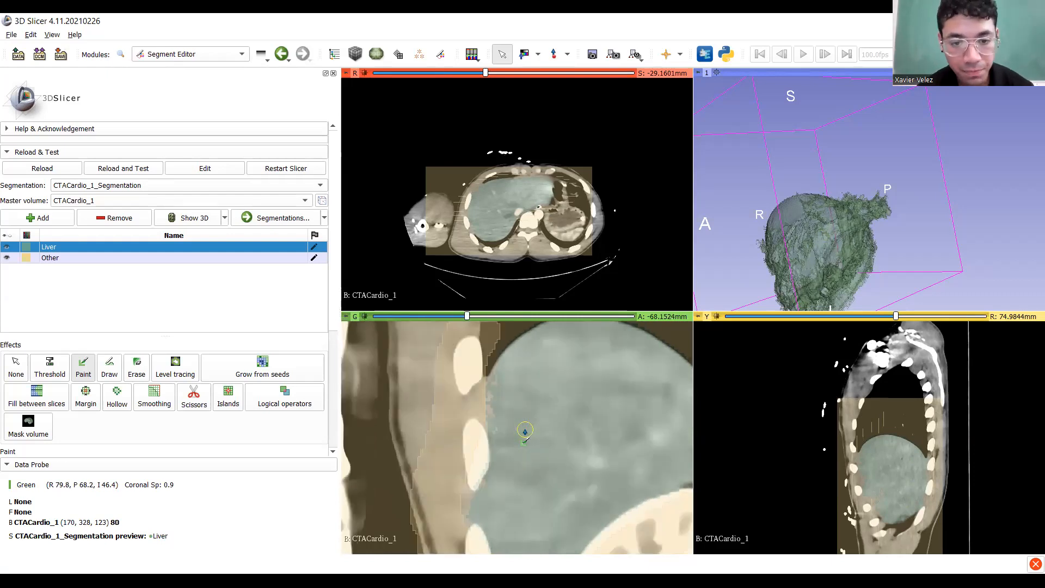
{"action": "scroll", "coordinate": [525, 432], "scroll_direction": "up", "scroll_amount": 1}
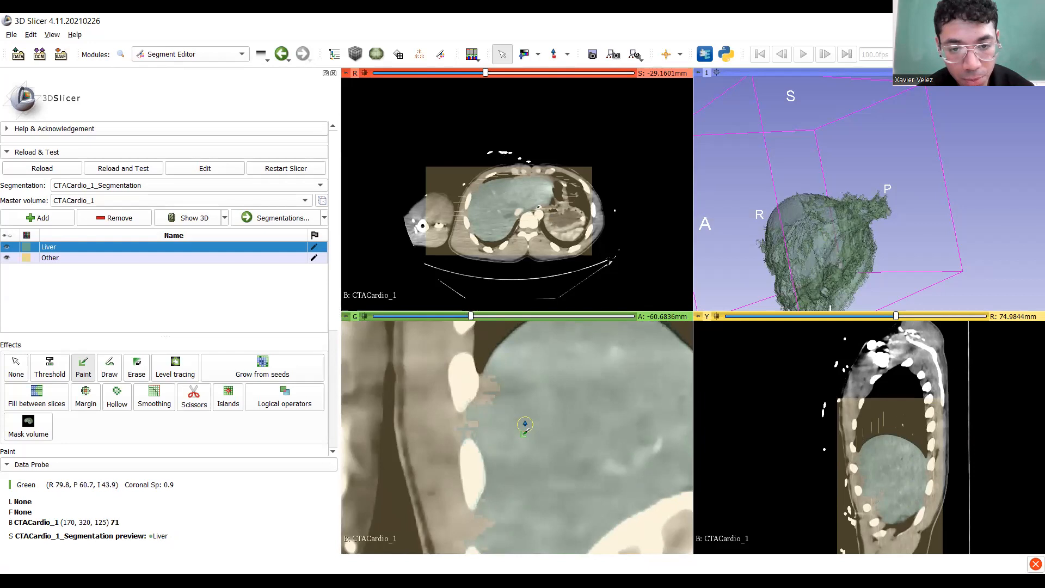
{"action": "left_click_drag", "start_coordinate": [494, 379], "coordinate": [492, 398]}
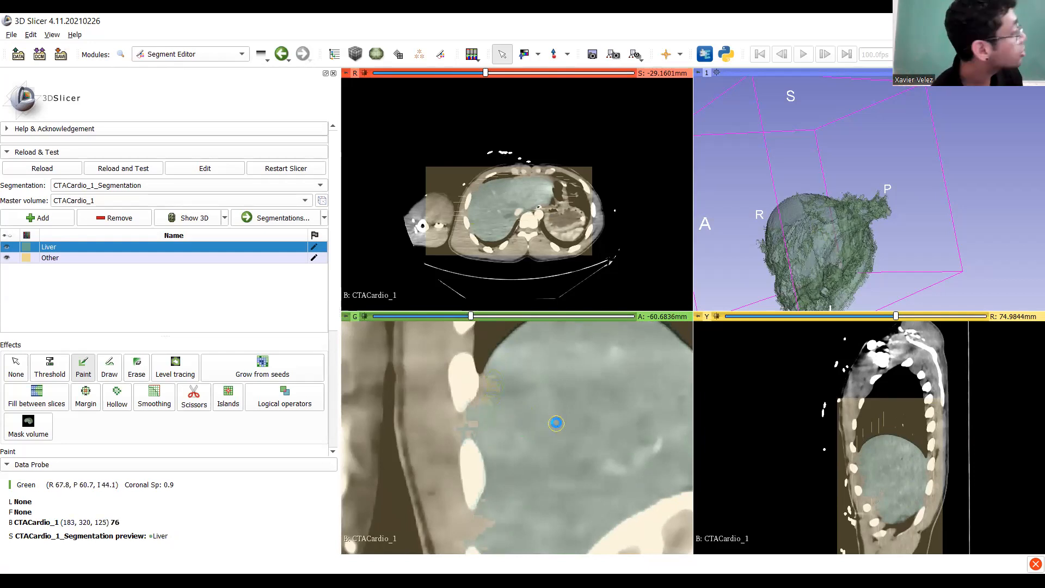
{"action": "left_click", "coordinate": [556, 423]}
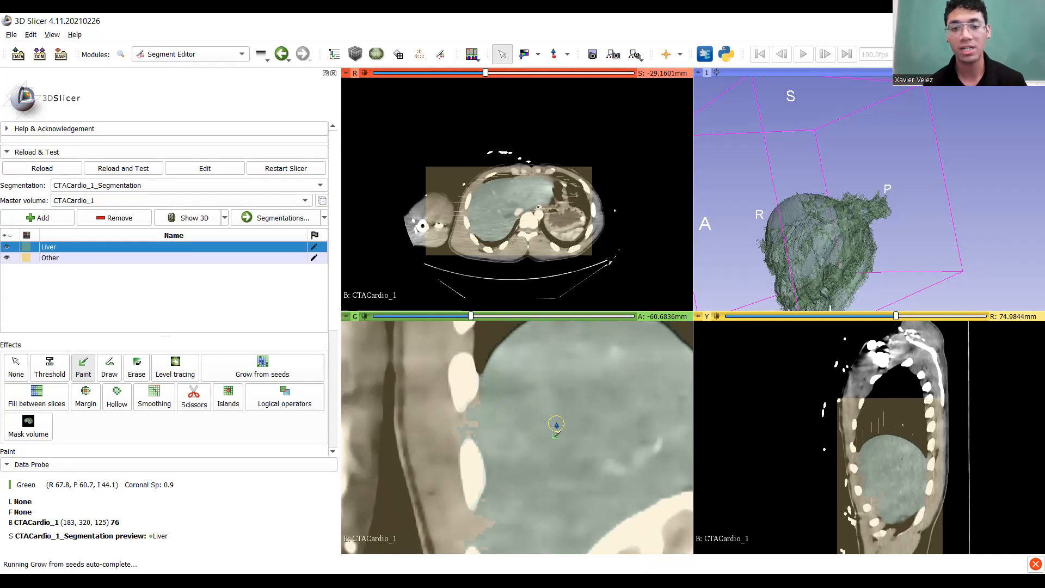
{"action": "scroll", "coordinate": [549, 411], "scroll_direction": "up", "scroll_amount": 10}
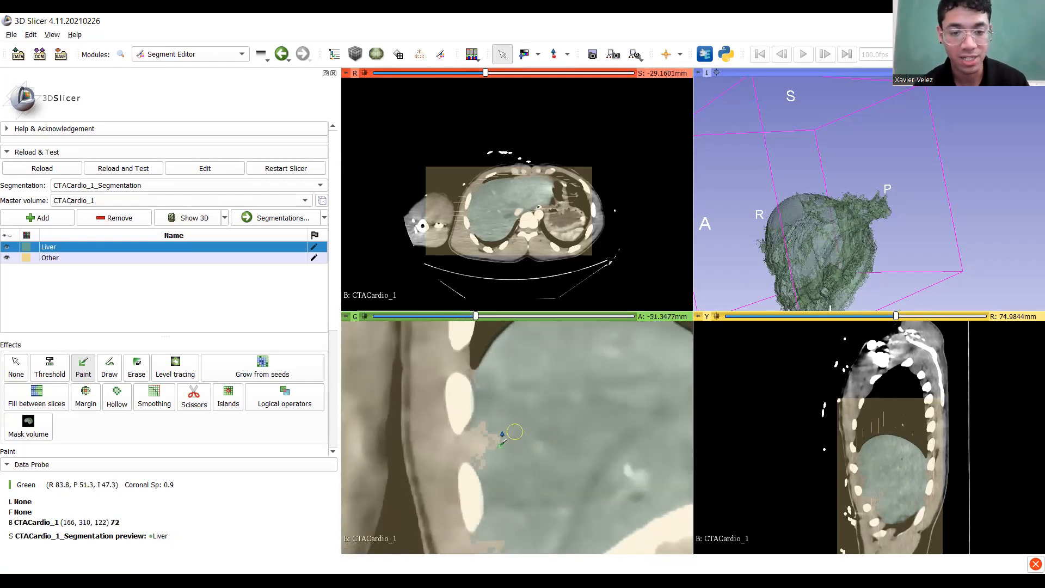
{"action": "mouse_move", "coordinate": [479, 427]}
{"action": "left_mouse_down"}
{"action": "mouse_move", "coordinate": [485, 452]}
{"action": "mouse_move", "coordinate": [484, 440]}
{"action": "left_mouse_up"}
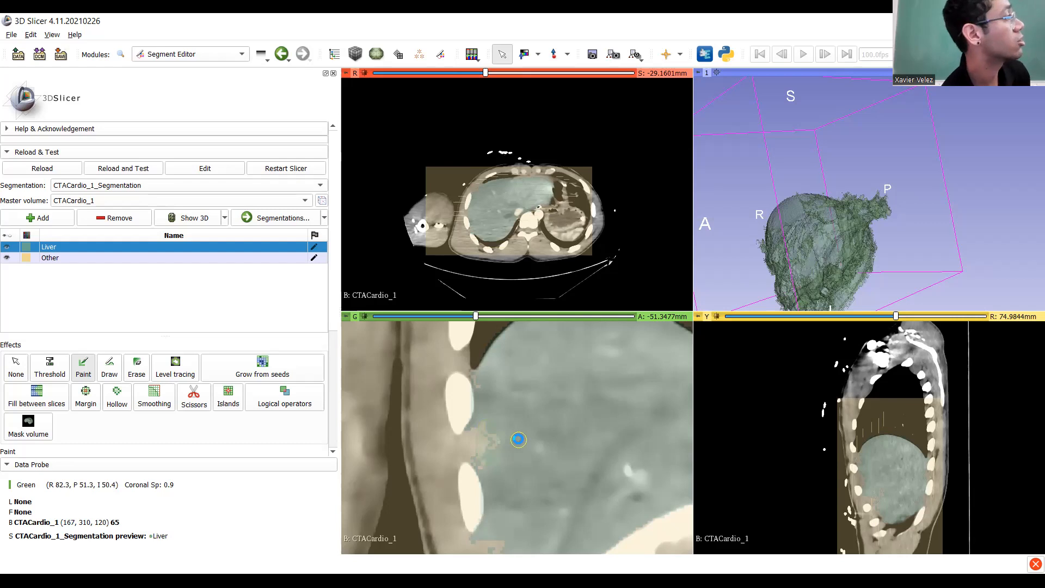
Scroll through the coronal slices to check the Liver preview covers the whole liver.
{"action": "scroll", "coordinate": [518, 441], "scroll_direction": "down", "scroll_amount": 4}
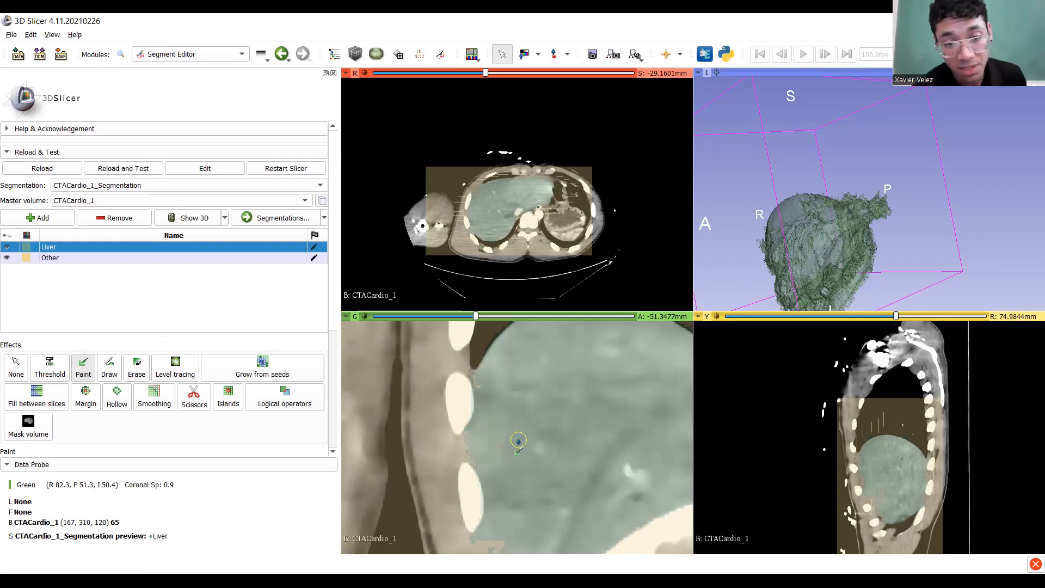
{"action": "scroll", "coordinate": [520, 441], "scroll_direction": "down", "scroll_amount": 12}
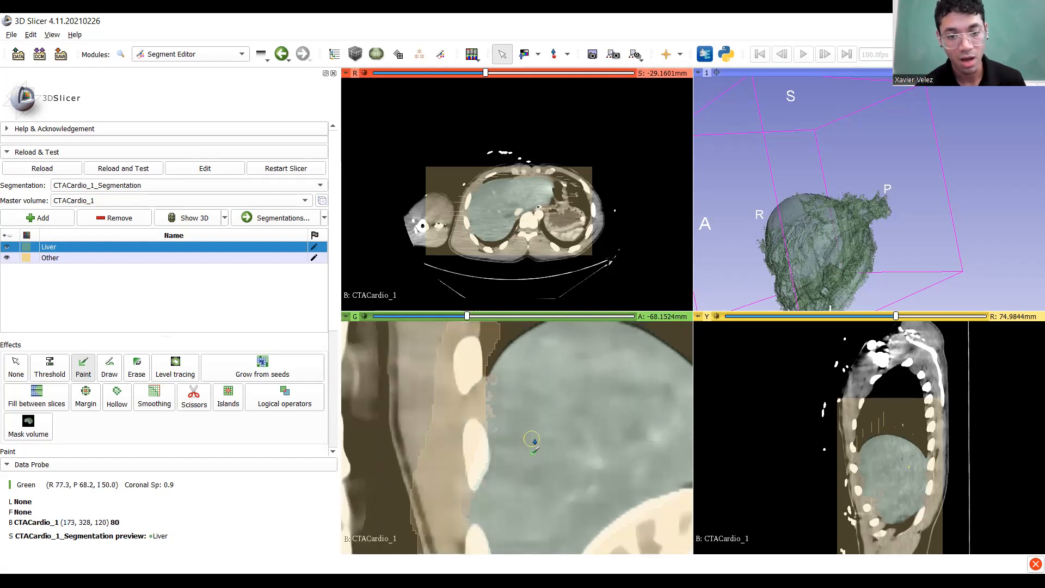
{"action": "scroll", "coordinate": [540, 435], "scroll_direction": "down", "scroll_amount": 2}
{"action": "scroll", "coordinate": [543, 427], "scroll_direction": "up", "scroll_amount": 5}
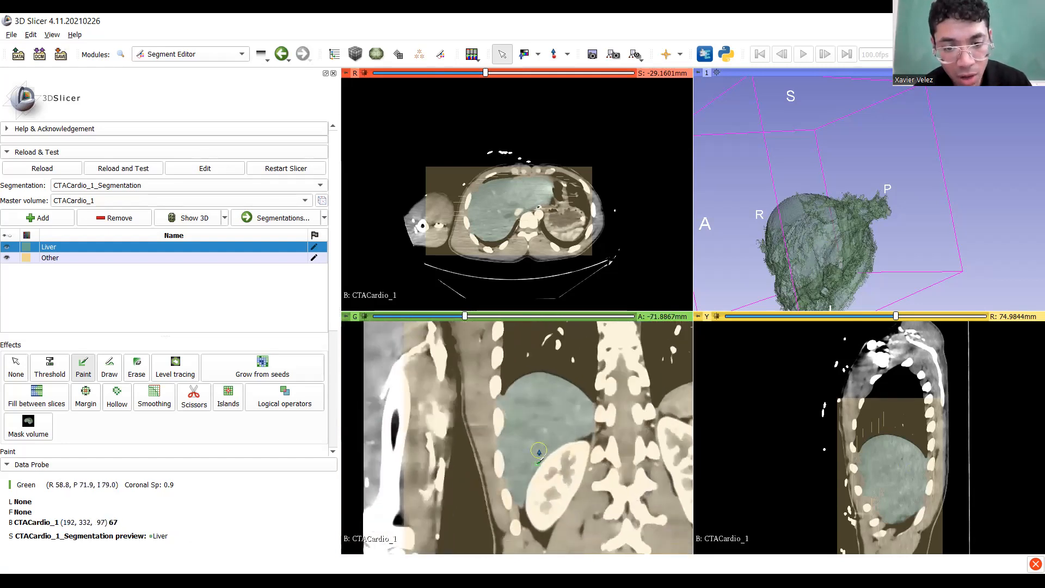
{"action": "scroll", "coordinate": [537, 457], "scroll_direction": "up", "scroll_amount": 20}
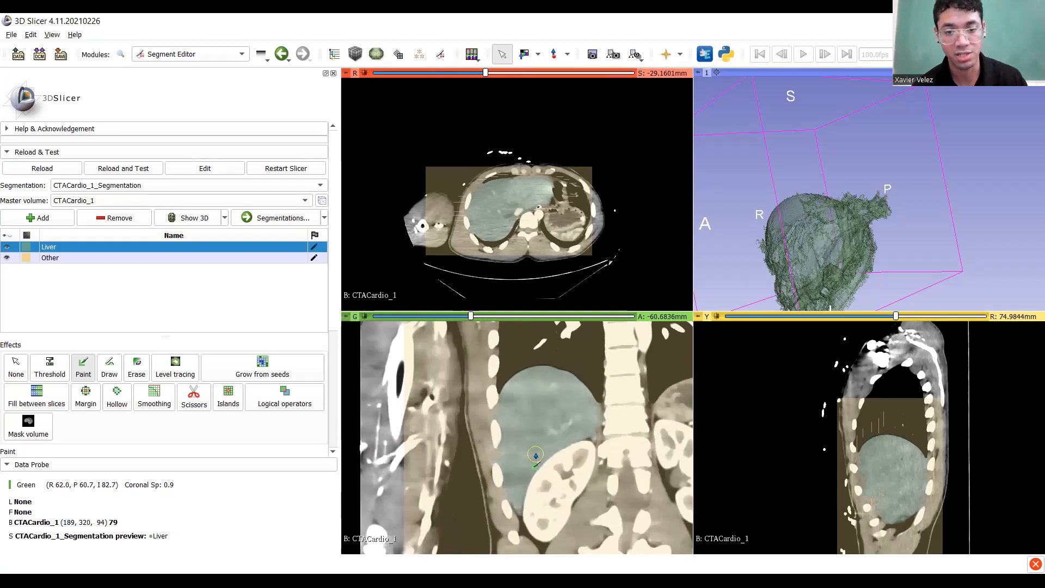
{"action": "scroll", "coordinate": [534, 455], "scroll_direction": "up", "scroll_amount": 16}
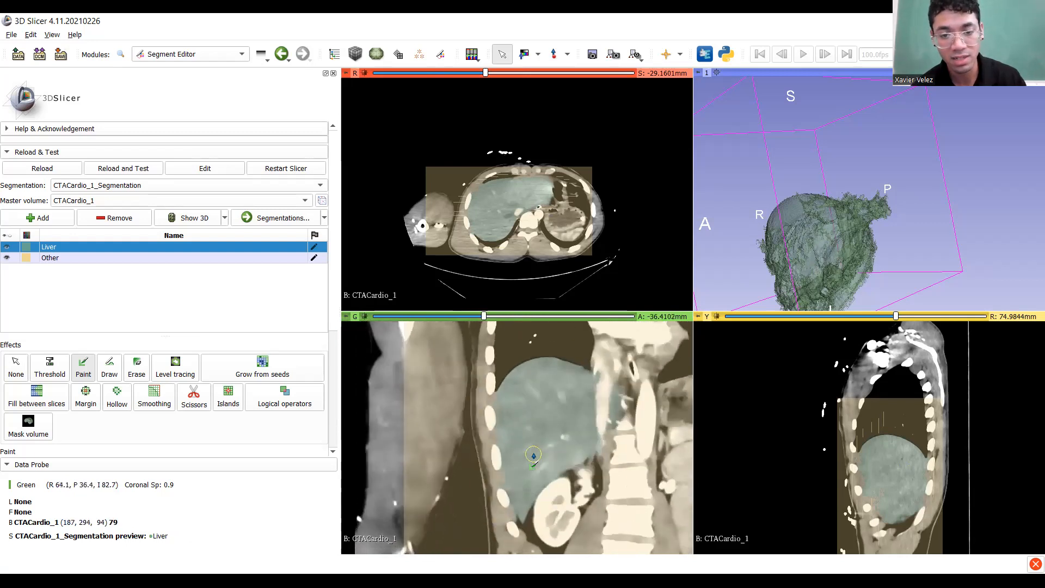
{"action": "scroll", "coordinate": [528, 449], "scroll_direction": "up", "scroll_amount": 16}
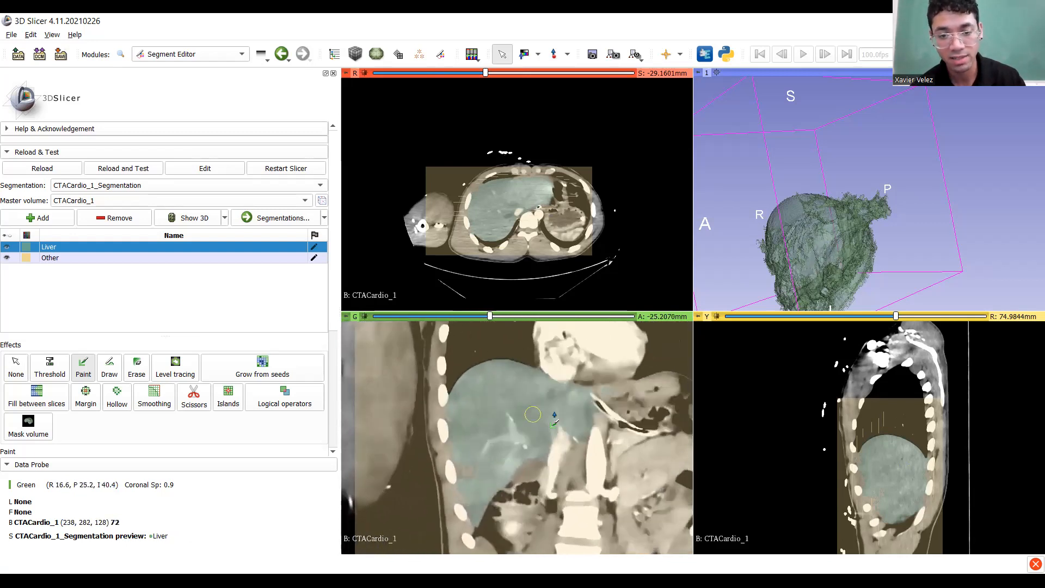
{"action": "scroll", "coordinate": [613, 406], "scroll_direction": "up", "scroll_amount": 20}
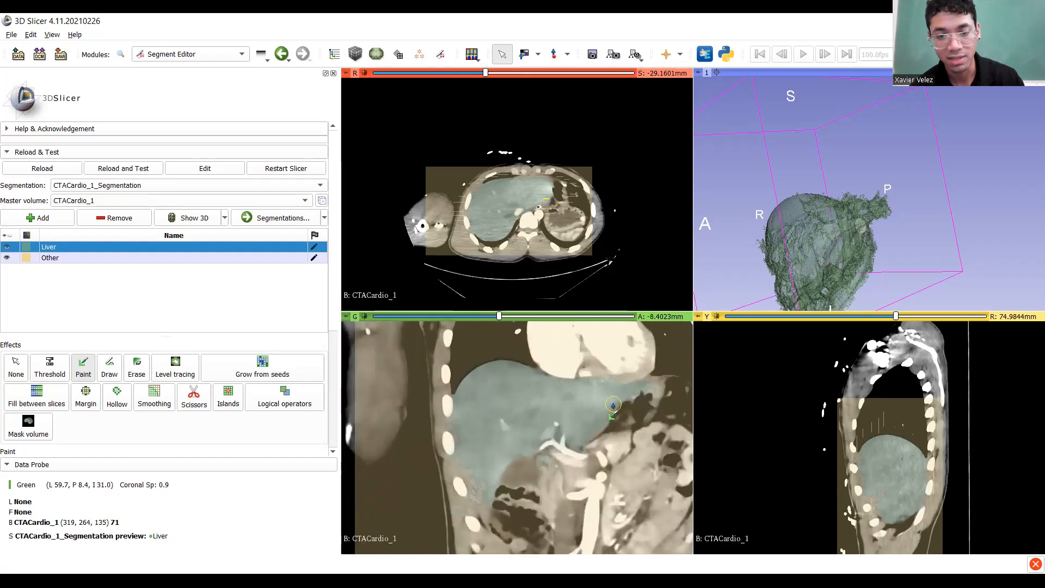
{"action": "scroll", "coordinate": [578, 422], "scroll_direction": "up", "scroll_amount": 20}
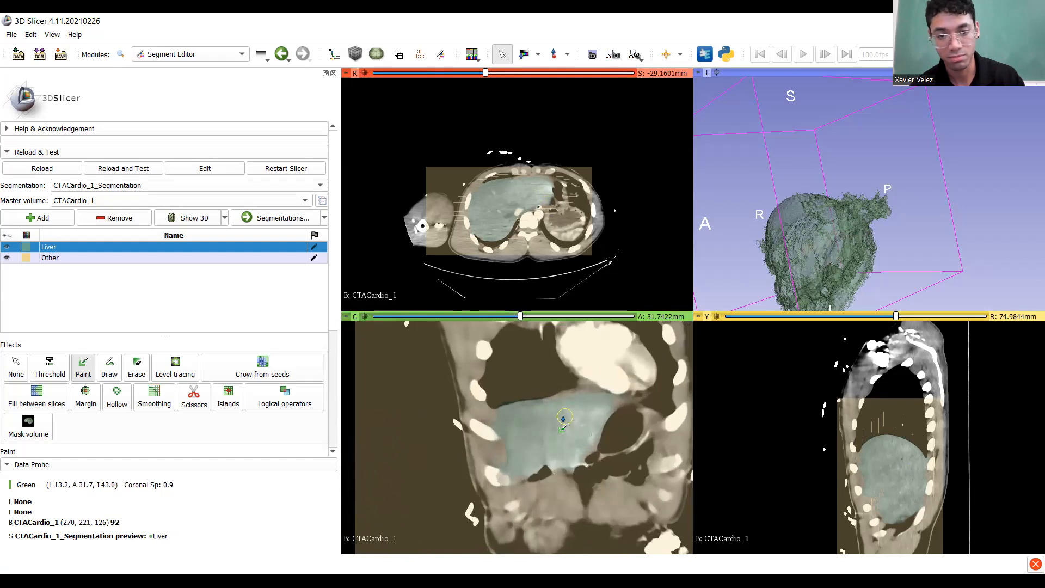
{"action": "scroll", "coordinate": [563, 419], "scroll_direction": "up", "scroll_amount": 11}
{"action": "scroll", "coordinate": [563, 419], "scroll_direction": "down", "scroll_amount": 20}
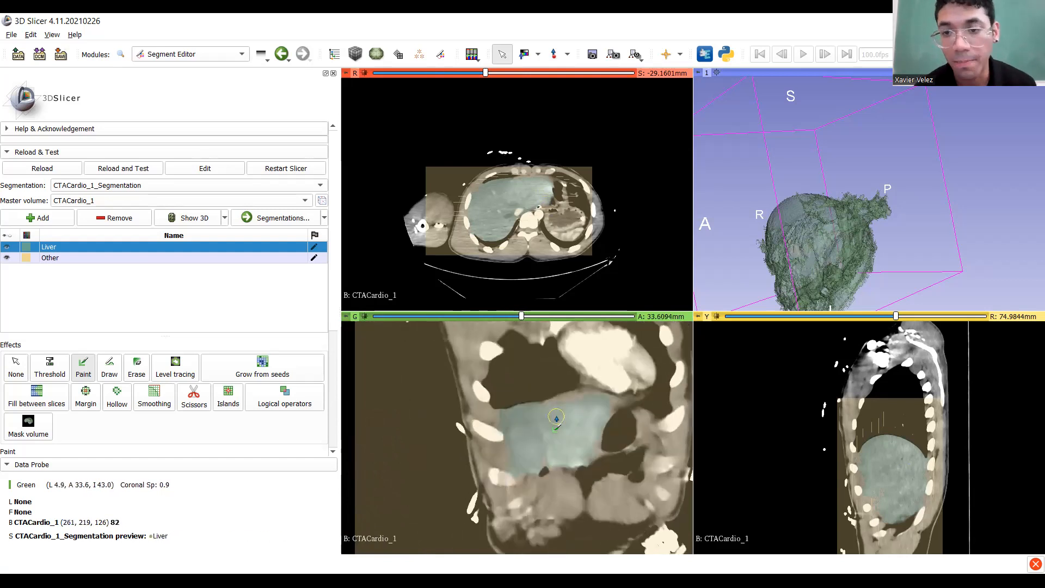
{"action": "scroll", "coordinate": [555, 422], "scroll_direction": "down", "scroll_amount": 5}
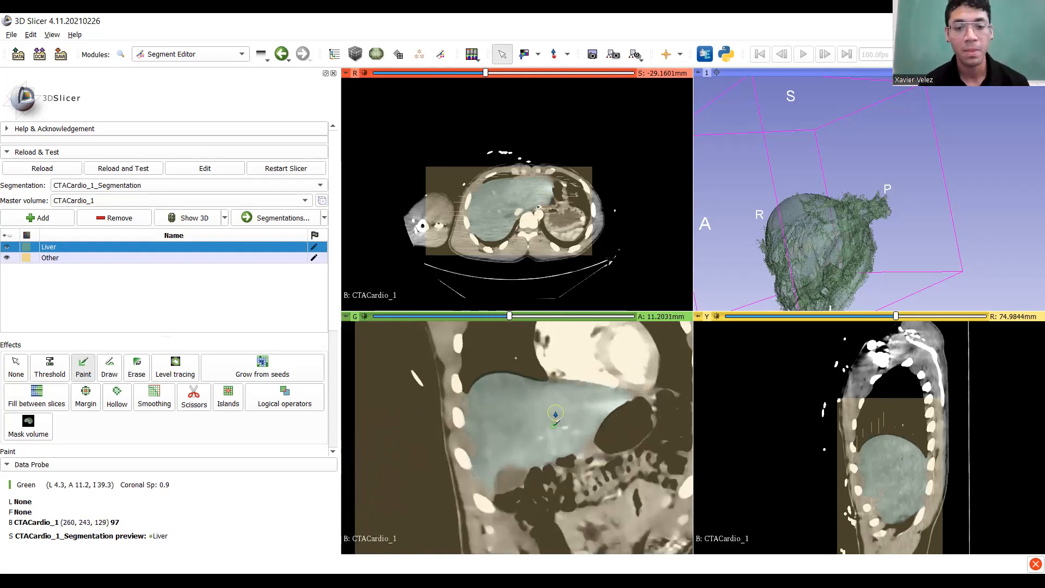
Apply Grow from seeds and review the grown Liver segmentation.
{"action": "left_click", "coordinate": [250, 370]}
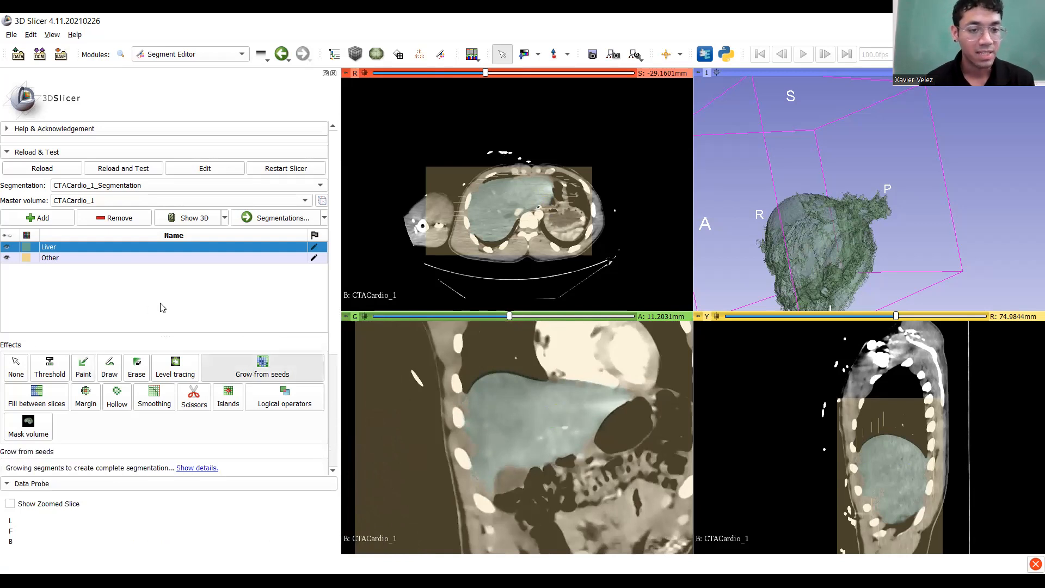
{"action": "scroll", "coordinate": [164, 310], "scroll_direction": "down", "scroll_amount": 5}
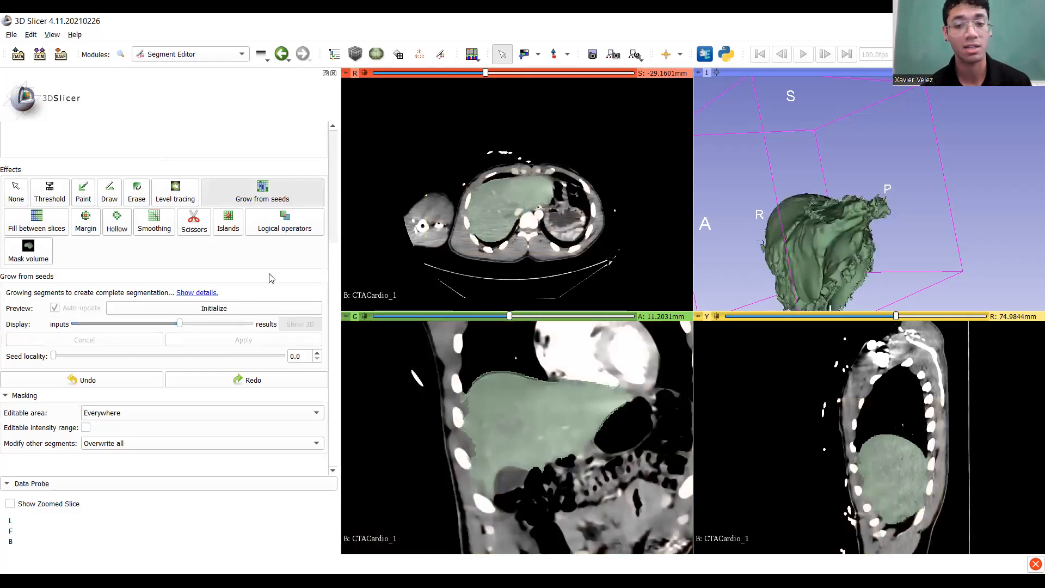
{"action": "scroll", "coordinate": [882, 237], "scroll_direction": "down", "scroll_amount": 4}
{"action": "scroll", "coordinate": [879, 220], "scroll_direction": "up", "scroll_amount": 3}
Rotate the green 3D liver model to inspect it from above, then select Smoothing.
{"action": "left_click_drag", "start_coordinate": [800, 257], "coordinate": [821, 242]}
{"action": "scroll", "coordinate": [866, 203], "scroll_direction": "up", "scroll_amount": 3}
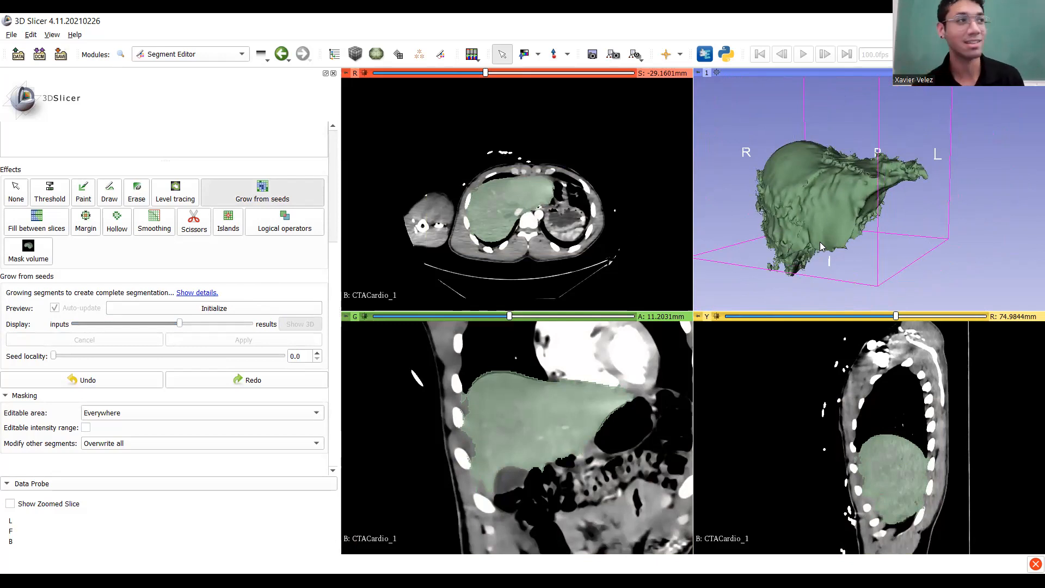
{"action": "left_click_drag", "start_coordinate": [841, 246], "coordinate": [1014, 215]}
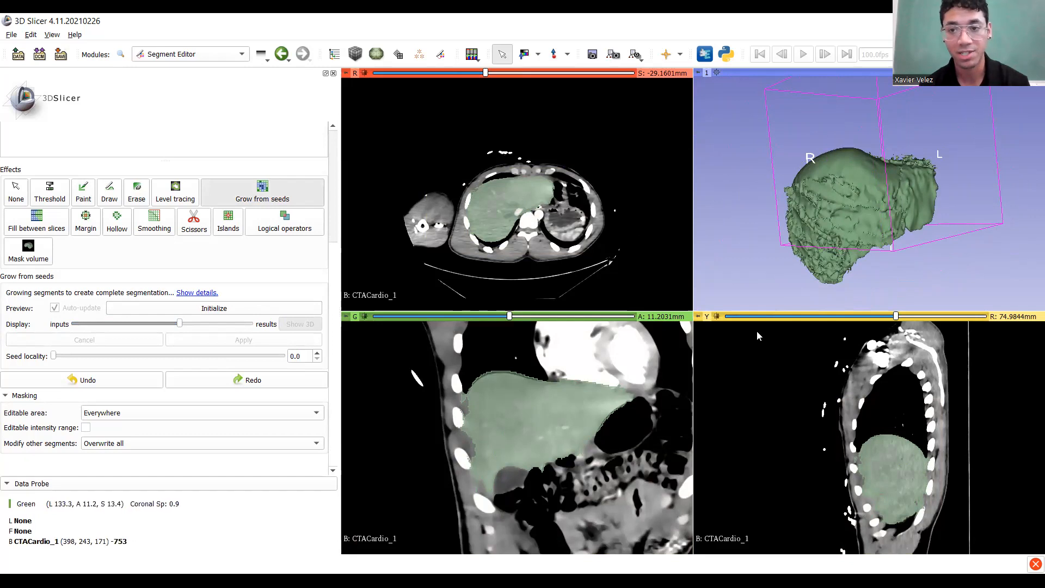
{"action": "left_click_drag", "start_coordinate": [912, 210], "coordinate": [828, 233]}
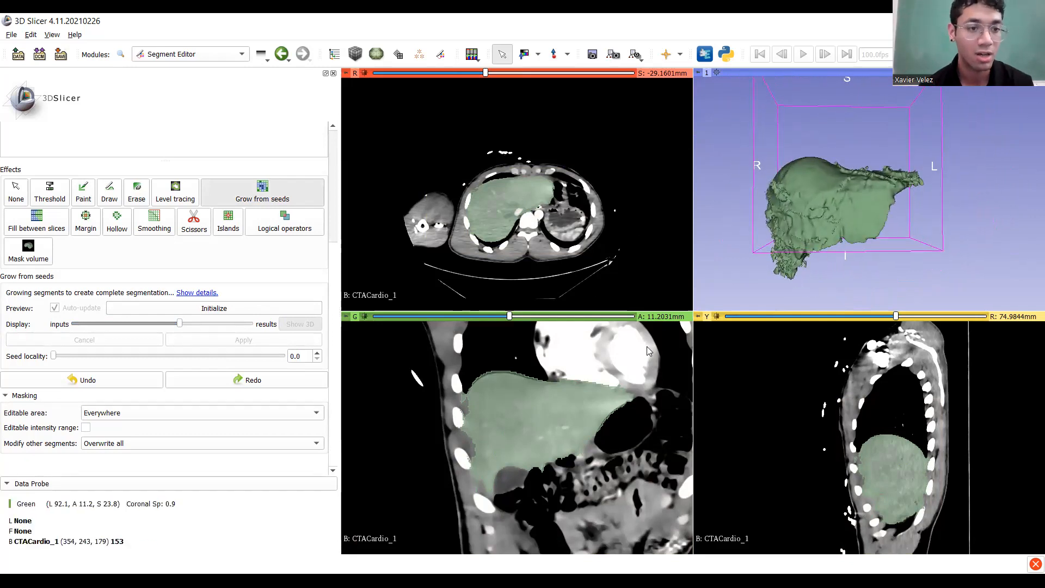
{"action": "left_click", "coordinate": [153, 225]}
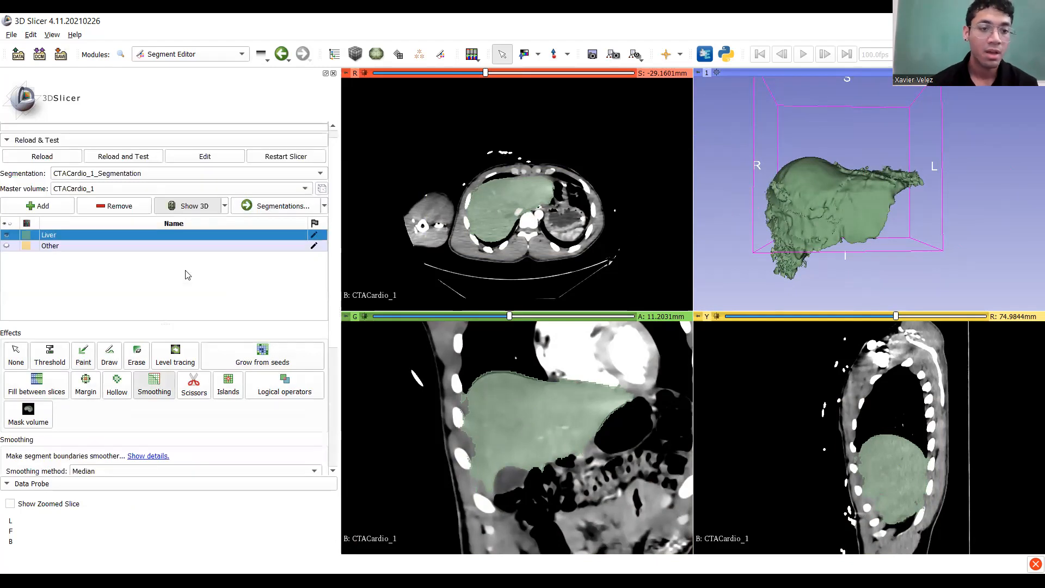
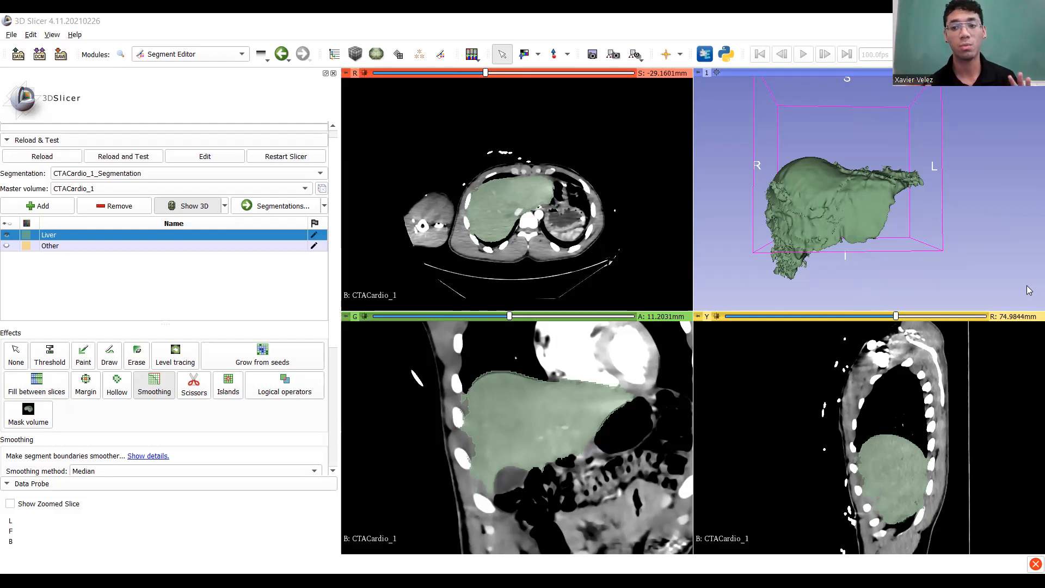
Set the Smoothing method to Gaussian, after briefly trying Median.
{"action": "middle_click_drag", "start_coordinate": [803, 201], "coordinate": [823, 206]}
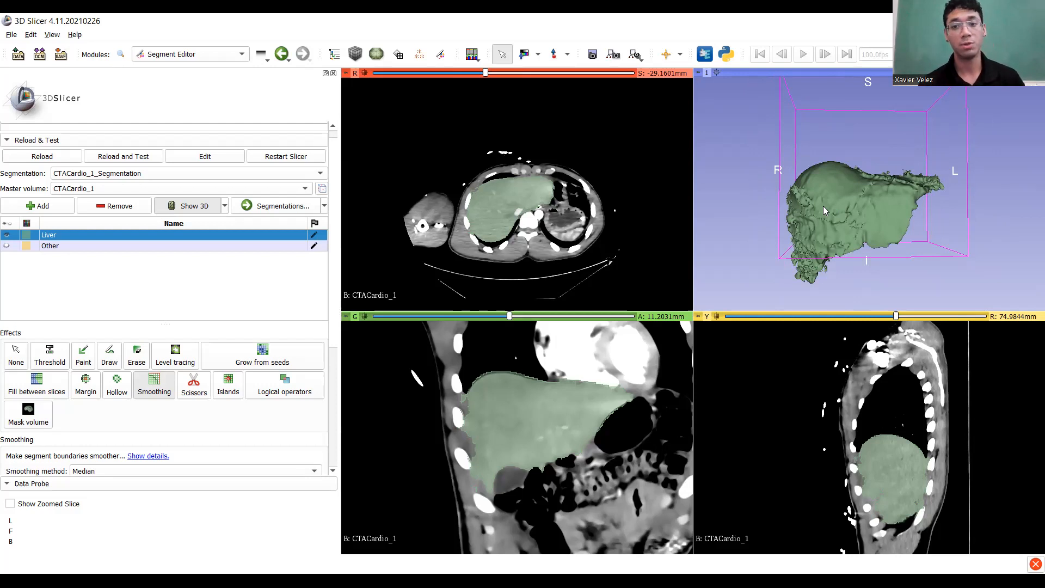
{"action": "scroll", "coordinate": [823, 206], "scroll_direction": "up", "scroll_amount": 2}
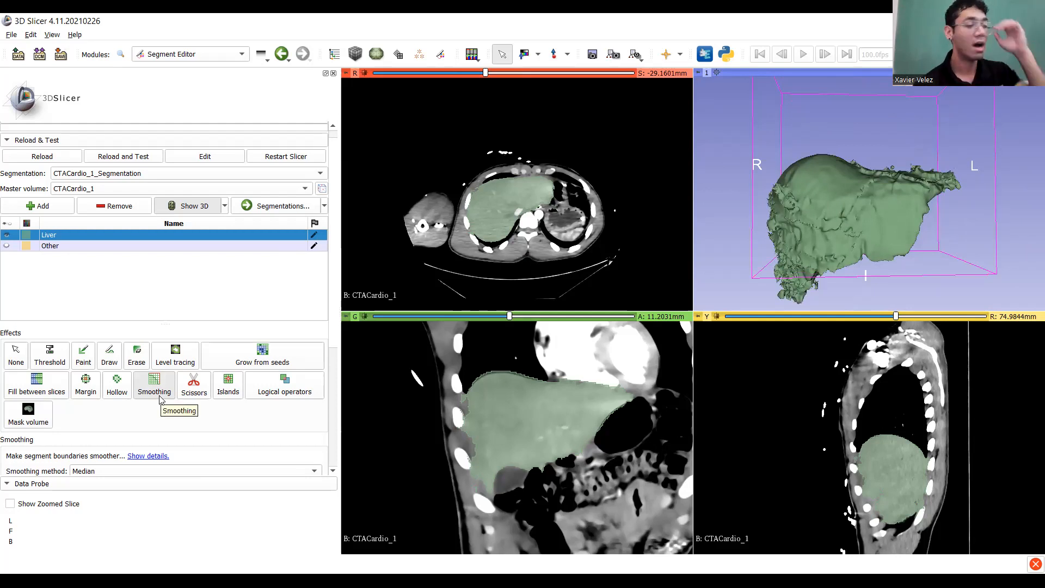
{"action": "scroll", "coordinate": [145, 394], "scroll_direction": "down", "scroll_amount": 5}
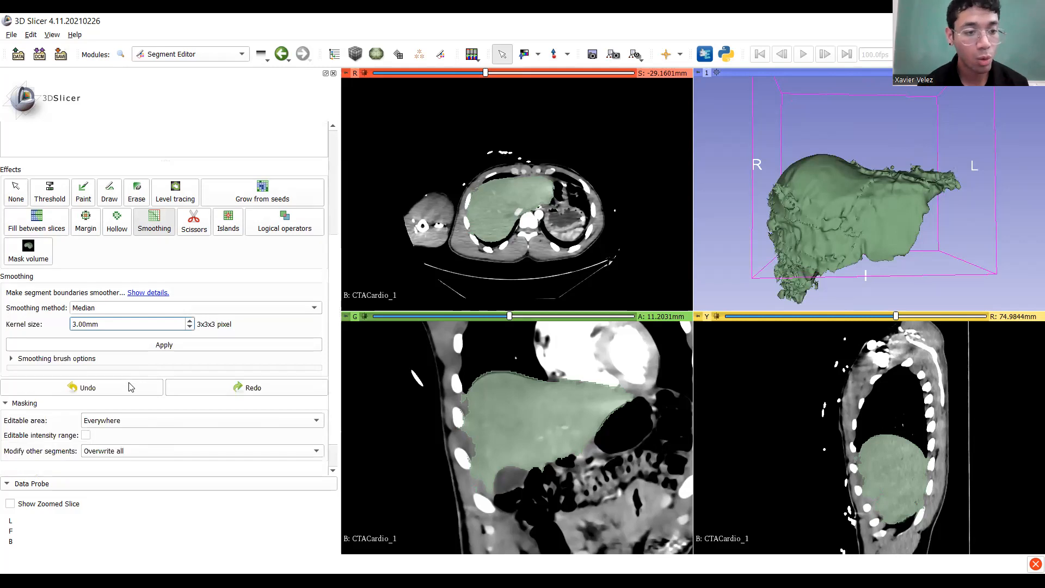
{"action": "left_click", "coordinate": [76, 308]}
{"action": "left_click", "coordinate": [73, 336]}
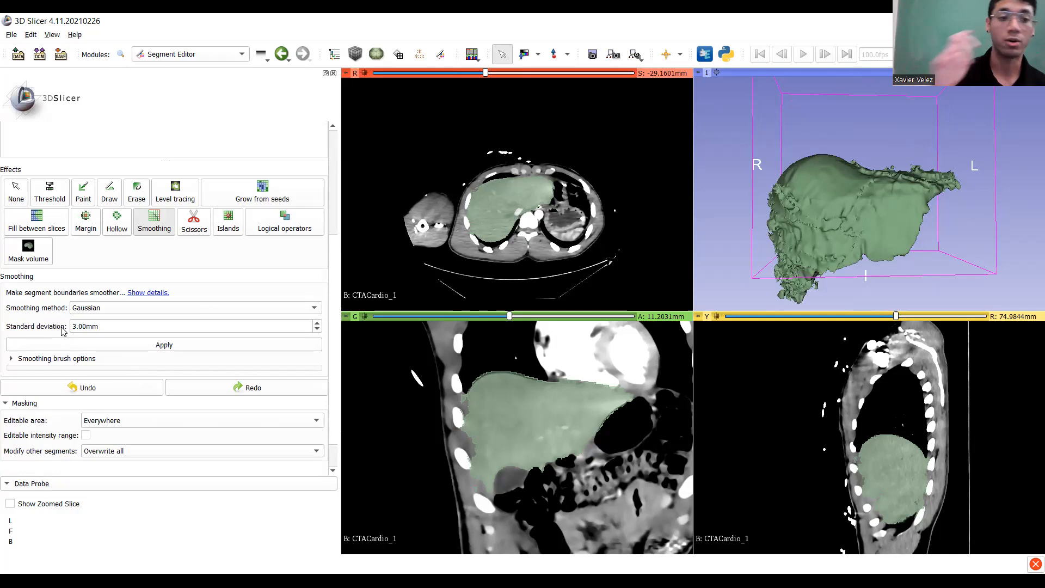
{"action": "left_click", "coordinate": [131, 309]}
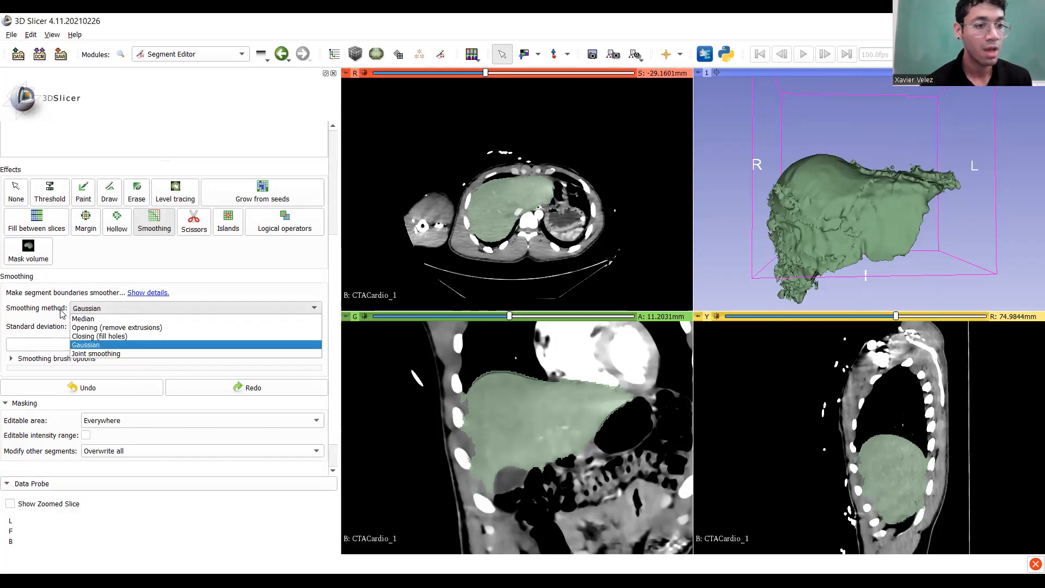
{"action": "left_click", "coordinate": [85, 318]}
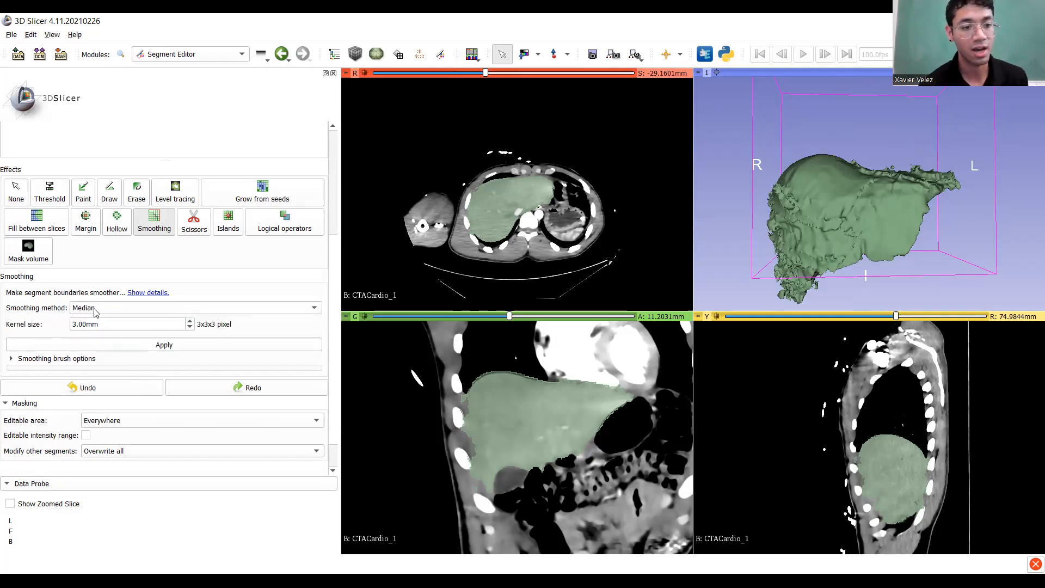
{"action": "left_click", "coordinate": [94, 309]}
{"action": "left_click", "coordinate": [85, 342]}
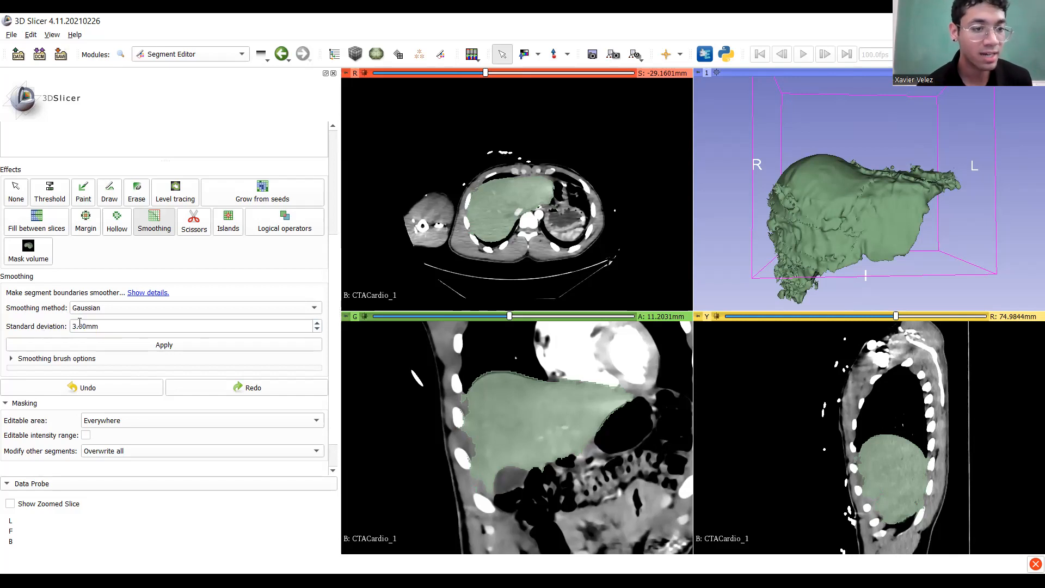
Keep the standard deviation at 3.00mm and apply Gaussian smoothing to the Liver segment.
{"action": "double_click", "coordinate": [103, 326]}
{"action": "mouse_move", "coordinate": [105, 329]}
{"action": "left_mouse_down"}
{"action": "mouse_move", "coordinate": [59, 331]}
{"action": "mouse_move", "coordinate": [104, 333]}
{"action": "left_mouse_up"}
{"action": "left_click", "coordinate": [56, 330]}
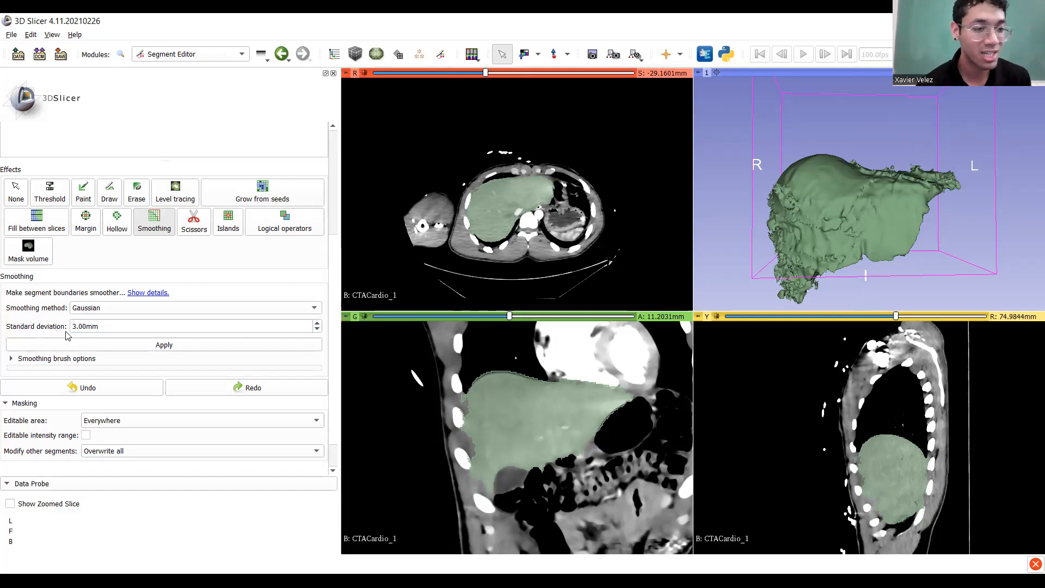
{"action": "left_click", "coordinate": [76, 323]}
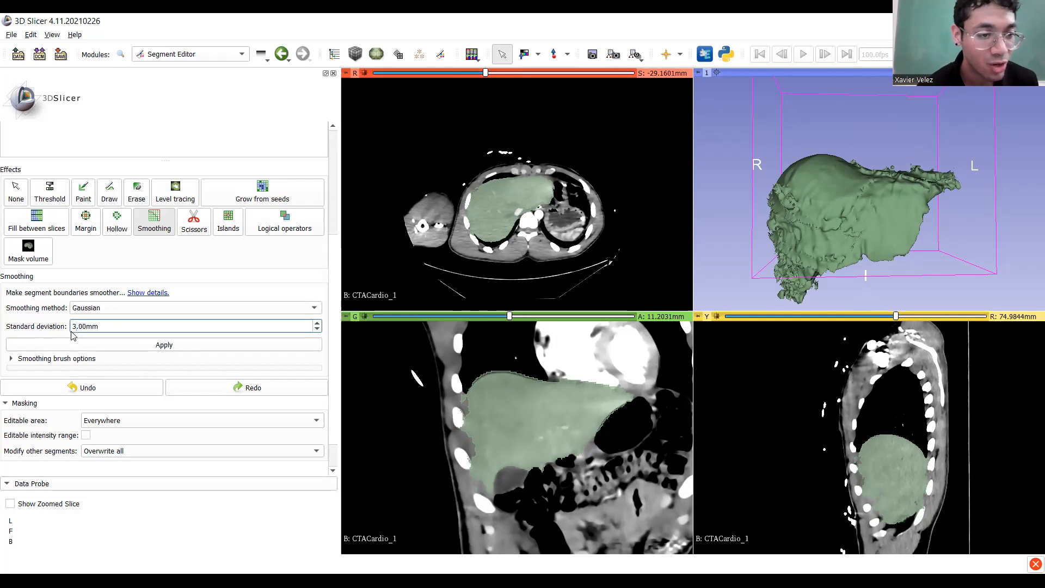
{"action": "left_click_drag", "start_coordinate": [828, 260], "coordinate": [835, 239]}
{"action": "left_click", "coordinate": [76, 326]}
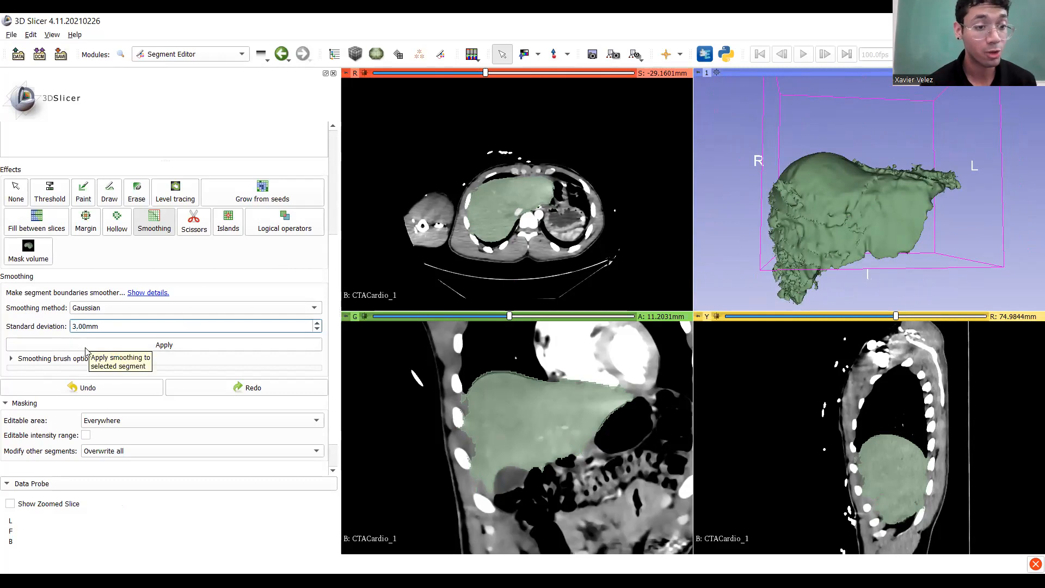
{"action": "left_click", "coordinate": [87, 348]}
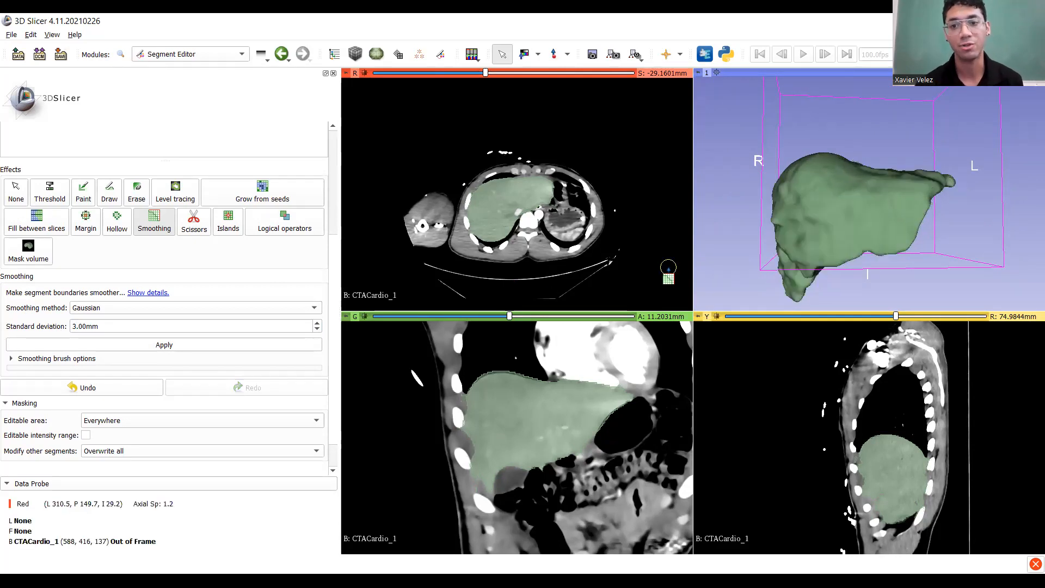
Orbit the smoothed liver to check its surface, then undo the 3.00mm smoothing.
{"action": "left_click_drag", "start_coordinate": [966, 224], "coordinate": [930, 212]}
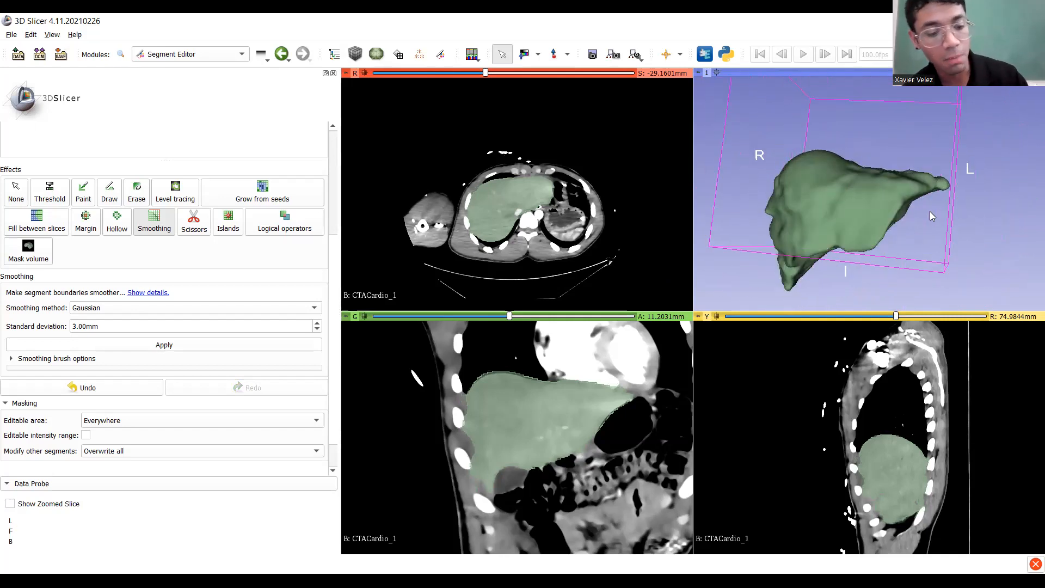
{"action": "key", "text": "ctrl+z"}
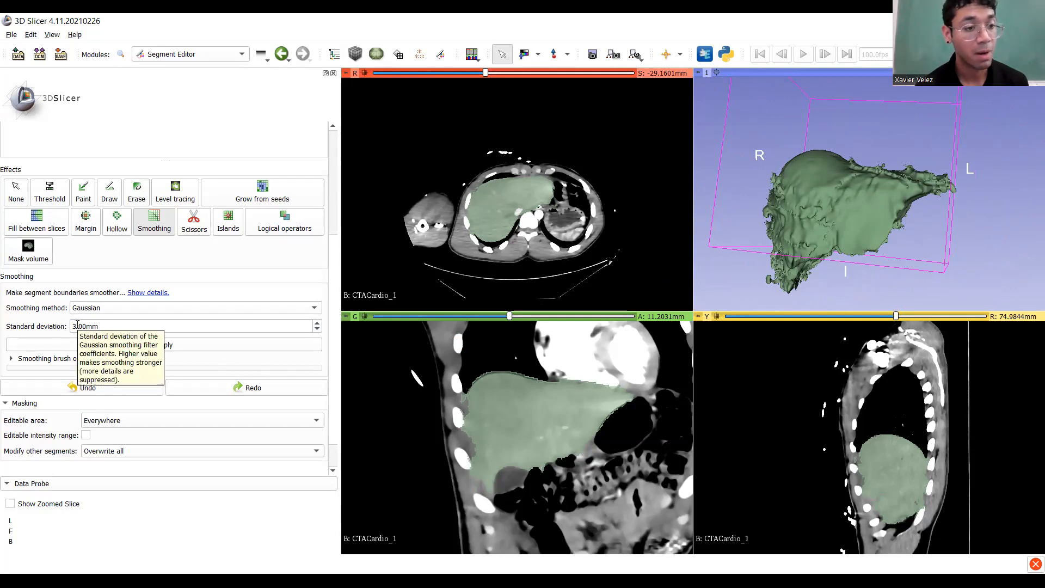
Change the Gaussian standard deviation to 24mm and apply it to the liver.
{"action": "double_click", "coordinate": [77, 325]}
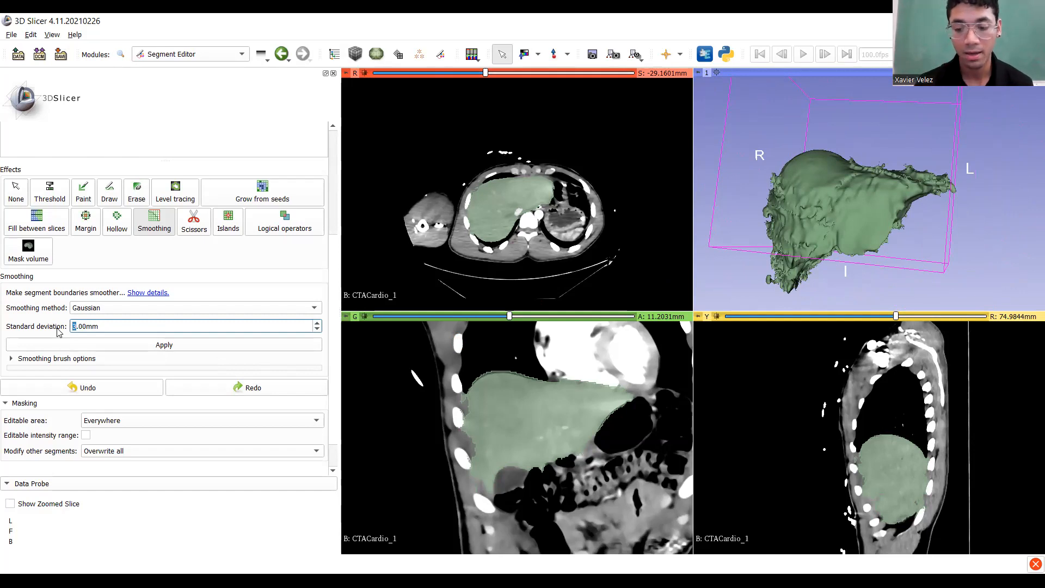
{"action": "type", "text": "24"}
{"action": "key", "text": "Return"}
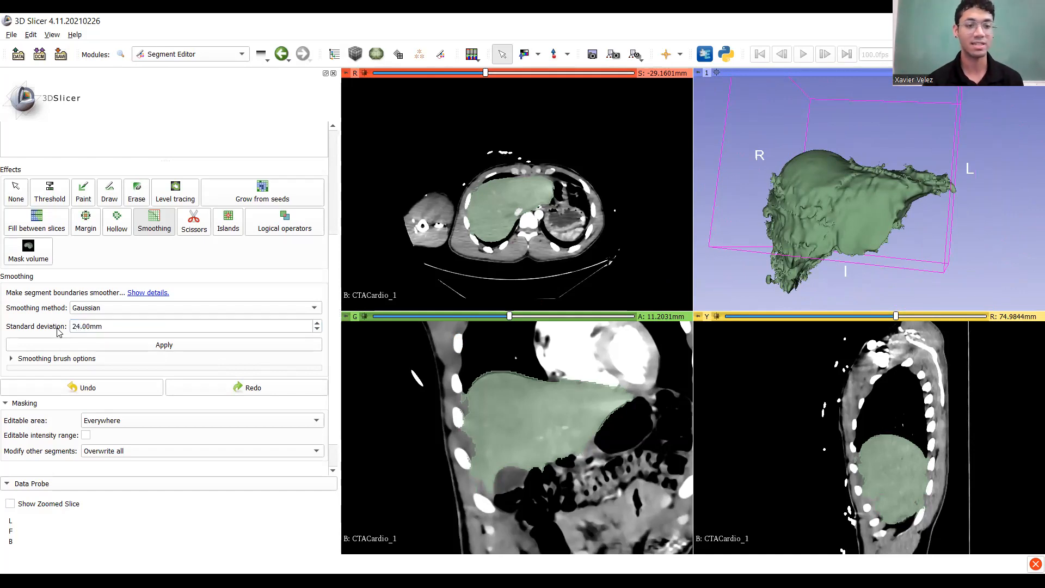
{"action": "left_click", "coordinate": [93, 343]}
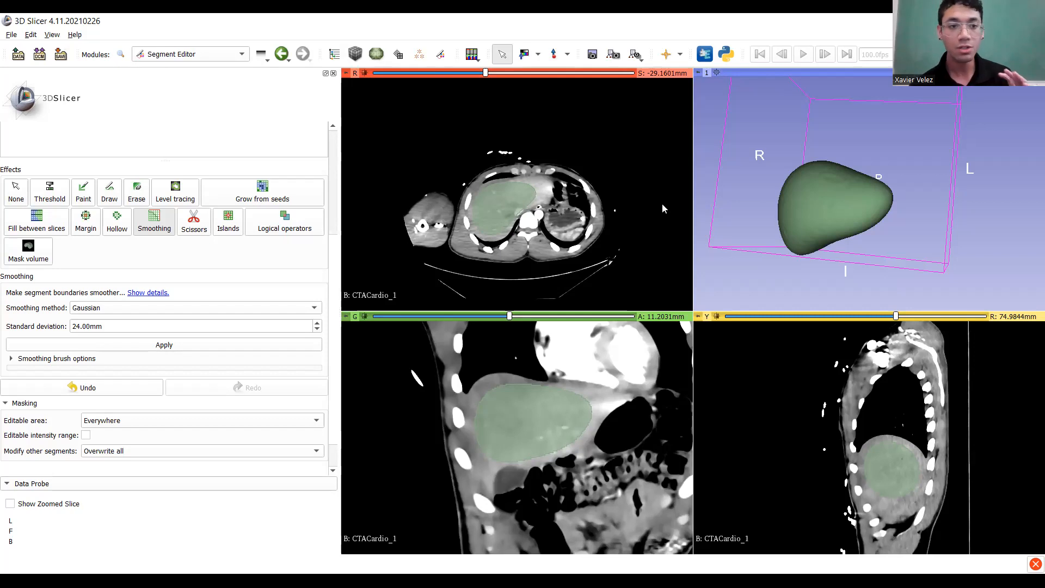
{"action": "scroll", "coordinate": [240, 294], "scroll_direction": "up", "scroll_amount": 5}
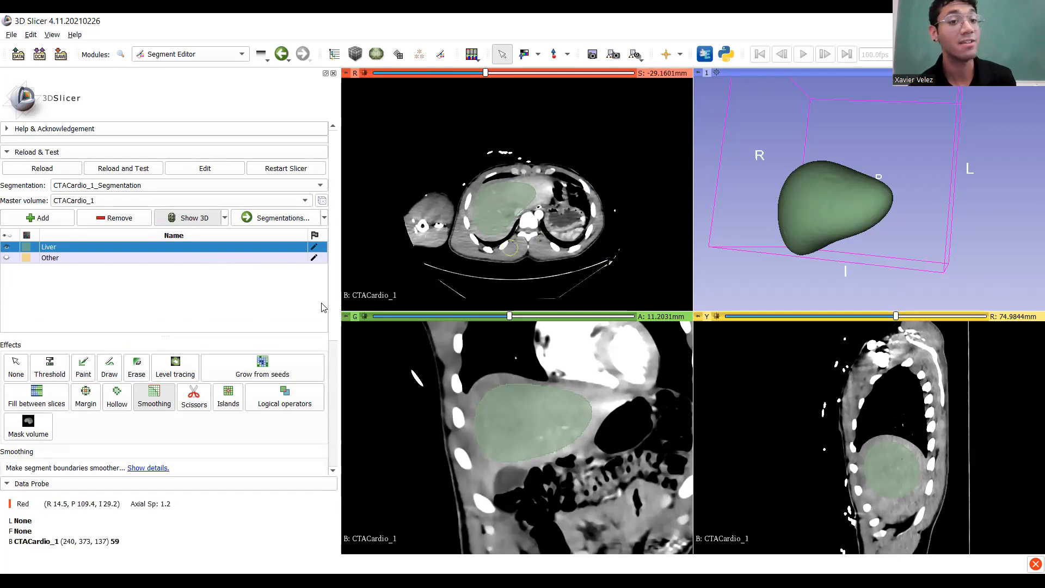
{"action": "scroll", "coordinate": [876, 241], "scroll_direction": "up", "scroll_amount": 5}
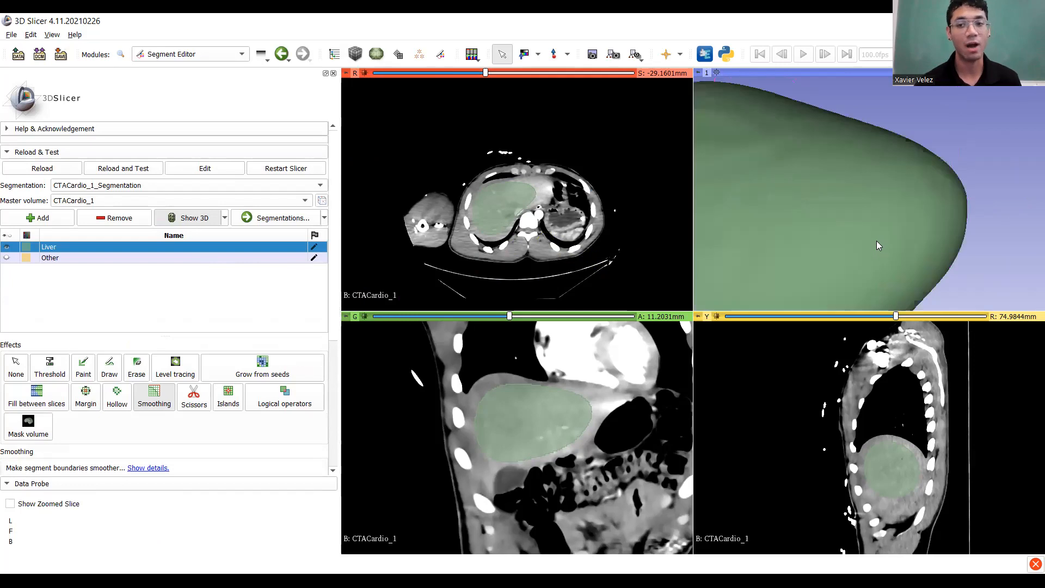
{"action": "scroll", "coordinate": [874, 238], "scroll_direction": "down", "scroll_amount": 10}
{"action": "scroll", "coordinate": [873, 238], "scroll_direction": "down", "scroll_amount": 3}
{"action": "left_click_drag", "start_coordinate": [878, 207], "coordinate": [837, 229]}
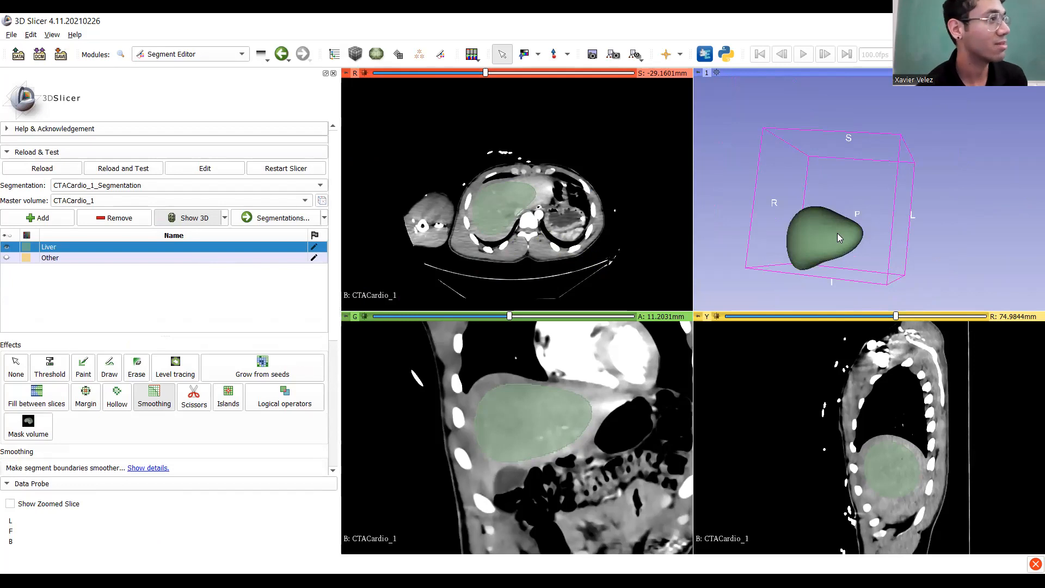
{"action": "scroll", "coordinate": [847, 235], "scroll_direction": "down", "scroll_amount": 8}
{"action": "left_click_drag", "start_coordinate": [850, 231], "coordinate": [725, 368]}
{"action": "scroll", "coordinate": [899, 182], "scroll_direction": "down", "scroll_amount": 6}
{"action": "scroll", "coordinate": [769, 271], "scroll_direction": "up", "scroll_amount": 4}
{"action": "middle_click_drag", "start_coordinate": [769, 271], "coordinate": [901, 114]}
{"action": "scroll", "coordinate": [846, 157], "scroll_direction": "up", "scroll_amount": 6}
{"action": "middle_click_drag", "start_coordinate": [855, 231], "coordinate": [898, 197]}
{"action": "scroll", "coordinate": [839, 227], "scroll_direction": "up", "scroll_amount": 5}
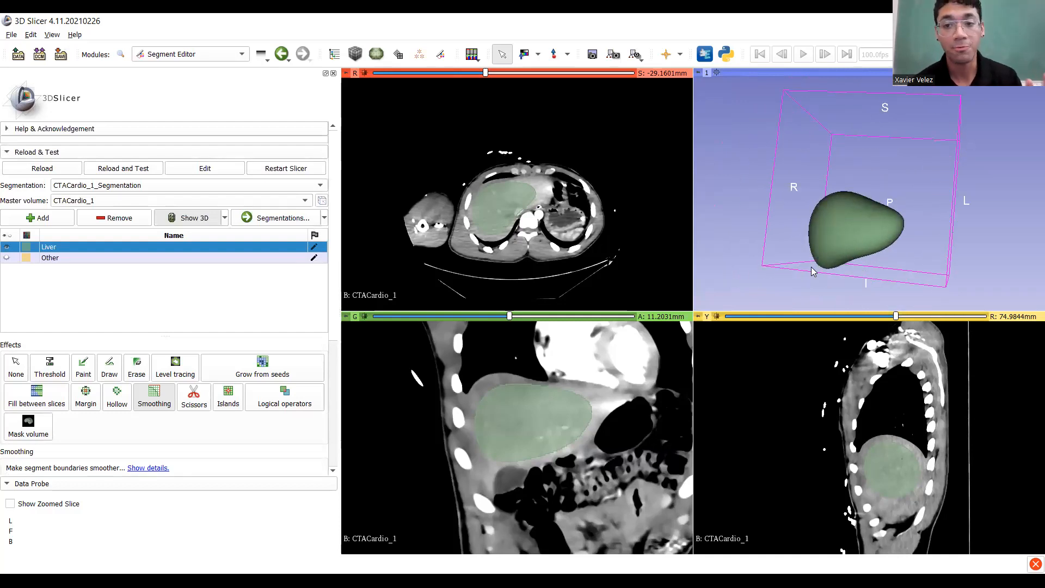
{"action": "left_click_drag", "start_coordinate": [866, 254], "coordinate": [892, 208]}
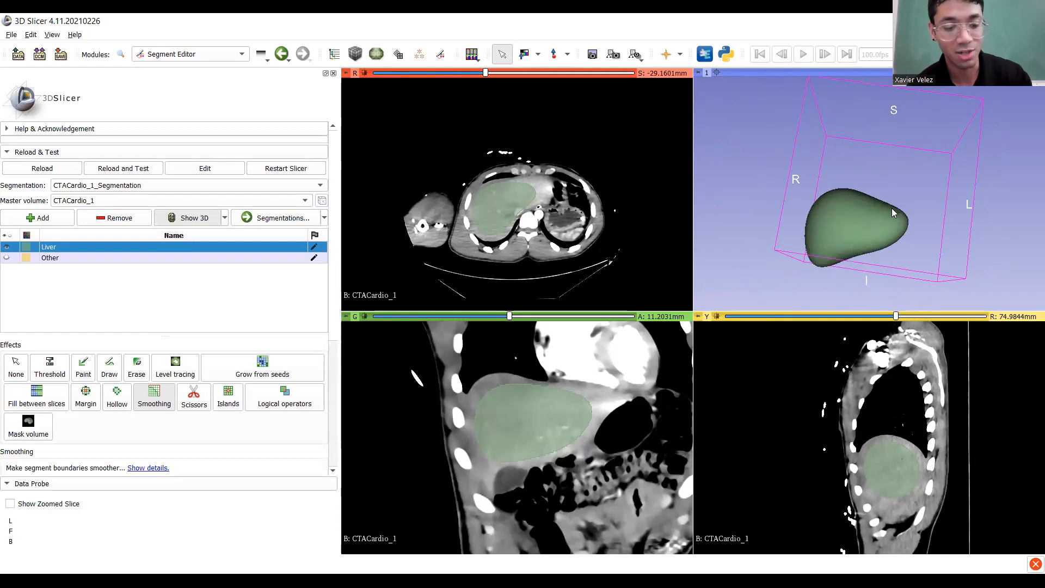
Undo the 24mm smoothing and apply a 5mm Gaussian to the liver instead.
{"action": "key", "text": "ctrl+z"}
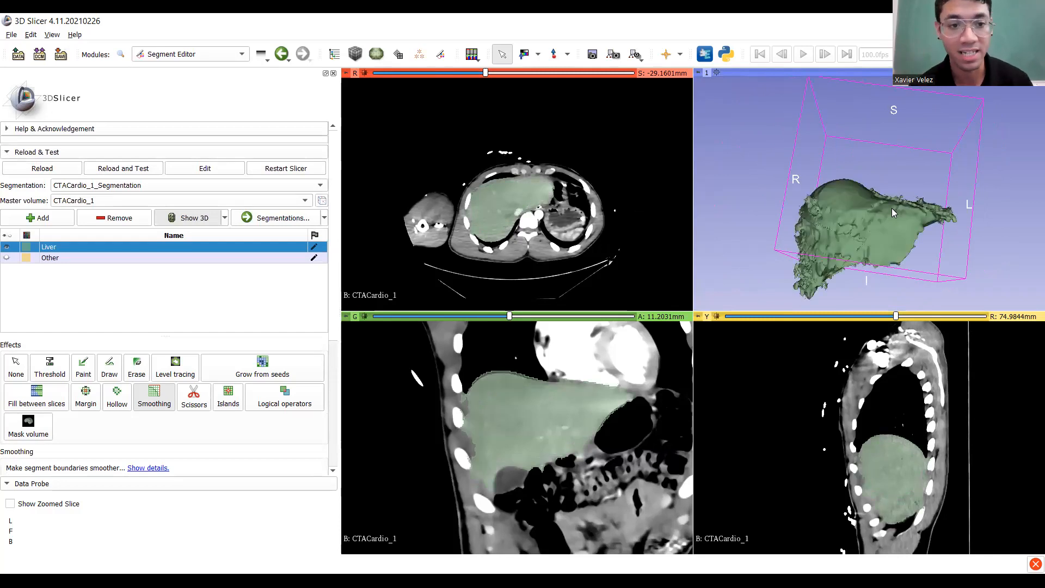
{"action": "scroll", "coordinate": [202, 371], "scroll_direction": "down", "scroll_amount": 5}
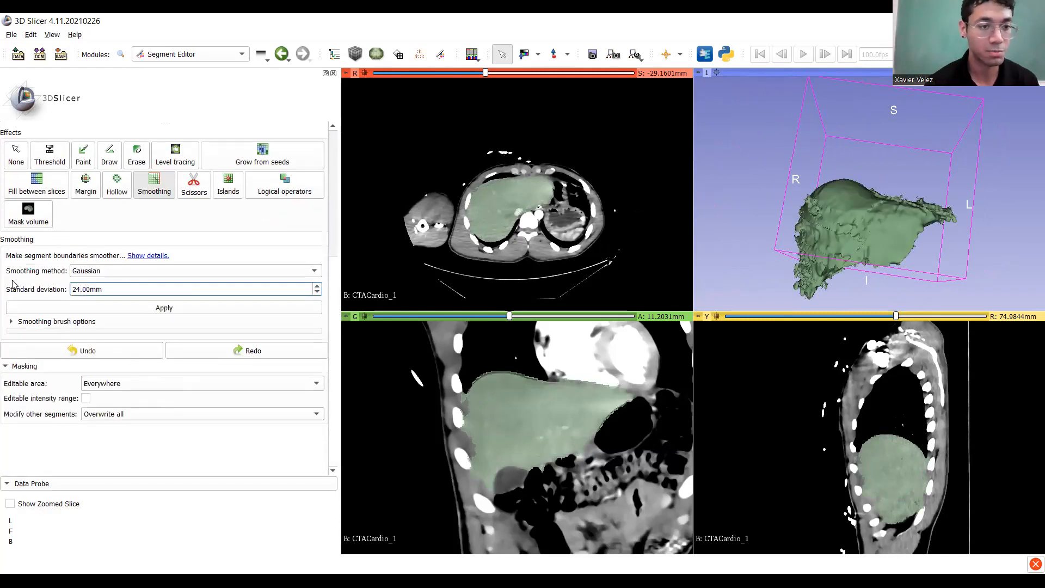
{"action": "key", "text": "BackSpace"}
{"action": "key", "text": "BackSpace"}
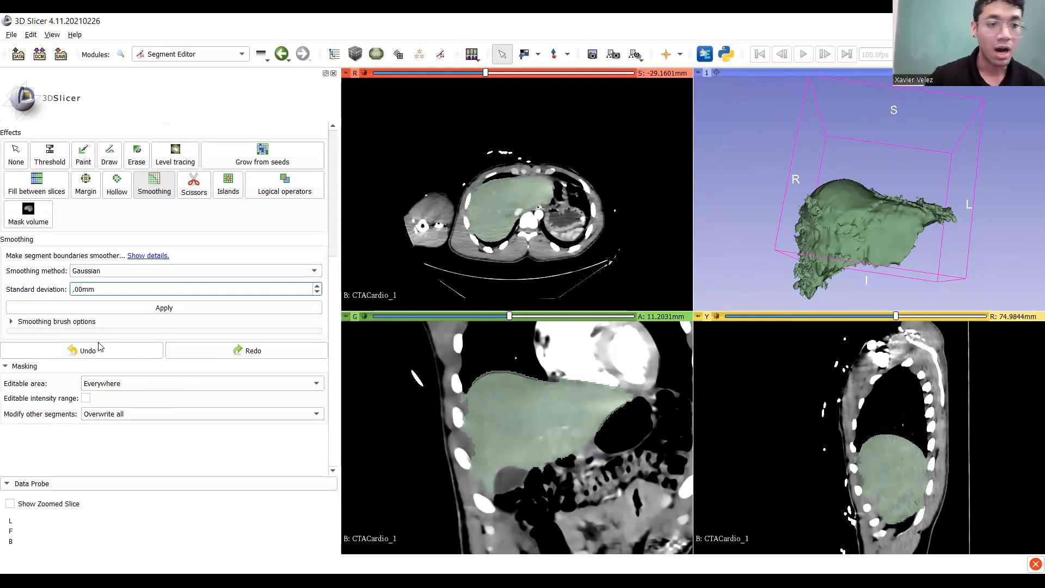
{"action": "type", "text": "5"}
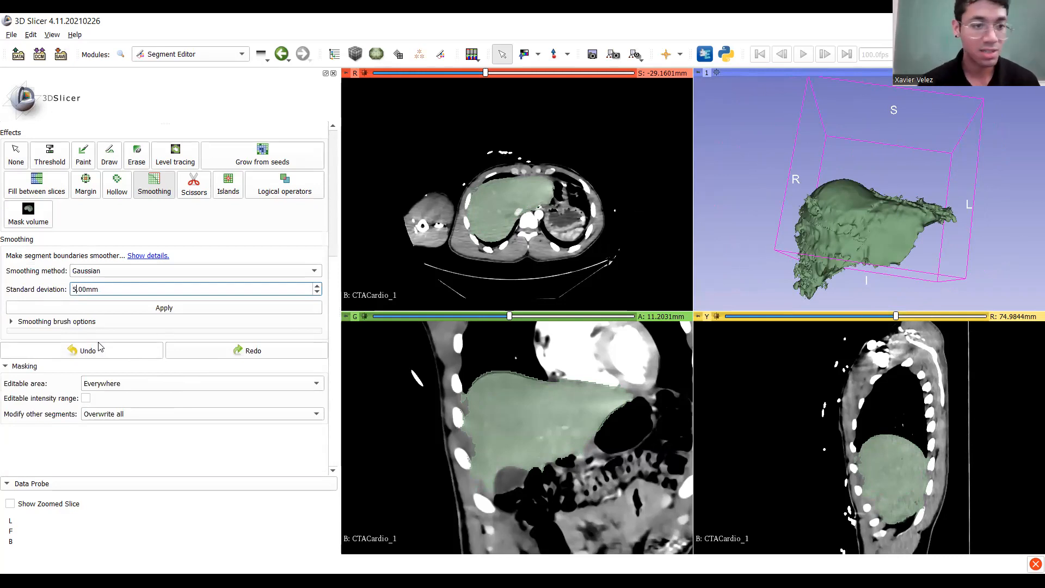
{"action": "left_click", "coordinate": [140, 307]}
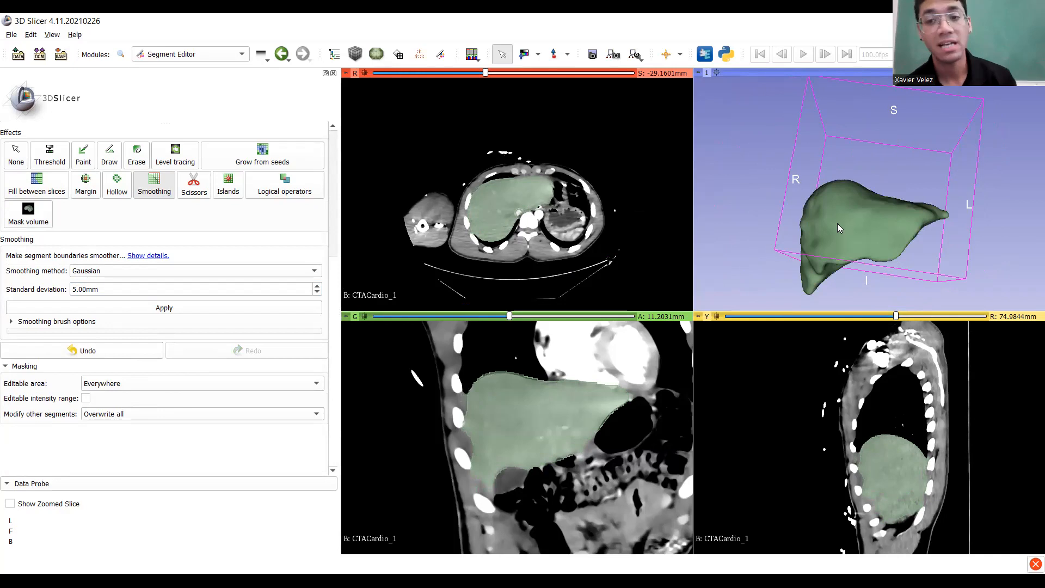
Rotate and zoom the 3D view to inspect the 5mm-smoothed liver from several sides.
{"action": "left_click_drag", "start_coordinate": [867, 227], "coordinate": [889, 244]}
{"action": "scroll", "coordinate": [822, 228], "scroll_direction": "up", "scroll_amount": 4}
{"action": "left_click_drag", "start_coordinate": [821, 233], "coordinate": [842, 182]}
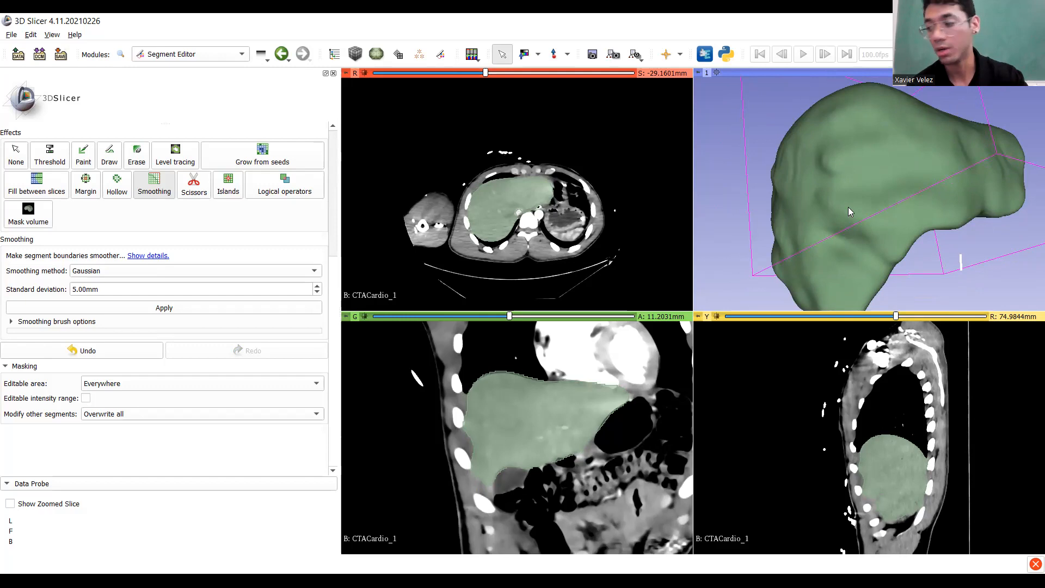
{"action": "scroll", "coordinate": [823, 188], "scroll_direction": "down", "scroll_amount": 5}
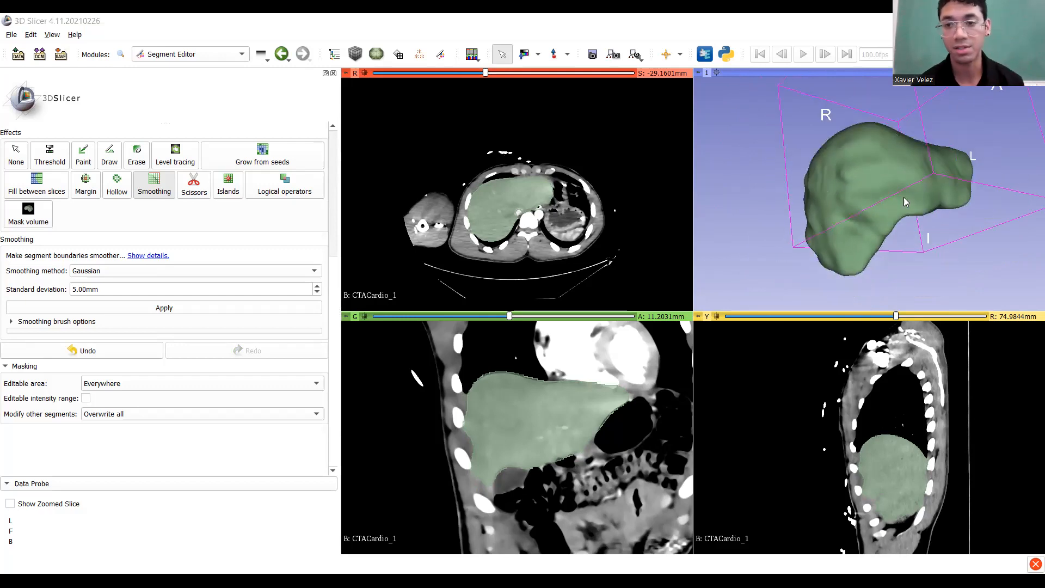
{"action": "left_click_drag", "start_coordinate": [904, 197], "coordinate": [881, 218]}
Undo the 5mm smoothing, set the standard deviation to 6.50mm, and apply it.
{"action": "key", "text": "ctrl+z"}
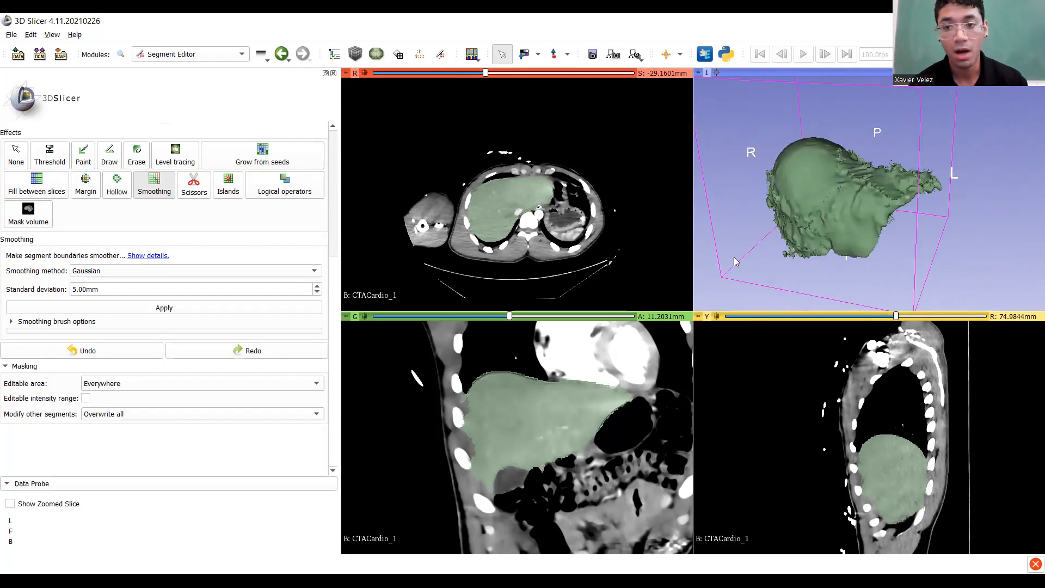
{"action": "left_click", "coordinate": [81, 289]}
{"action": "key", "text": "Up"}
{"action": "key", "text": "BackSpace"}
{"action": "type", "text": "5"}
{"action": "left_click", "coordinate": [117, 311]}
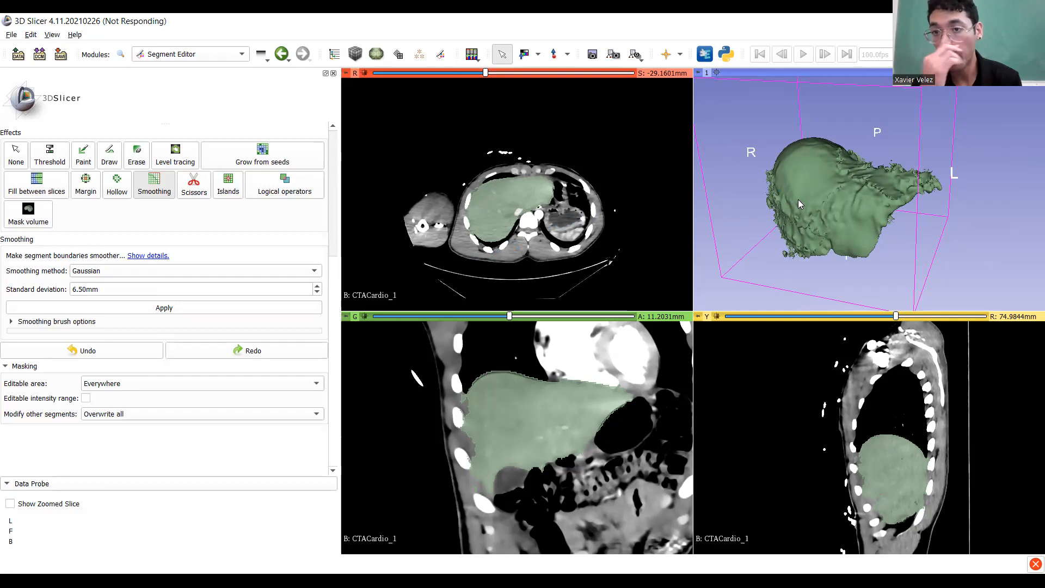
Rotate and zoom the 3D view to inspect the 6.50mm-smoothed liver toward a frontal view.
{"action": "left_click_drag", "start_coordinate": [798, 199], "coordinate": [744, 197]}
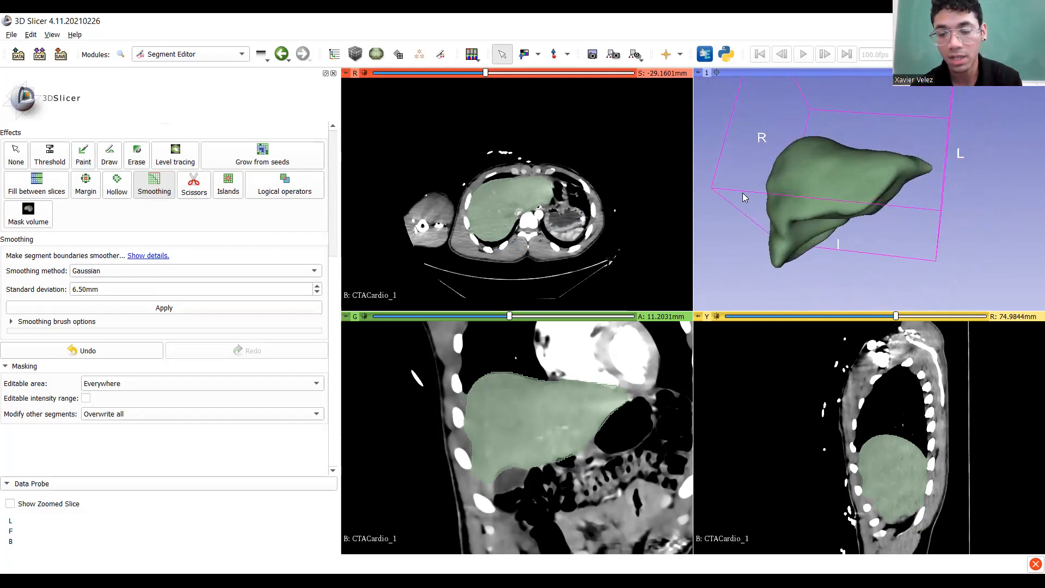
{"action": "scroll", "coordinate": [745, 198], "scroll_direction": "up", "scroll_amount": 2}
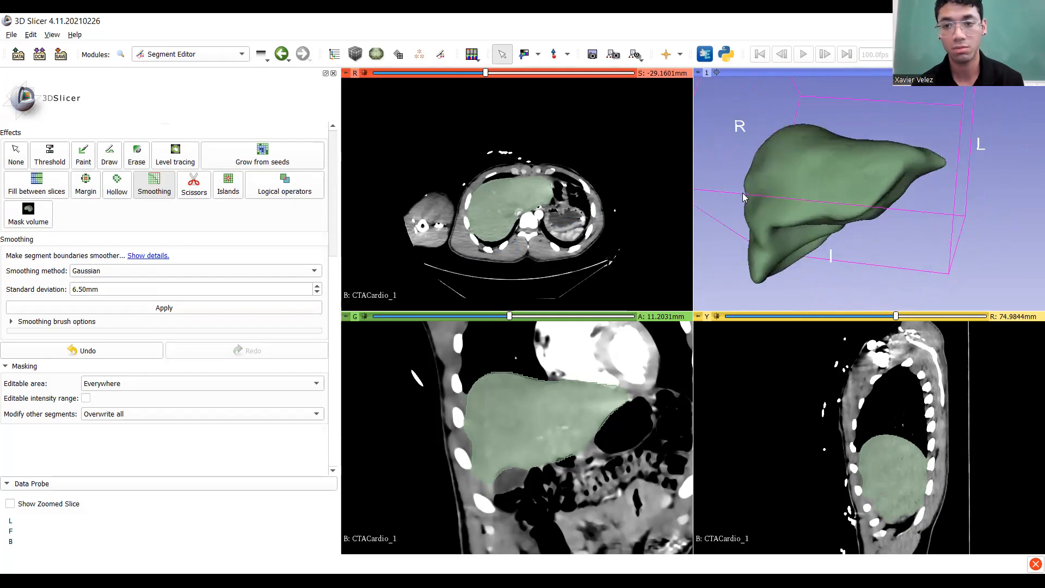
{"action": "left_click_drag", "start_coordinate": [784, 205], "coordinate": [747, 226]}
{"action": "scroll", "coordinate": [800, 244], "scroll_direction": "up", "scroll_amount": 5}
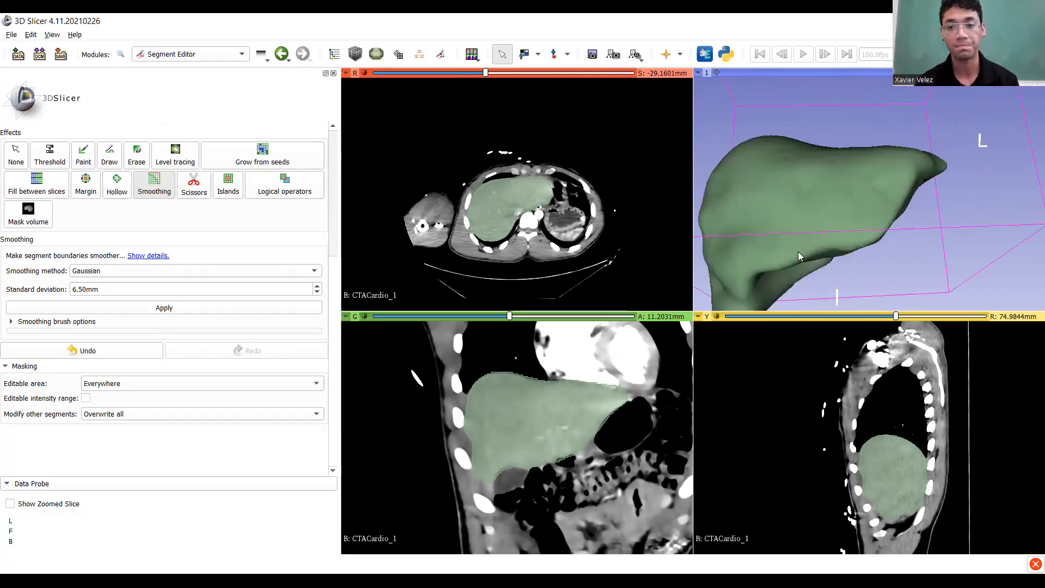
{"action": "left_click_drag", "start_coordinate": [868, 217], "coordinate": [872, 221]}
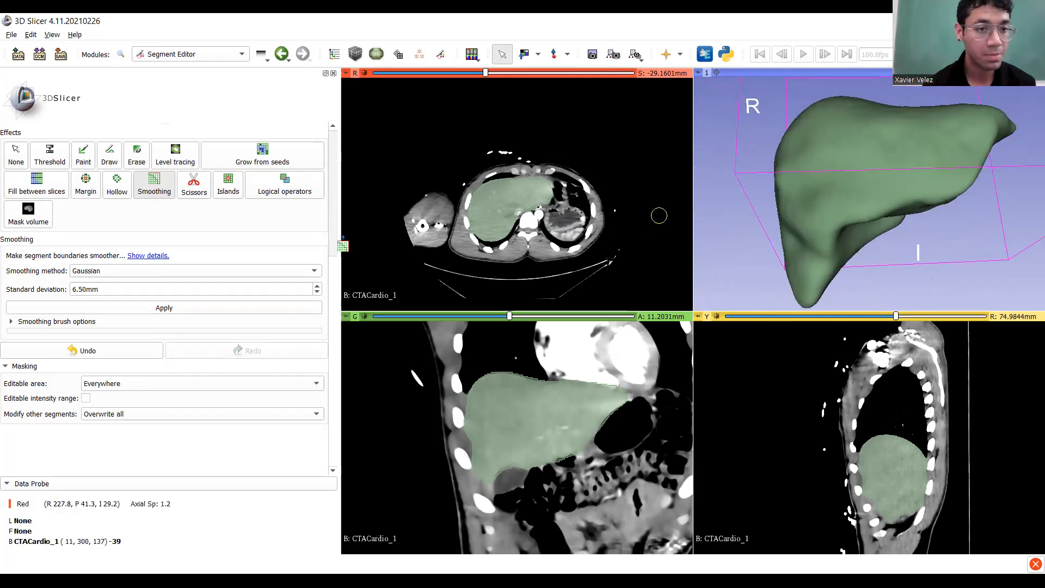
{"action": "scroll", "coordinate": [182, 303], "scroll_direction": "up", "scroll_amount": 5}
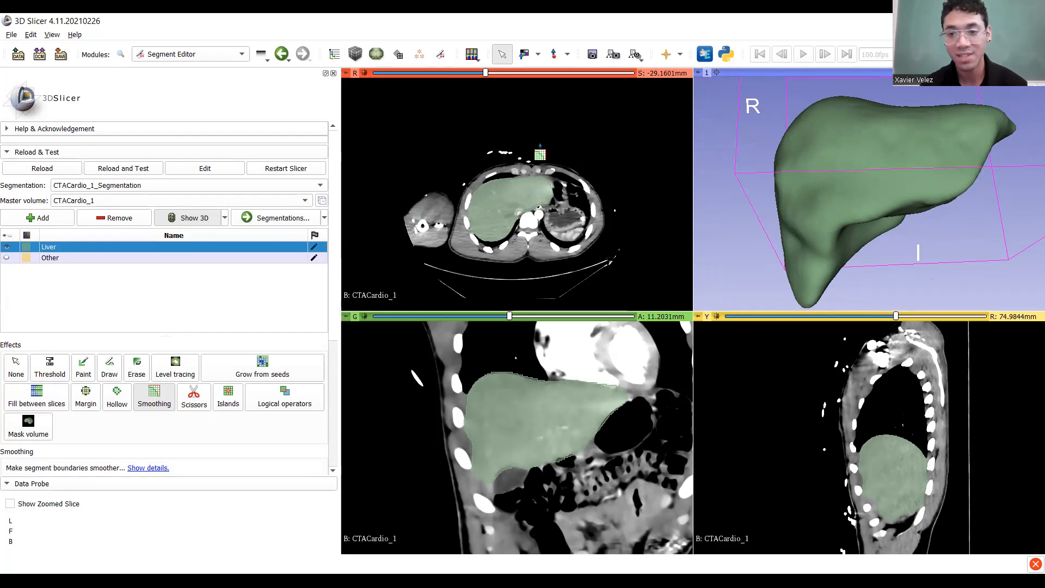
{"action": "left_click_drag", "start_coordinate": [795, 234], "coordinate": [889, 170]}
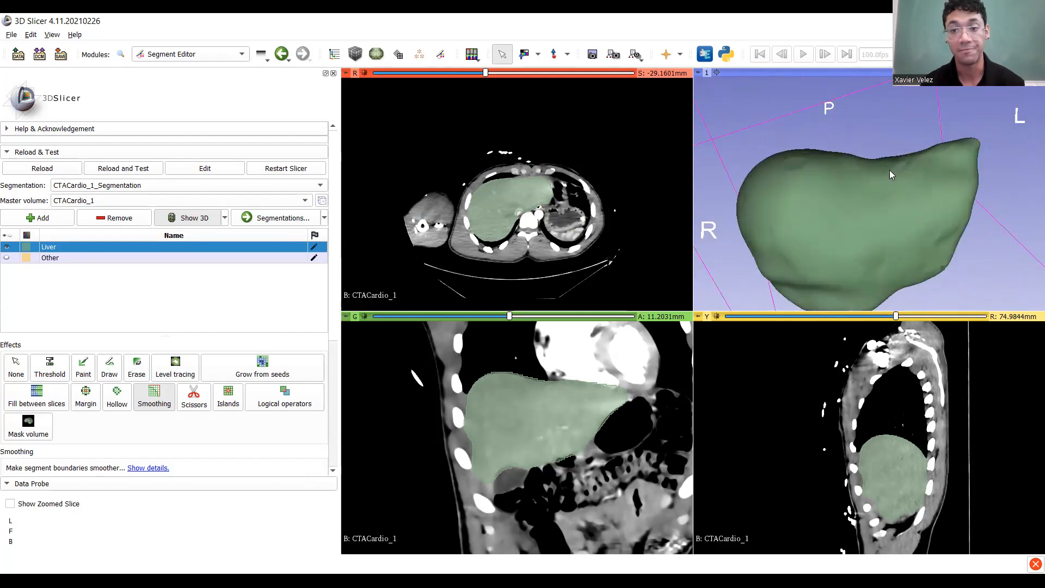
{"action": "mouse_move", "coordinate": [822, 213]}
{"action": "left_mouse_down"}
{"action": "mouse_move", "coordinate": [831, 179]}
{"action": "mouse_move", "coordinate": [877, 195]}
{"action": "mouse_move", "coordinate": [873, 166]}
{"action": "mouse_move", "coordinate": [667, 264]}
{"action": "mouse_move", "coordinate": [477, 192]}
{"action": "mouse_move", "coordinate": [767, 207]}
{"action": "mouse_move", "coordinate": [978, 187]}
{"action": "mouse_move", "coordinate": [942, 180]}
{"action": "mouse_move", "coordinate": [833, 194]}
{"action": "mouse_move", "coordinate": [856, 248]}
{"action": "mouse_move", "coordinate": [838, 190]}
{"action": "mouse_move", "coordinate": [803, 218]}
{"action": "mouse_move", "coordinate": [814, 215]}
{"action": "left_mouse_up"}
{"action": "scroll", "coordinate": [823, 197], "scroll_direction": "down", "scroll_amount": 5}
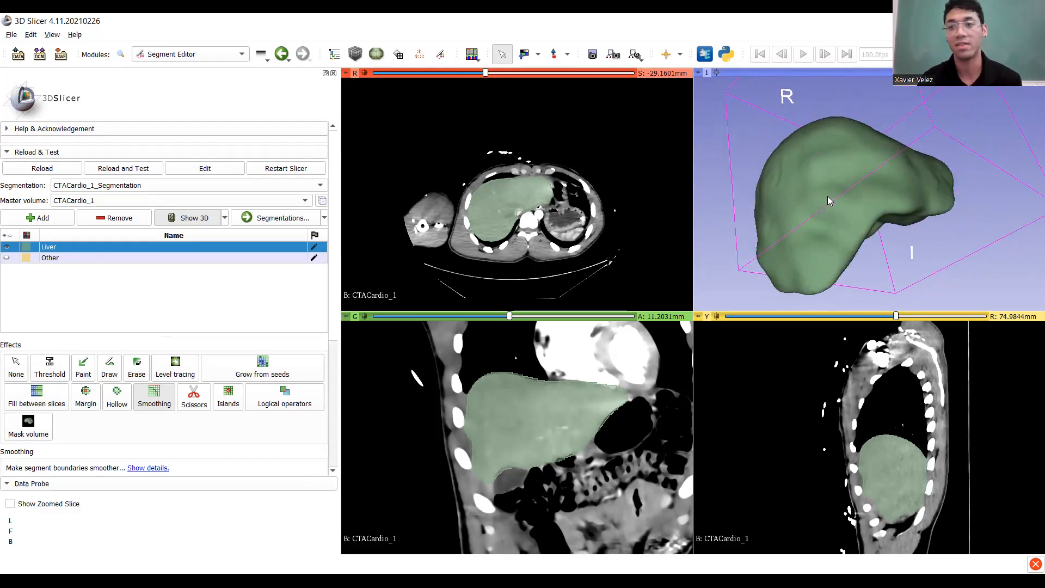
Rotate the liver to inspect its underside and other sides, then jump slice views to it.
{"action": "left_click_drag", "start_coordinate": [828, 202], "coordinate": [758, 234]}
{"action": "scroll", "coordinate": [830, 251], "scroll_direction": "up", "scroll_amount": 1}
{"action": "scroll", "coordinate": [829, 251], "scroll_direction": "up", "scroll_amount": 1}
{"action": "middle_click_drag", "start_coordinate": [876, 256], "coordinate": [988, 150]}
{"action": "left_click_drag", "start_coordinate": [987, 234], "coordinate": [920, 205]}
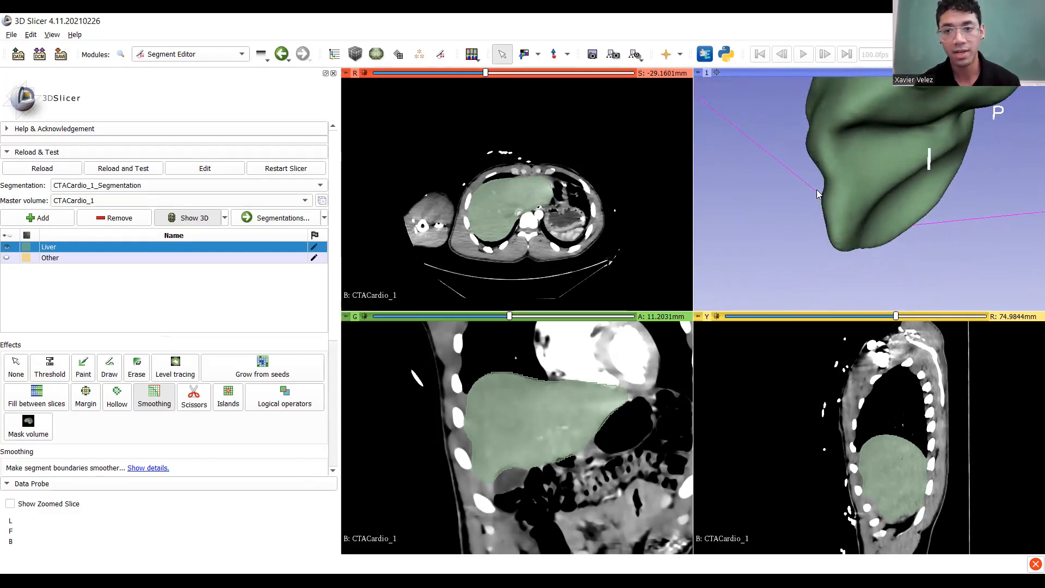
{"action": "left_click_drag", "start_coordinate": [823, 187], "coordinate": [906, 233]}
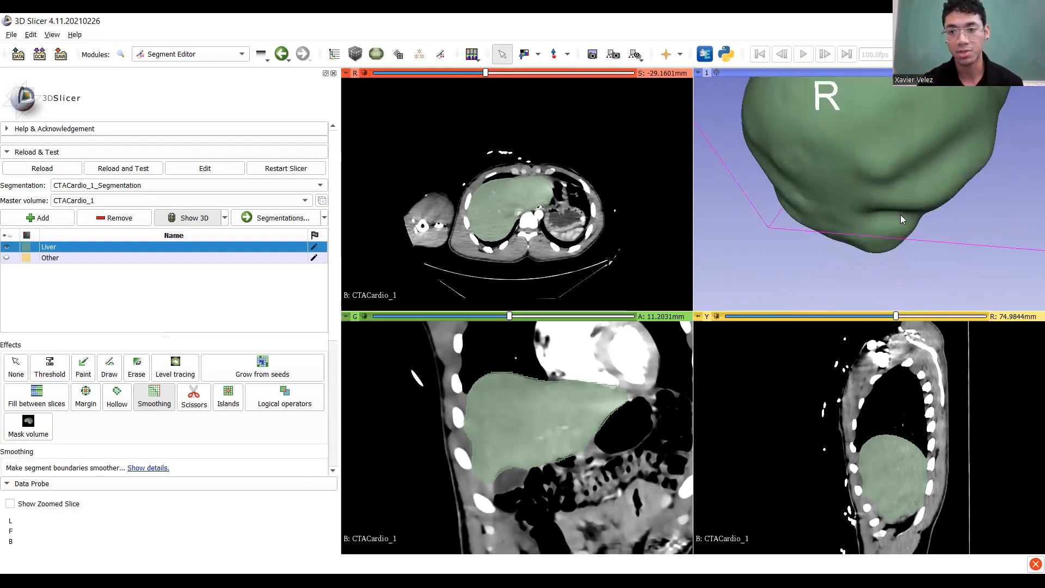
{"action": "left_click_drag", "start_coordinate": [862, 219], "coordinate": [929, 189]}
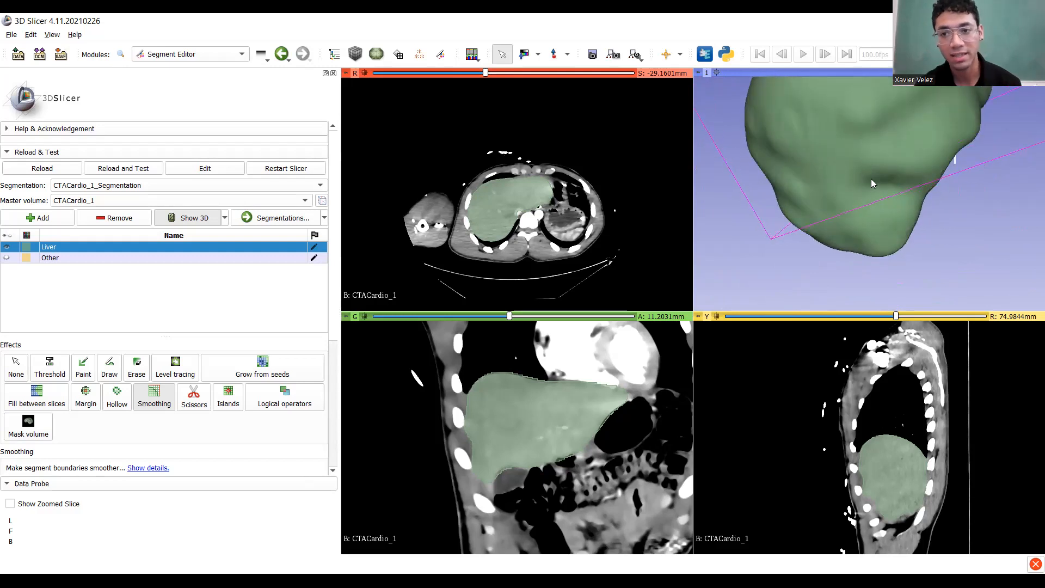
{"action": "left_click_drag", "start_coordinate": [883, 190], "coordinate": [765, 182]}
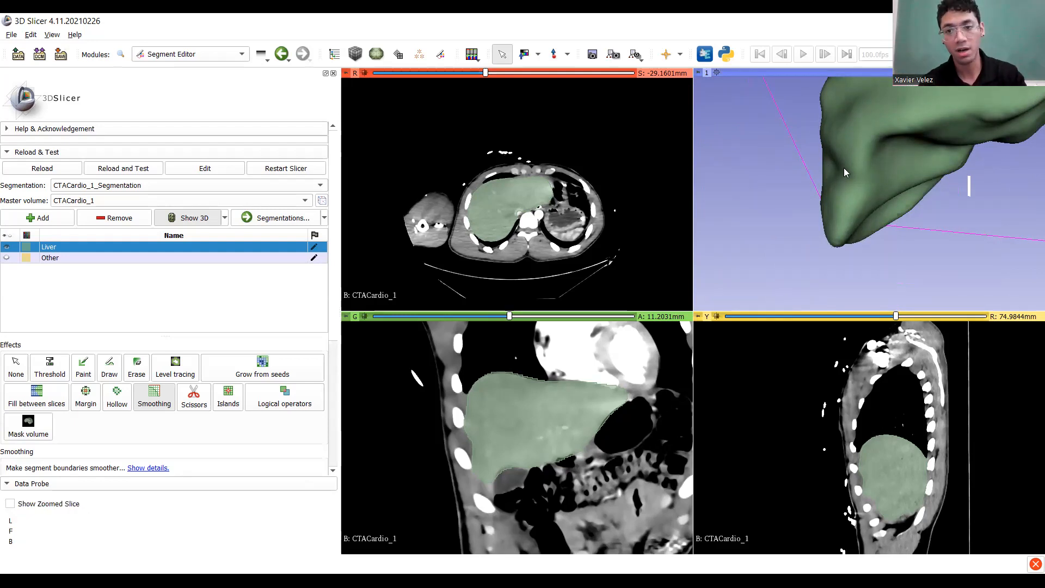
{"action": "key", "text": "shift"}
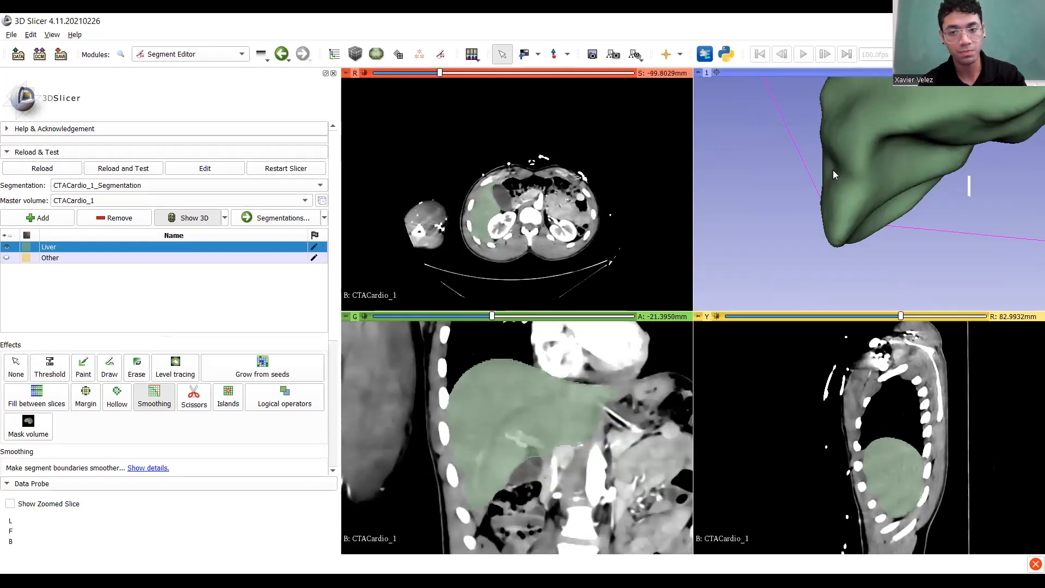
Select Paint with a round brush, zoom the coronal slice onto the liver edge, and adjust brush size.
{"action": "left_click", "coordinate": [83, 366]}
{"action": "middle_click_drag", "start_coordinate": [470, 483], "coordinate": [514, 429]}
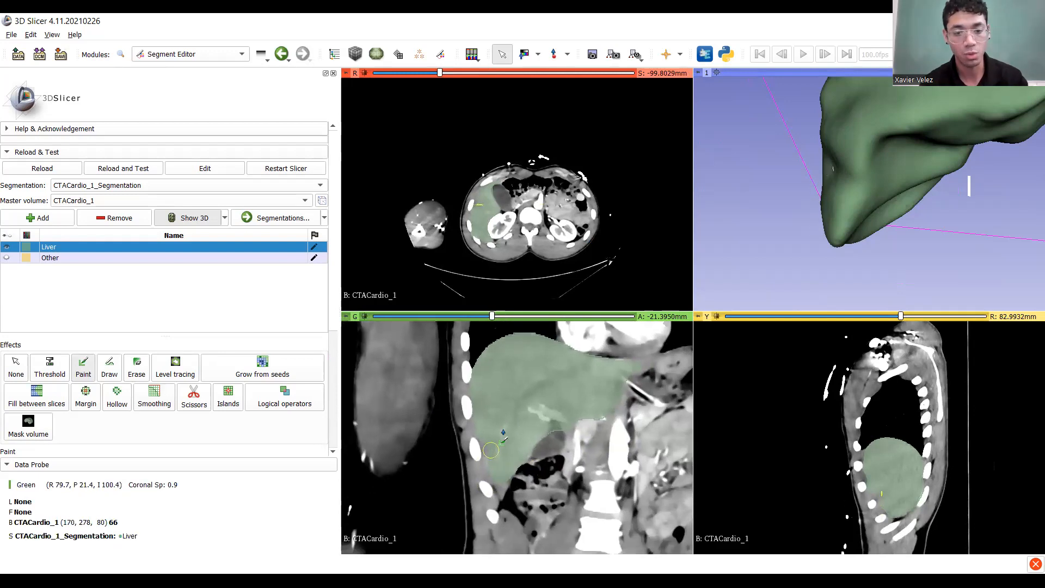
{"action": "scroll", "coordinate": [517, 424], "scroll_direction": "up", "scroll_amount": 4, "text": "ctrl"}
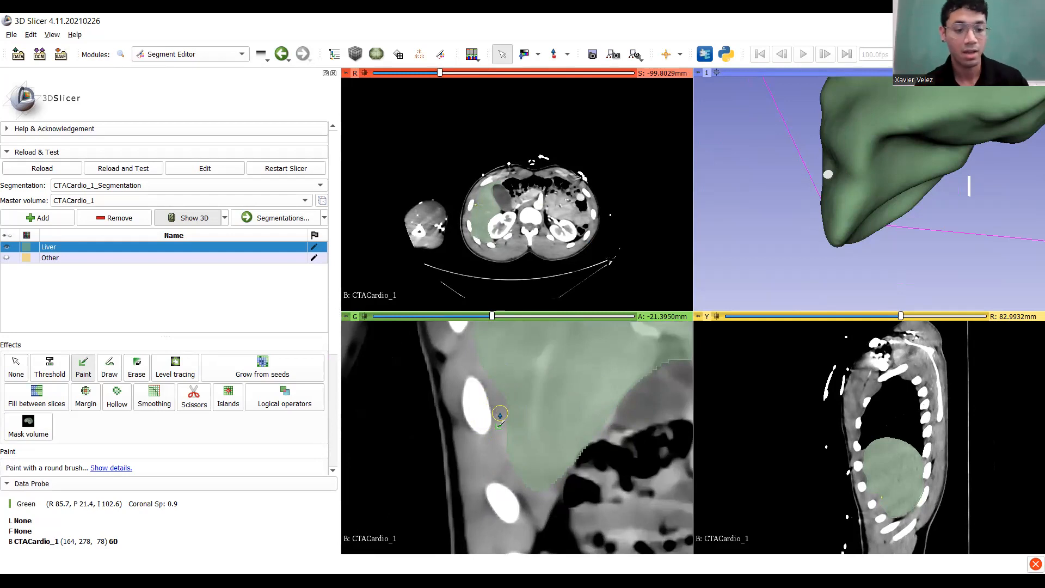
{"action": "scroll", "coordinate": [500, 415], "scroll_direction": "up", "scroll_amount": 15, "text": "shift"}
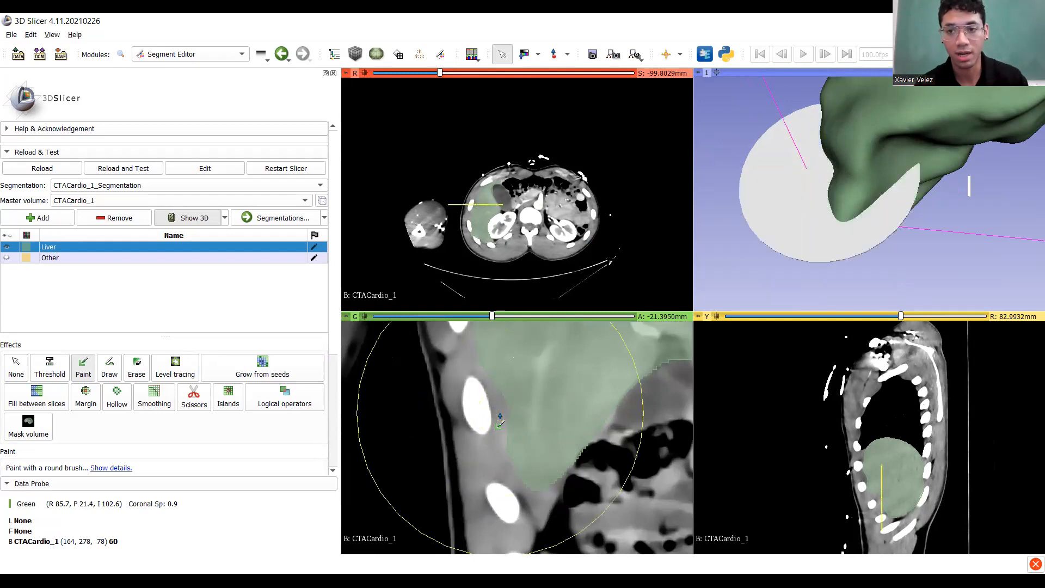
{"action": "scroll", "coordinate": [499, 418], "scroll_direction": "down", "scroll_amount": 8, "text": "shift"}
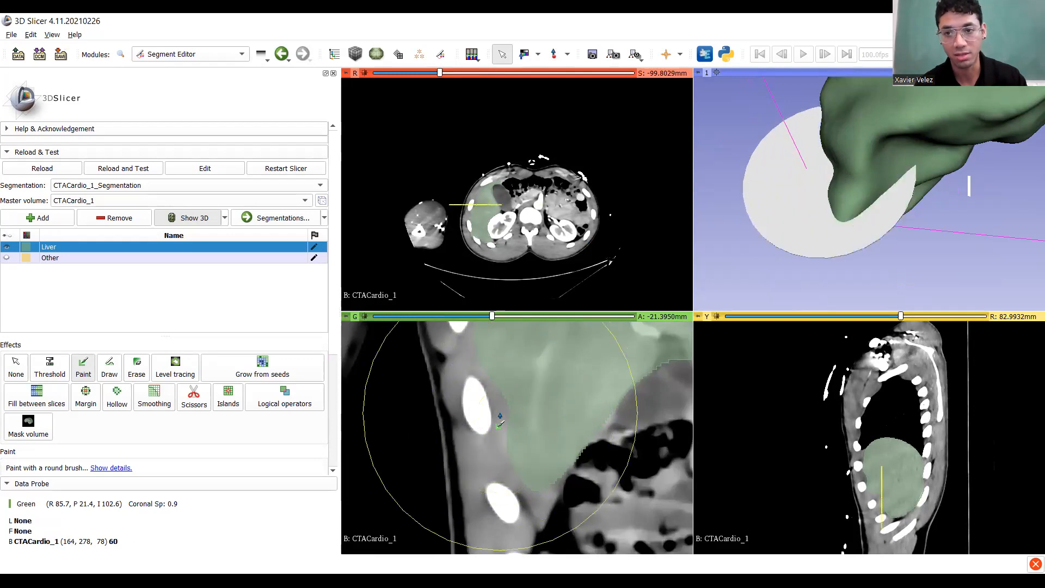
{"action": "scroll", "coordinate": [500, 418], "scroll_direction": "up", "scroll_amount": 10, "text": "shift"}
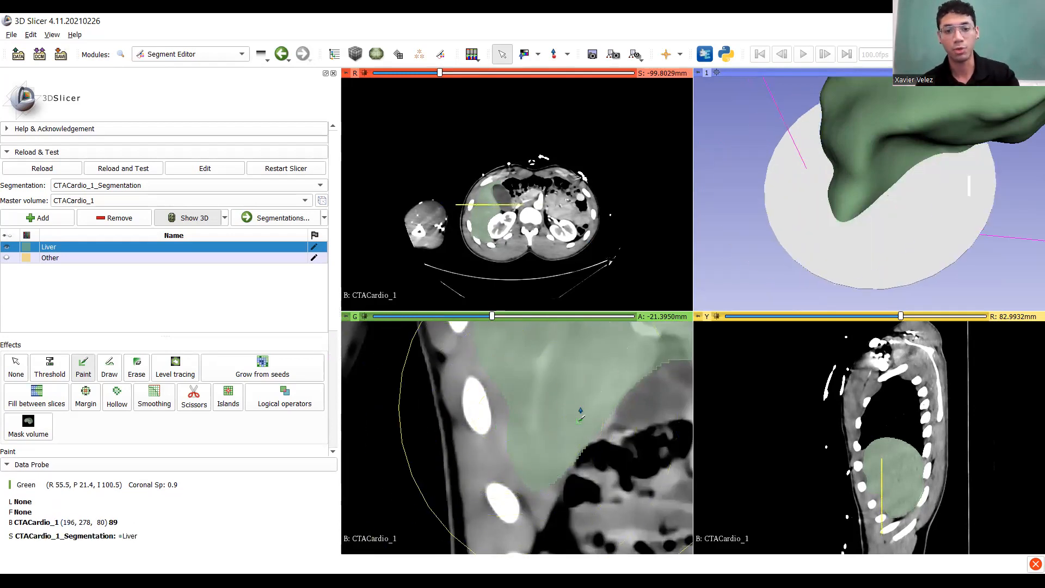
{"action": "scroll", "coordinate": [479, 419], "scroll_direction": "down", "scroll_amount": 8, "text": "shift"}
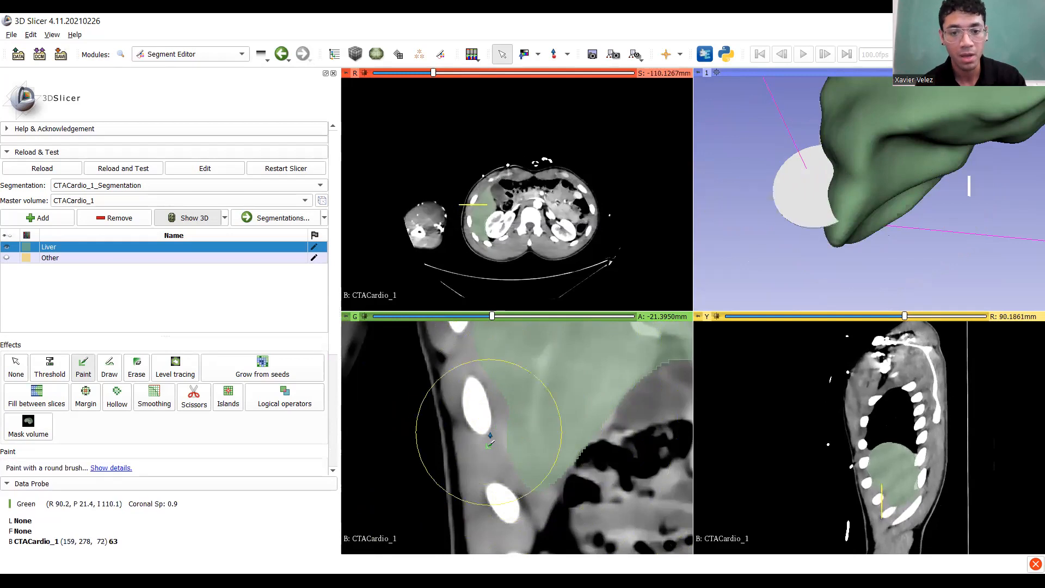
{"action": "scroll", "coordinate": [523, 430], "scroll_direction": "up", "scroll_amount": 3, "text": "ctrl"}
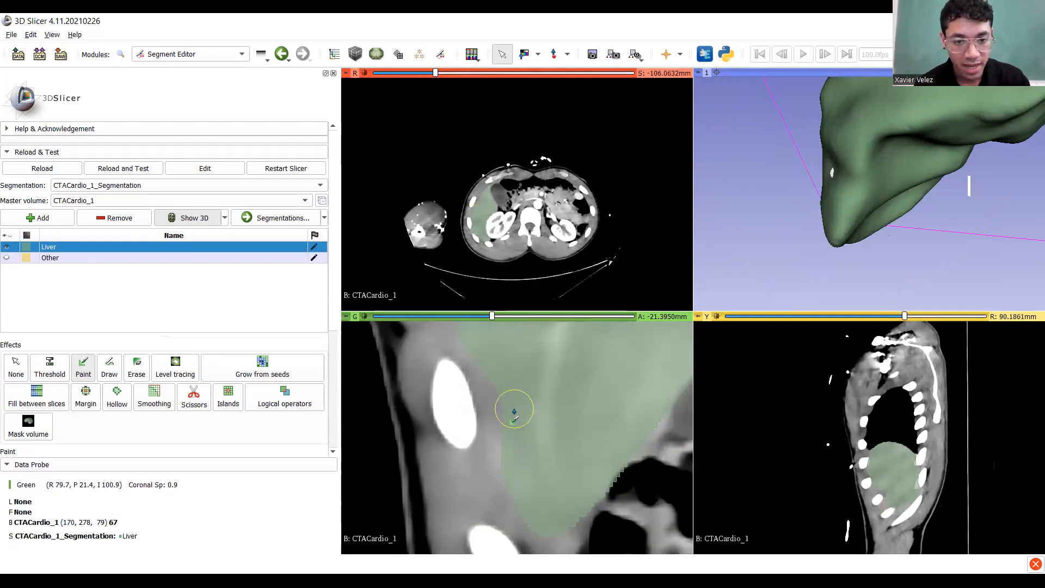
Pan and step through coronal slices to frame the liver border beside the rib.
{"action": "middle_click_drag", "start_coordinate": [526, 420], "coordinate": [559, 442]}
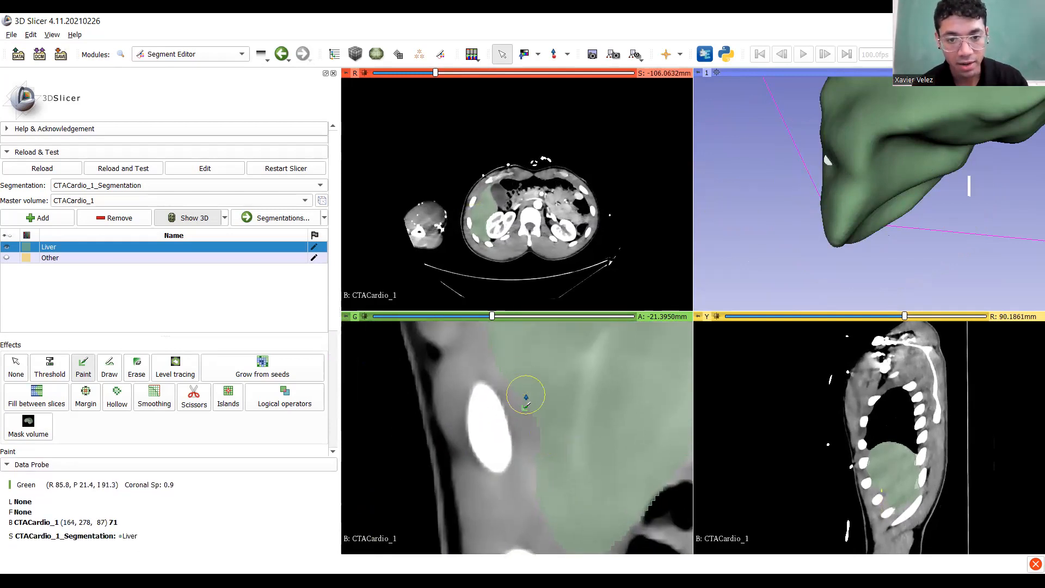
{"action": "scroll", "coordinate": [526, 395], "scroll_direction": "down", "scroll_amount": 1, "text": "ctrl"}
{"action": "scroll", "coordinate": [526, 400], "scroll_direction": "up", "scroll_amount": 2, "text": "ctrl"}
{"action": "scroll", "coordinate": [526, 400], "scroll_direction": "down", "scroll_amount": 1}
{"action": "middle_click_drag", "start_coordinate": [526, 396], "coordinate": [558, 420]}
{"action": "scroll", "coordinate": [557, 420], "scroll_direction": "down", "scroll_amount": 1, "text": "ctrl"}
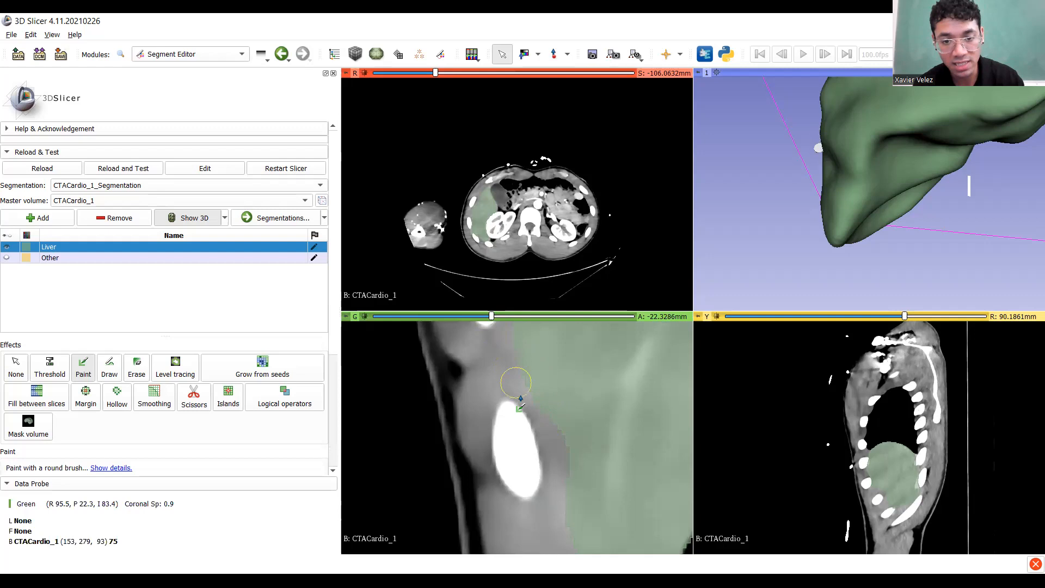
{"action": "scroll", "coordinate": [522, 403], "scroll_direction": "down", "scroll_amount": 6}
{"action": "scroll", "coordinate": [523, 404], "scroll_direction": "down", "scroll_amount": 5}
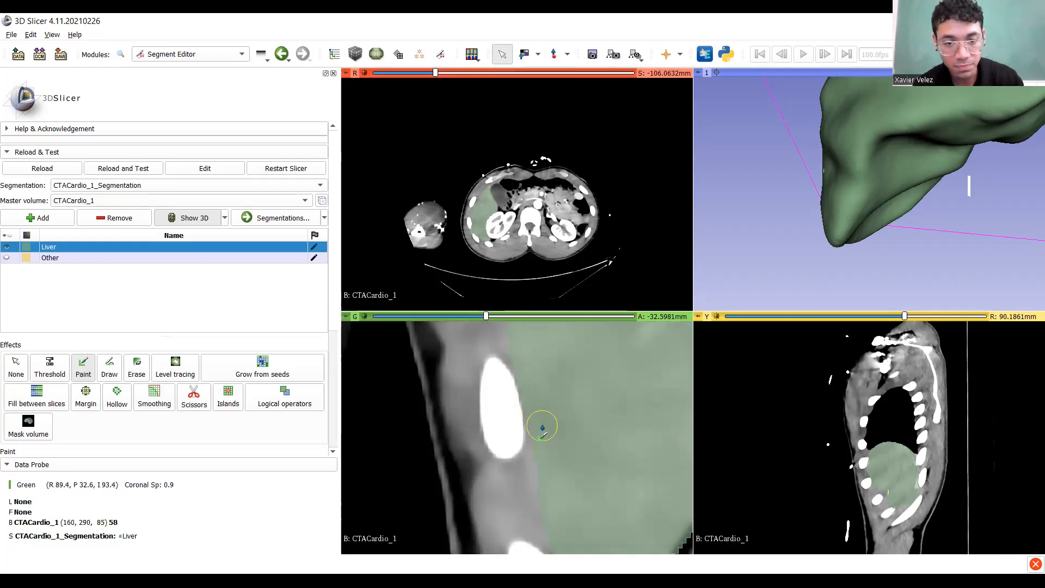
{"action": "scroll", "coordinate": [541, 428], "scroll_direction": "up", "scroll_amount": 2, "text": "ctrl"}
{"action": "middle_click_drag", "start_coordinate": [549, 429], "coordinate": [539, 380]}
Paint three strokes along the liver border beside the rib, then check them in 3D.
{"action": "mouse_move", "coordinate": [536, 383]}
{"action": "left_mouse_down"}
{"action": "mouse_move", "coordinate": [527, 384]}
{"action": "mouse_move", "coordinate": [537, 466]}
{"action": "left_mouse_up"}
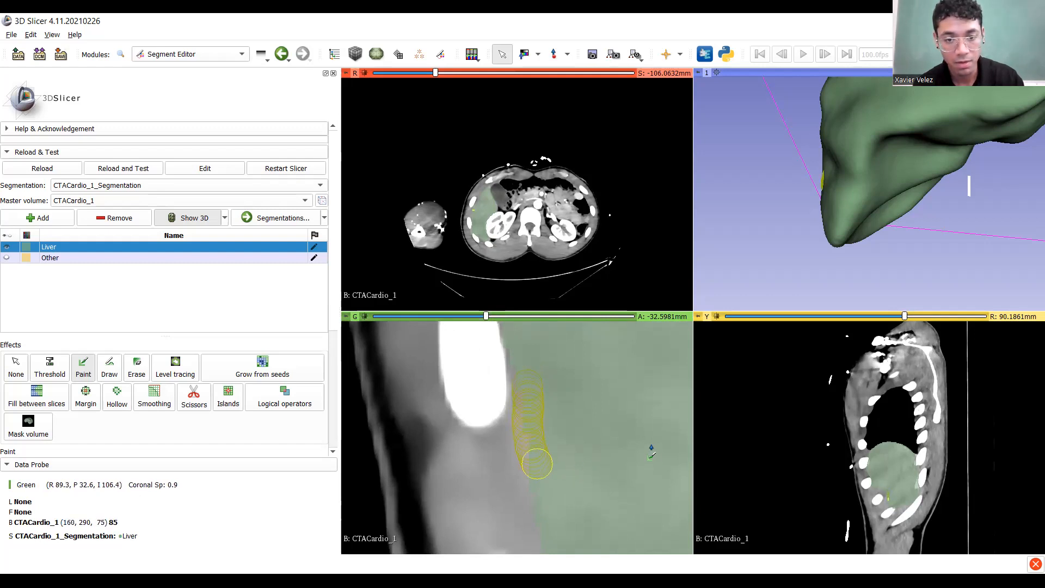
{"action": "left_click_drag", "start_coordinate": [537, 464], "coordinate": [539, 462]}
{"action": "scroll", "coordinate": [566, 423], "scroll_direction": "up", "scroll_amount": 1}
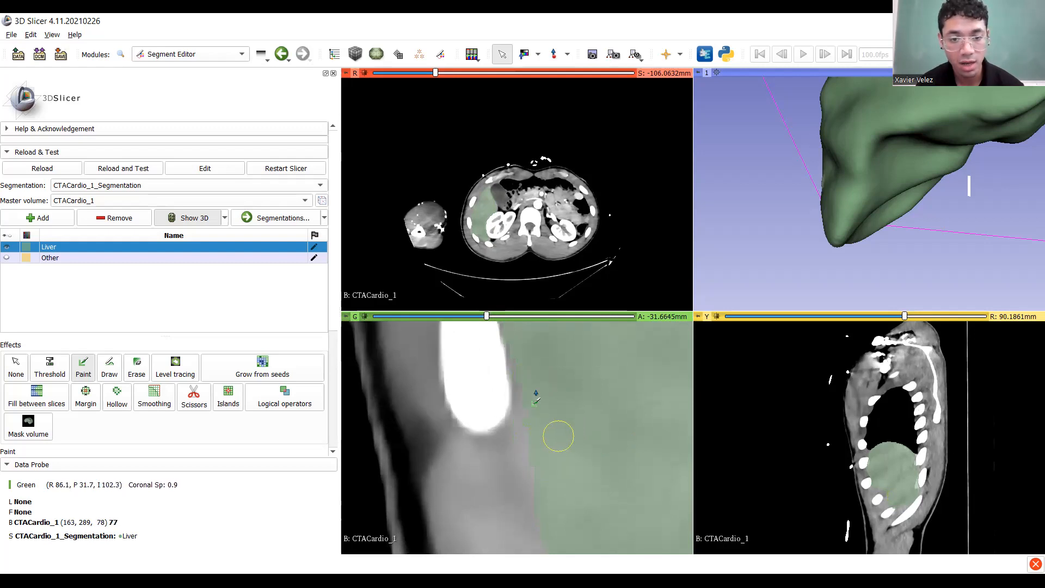
{"action": "mouse_move", "coordinate": [533, 396]}
{"action": "left_mouse_down"}
{"action": "mouse_move", "coordinate": [538, 461]}
{"action": "mouse_move", "coordinate": [561, 477]}
{"action": "left_mouse_up"}
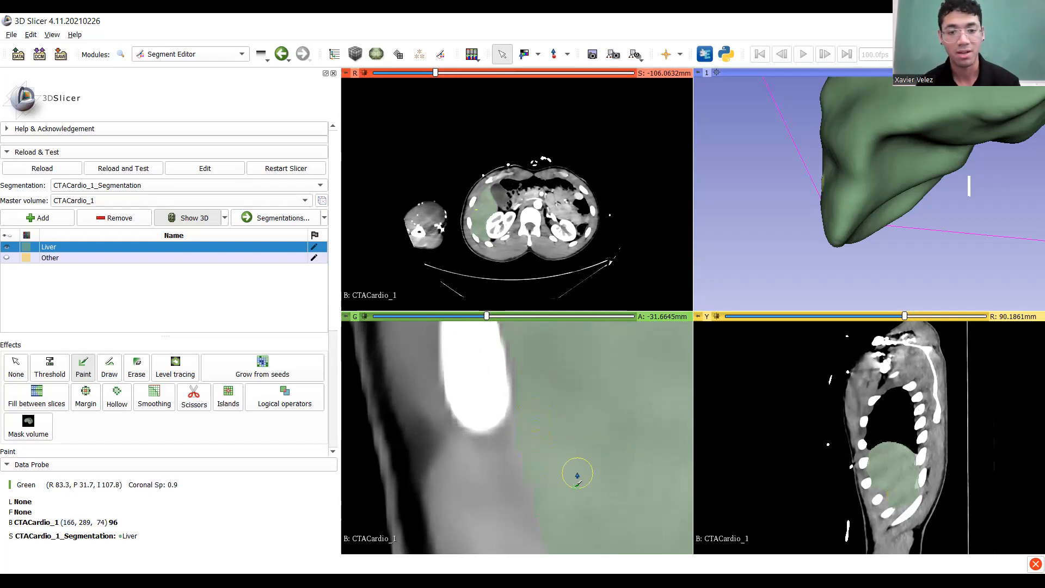
{"action": "scroll", "coordinate": [574, 474], "scroll_direction": "up", "scroll_amount": 1}
{"action": "left_click_drag", "start_coordinate": [532, 381], "coordinate": [542, 475]}
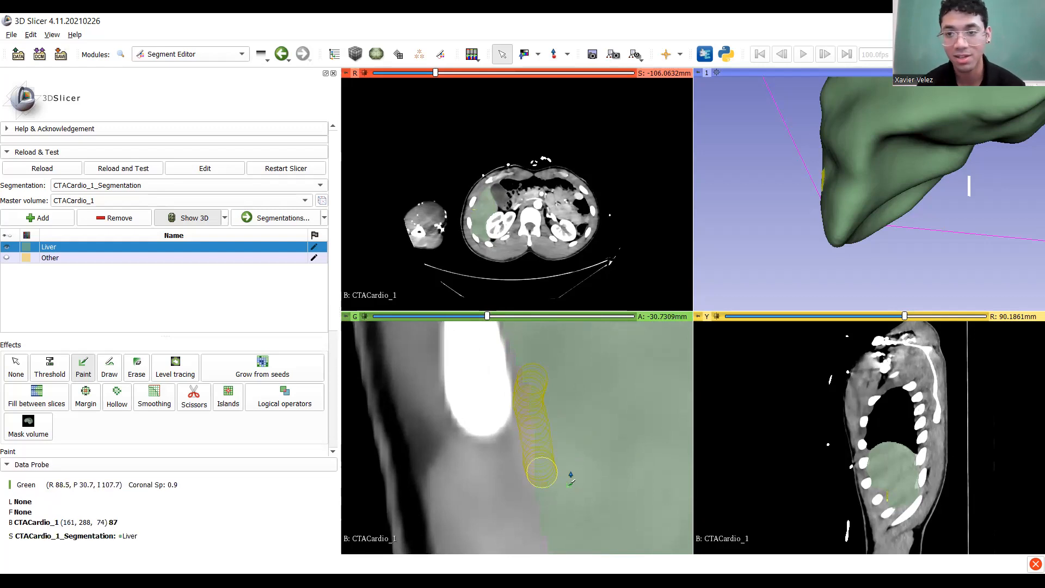
{"action": "mouse_move", "coordinate": [819, 194]}
{"action": "left_mouse_down"}
{"action": "mouse_move", "coordinate": [930, 218]}
{"action": "mouse_move", "coordinate": [981, 201]}
{"action": "mouse_move", "coordinate": [853, 165]}
{"action": "mouse_move", "coordinate": [850, 201]}
{"action": "mouse_move", "coordinate": [974, 202]}
{"action": "mouse_move", "coordinate": [759, 211]}
{"action": "left_mouse_up"}
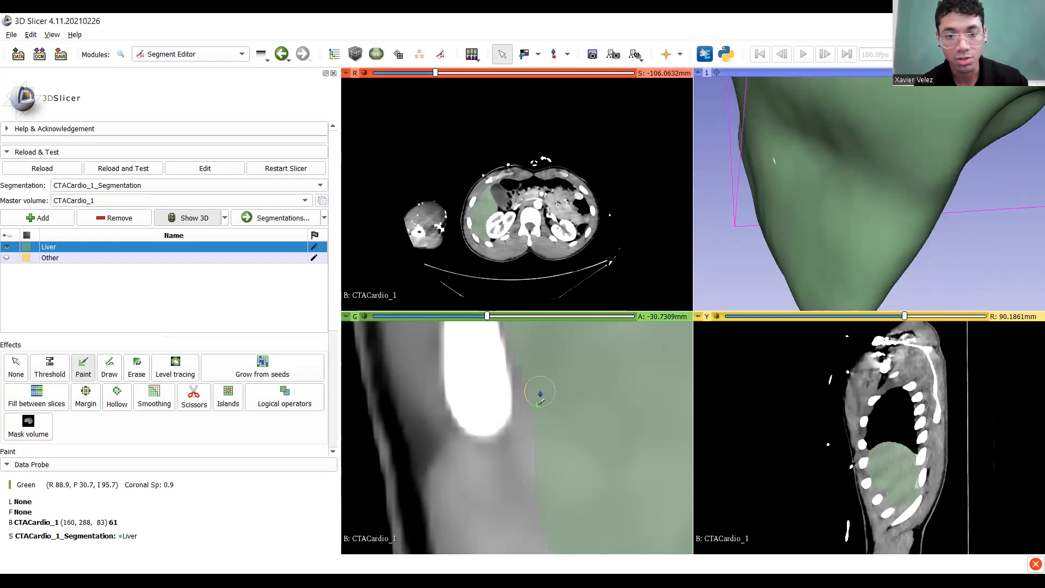
Paint the liver edge across four successive coronal slices, checking the 3D model.
{"action": "mouse_move", "coordinate": [540, 400]}
{"action": "left_mouse_down"}
{"action": "mouse_move", "coordinate": [534, 430]}
{"action": "mouse_move", "coordinate": [550, 460]}
{"action": "left_mouse_up"}
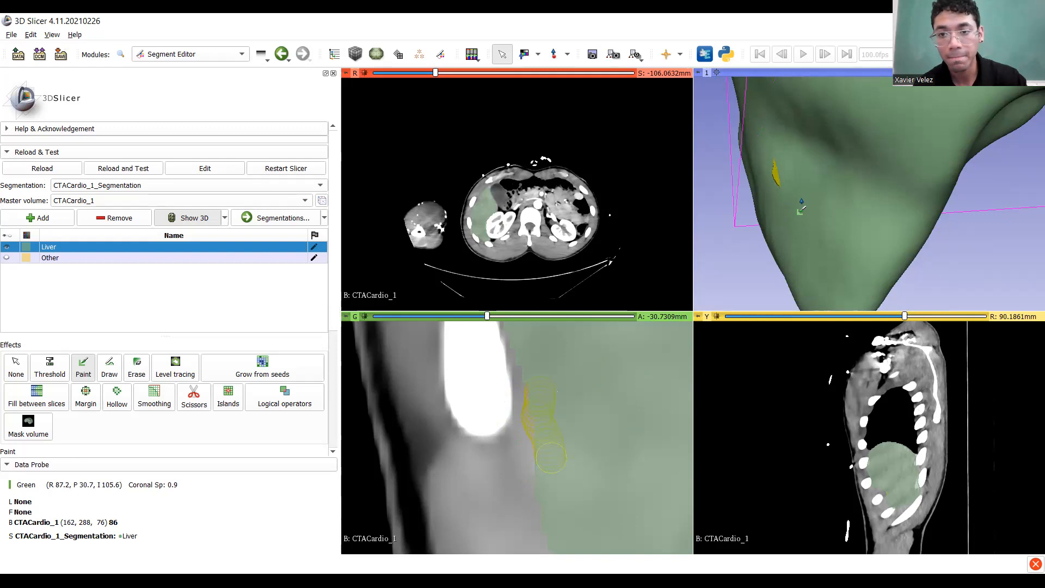
{"action": "left_click_drag", "start_coordinate": [799, 212], "coordinate": [748, 256]}
{"action": "scroll", "coordinate": [560, 458], "scroll_direction": "up", "scroll_amount": 1}
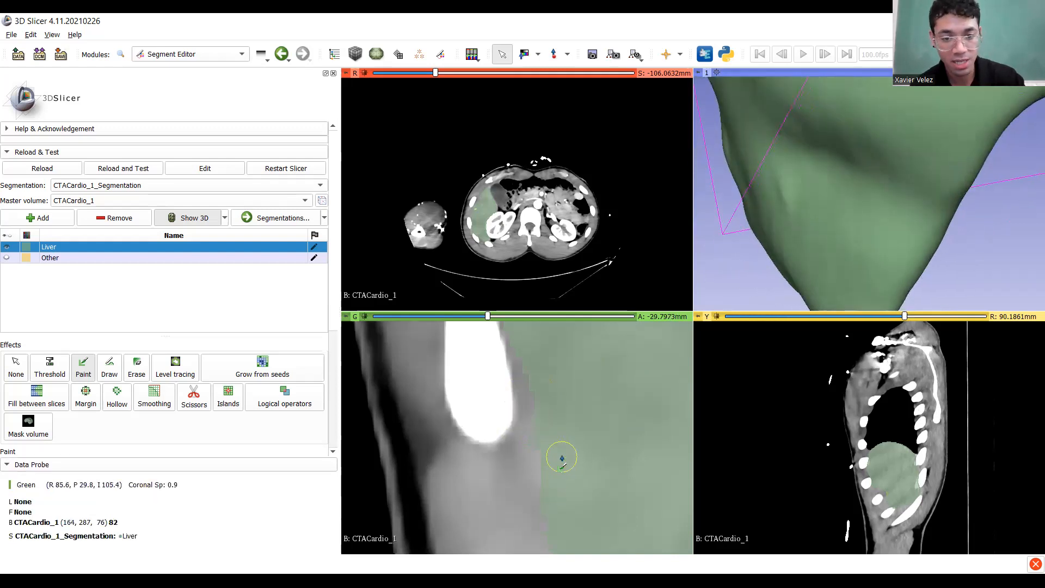
{"action": "left_click", "coordinate": [537, 384]}
{"action": "left_click_drag", "start_coordinate": [538, 383], "coordinate": [560, 467]}
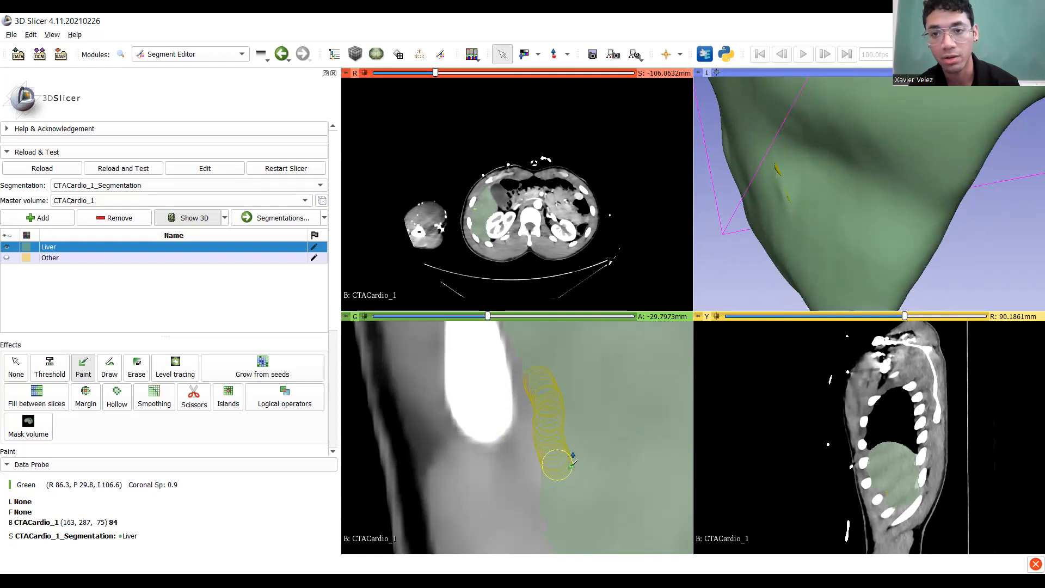
{"action": "scroll", "coordinate": [573, 454], "scroll_direction": "up", "scroll_amount": 1}
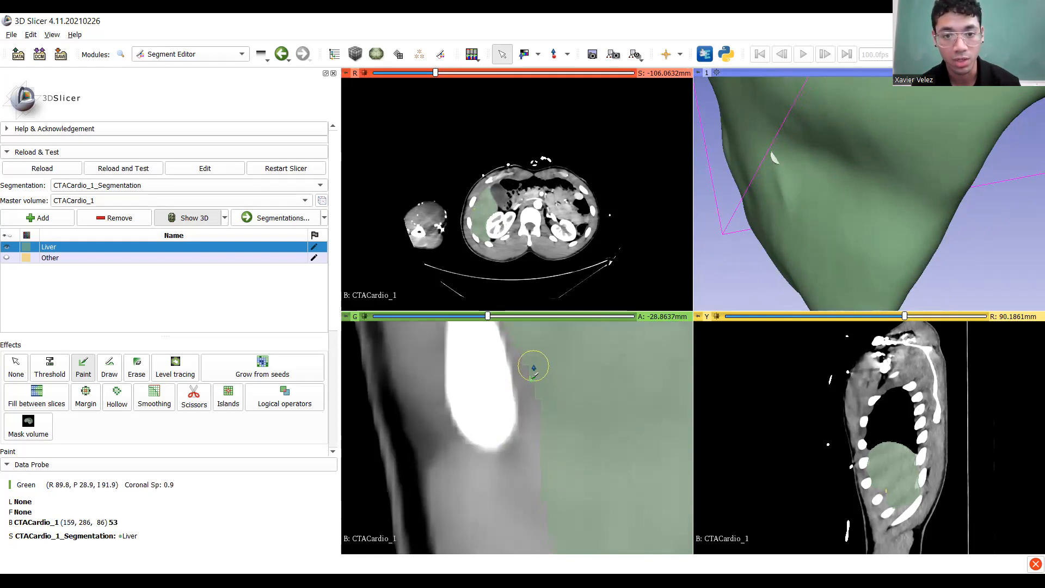
{"action": "left_click_drag", "start_coordinate": [540, 375], "coordinate": [560, 451]}
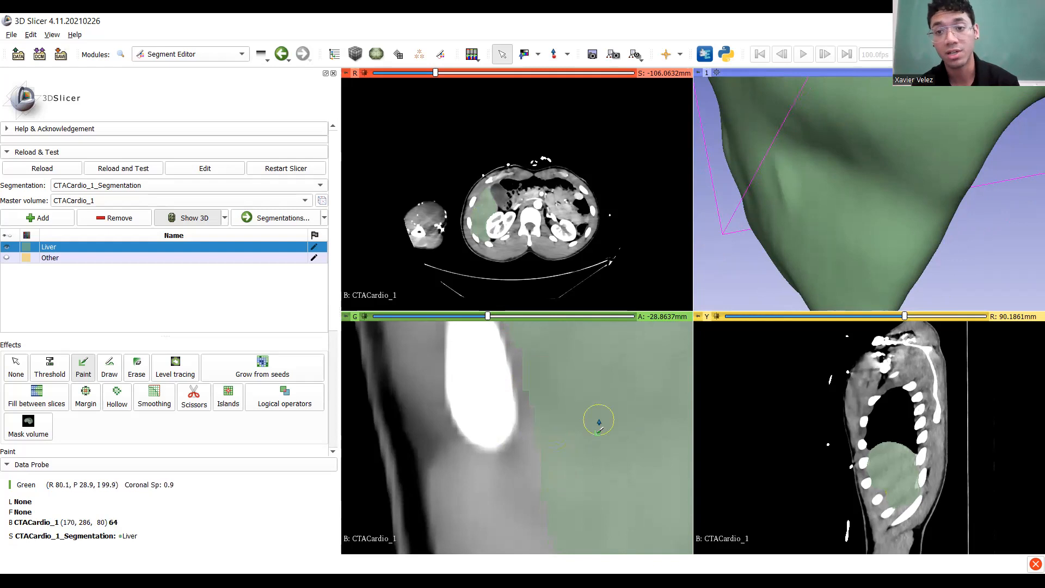
{"action": "scroll", "coordinate": [601, 420], "scroll_direction": "up", "scroll_amount": 1}
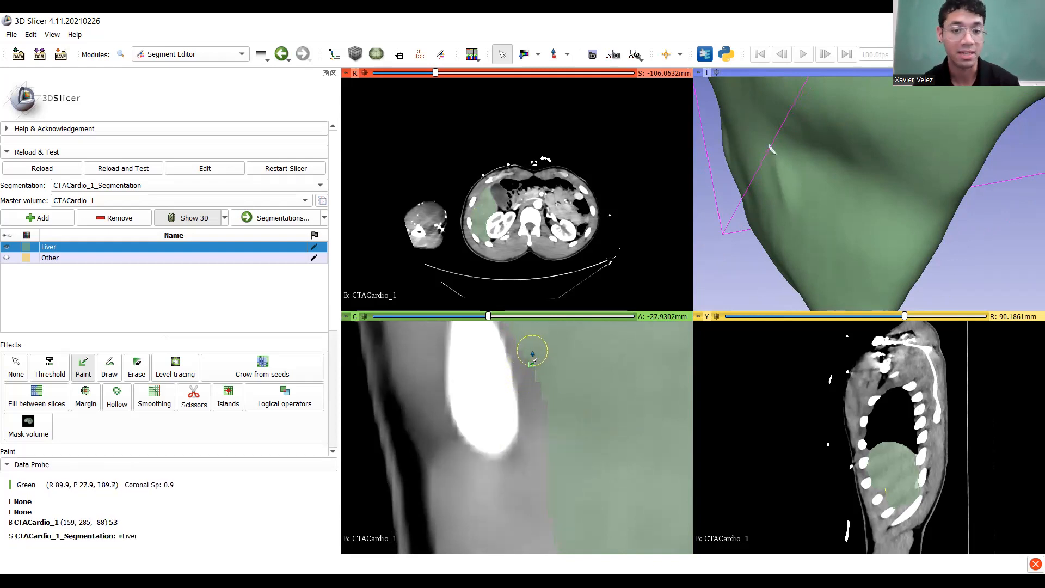
{"action": "left_click_drag", "start_coordinate": [534, 368], "coordinate": [556, 407]}
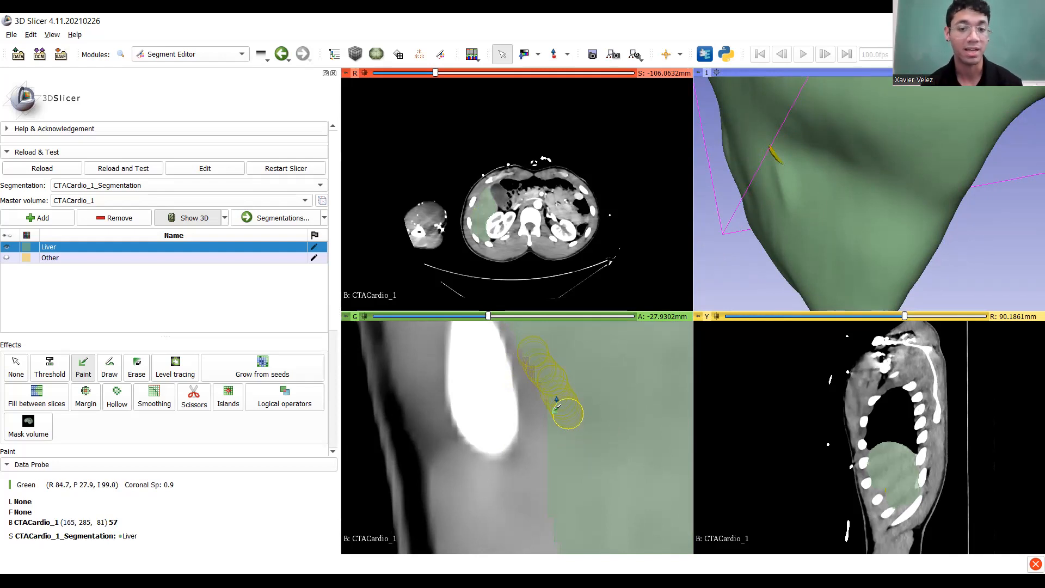
{"action": "left_click_drag", "start_coordinate": [556, 408], "coordinate": [553, 405]}
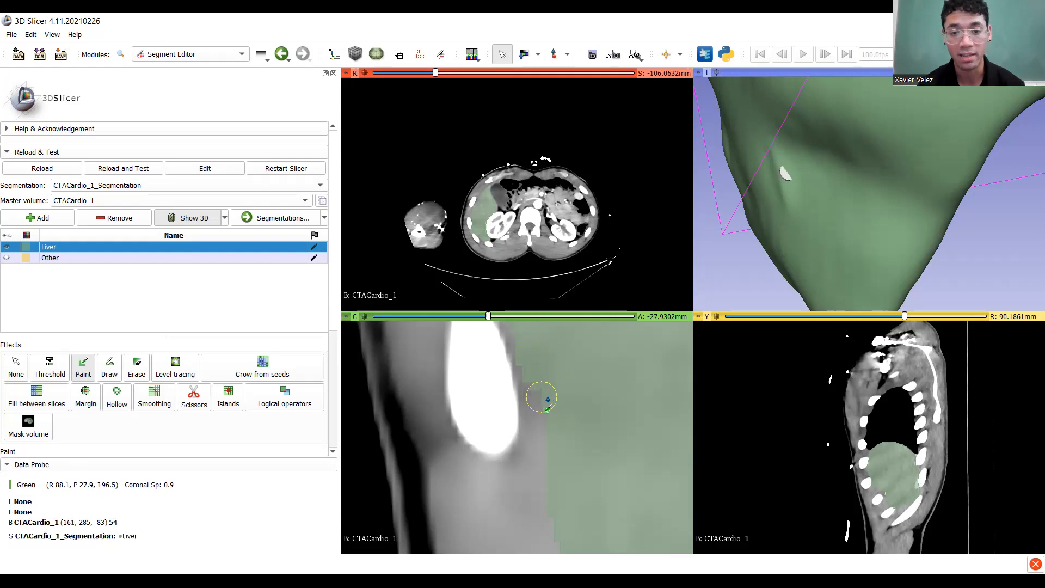
{"action": "left_click_drag", "start_coordinate": [548, 397], "coordinate": [559, 410]}
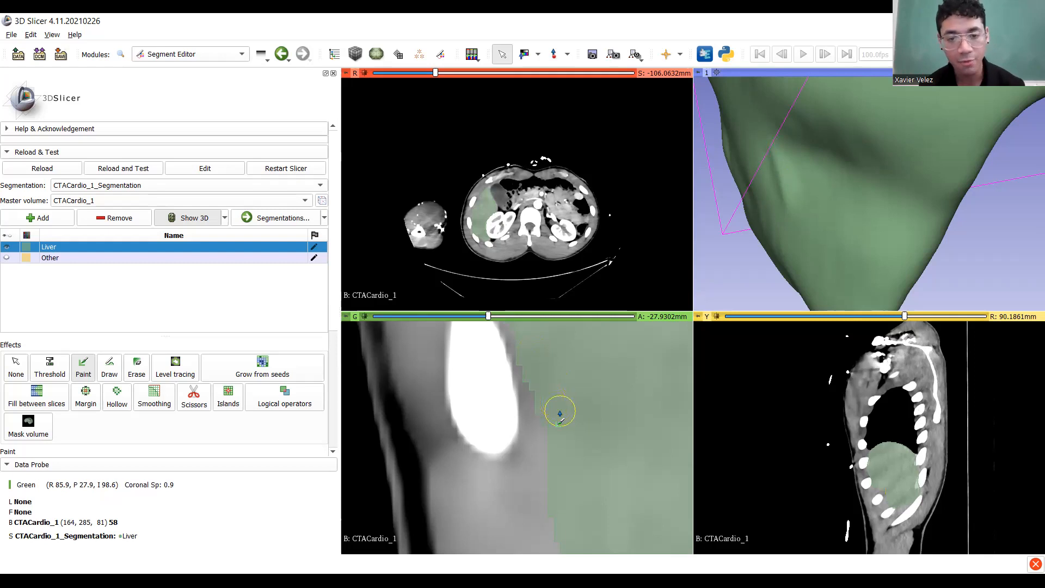
Paint two more slices, then pan and paint down the edge beside the bright structure.
{"action": "scroll", "coordinate": [560, 413], "scroll_direction": "up", "scroll_amount": 1}
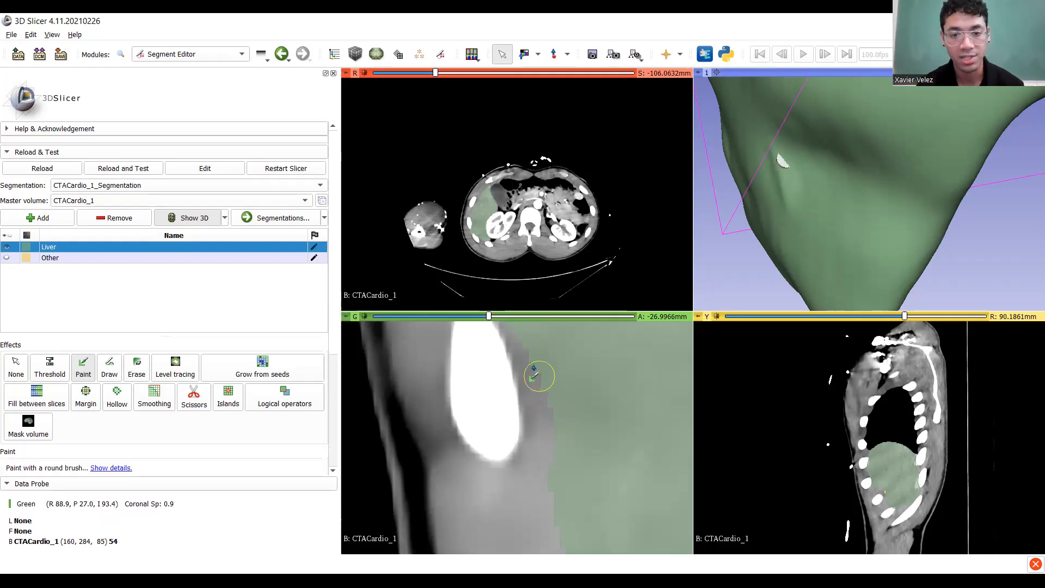
{"action": "left_click_drag", "start_coordinate": [534, 349], "coordinate": [566, 423]}
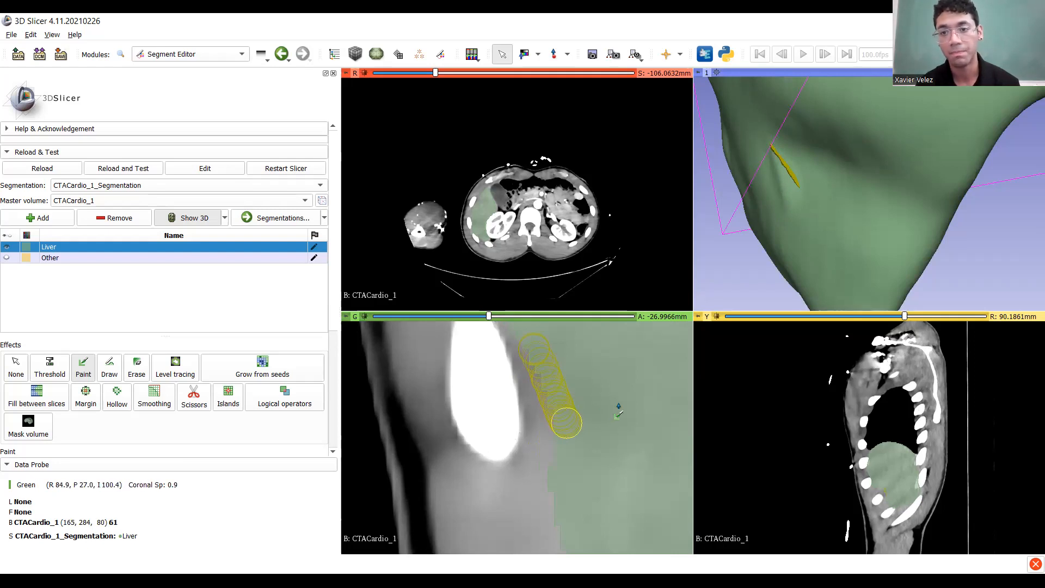
{"action": "scroll", "coordinate": [618, 404], "scroll_direction": "up", "scroll_amount": 1}
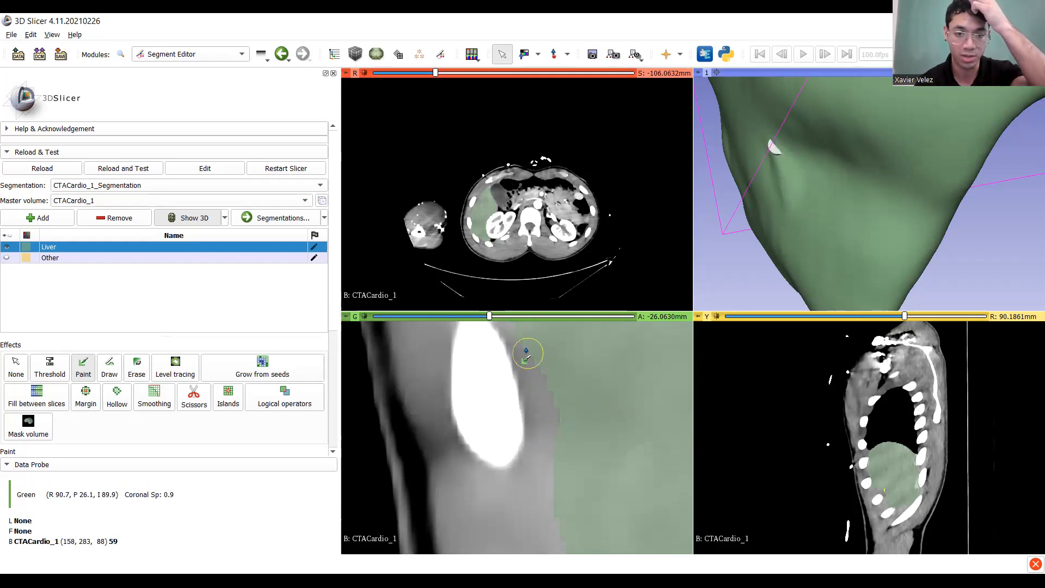
{"action": "left_click_drag", "start_coordinate": [531, 343], "coordinate": [572, 416]}
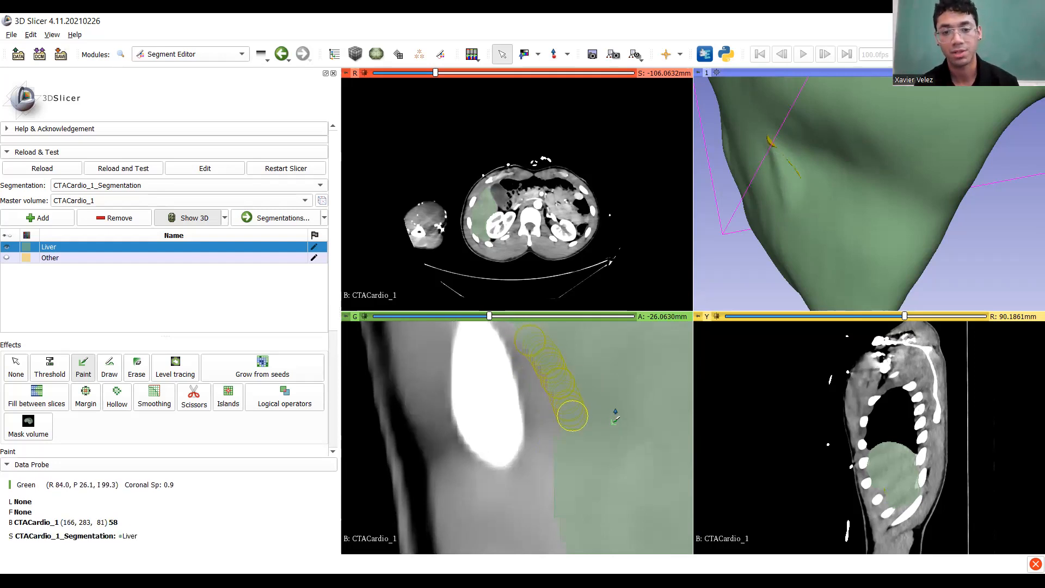
{"action": "mouse_move", "coordinate": [623, 396]}
{"action": "middle_mouse_down"}
{"action": "mouse_move", "coordinate": [642, 459]}
{"action": "mouse_move", "coordinate": [622, 452]}
{"action": "middle_mouse_up"}
{"action": "scroll", "coordinate": [621, 451], "scroll_direction": "down", "scroll_amount": 1}
{"action": "scroll", "coordinate": [597, 450], "scroll_direction": "up", "scroll_amount": 2}
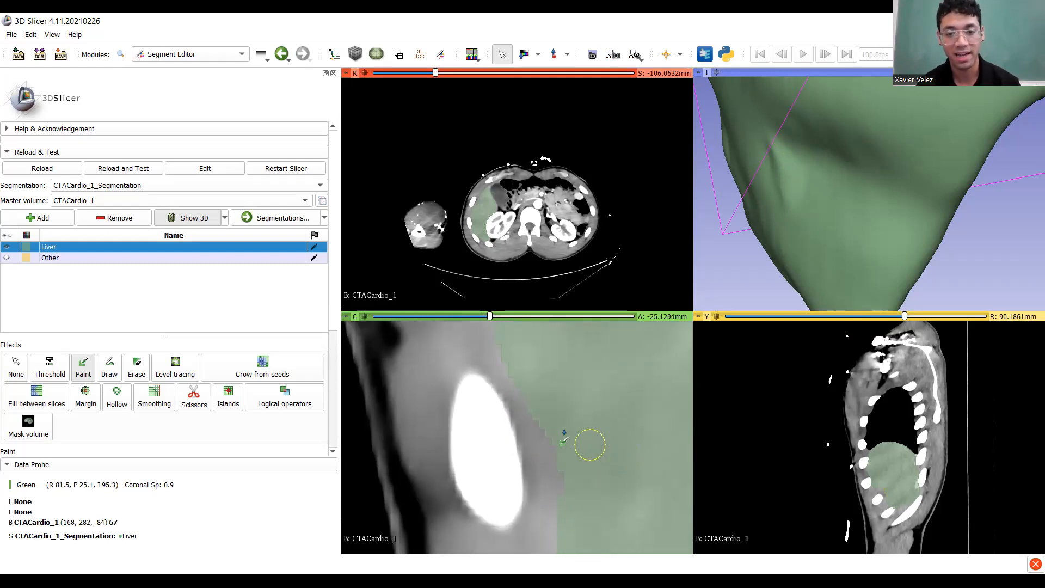
{"action": "left_click_drag", "start_coordinate": [545, 424], "coordinate": [577, 496]}
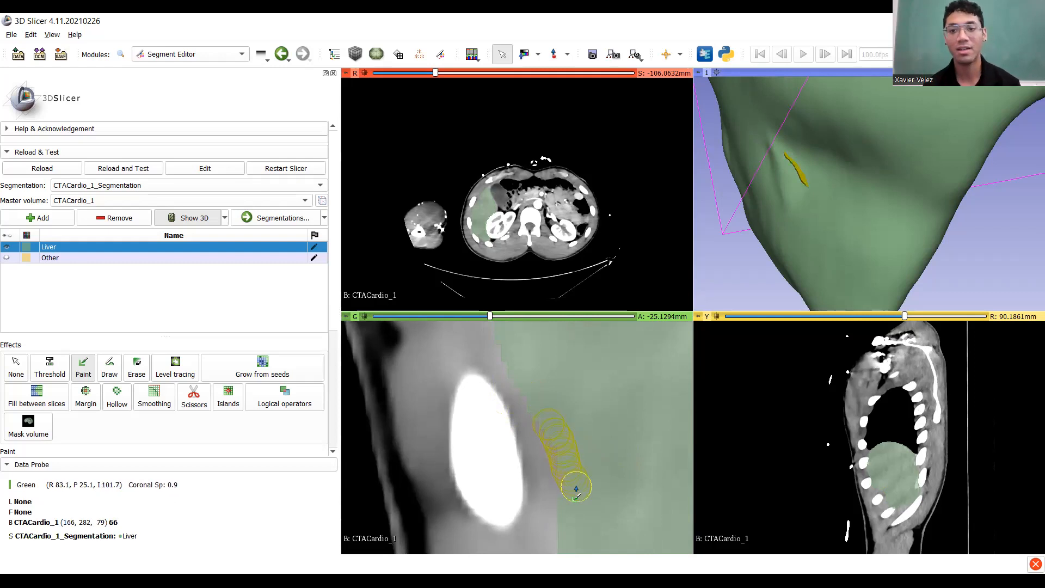
{"action": "left_click_drag", "start_coordinate": [577, 496], "coordinate": [576, 496]}
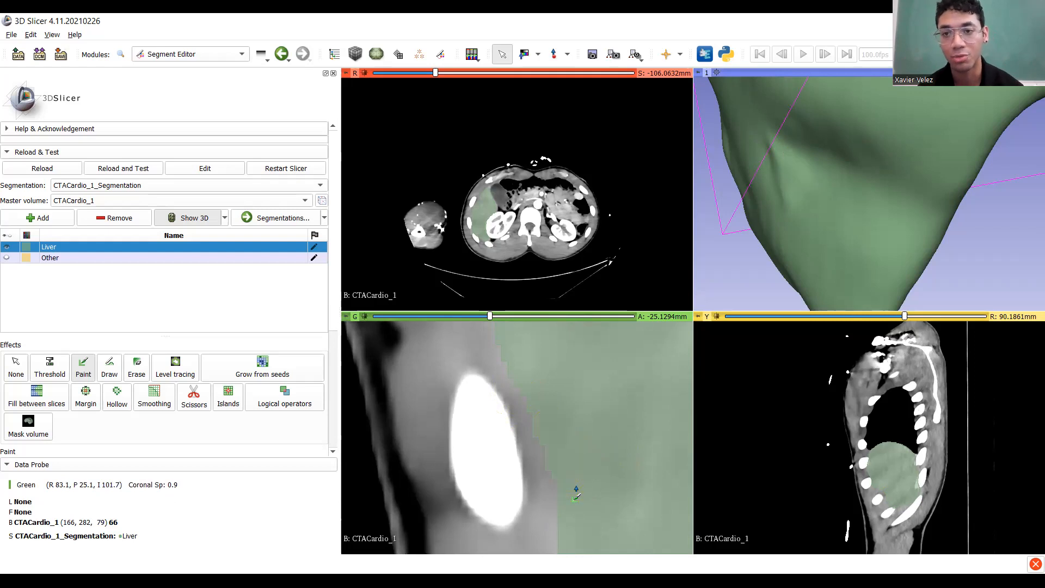
Extend the liver border beside the bright structure on the next coronal slices.
{"action": "scroll", "coordinate": [577, 488], "scroll_direction": "up", "scroll_amount": 1}
{"action": "left_click_drag", "start_coordinate": [548, 418], "coordinate": [576, 518]}
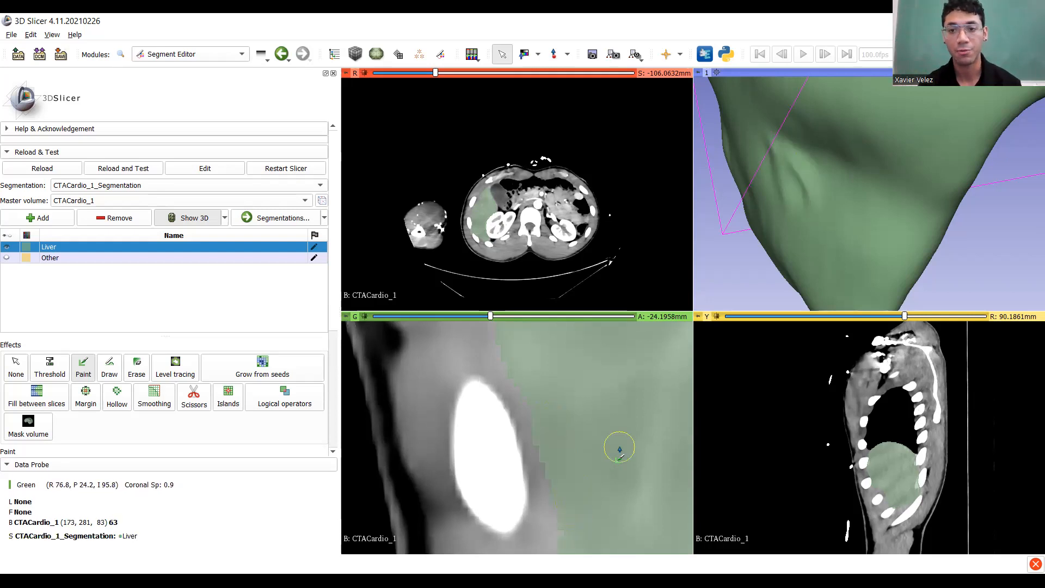
{"action": "scroll", "coordinate": [599, 446], "scroll_direction": "down", "scroll_amount": 1}
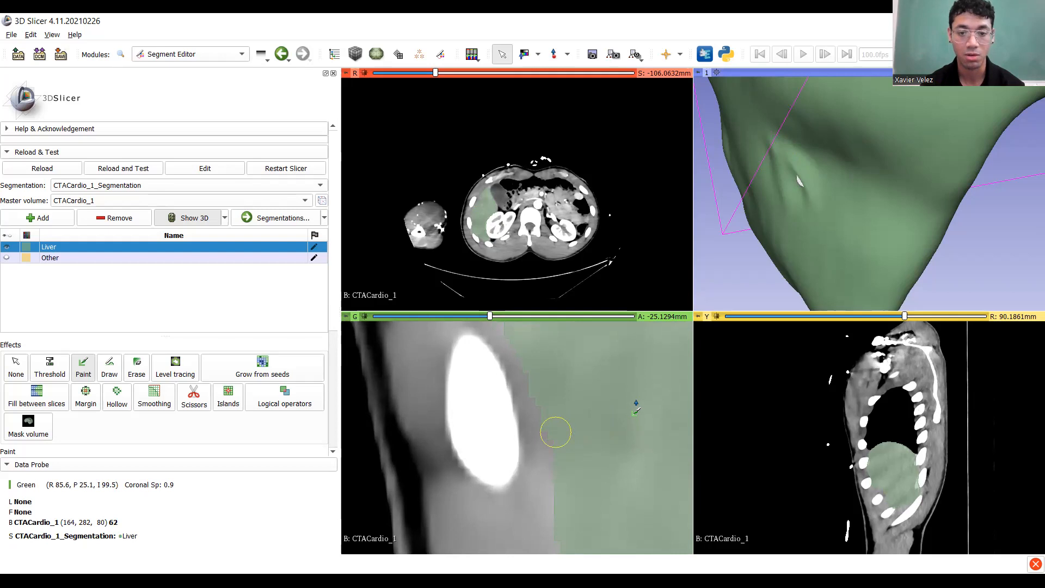
{"action": "scroll", "coordinate": [597, 406], "scroll_direction": "up", "scroll_amount": 1}
{"action": "scroll", "coordinate": [593, 406], "scroll_direction": "down", "scroll_amount": 1}
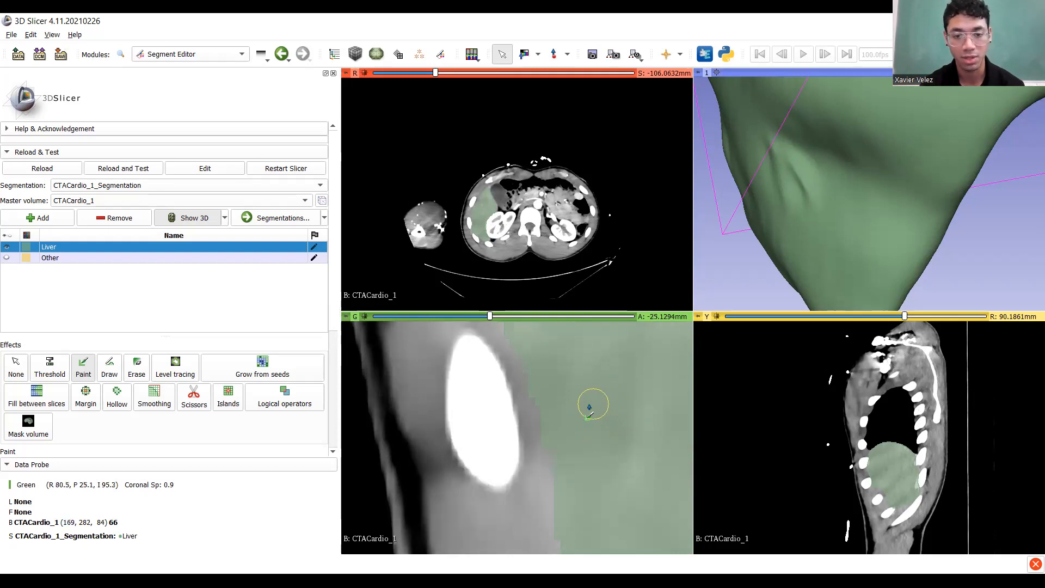
{"action": "scroll", "coordinate": [589, 409], "scroll_direction": "up", "scroll_amount": 2}
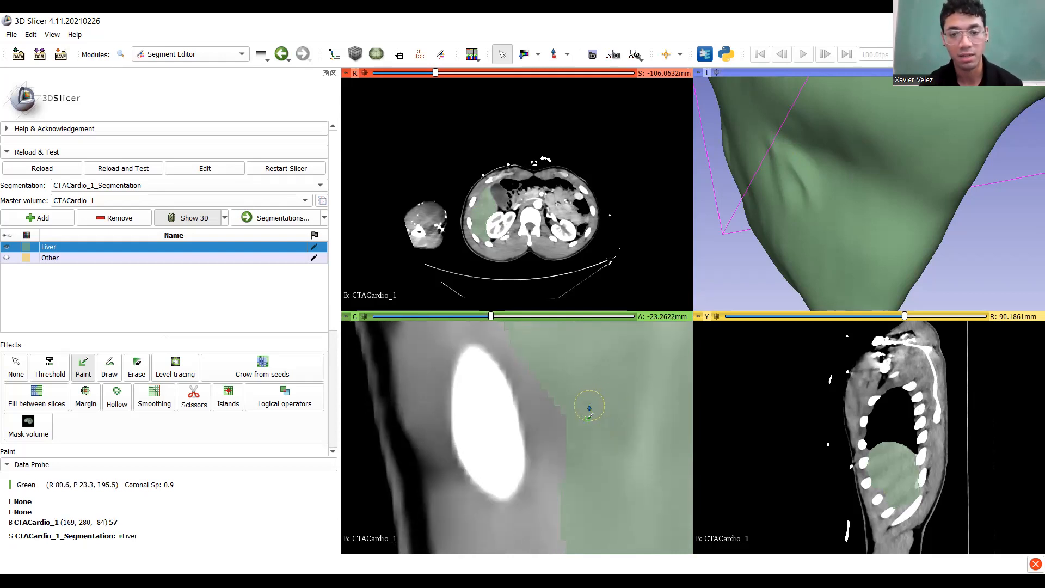
{"action": "left_click_drag", "start_coordinate": [556, 403], "coordinate": [590, 462]}
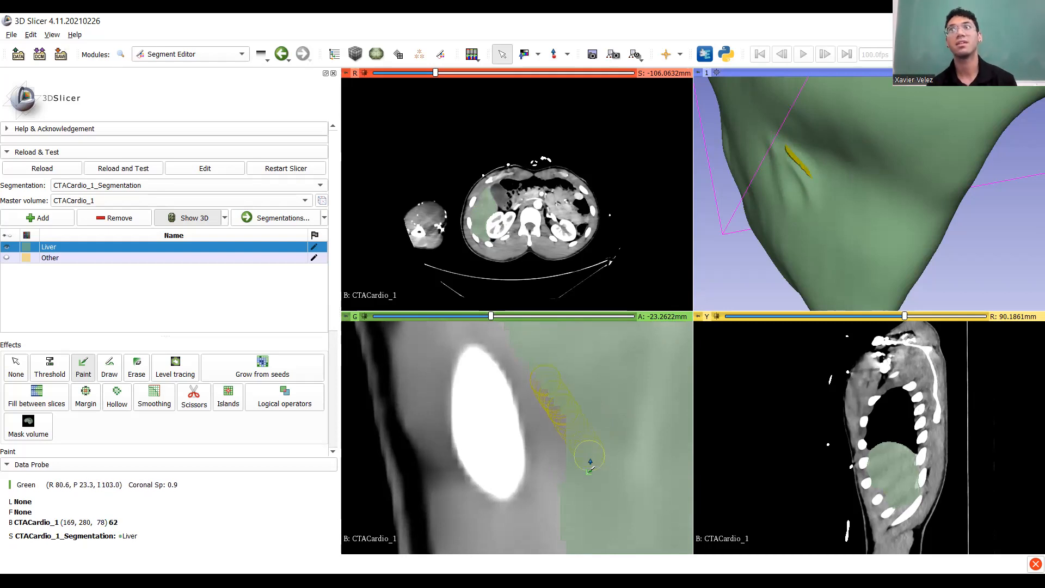
{"action": "left_click_drag", "start_coordinate": [590, 462], "coordinate": [591, 461]}
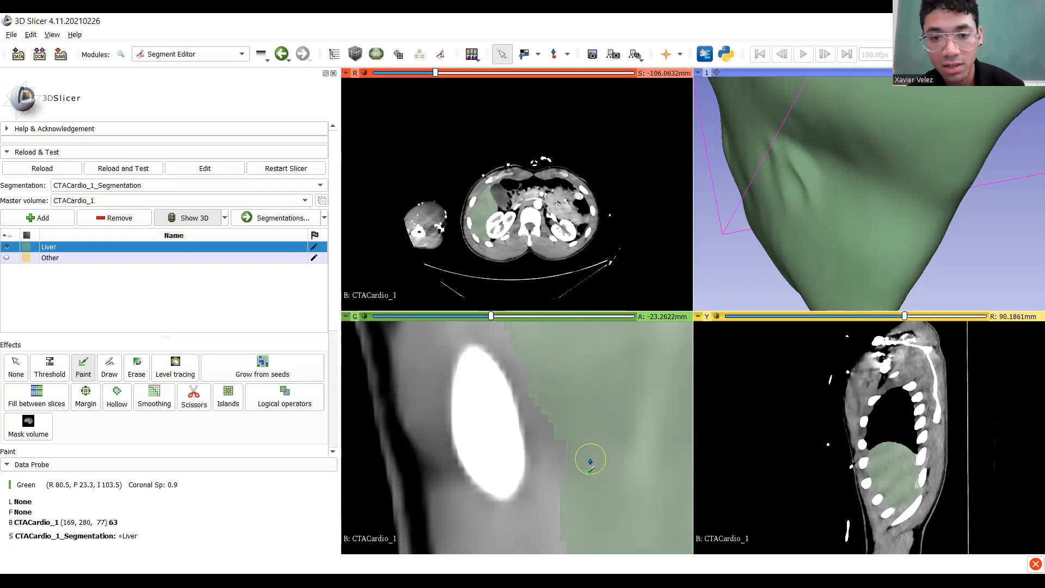
{"action": "scroll", "coordinate": [591, 462], "scroll_direction": "up", "scroll_amount": 1}
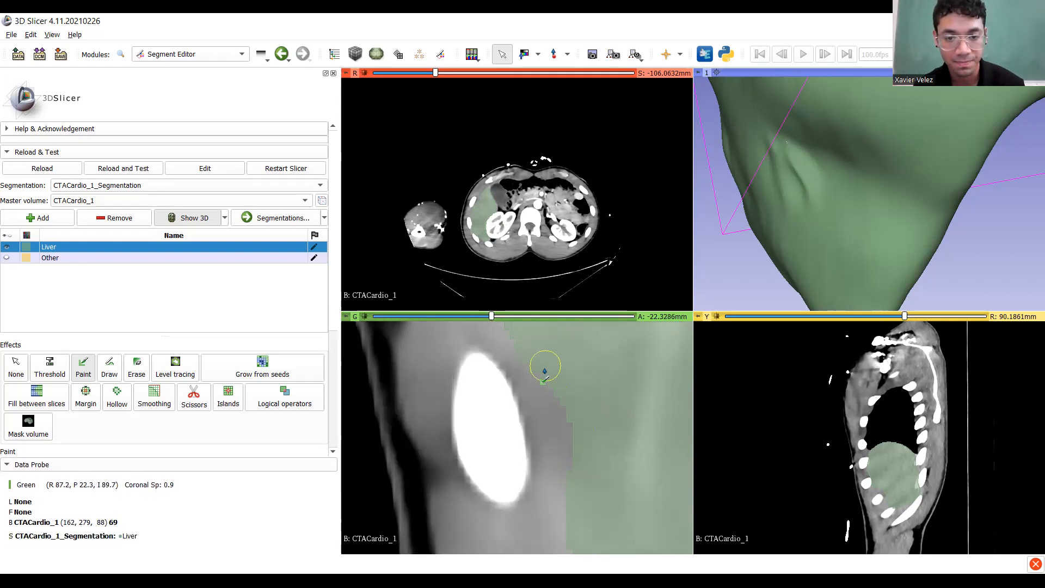
Brush the remaining liver tissue along the edge across five successive coronal slices.
{"action": "left_click_drag", "start_coordinate": [546, 375], "coordinate": [606, 488]}
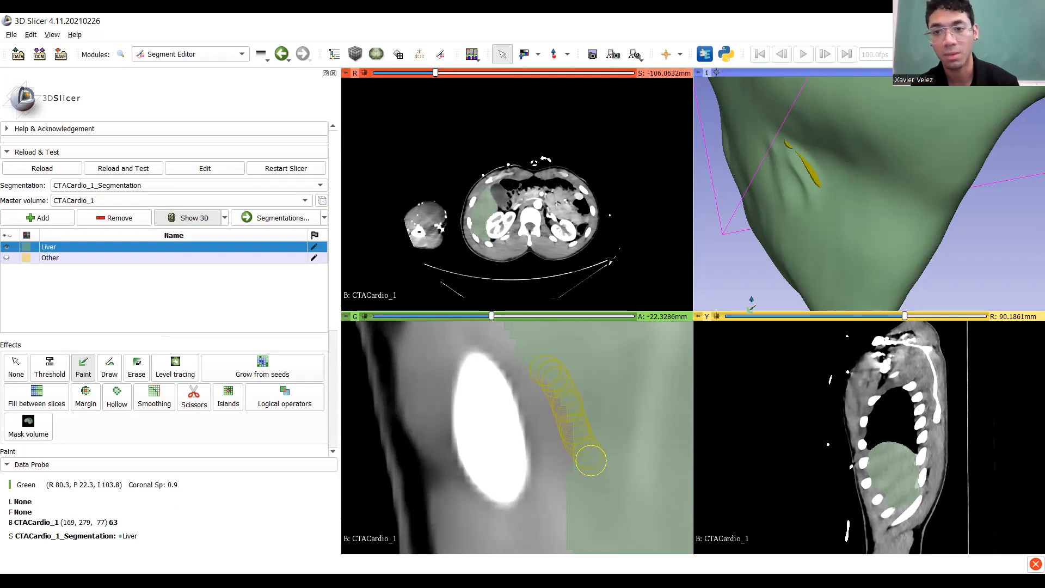
{"action": "mouse_move", "coordinate": [781, 216]}
{"action": "left_mouse_down"}
{"action": "mouse_move", "coordinate": [857, 193]}
{"action": "mouse_move", "coordinate": [789, 214]}
{"action": "mouse_move", "coordinate": [880, 156]}
{"action": "mouse_move", "coordinate": [745, 170]}
{"action": "left_mouse_up"}
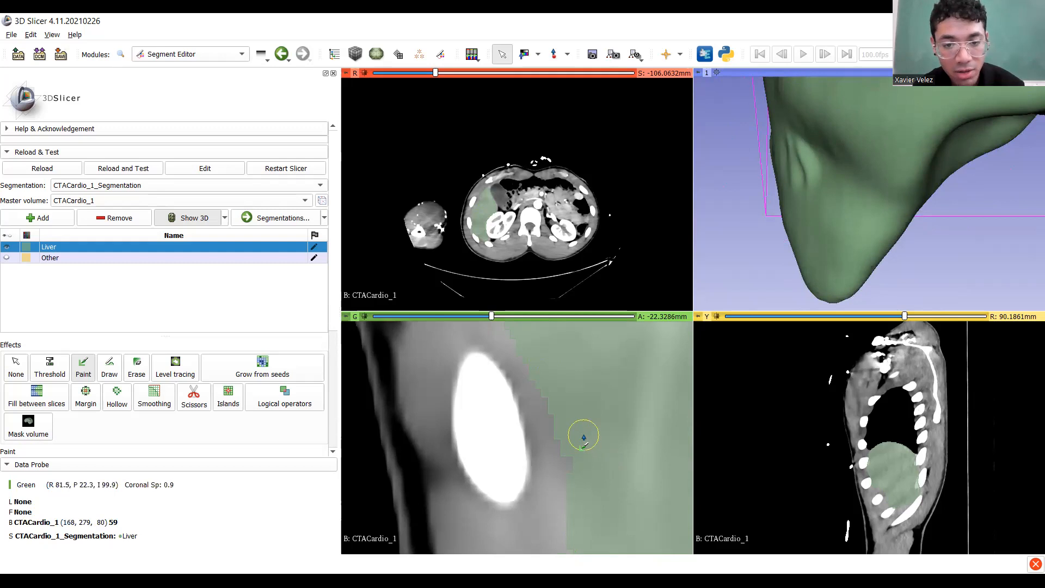
{"action": "scroll", "coordinate": [580, 430], "scroll_direction": "up", "scroll_amount": 1}
{"action": "mouse_move", "coordinate": [550, 377]}
{"action": "left_mouse_down"}
{"action": "mouse_move", "coordinate": [604, 473]}
{"action": "mouse_move", "coordinate": [575, 428]}
{"action": "left_mouse_up"}
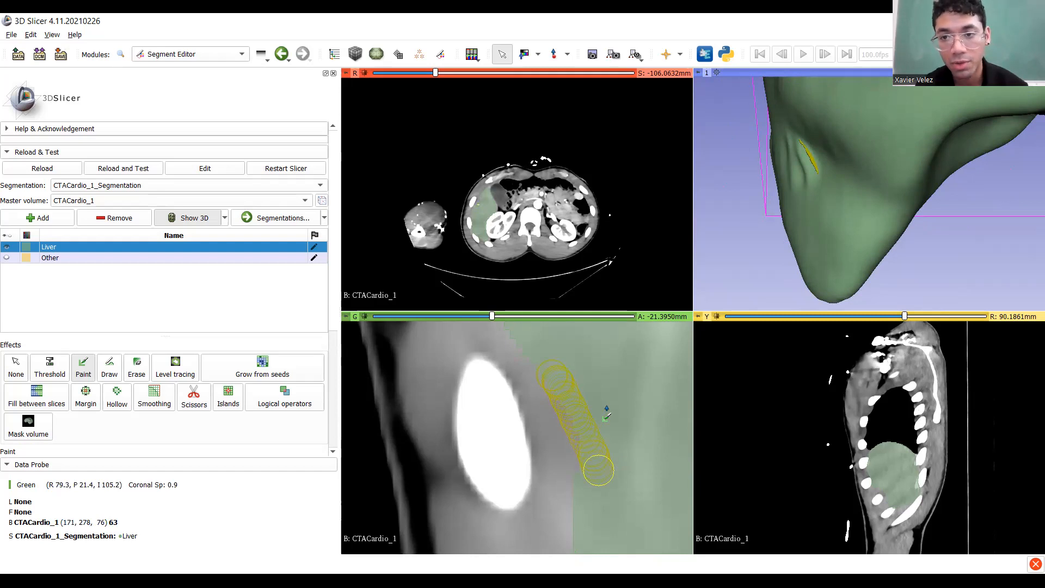
{"action": "scroll", "coordinate": [603, 409], "scroll_direction": "up", "scroll_amount": 1}
{"action": "left_click_drag", "start_coordinate": [564, 384], "coordinate": [604, 468]}
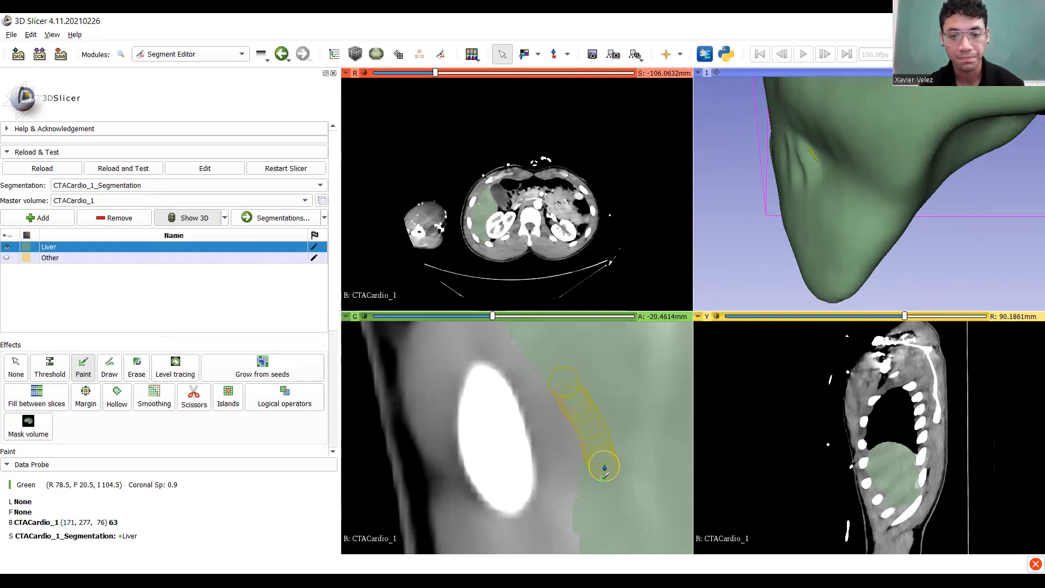
{"action": "scroll", "coordinate": [592, 432], "scroll_direction": "up", "scroll_amount": 1}
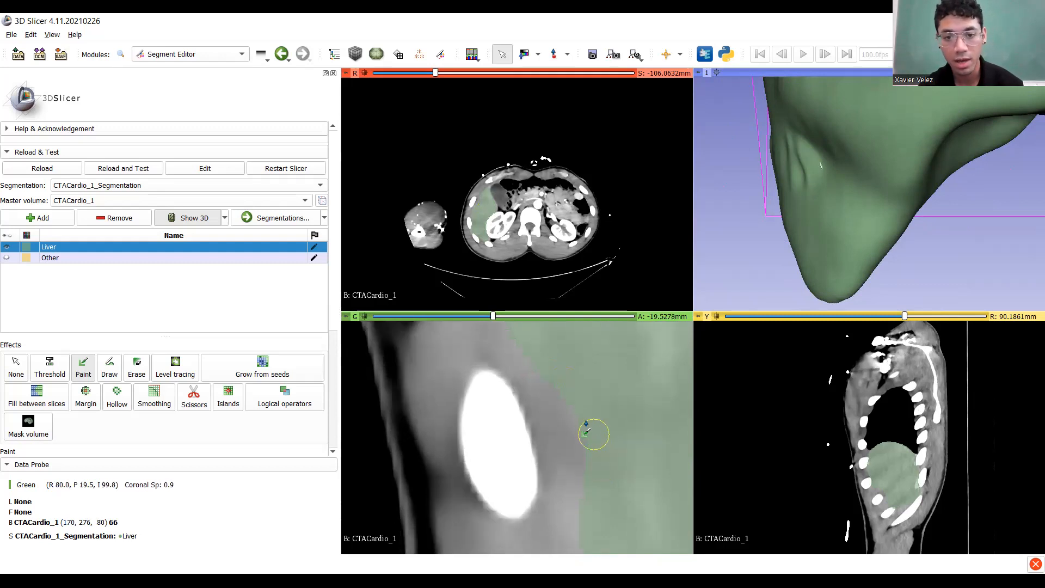
{"action": "mouse_move", "coordinate": [566, 388]}
{"action": "left_mouse_down"}
{"action": "mouse_move", "coordinate": [564, 379]}
{"action": "mouse_move", "coordinate": [611, 500]}
{"action": "left_mouse_up"}
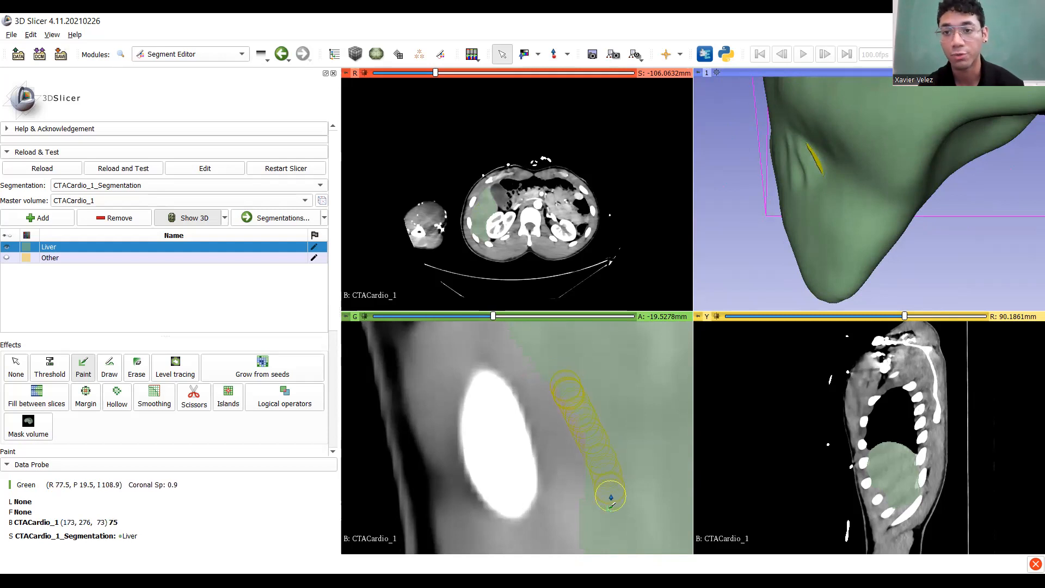
{"action": "left_click_drag", "start_coordinate": [611, 496], "coordinate": [609, 490]}
{"action": "scroll", "coordinate": [600, 427], "scroll_direction": "up", "scroll_amount": 1}
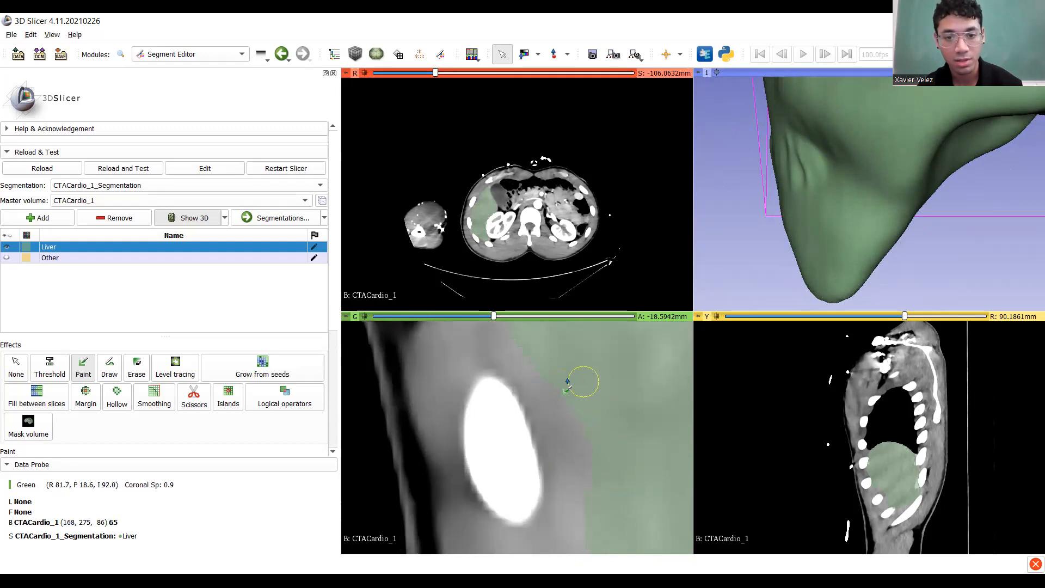
{"action": "left_click_drag", "start_coordinate": [550, 370], "coordinate": [610, 490]}
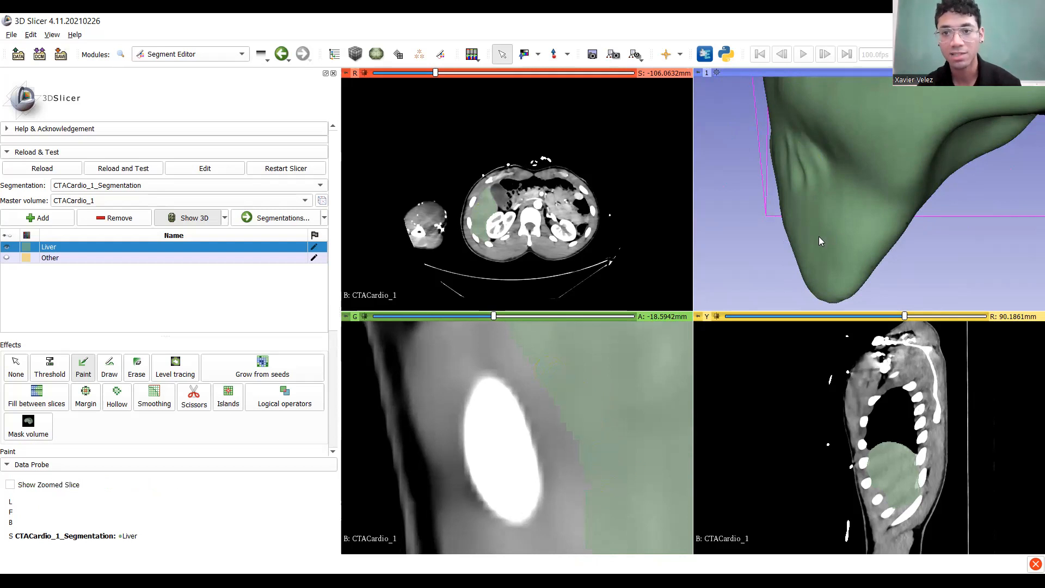
Inspect the painted liver in 3D, then return to the Smoothing effect at Gaussian 6.50mm.
{"action": "scroll", "coordinate": [819, 236], "scroll_direction": "down", "scroll_amount": 4}
{"action": "left_click_drag", "start_coordinate": [819, 237], "coordinate": [779, 250]}
{"action": "scroll", "coordinate": [844, 191], "scroll_direction": "up", "scroll_amount": 3}
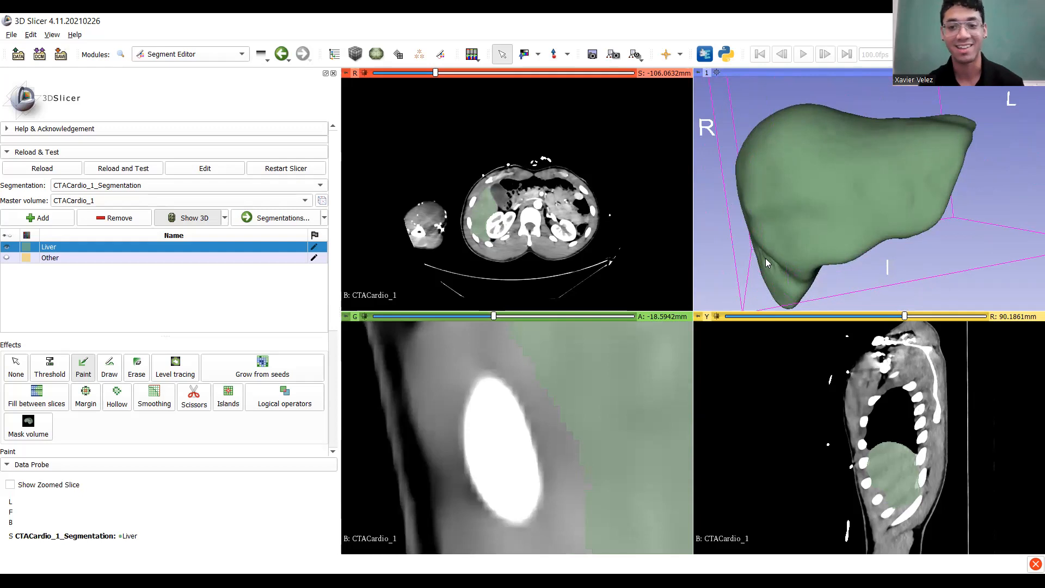
{"action": "scroll", "coordinate": [765, 258], "scroll_direction": "up", "scroll_amount": 1}
{"action": "middle_click_drag", "start_coordinate": [766, 258], "coordinate": [798, 193]}
{"action": "scroll", "coordinate": [757, 208], "scroll_direction": "up", "scroll_amount": 2}
{"action": "mouse_move", "coordinate": [773, 204]}
{"action": "left_mouse_down"}
{"action": "mouse_move", "coordinate": [821, 174]}
{"action": "mouse_move", "coordinate": [821, 190]}
{"action": "left_mouse_up"}
{"action": "left_click", "coordinate": [154, 396]}
Apply Opening (remove extrusions) smoothing with a 4.00 mm kernel to the Liver segment.
{"action": "scroll", "coordinate": [174, 354], "scroll_direction": "down", "scroll_amount": 5}
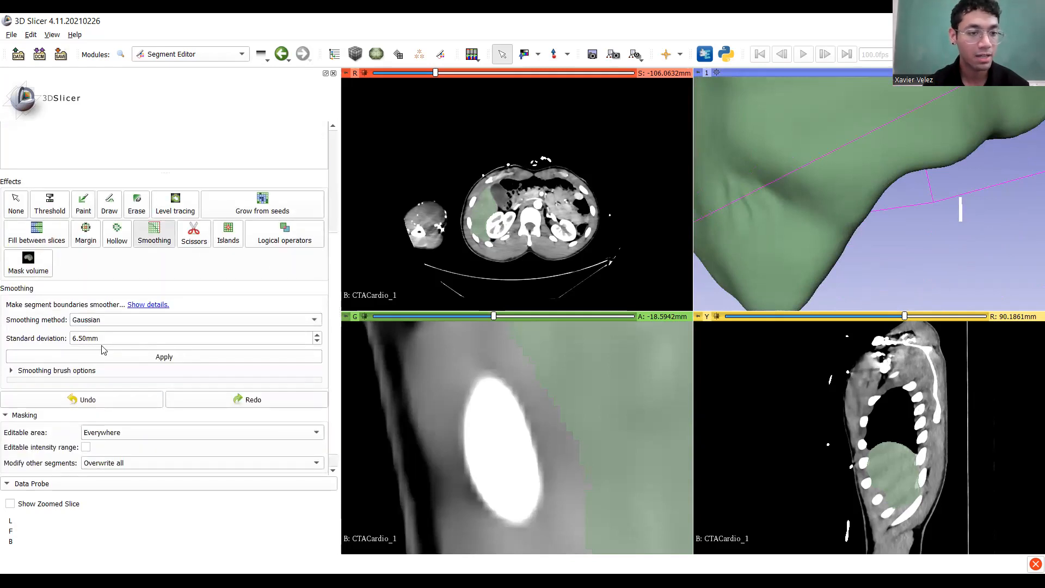
{"action": "left_click", "coordinate": [115, 324]}
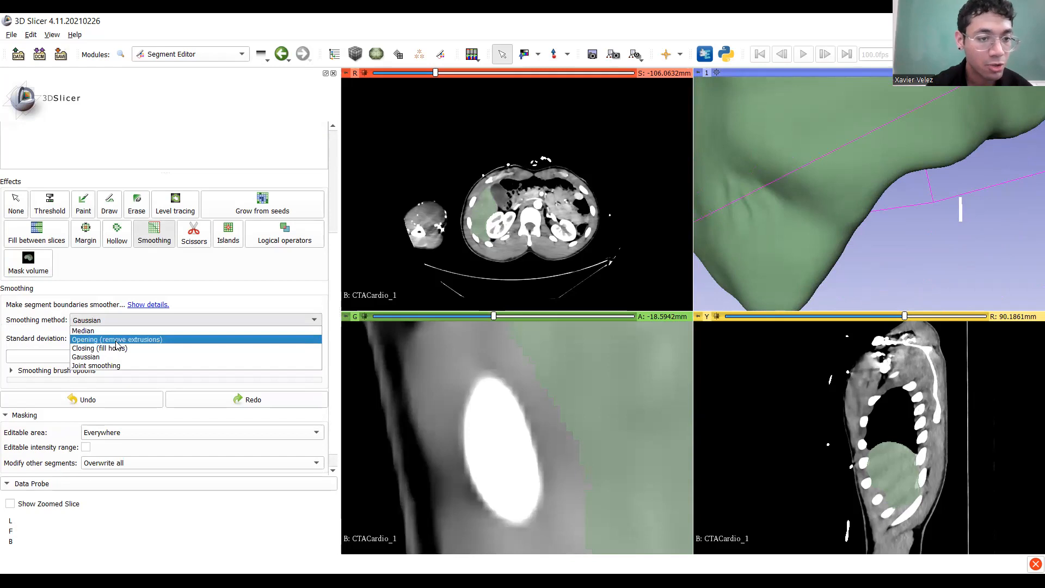
{"action": "left_click", "coordinate": [116, 340]}
{"action": "left_click", "coordinate": [76, 337]}
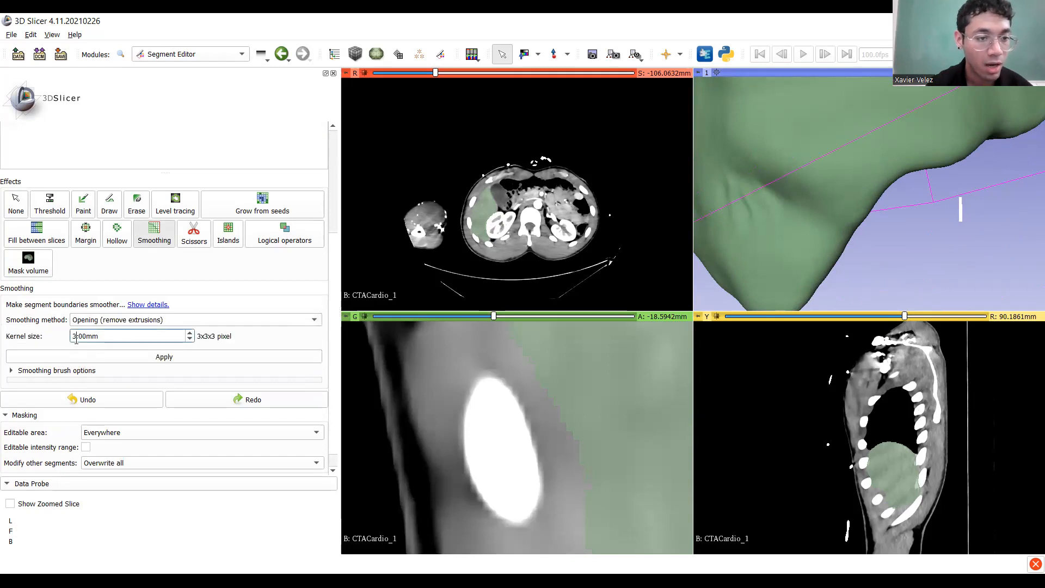
{"action": "key", "text": "BackSpace"}
{"action": "left_click", "coordinate": [88, 357]}
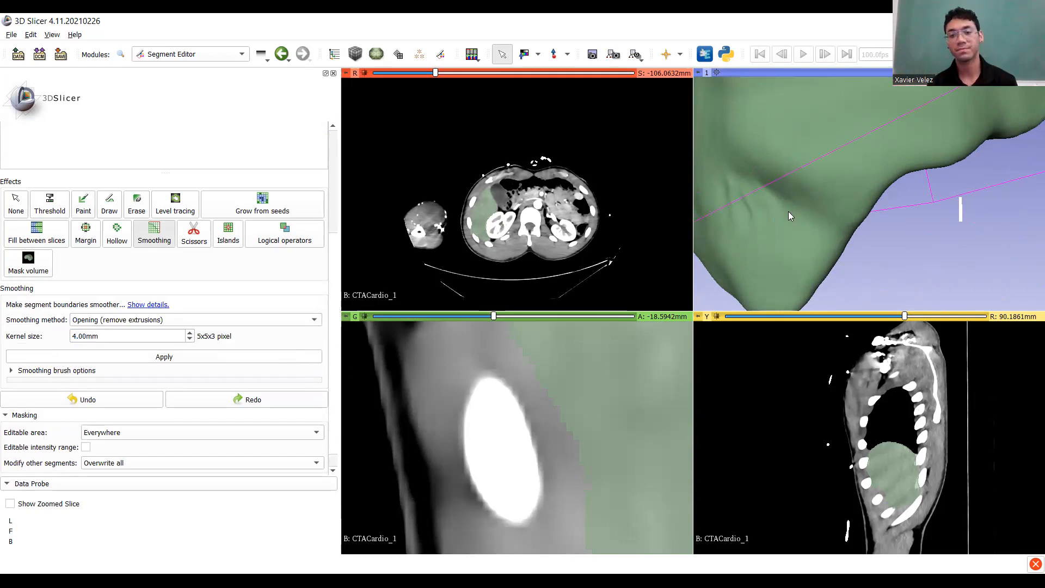
Rotate and tilt the 3D view to inspect the smoothed liver surface.
{"action": "scroll", "coordinate": [786, 211], "scroll_direction": "down", "scroll_amount": 3}
{"action": "left_click_drag", "start_coordinate": [830, 192], "coordinate": [945, 211]}
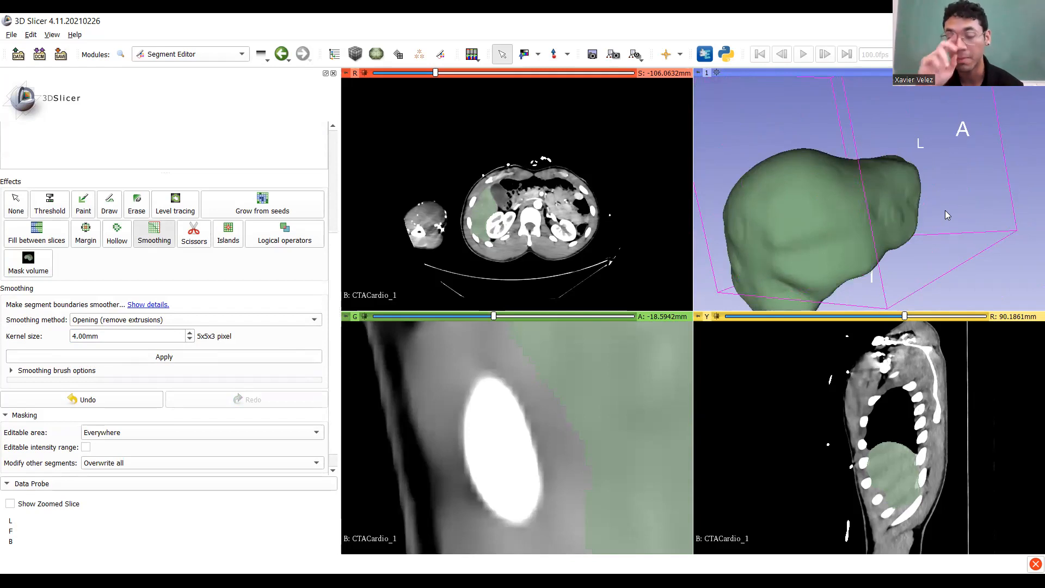
{"action": "left_click_drag", "start_coordinate": [856, 191], "coordinate": [806, 164]}
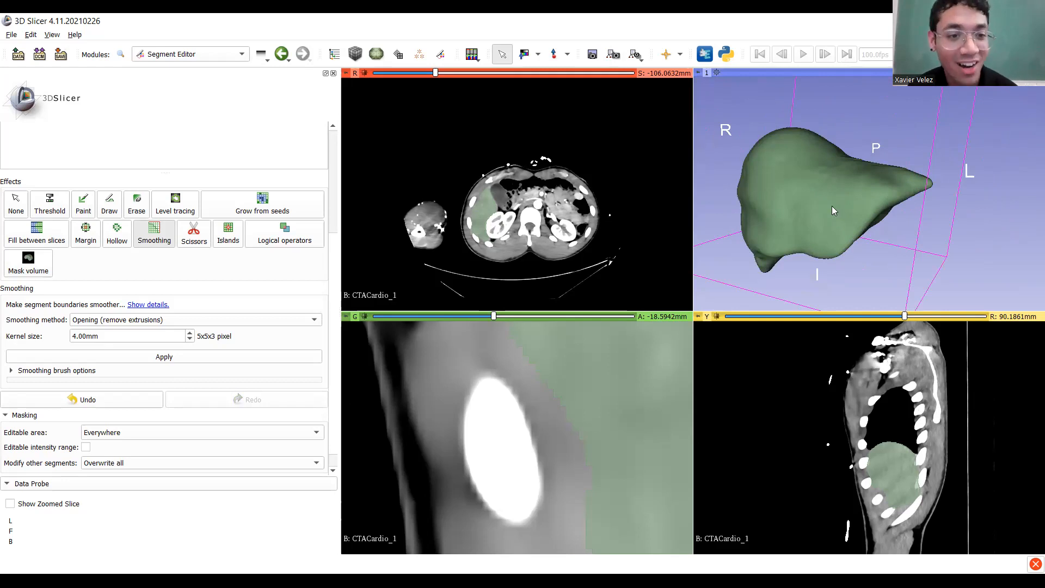
{"action": "scroll", "coordinate": [272, 273], "scroll_direction": "up", "scroll_amount": 5}
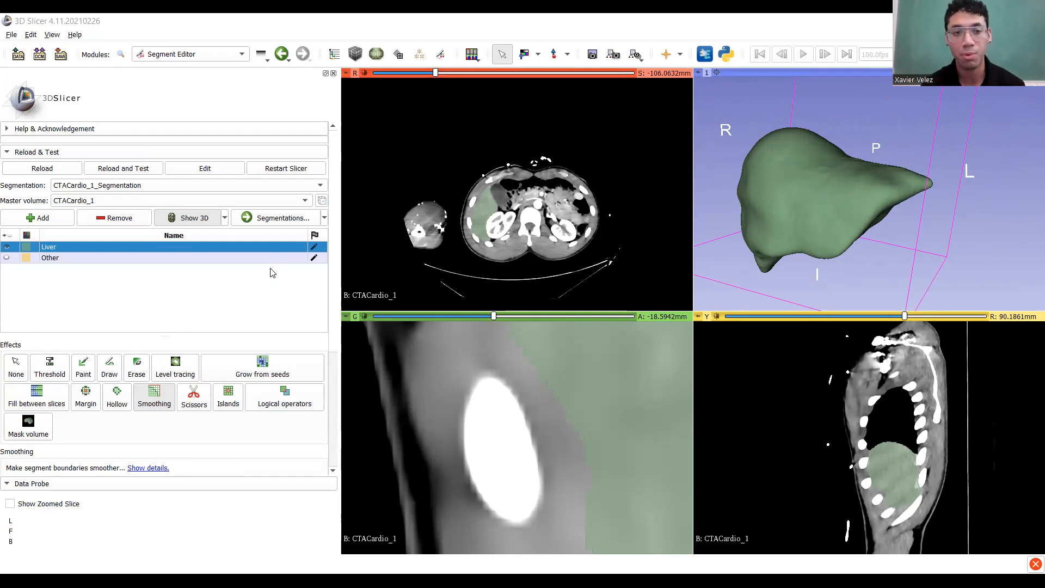
Set up segment export to files as STL, size scale 2.50, visible segments only.
{"action": "left_click", "coordinate": [325, 218]}
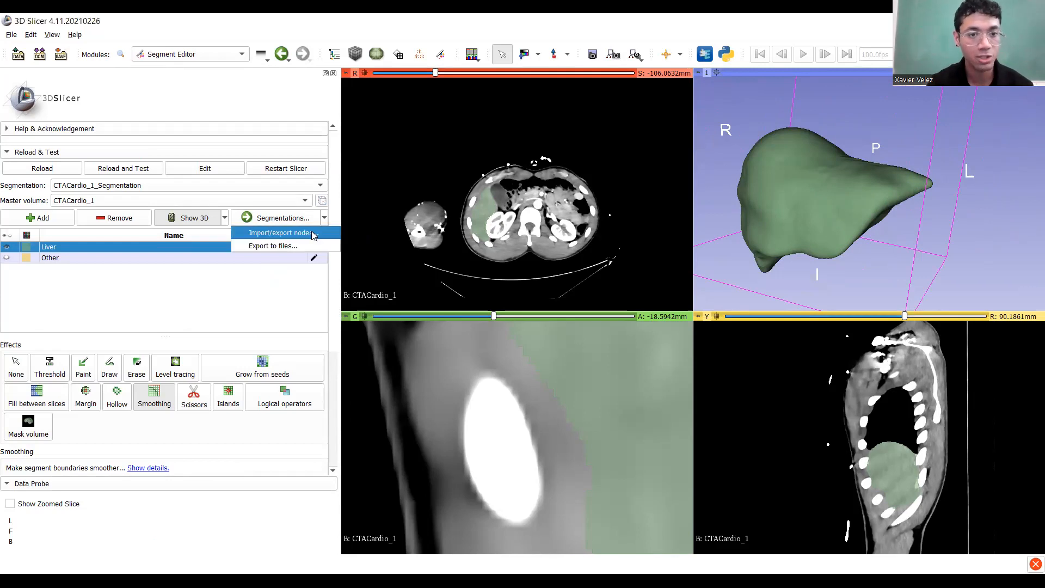
{"action": "left_click", "coordinate": [306, 247]}
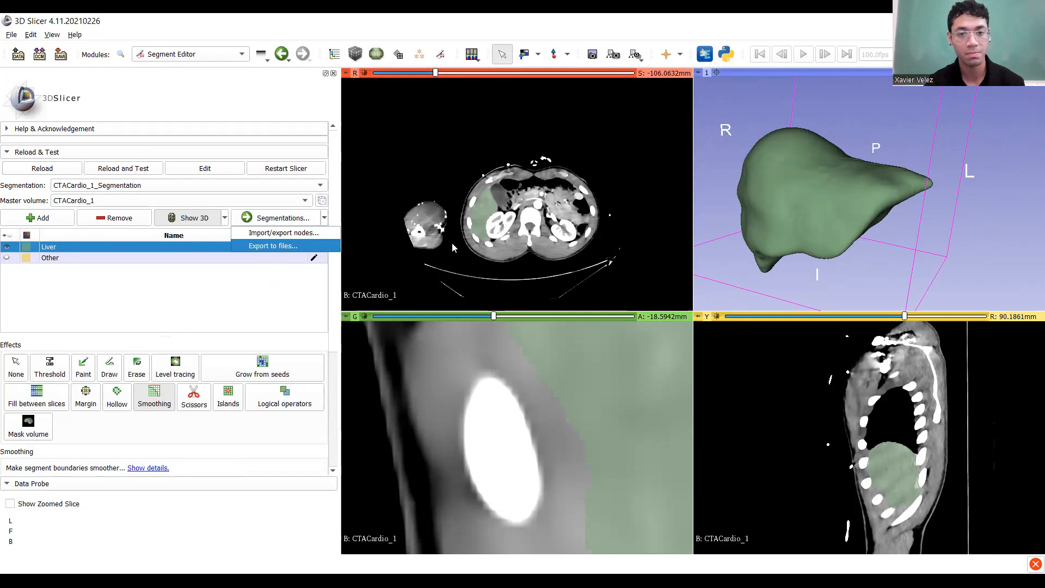
{"action": "left_click", "coordinate": [517, 269]}
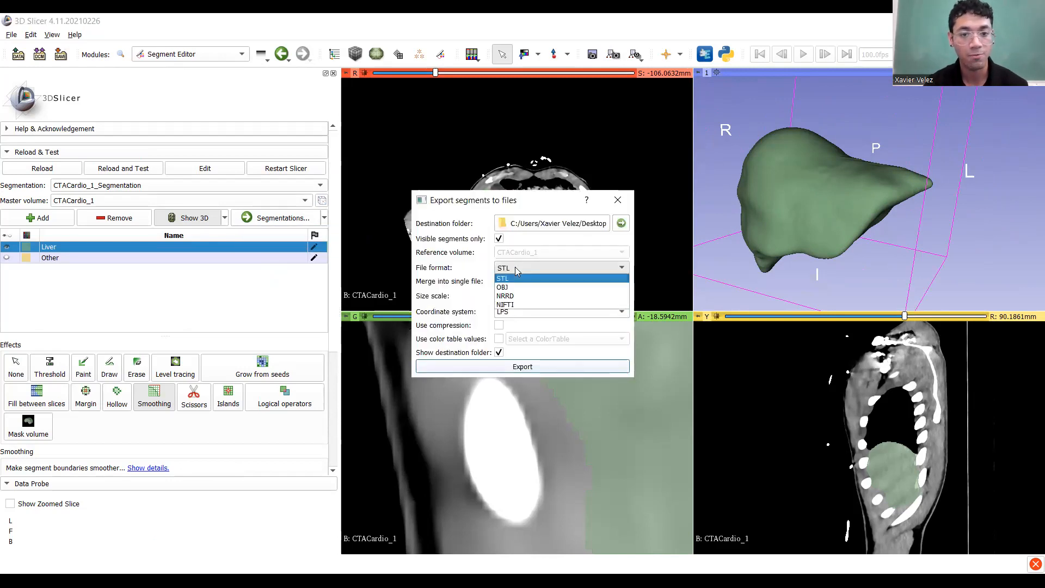
{"action": "left_click", "coordinate": [515, 267]}
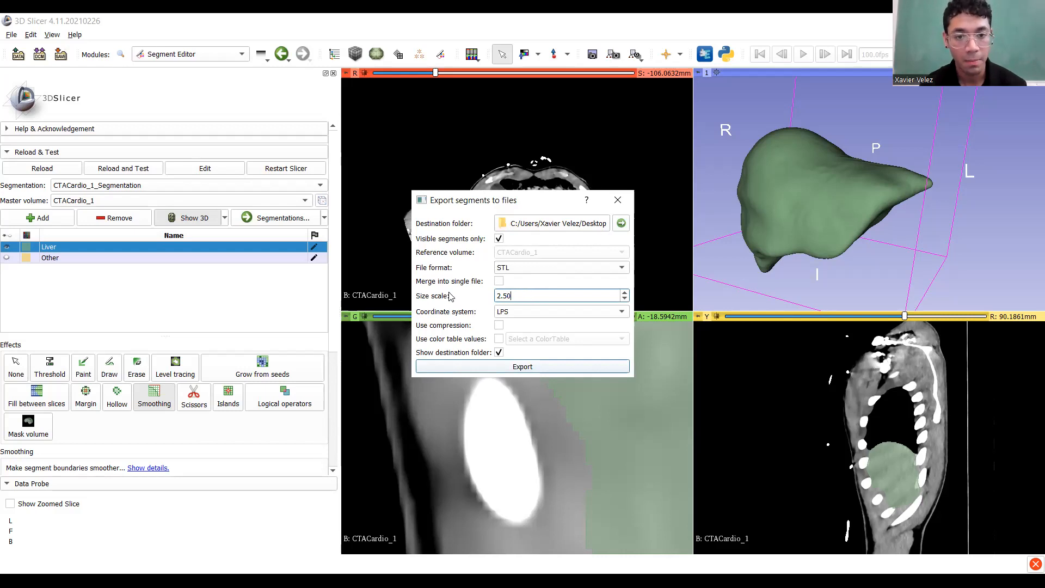
{"action": "left_click", "coordinate": [499, 240]}
{"action": "left_click", "coordinate": [499, 240]}
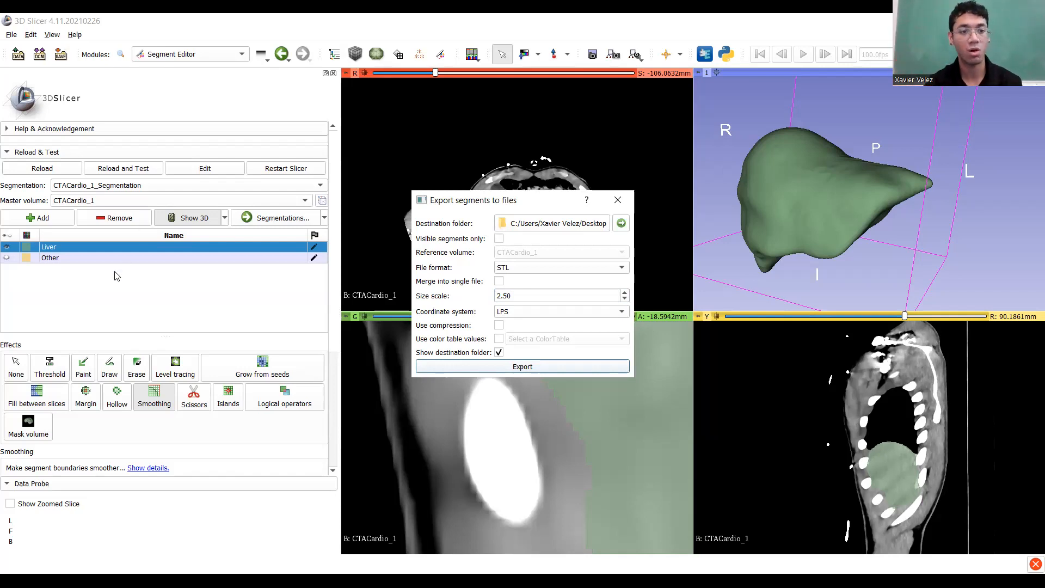
{"action": "left_click", "coordinate": [498, 240]}
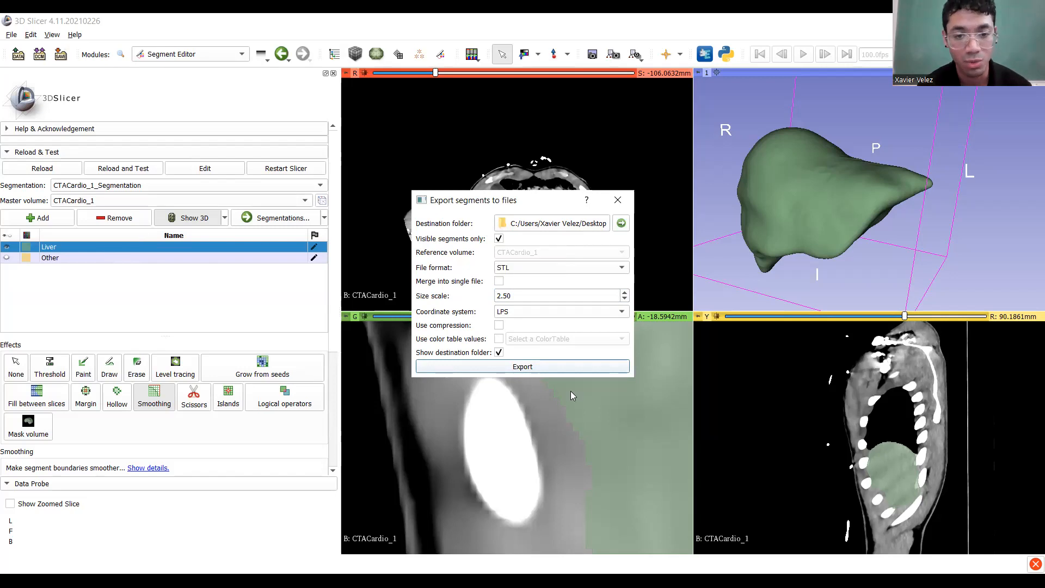
Export CTACardio_1_Segmentation_Liver.stl, orbit it in 3D Viewer, then bring up PrusaSlicer.
{"action": "left_click", "coordinate": [554, 373]}
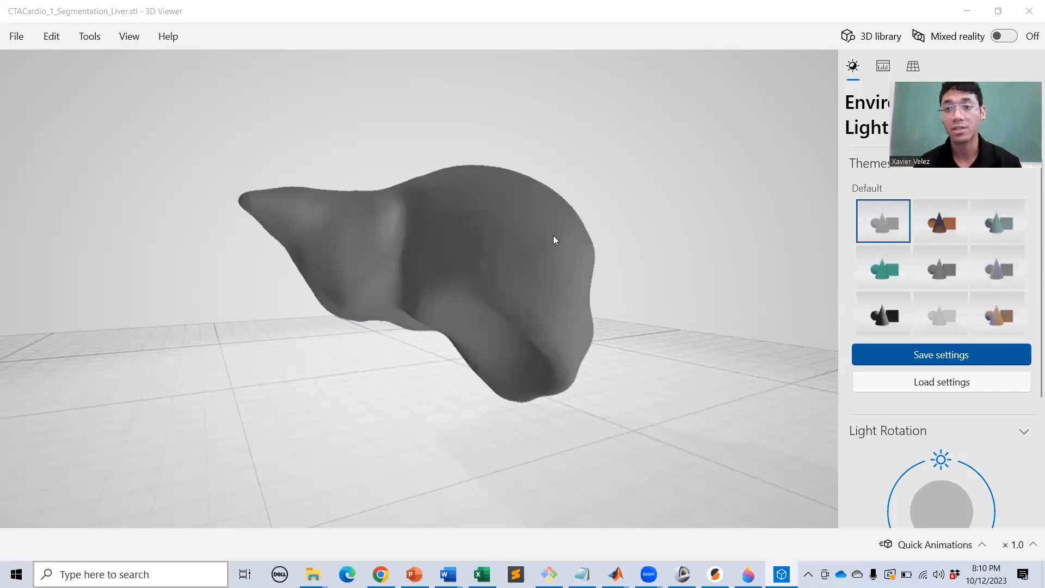
{"action": "mouse_move", "coordinate": [511, 281]}
{"action": "left_mouse_down"}
{"action": "mouse_move", "coordinate": [349, 301]}
{"action": "mouse_move", "coordinate": [504, 289]}
{"action": "left_mouse_up"}
{"action": "left_click_drag", "start_coordinate": [479, 221], "coordinate": [529, 281]}
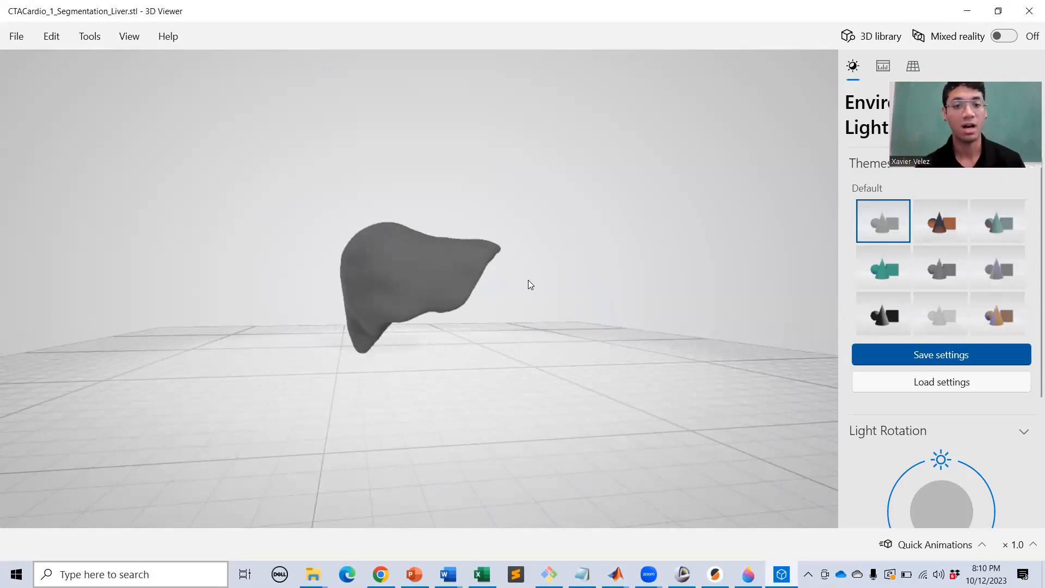
{"action": "scroll", "coordinate": [378, 275], "scroll_direction": "up", "scroll_amount": 3}
{"action": "mouse_move", "coordinate": [379, 276]}
{"action": "left_mouse_down"}
{"action": "mouse_move", "coordinate": [423, 277]}
{"action": "mouse_move", "coordinate": [324, 280]}
{"action": "mouse_move", "coordinate": [381, 283]}
{"action": "left_mouse_up"}
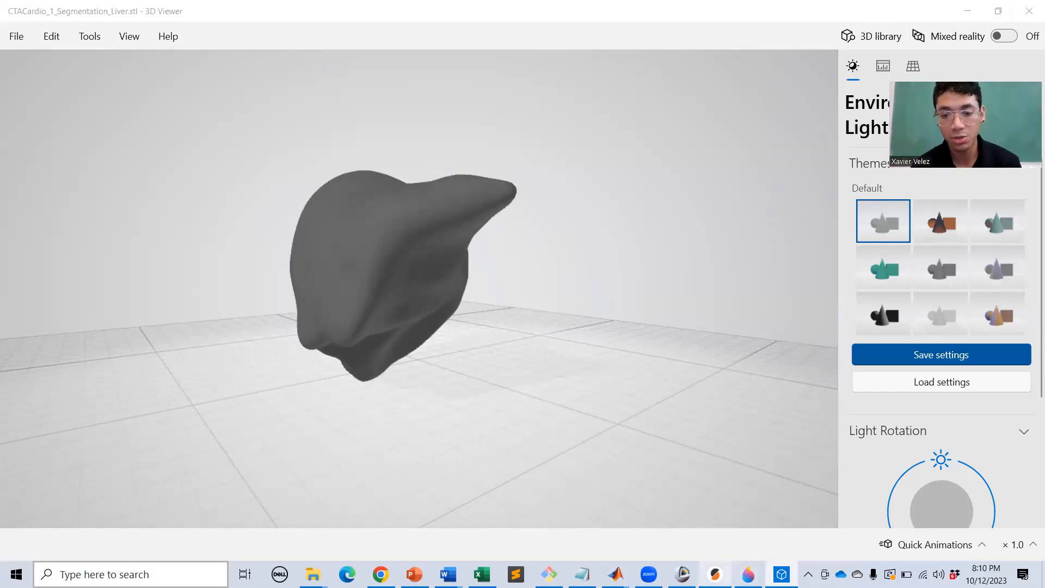
{"action": "left_click", "coordinate": [715, 574]}
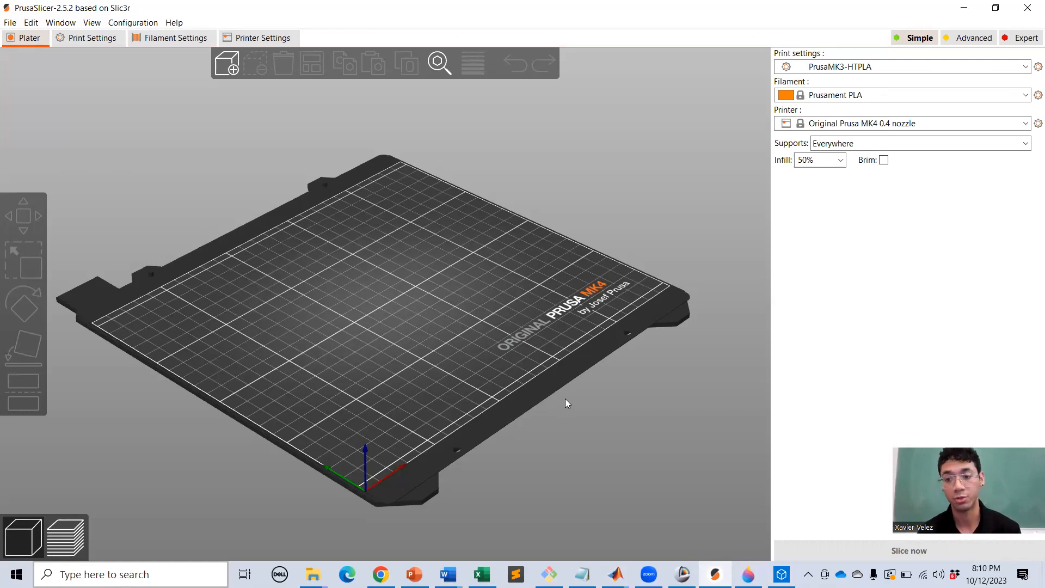
Import CTACardio_1_Segmentation_Liver.stl from the Desktop into PrusaSlicer.
{"action": "left_click", "coordinate": [4, 24]}
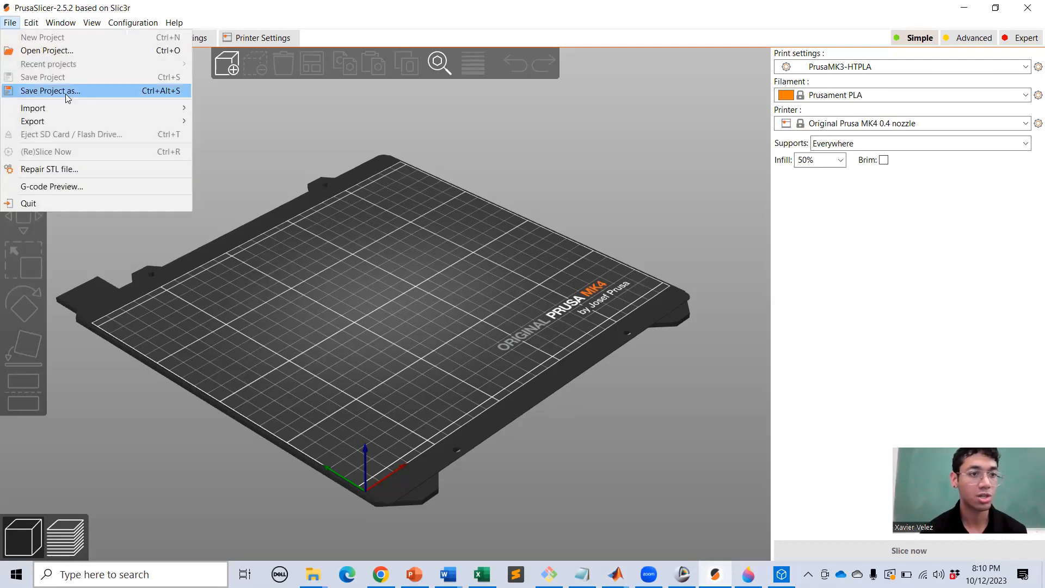
{"action": "mouse_move", "coordinate": [182, 109]}
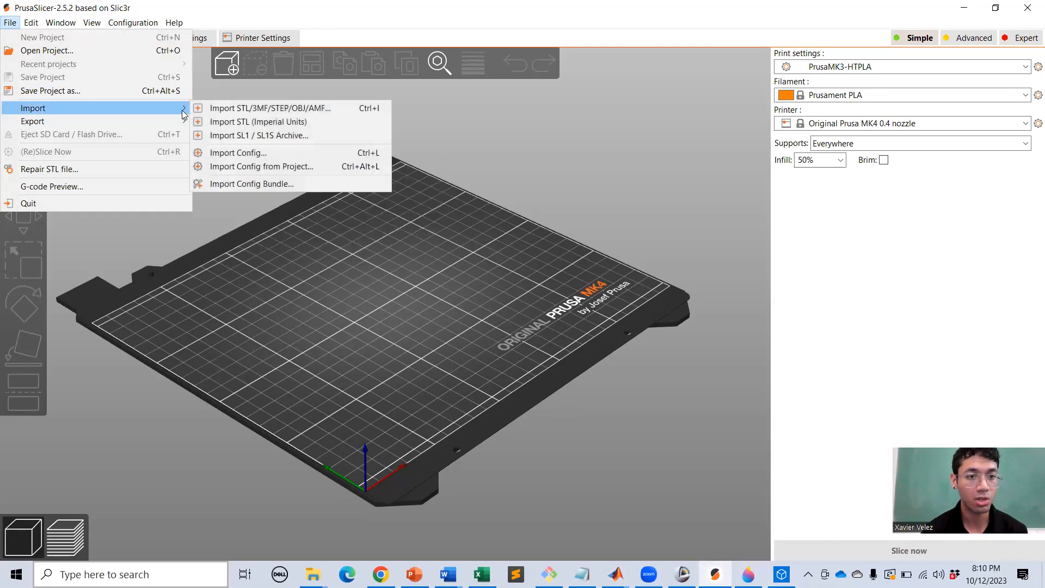
{"action": "left_click", "coordinate": [226, 109]}
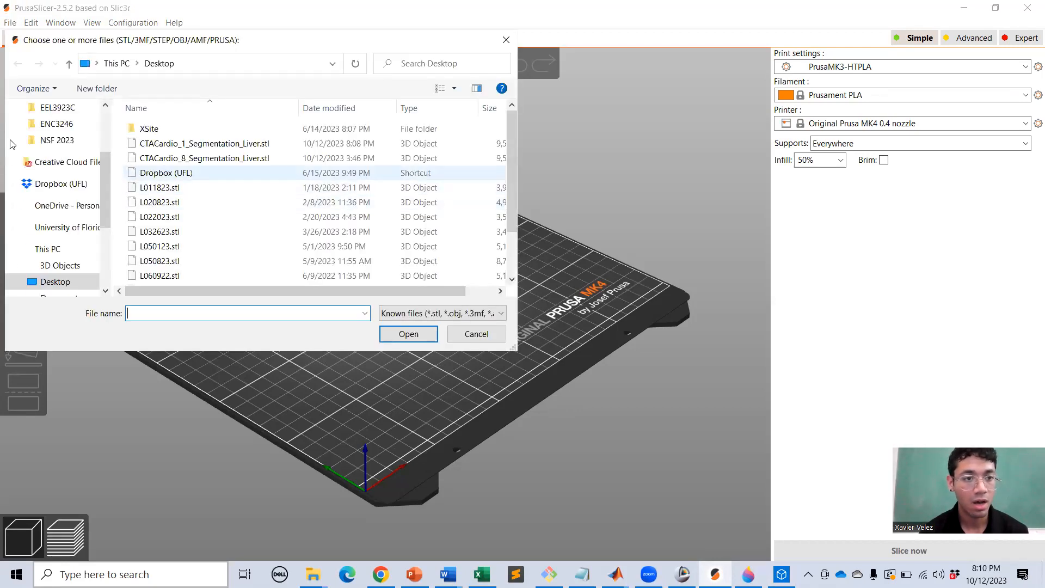
{"action": "left_click", "coordinate": [284, 148]}
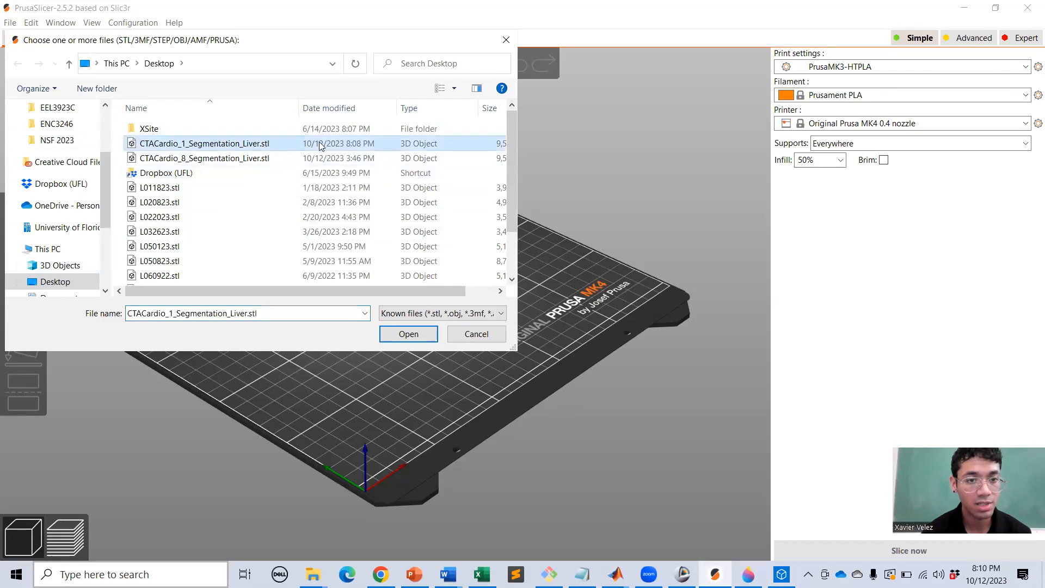
{"action": "left_click", "coordinate": [409, 334]}
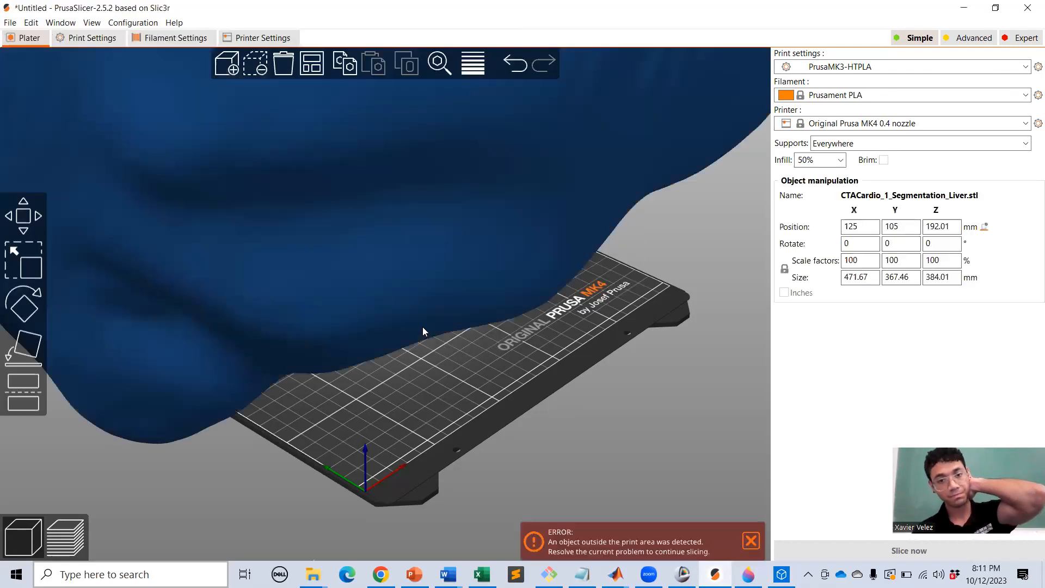
{"action": "scroll", "coordinate": [417, 330], "scroll_direction": "down", "scroll_amount": 10}
{"action": "left_click_drag", "start_coordinate": [417, 330], "coordinate": [487, 348]}
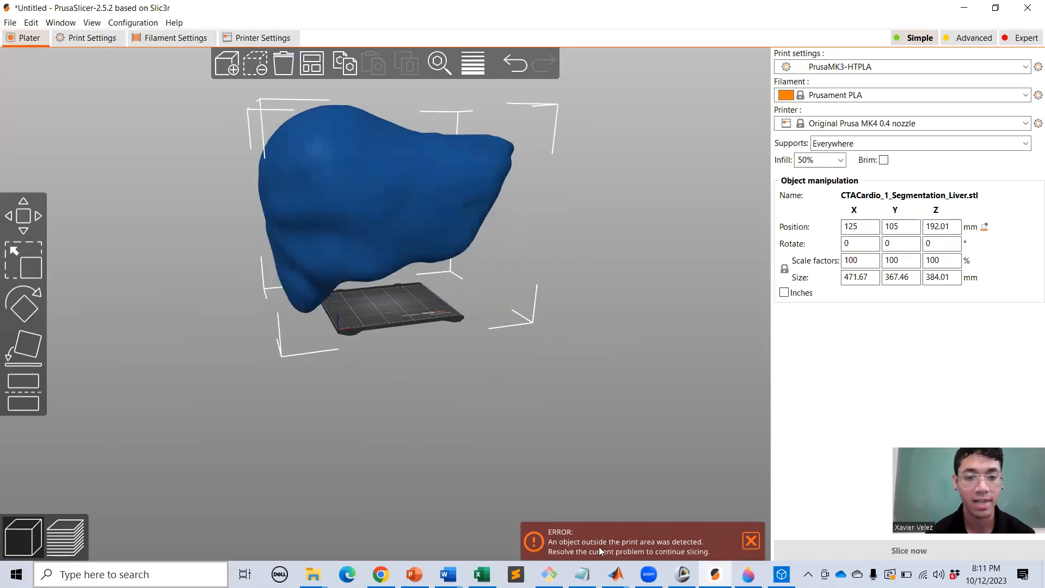
{"action": "scroll", "coordinate": [362, 241], "scroll_direction": "up", "scroll_amount": 2}
{"action": "right_click_drag", "start_coordinate": [364, 248], "coordinate": [389, 321]}
{"action": "mouse_move", "coordinate": [389, 321]}
{"action": "left_mouse_down"}
{"action": "mouse_move", "coordinate": [355, 288]}
{"action": "mouse_move", "coordinate": [389, 336]}
{"action": "left_mouse_up"}
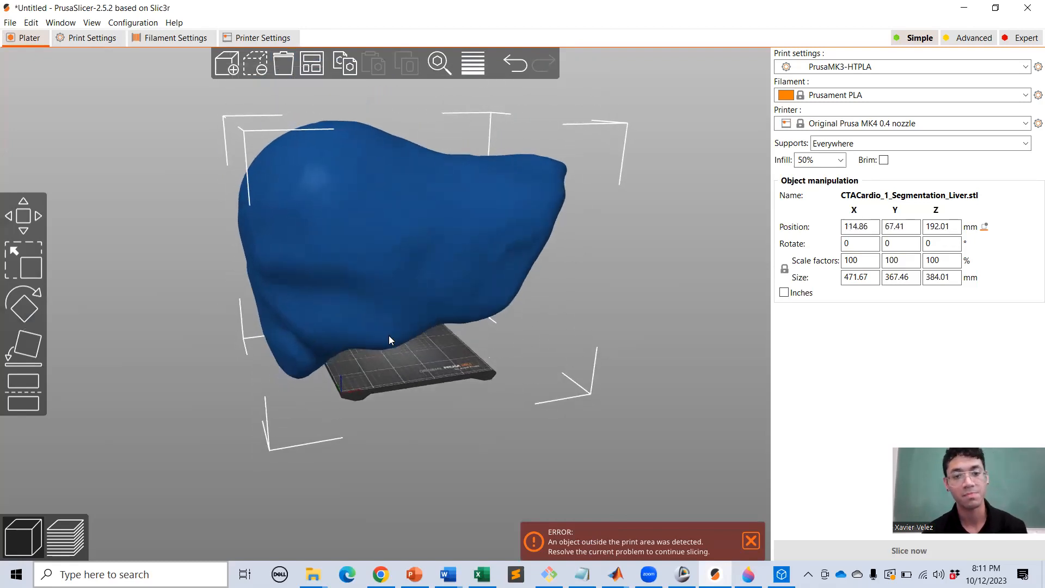
{"action": "left_click_drag", "start_coordinate": [531, 455], "coordinate": [478, 437]}
{"action": "left_click_drag", "start_coordinate": [501, 429], "coordinate": [440, 454]}
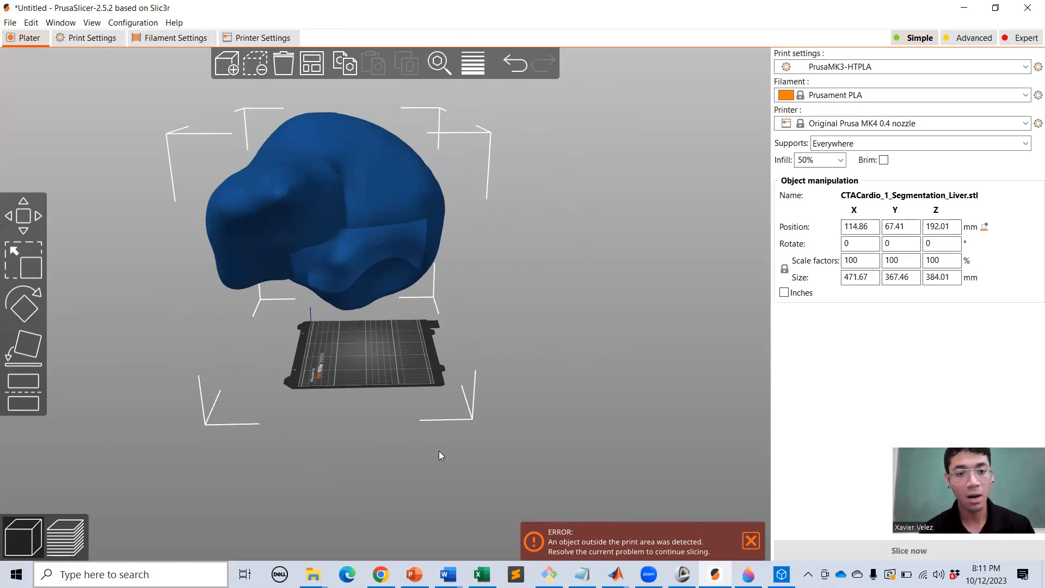
{"action": "scroll", "coordinate": [347, 342], "scroll_direction": "up", "scroll_amount": 6}
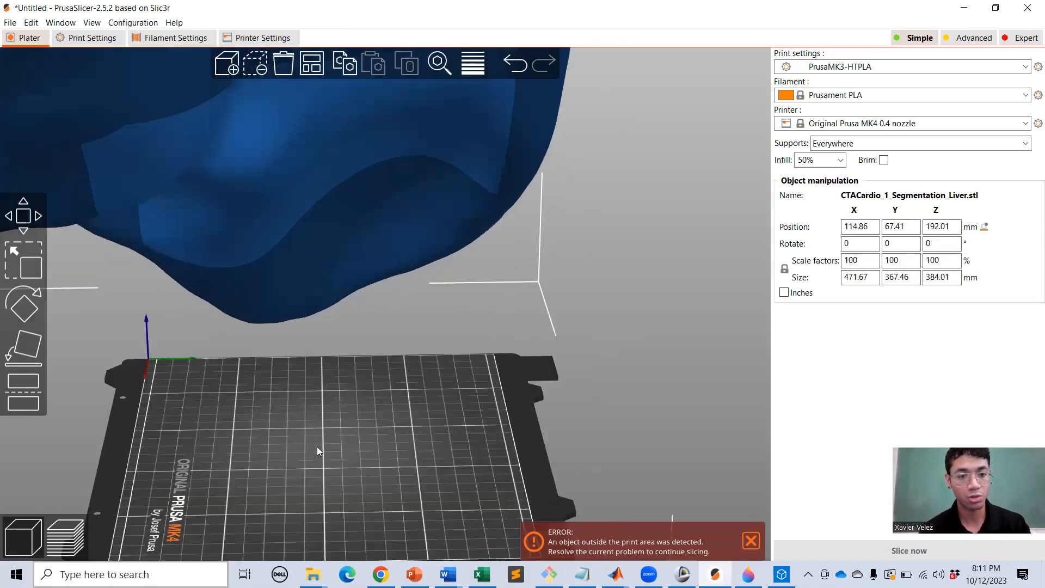
{"action": "left_click_drag", "start_coordinate": [317, 450], "coordinate": [357, 381]}
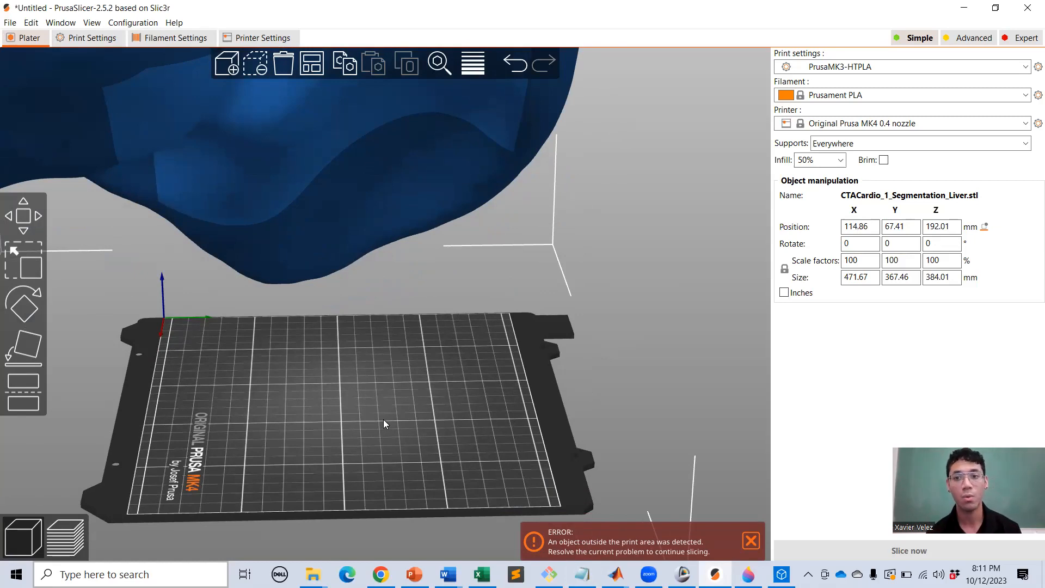
{"action": "scroll", "coordinate": [380, 418], "scroll_direction": "down", "scroll_amount": 5}
{"action": "left_click_drag", "start_coordinate": [397, 439], "coordinate": [351, 419]}
{"action": "left_click_drag", "start_coordinate": [383, 466], "coordinate": [329, 445]}
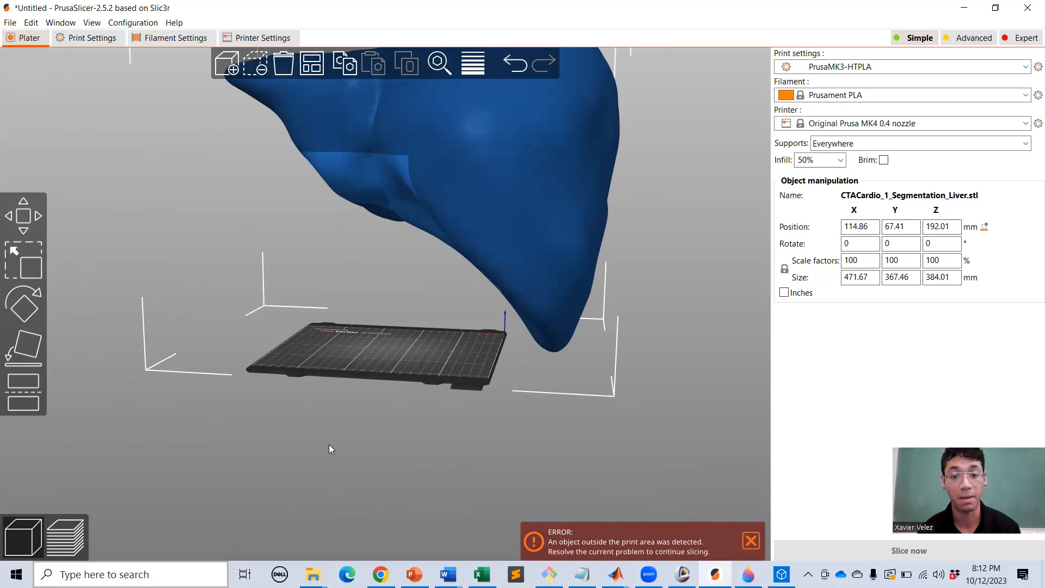
{"action": "left_click_drag", "start_coordinate": [377, 395], "coordinate": [374, 485]}
{"action": "left_click_drag", "start_coordinate": [396, 452], "coordinate": [423, 460]}
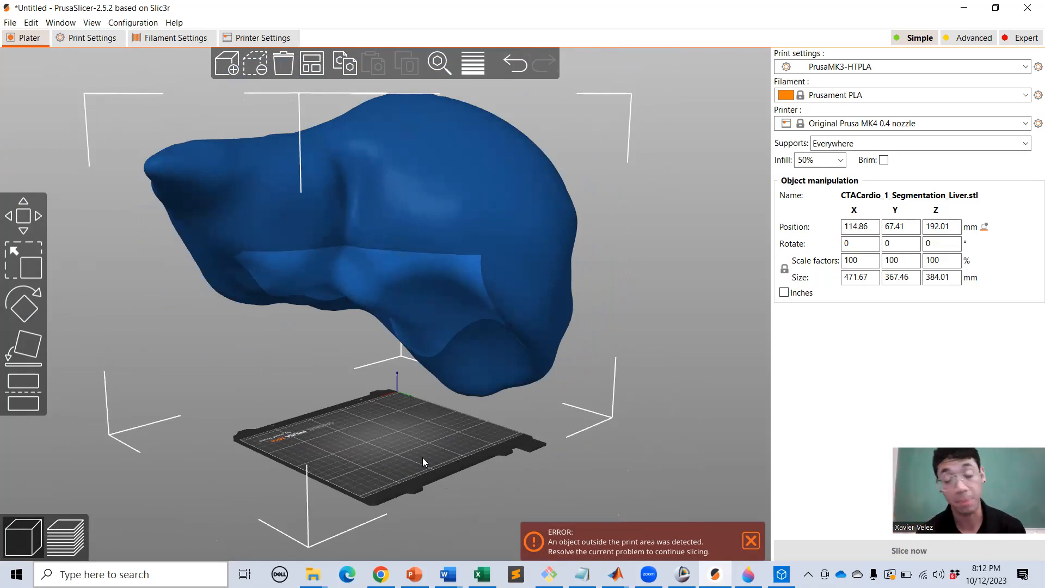
{"action": "right_click_drag", "start_coordinate": [357, 391], "coordinate": [418, 407]}
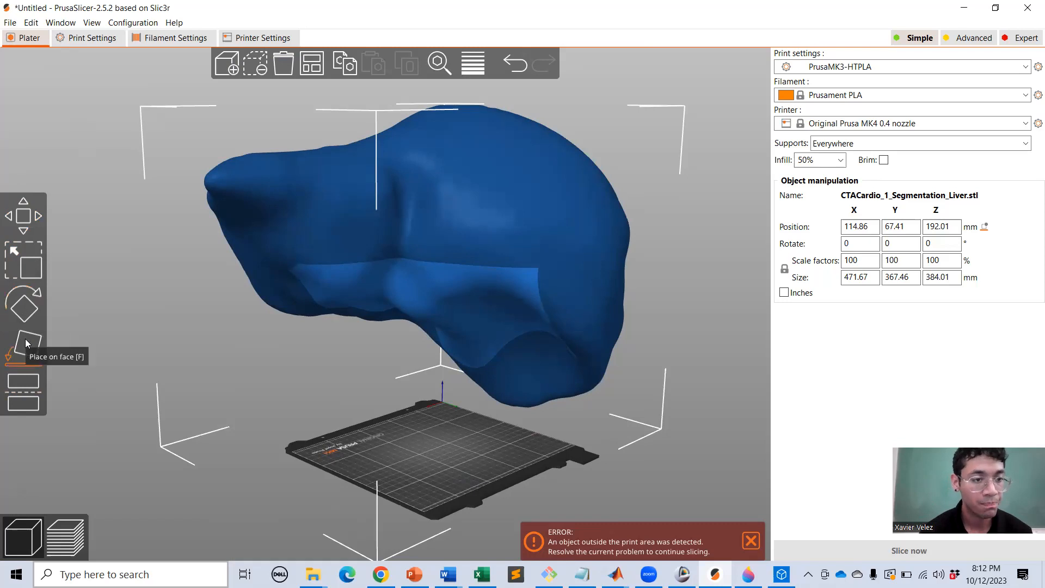
Scale the liver uniformly down to 36.52% so it fits the MK4 bed.
{"action": "left_click", "coordinate": [26, 262]}
{"action": "scroll", "coordinate": [305, 405], "scroll_direction": "up", "scroll_amount": 3}
{"action": "scroll", "coordinate": [261, 416], "scroll_direction": "down", "scroll_amount": 5}
{"action": "left_click_drag", "start_coordinate": [259, 418], "coordinate": [233, 438]}
{"action": "left_click_drag", "start_coordinate": [215, 304], "coordinate": [342, 314]}
{"action": "left_click_drag", "start_coordinate": [464, 493], "coordinate": [218, 491]}
Move the liver along X to 153.09 and reframe the view from above.
{"action": "key", "text": "m"}
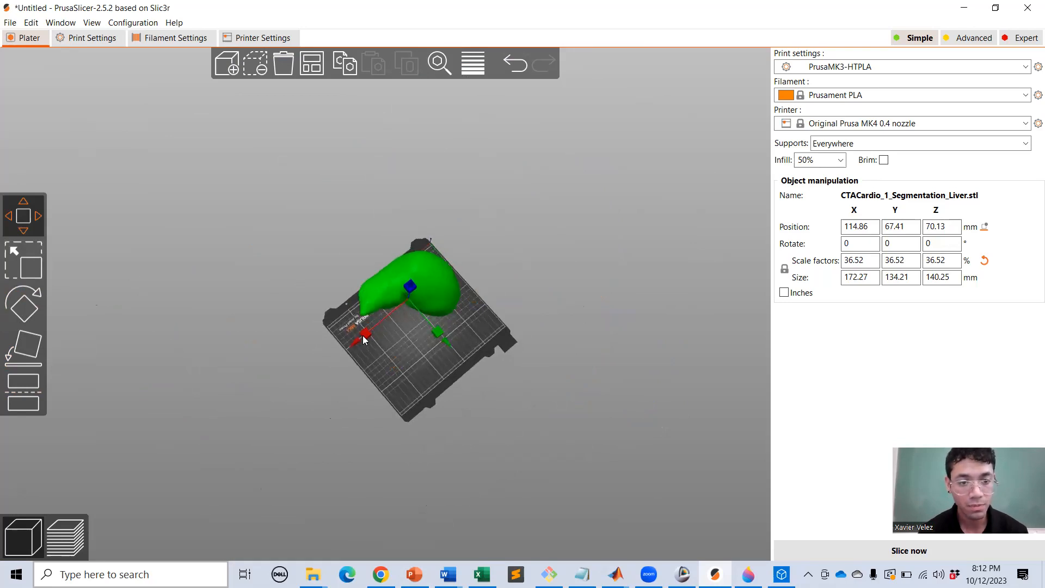
{"action": "left_click_drag", "start_coordinate": [367, 336], "coordinate": [537, 385]}
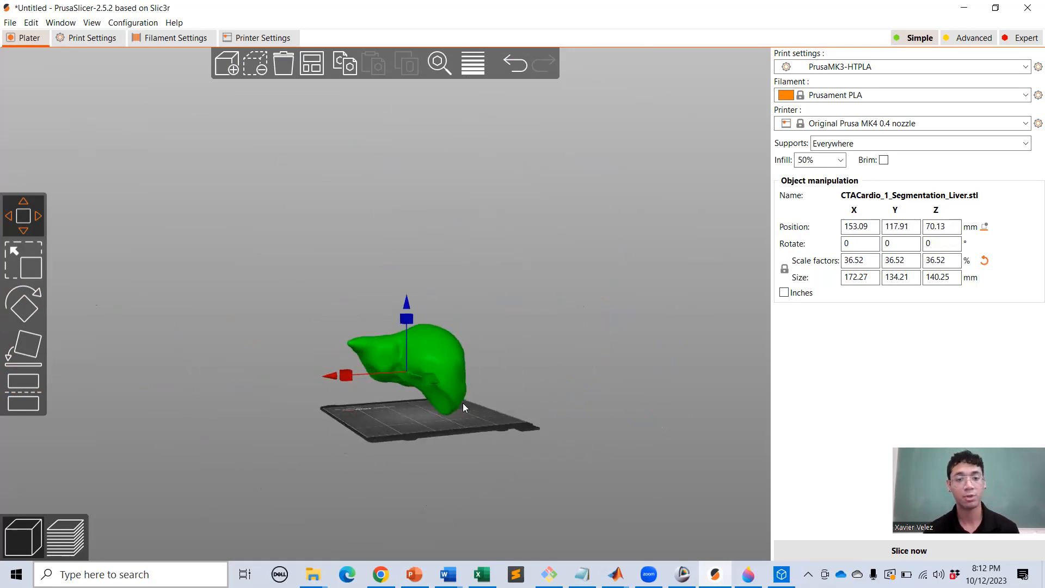
{"action": "scroll", "coordinate": [430, 450], "scroll_direction": "up", "scroll_amount": 2}
{"action": "scroll", "coordinate": [419, 438], "scroll_direction": "up", "scroll_amount": 2}
{"action": "middle_click_drag", "start_coordinate": [430, 519], "coordinate": [444, 381]}
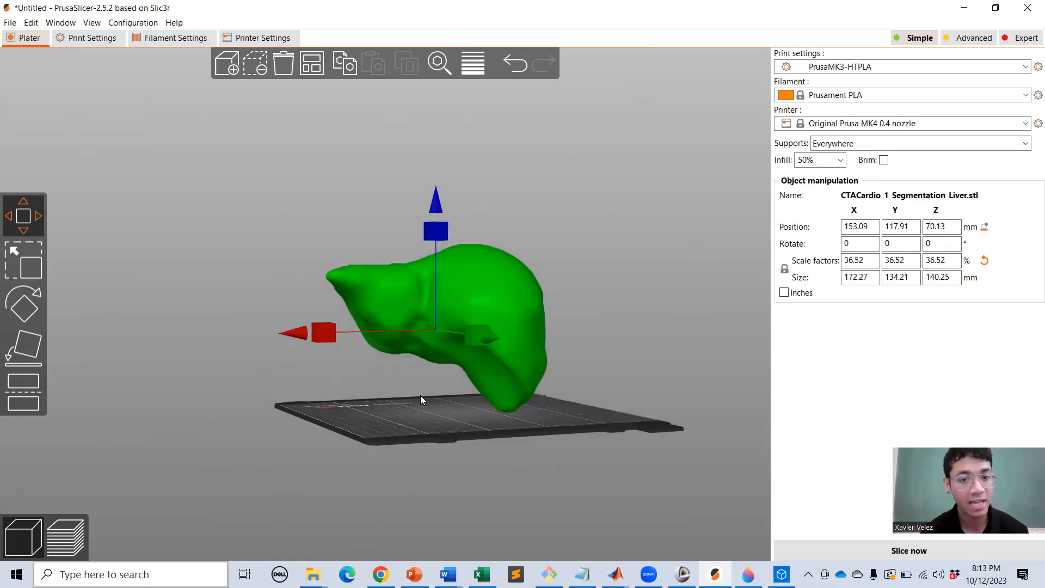
{"action": "left_click_drag", "start_coordinate": [488, 457], "coordinate": [402, 384]}
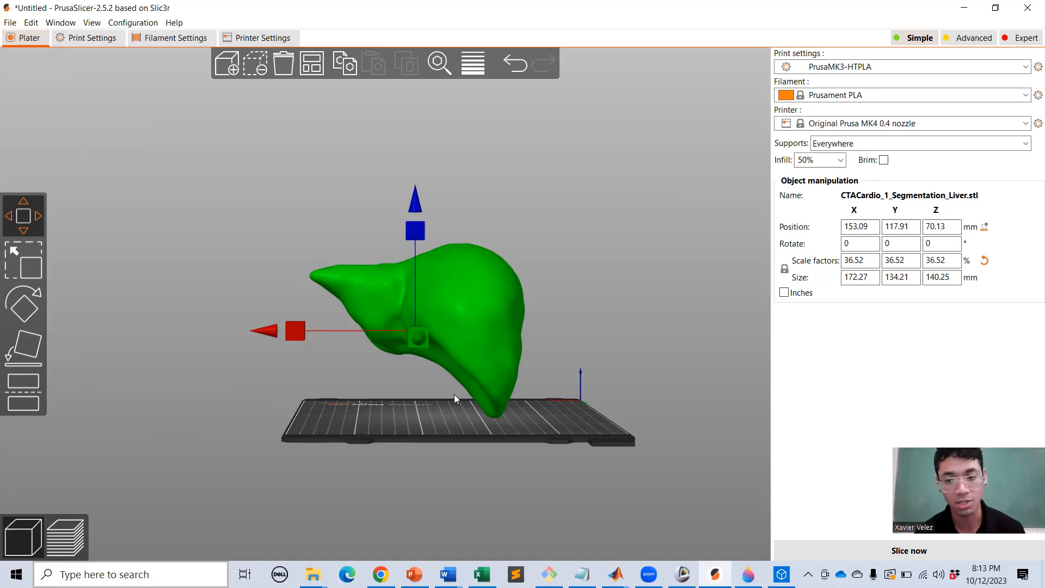
{"action": "mouse_move", "coordinate": [356, 394]}
{"action": "left_mouse_down"}
{"action": "mouse_move", "coordinate": [337, 363]}
{"action": "mouse_move", "coordinate": [357, 392]}
{"action": "mouse_move", "coordinate": [348, 376]}
{"action": "left_mouse_up"}
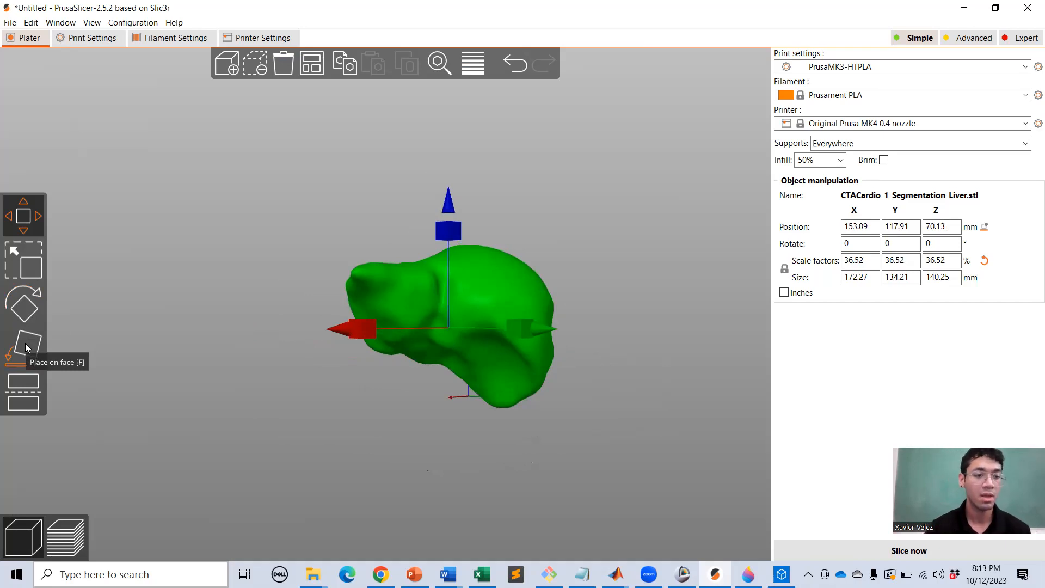
Lay the liver flat on a broad face with Place on Face.
{"action": "left_click", "coordinate": [25, 343]}
{"action": "left_click_drag", "start_coordinate": [291, 380], "coordinate": [243, 394]}
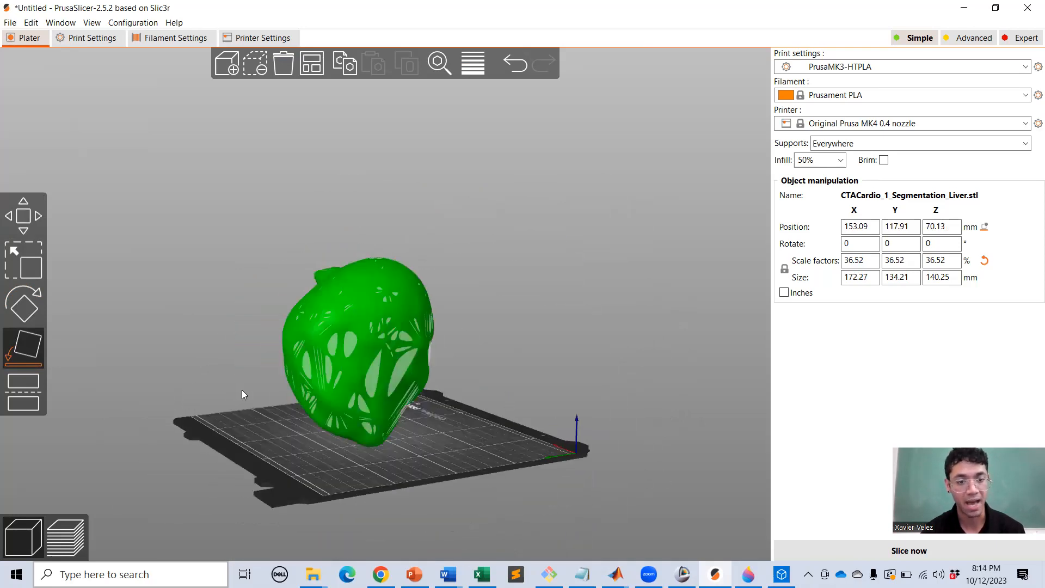
{"action": "left_click", "coordinate": [346, 342]}
{"action": "left_click_drag", "start_coordinate": [434, 455], "coordinate": [304, 468]}
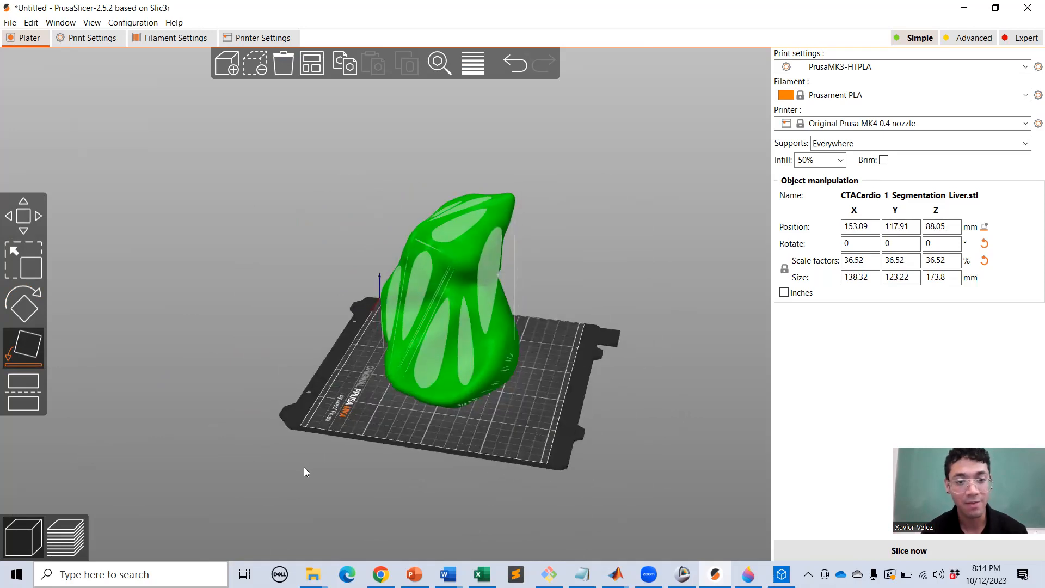
{"action": "left_click", "coordinate": [443, 330]}
{"action": "left_click_drag", "start_coordinate": [579, 418], "coordinate": [445, 405]}
{"action": "scroll", "coordinate": [319, 366], "scroll_direction": "up", "scroll_amount": 5}
{"action": "scroll", "coordinate": [429, 465], "scroll_direction": "up", "scroll_amount": 3}
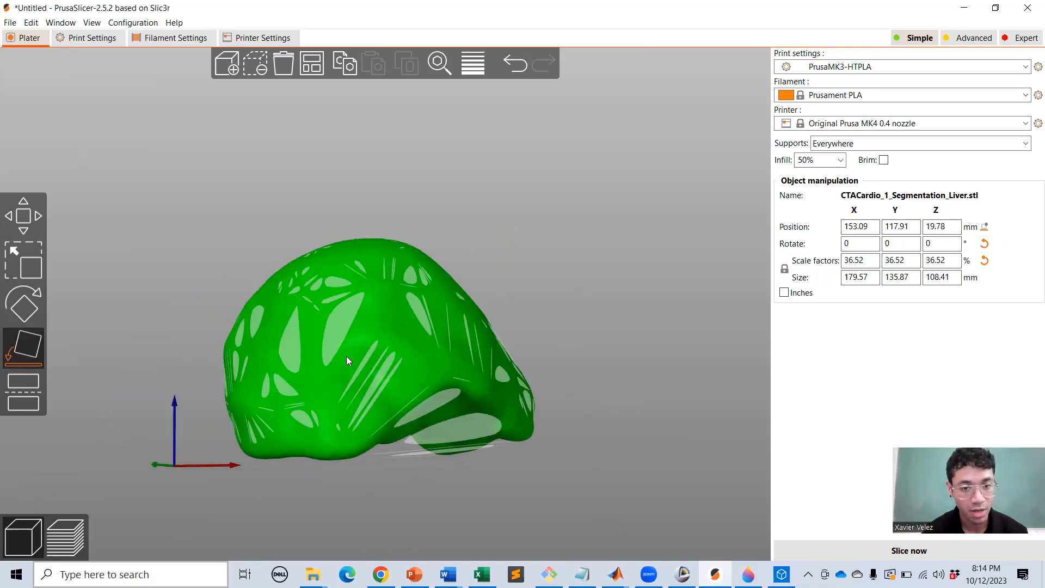
{"action": "left_click_drag", "start_coordinate": [698, 490], "coordinate": [693, 495]}
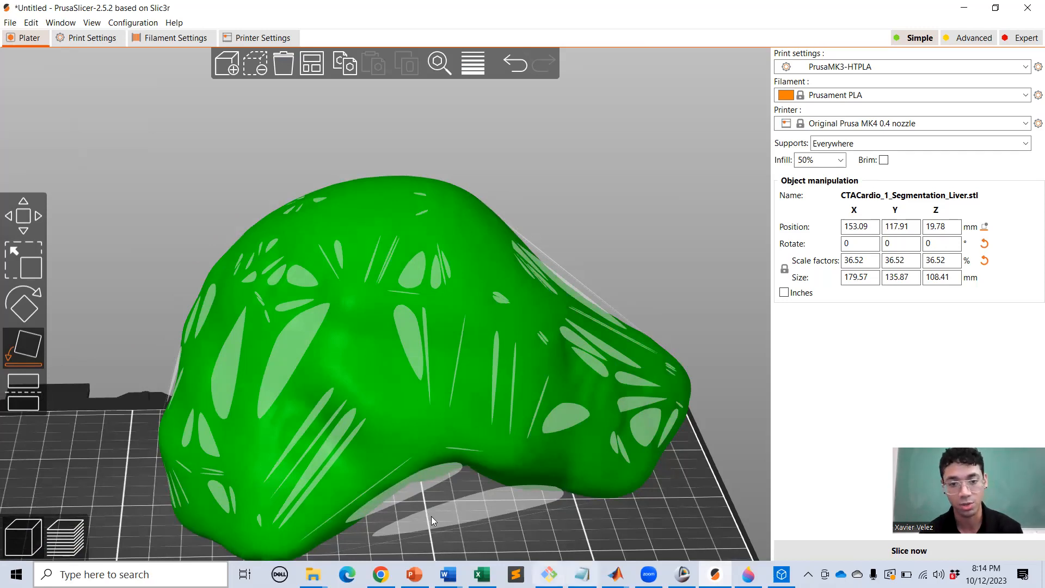
{"action": "scroll", "coordinate": [647, 517], "scroll_direction": "up", "scroll_amount": 2}
{"action": "scroll", "coordinate": [647, 522], "scroll_direction": "down", "scroll_amount": 5}
{"action": "left_click_drag", "start_coordinate": [645, 519], "coordinate": [556, 464]}
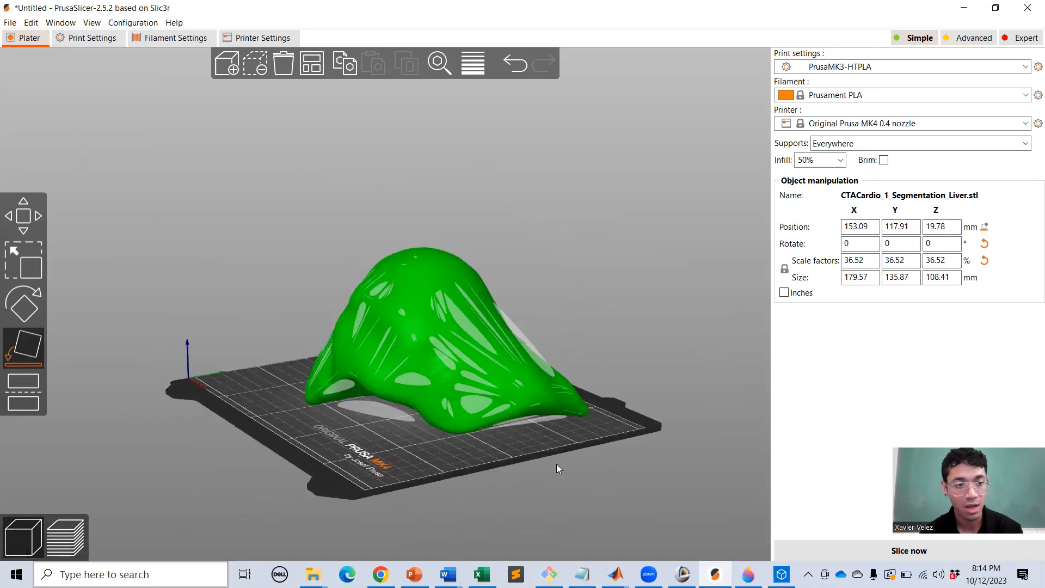
Move the liver along X to 117.22 to center it on the bed.
{"action": "left_click", "coordinate": [8, 233]}
{"action": "left_click_drag", "start_coordinate": [459, 449], "coordinate": [519, 325]}
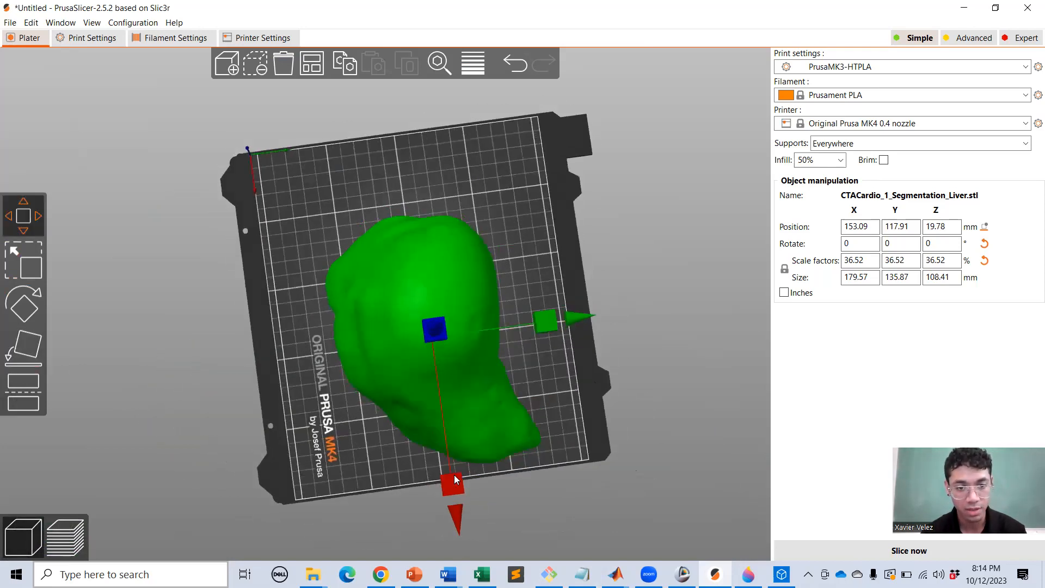
{"action": "left_click_drag", "start_coordinate": [448, 485], "coordinate": [435, 435]}
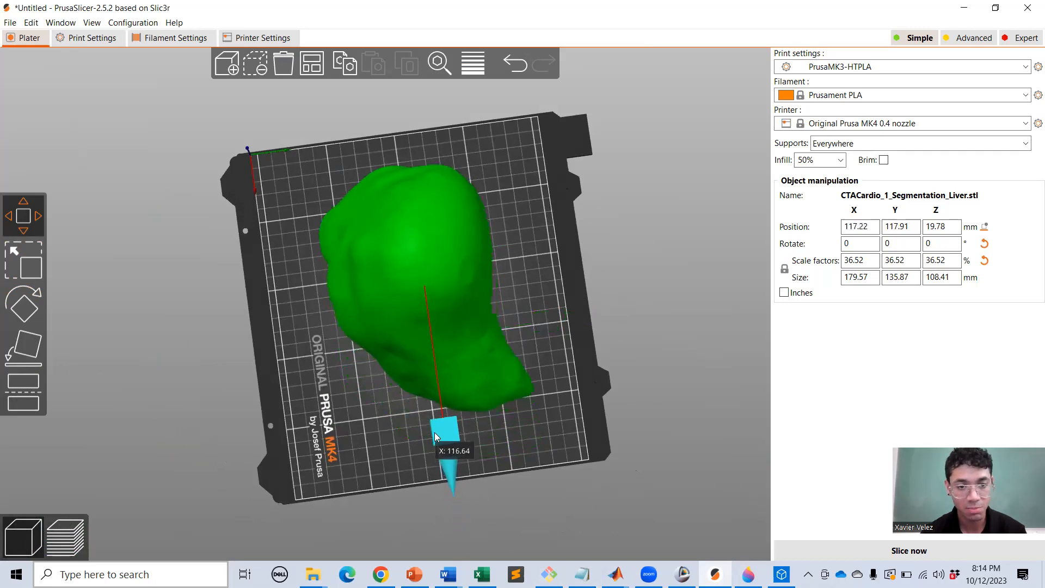
{"action": "left_click_drag", "start_coordinate": [311, 381], "coordinate": [266, 448]}
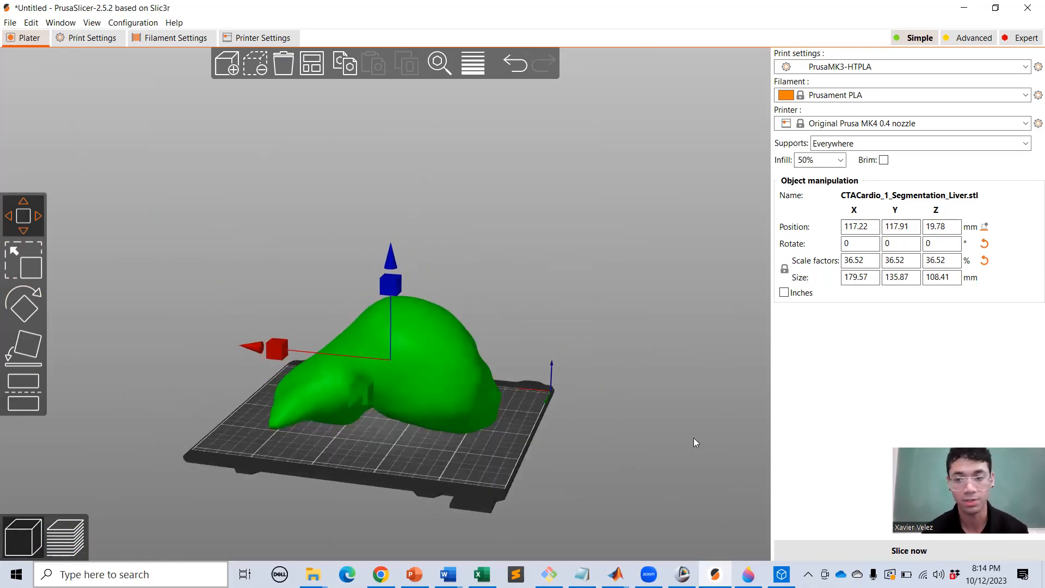
Slice the liver and orbit the preview of its toolpaths and green supports.
{"action": "left_click", "coordinate": [55, 544]}
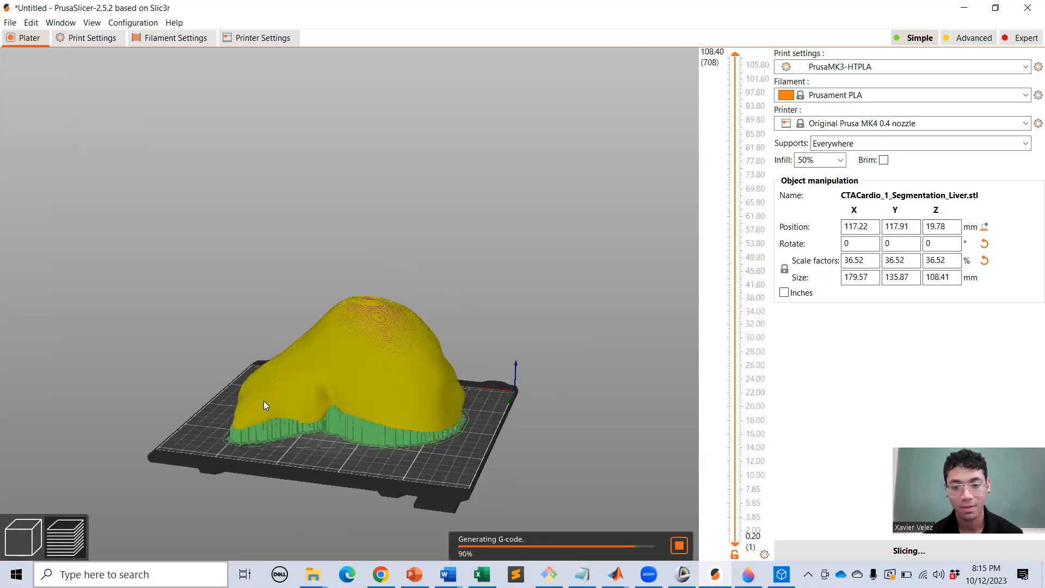
{"action": "scroll", "coordinate": [334, 439], "scroll_direction": "down", "scroll_amount": 3}
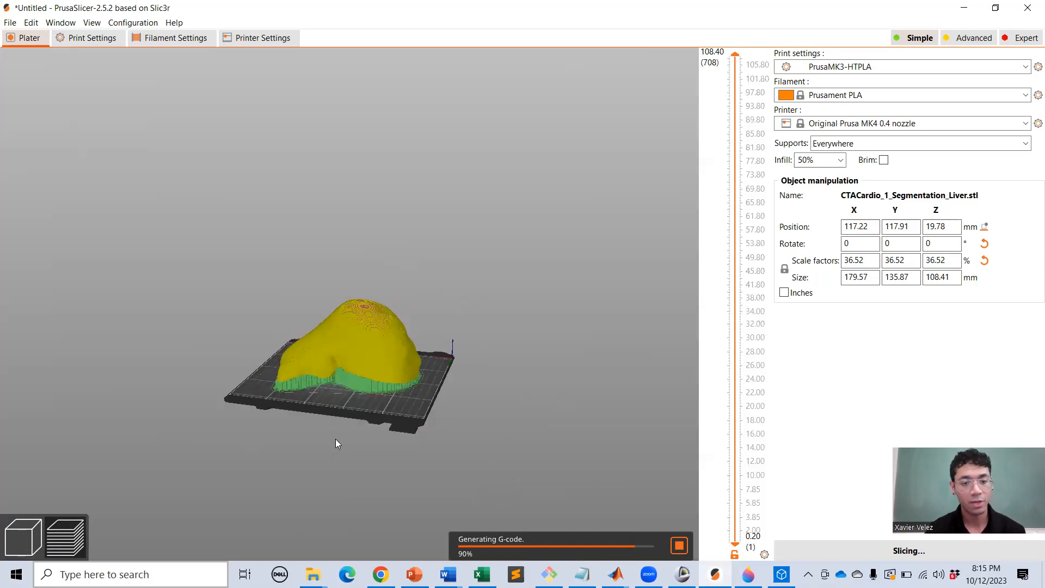
{"action": "scroll", "coordinate": [335, 447], "scroll_direction": "up", "scroll_amount": 5}
{"action": "middle_click_drag", "start_coordinate": [334, 449], "coordinate": [349, 321]}
{"action": "scroll", "coordinate": [358, 368], "scroll_direction": "up", "scroll_amount": 3}
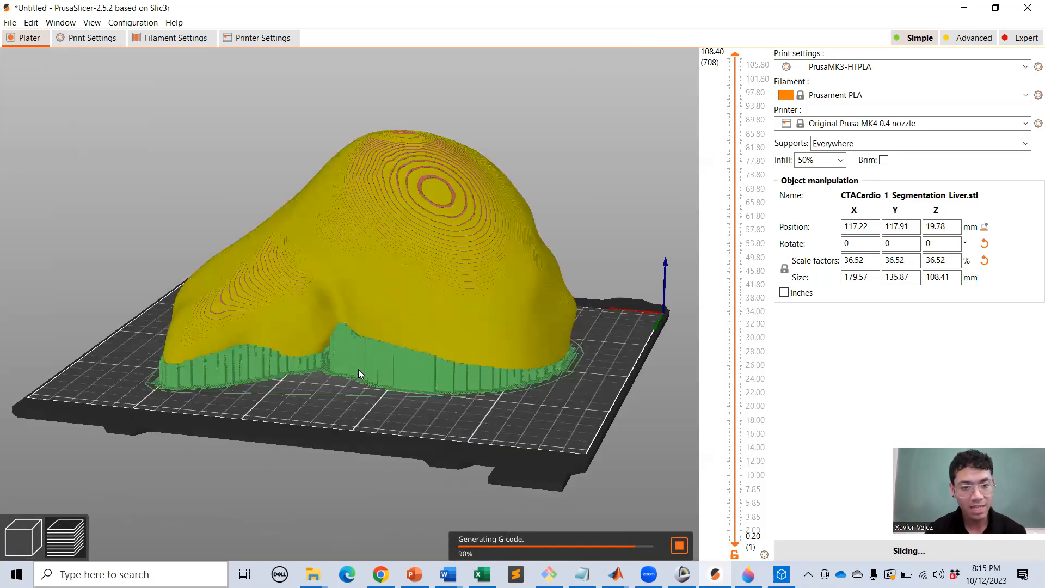
{"action": "left_click_drag", "start_coordinate": [578, 401], "coordinate": [430, 389]}
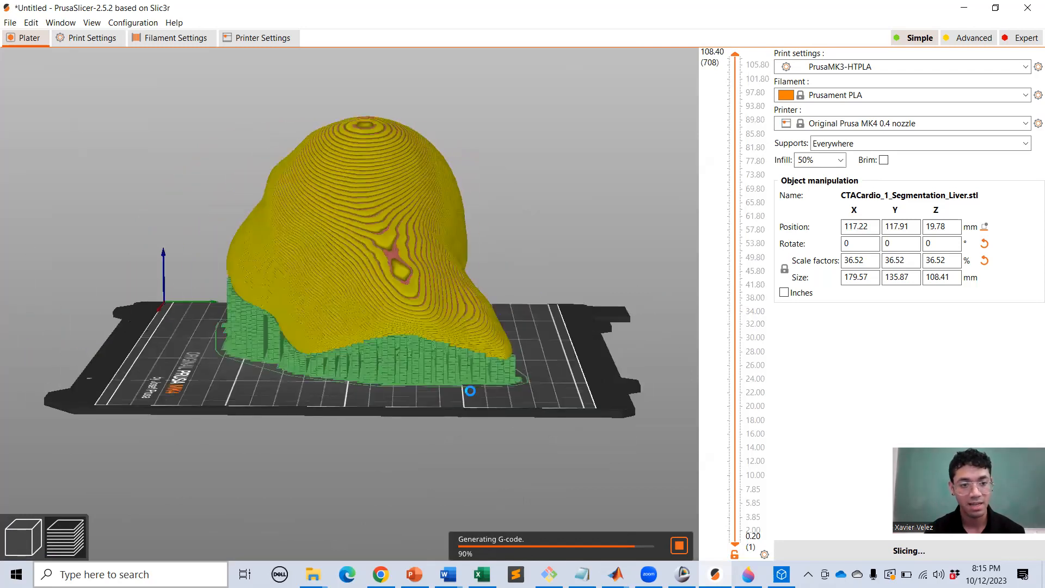
{"action": "scroll", "coordinate": [377, 375], "scroll_direction": "up", "scroll_amount": 5}
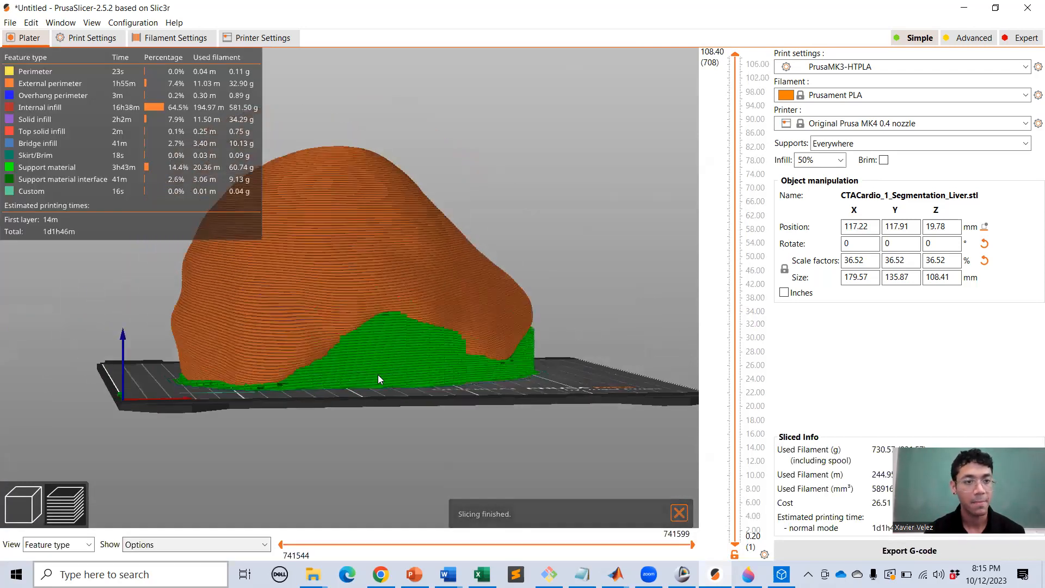
{"action": "left_click_drag", "start_coordinate": [462, 393], "coordinate": [340, 411]}
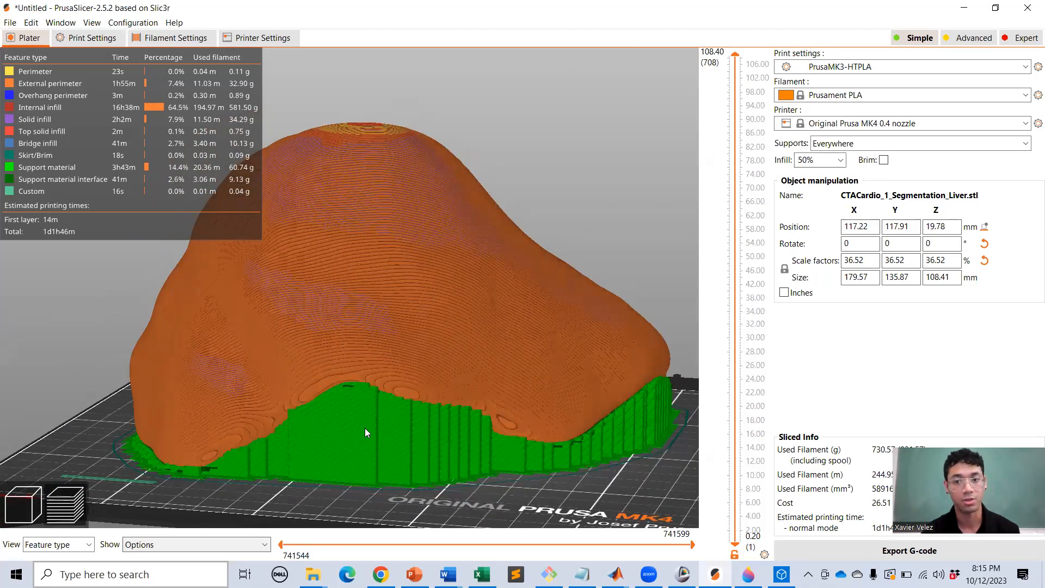
{"action": "scroll", "coordinate": [365, 428], "scroll_direction": "down", "scroll_amount": 3}
{"action": "left_click_drag", "start_coordinate": [369, 410], "coordinate": [259, 392]}
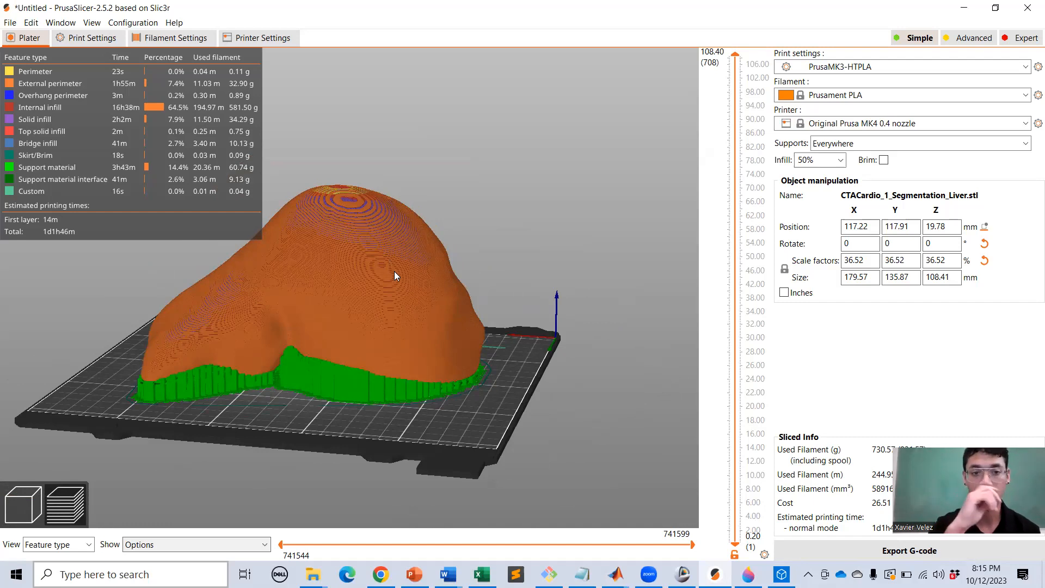
{"action": "middle_click_drag", "start_coordinate": [394, 271], "coordinate": [555, 267]}
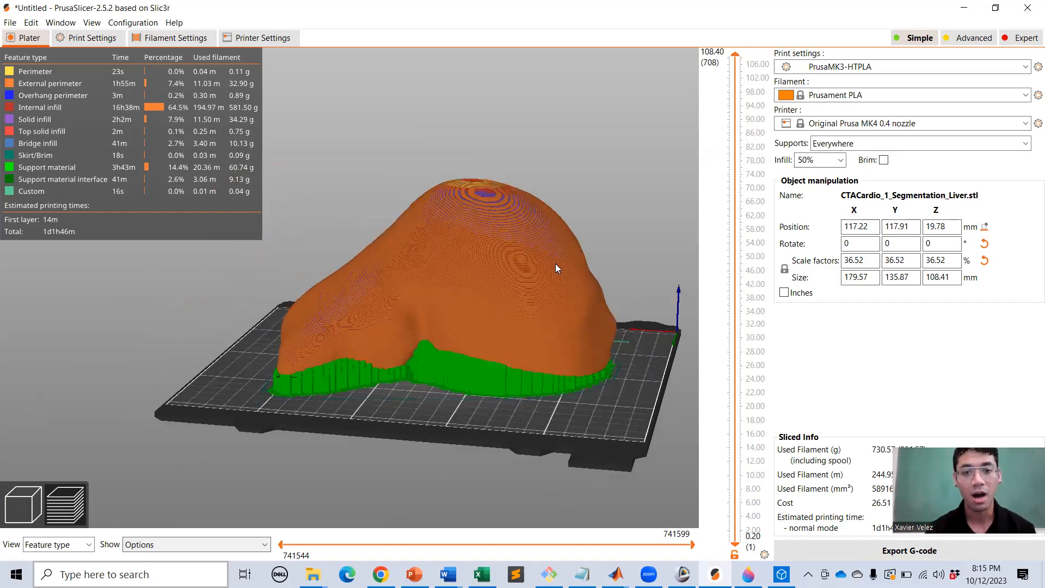
Check the Print settings preset list, keeping PrusaMK3-HTPLA unchanged.
{"action": "left_click", "coordinate": [854, 66]}
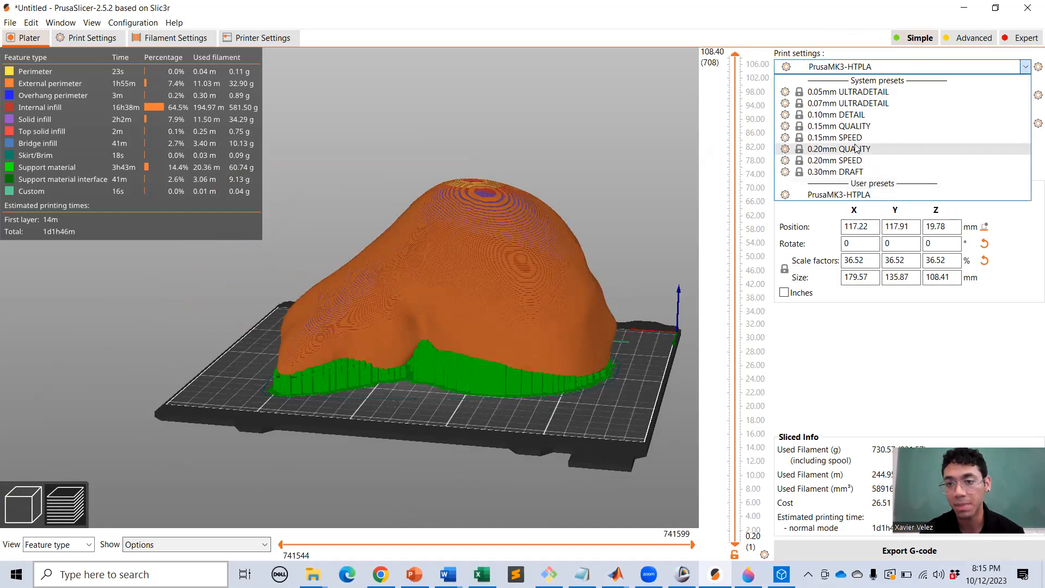
{"action": "left_click", "coordinate": [614, 220]}
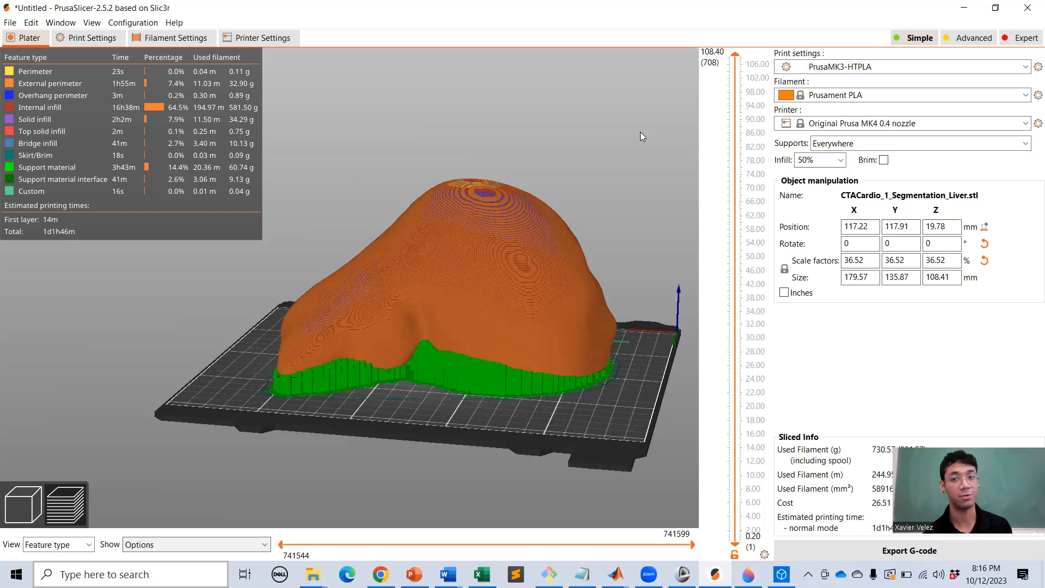
{"action": "left_click", "coordinate": [866, 67]}
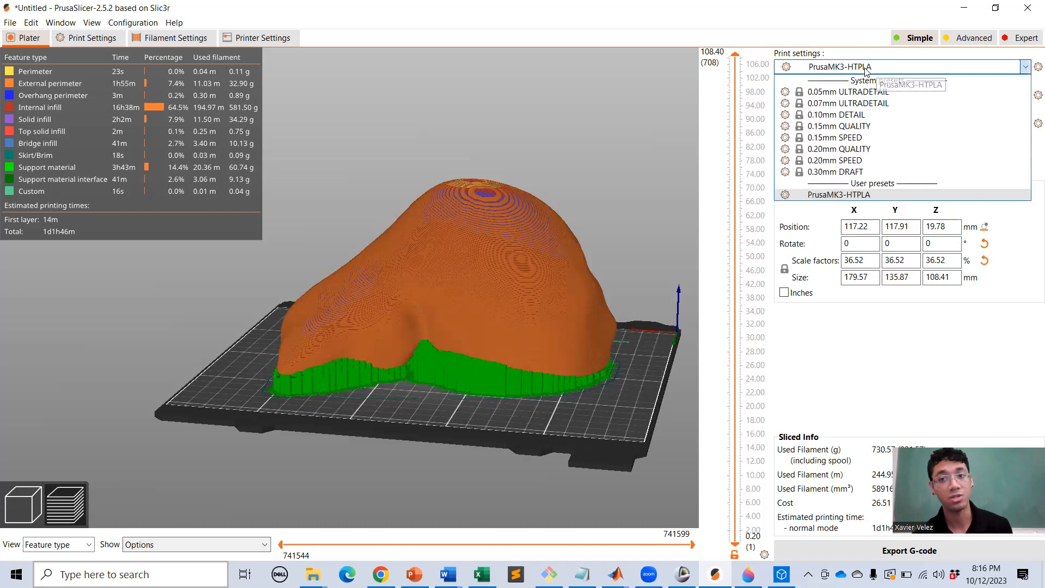
{"action": "left_click", "coordinate": [865, 67]}
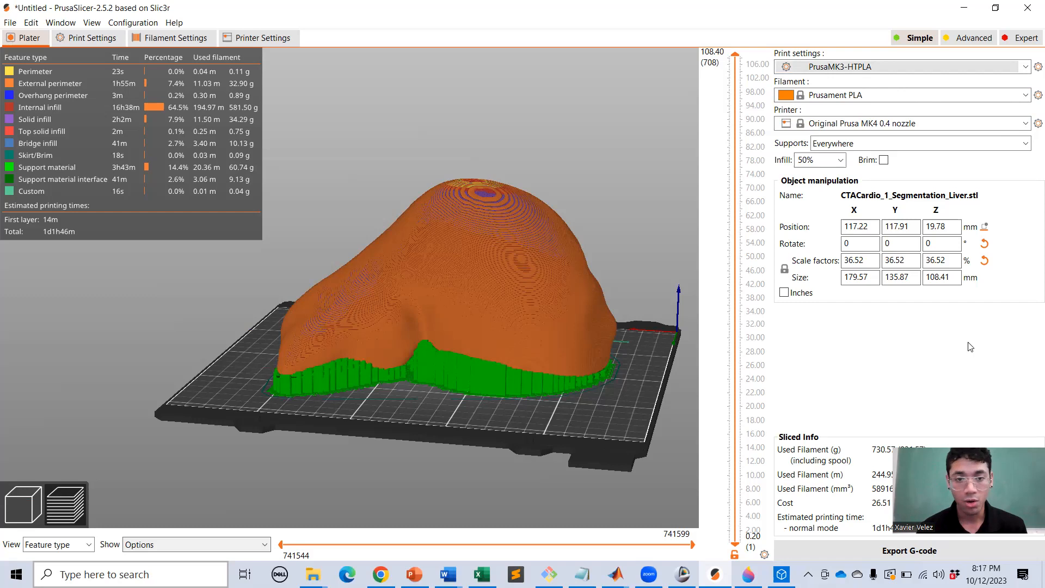
Export the G-code as CTACardio_1_Segmentation_Liver.gcode to the Desktop and open its folder.
{"action": "left_click_drag", "start_coordinate": [403, 263], "coordinate": [526, 289]}
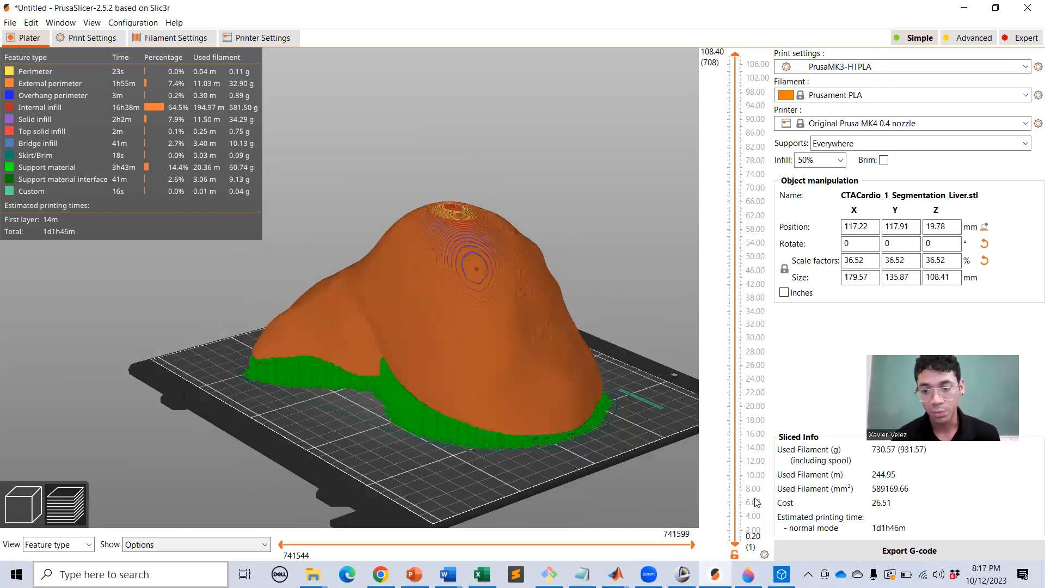
{"action": "left_click", "coordinate": [908, 551]}
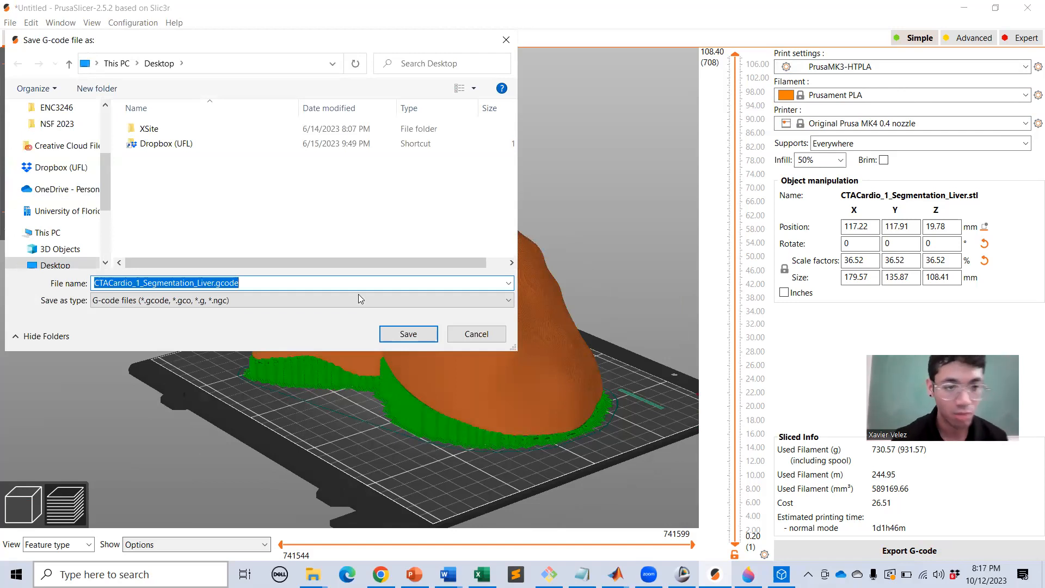
{"action": "left_click", "coordinate": [399, 339]}
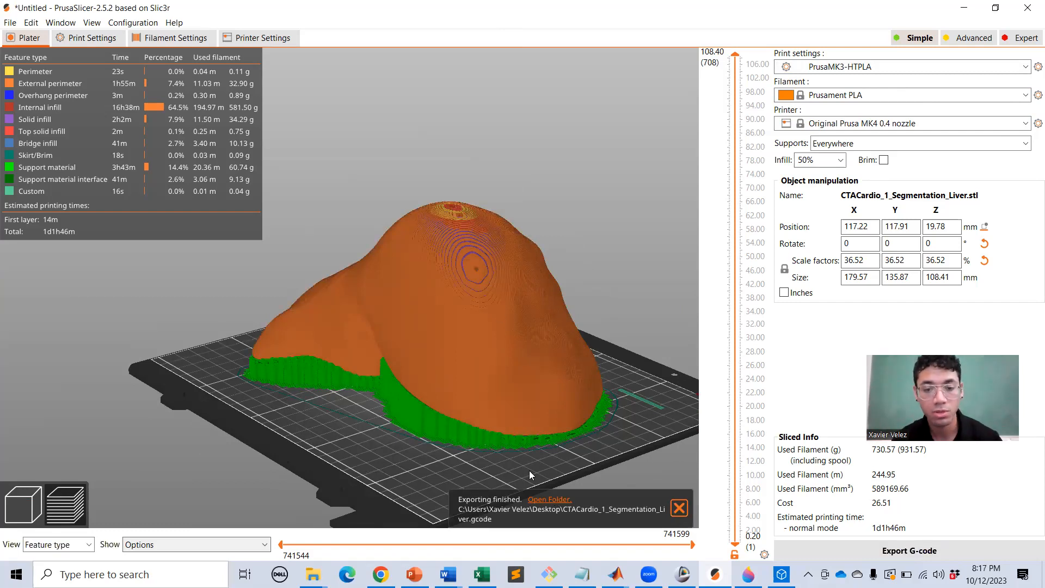
{"action": "left_click", "coordinate": [542, 500]}
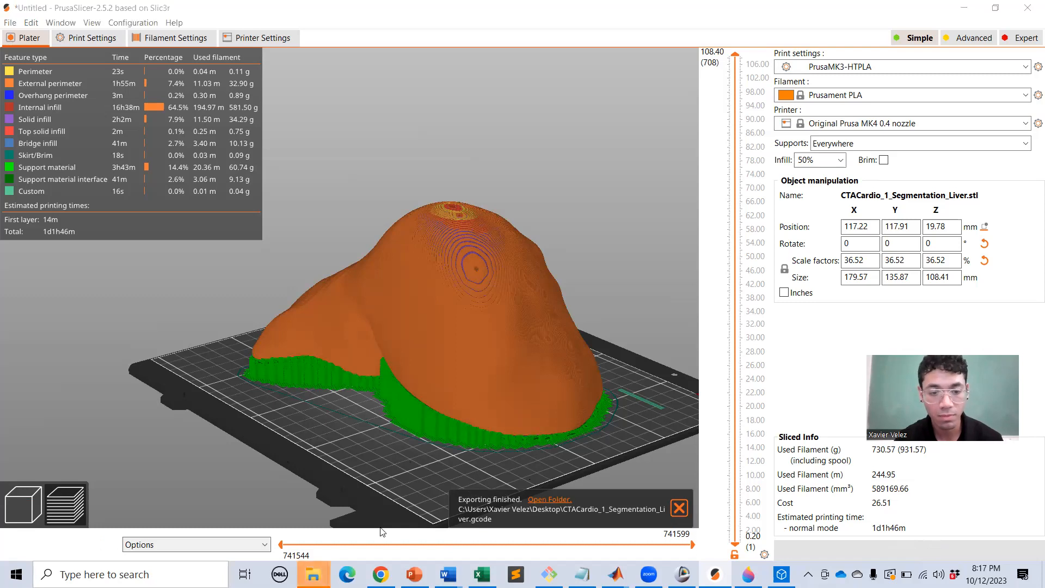
Sort the Desktop folder by Date modified and select the liver G-code file.
{"action": "mouse_move", "coordinate": [313, 575]}
{"action": "left_click", "coordinate": [380, 503]}
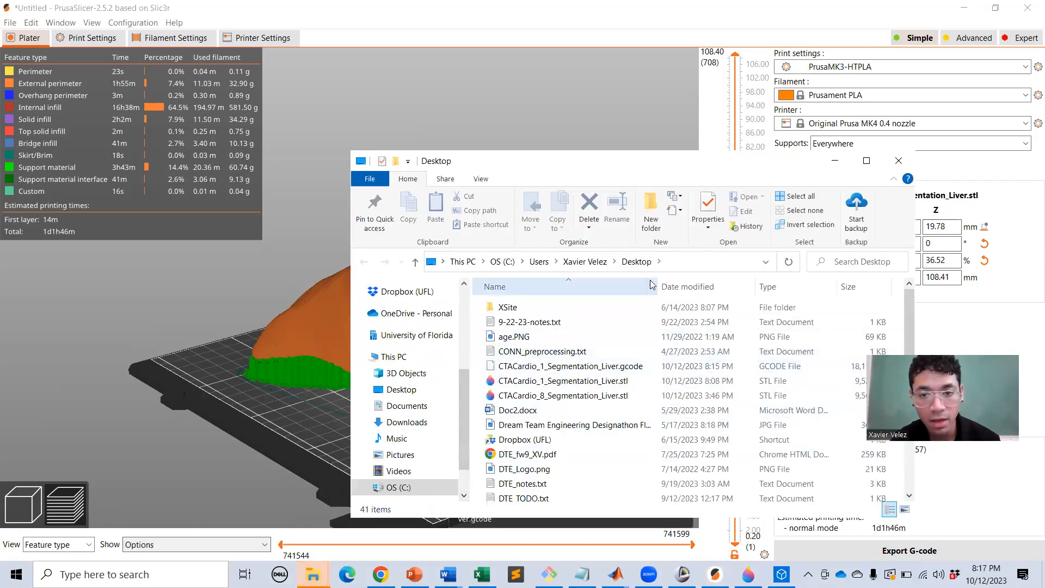
{"action": "left_click", "coordinate": [715, 289]}
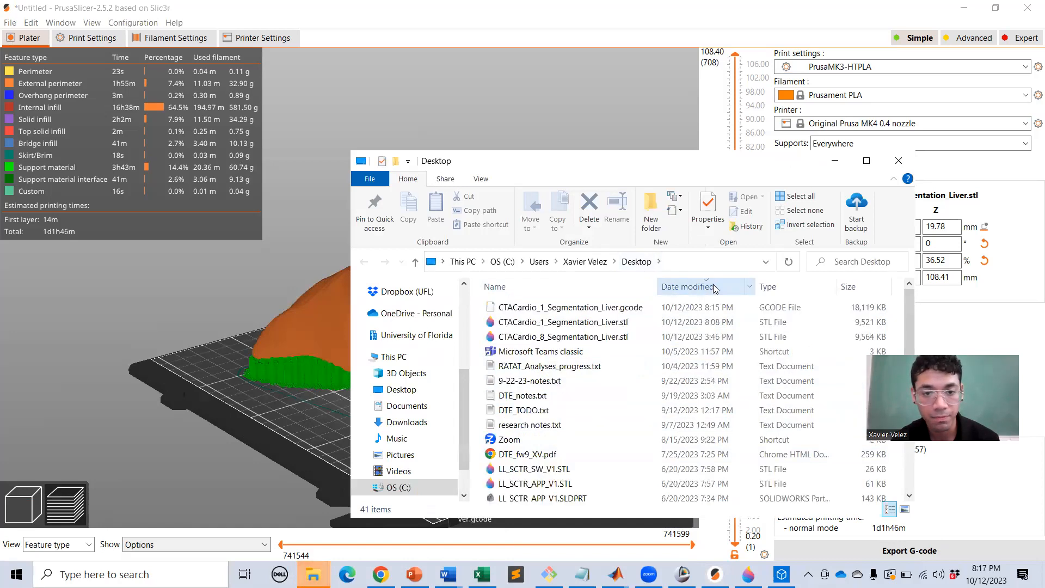
{"action": "left_click", "coordinate": [580, 308]}
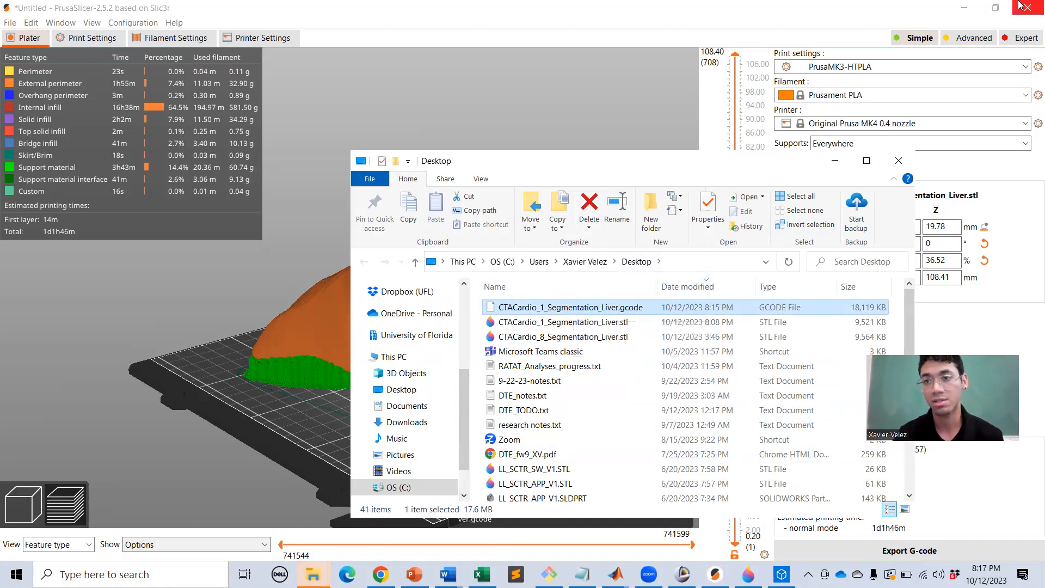
Minimize all open windows and launch Prusa G-code Viewer from the desktop.
{"action": "left_click", "coordinate": [958, 12]}
{"action": "left_click", "coordinate": [957, 12]}
{"action": "left_click", "coordinate": [959, 9]}
{"action": "left_click", "coordinate": [960, 7]}
{"action": "left_click", "coordinate": [822, 167]}
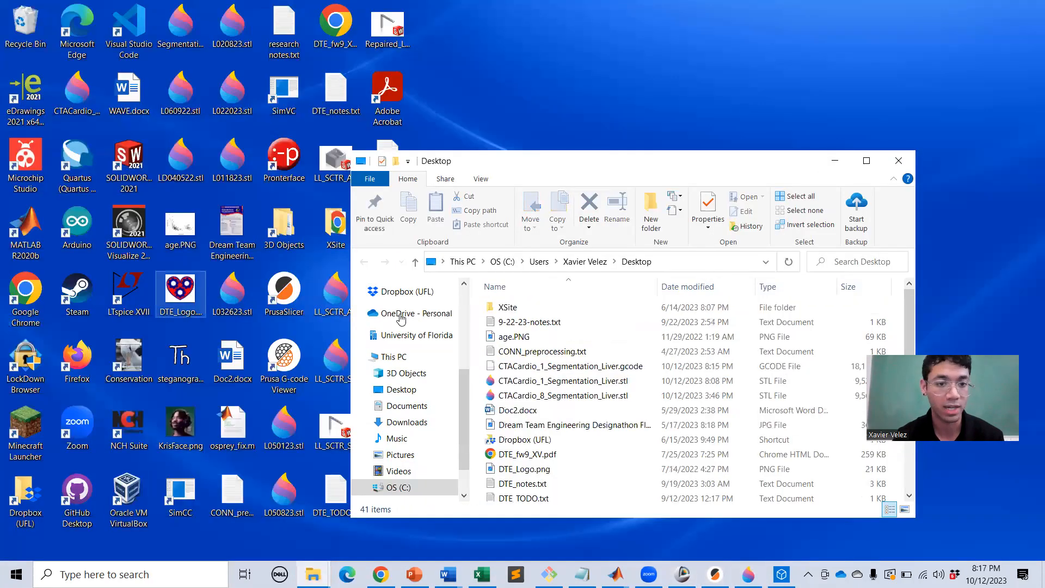
{"action": "left_click", "coordinate": [823, 165]}
{"action": "left_click", "coordinate": [834, 161]}
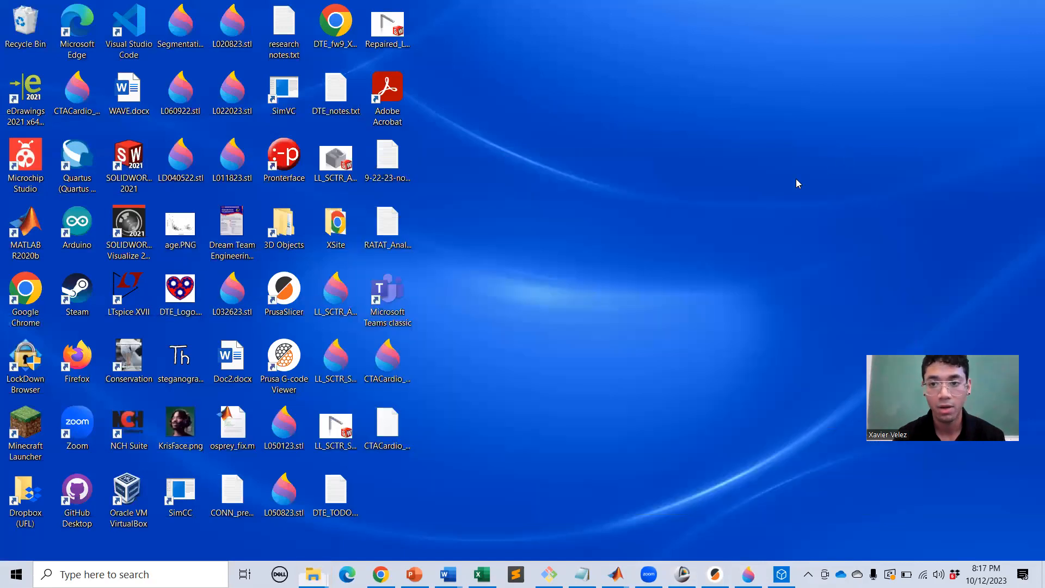
{"action": "double_click", "coordinate": [273, 363]}
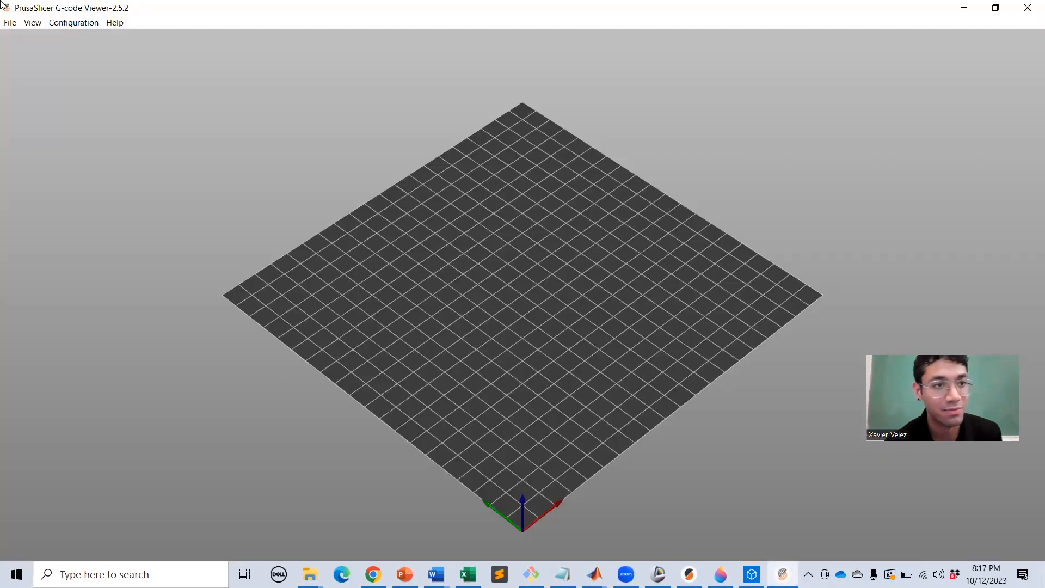
Open CTACardio_1_Segmentation_Liver.gcode from the Desktop in G-code Viewer.
{"action": "left_click", "coordinate": [8, 22]}
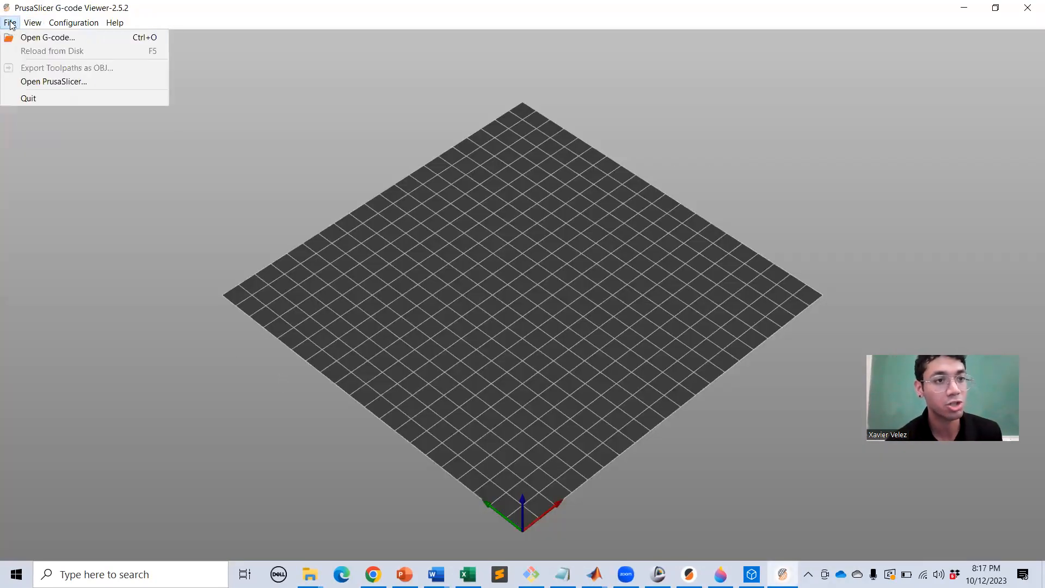
{"action": "left_click", "coordinate": [16, 36]}
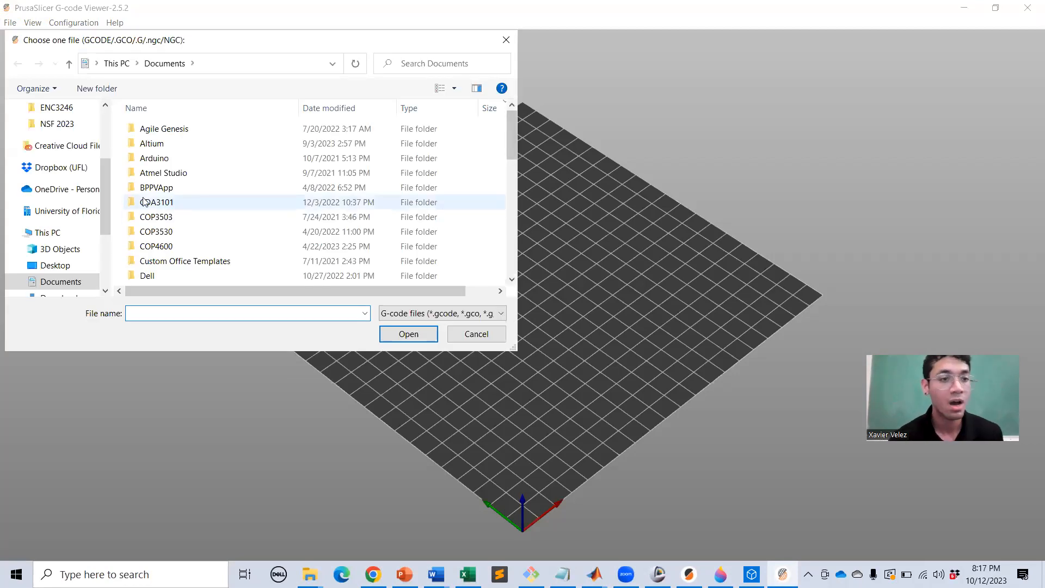
{"action": "left_click", "coordinate": [59, 266]}
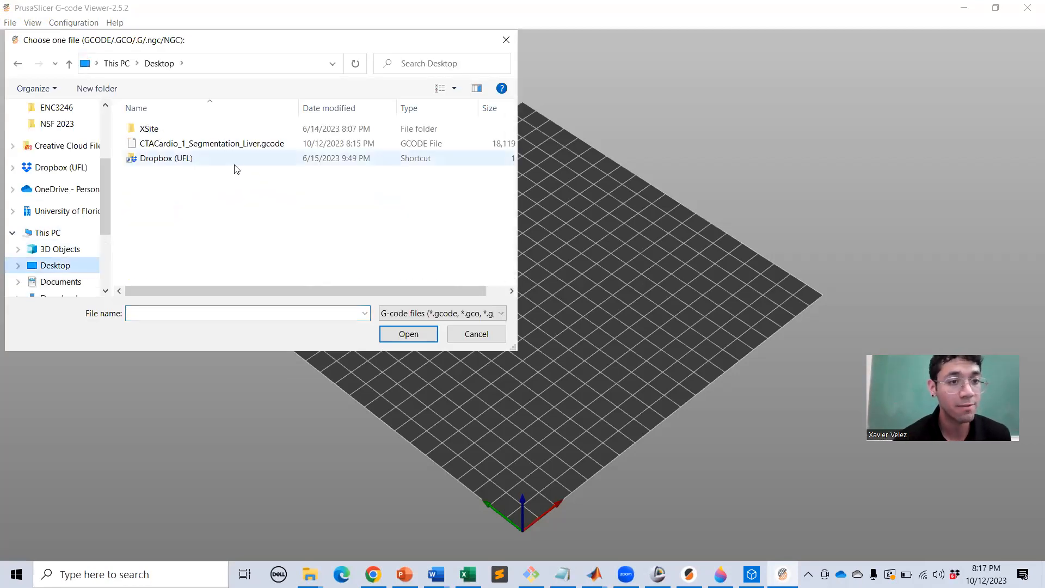
{"action": "left_click", "coordinate": [240, 143]}
{"action": "left_click", "coordinate": [408, 334]}
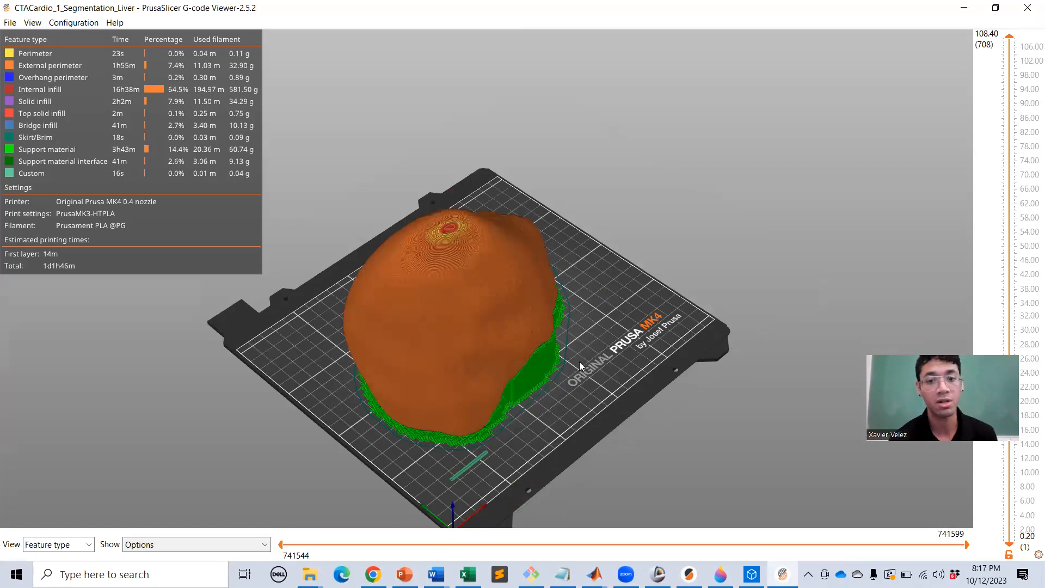
Orbit the toolpaths to a low side view, then return to 3D Slicer.
{"action": "left_click_drag", "start_coordinate": [598, 359], "coordinate": [454, 341]}
{"action": "left_click_drag", "start_coordinate": [461, 363], "coordinate": [392, 353]}
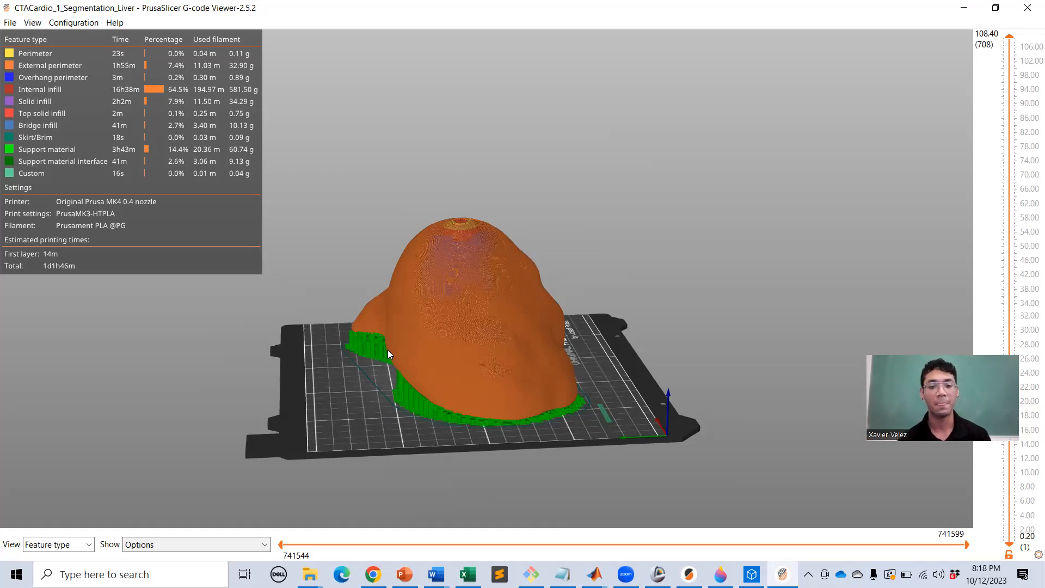
{"action": "left_click", "coordinate": [658, 575]}
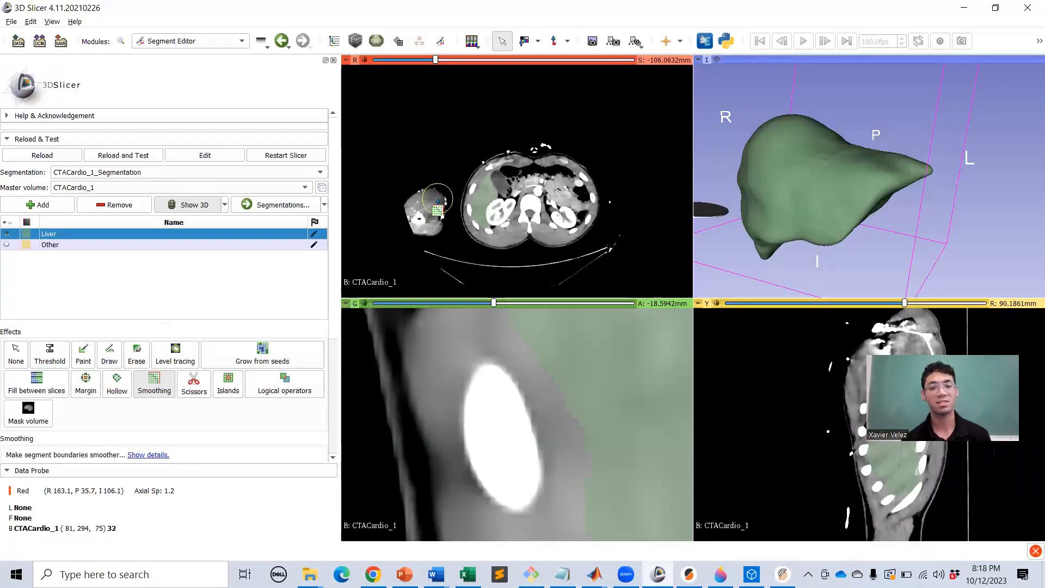
Sync the green and yellow slice views to a spot on the red view, then switch to the FreeView brain session.
{"action": "key", "text": "shift"}
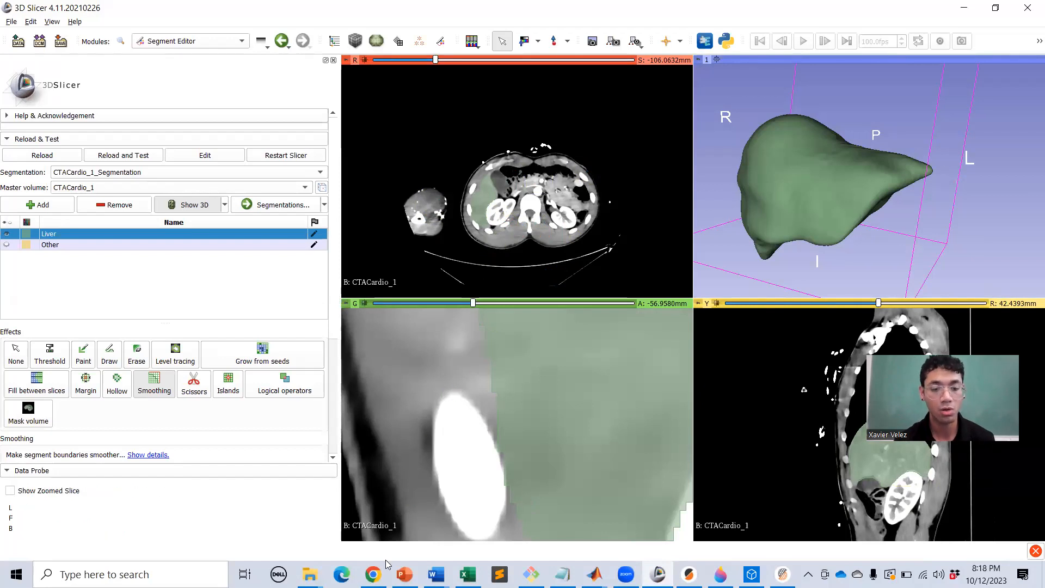
{"action": "left_click", "coordinate": [374, 575]}
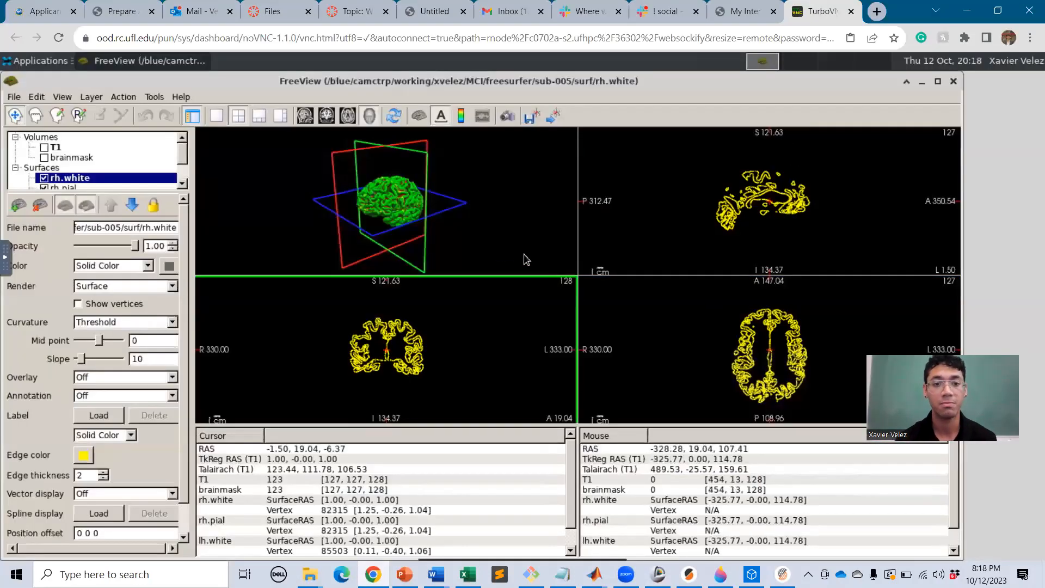
{"action": "left_click", "coordinate": [496, 186]}
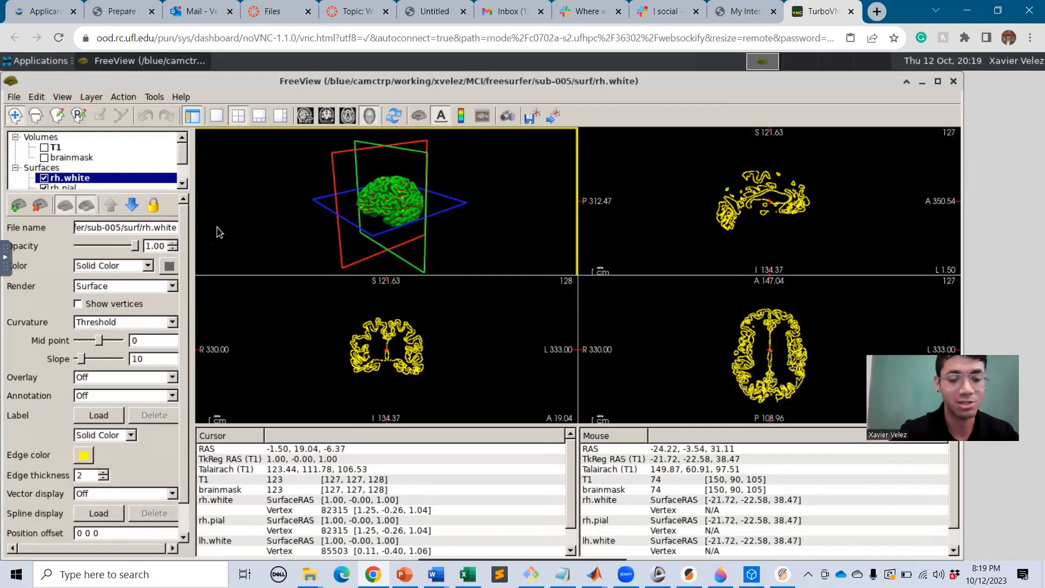
{"action": "key", "text": "ctrl+t"}
Search 'can you open mri scans in 3d slicer' and open the SlicerDMRI result.
{"action": "type", "text": "can you open "}
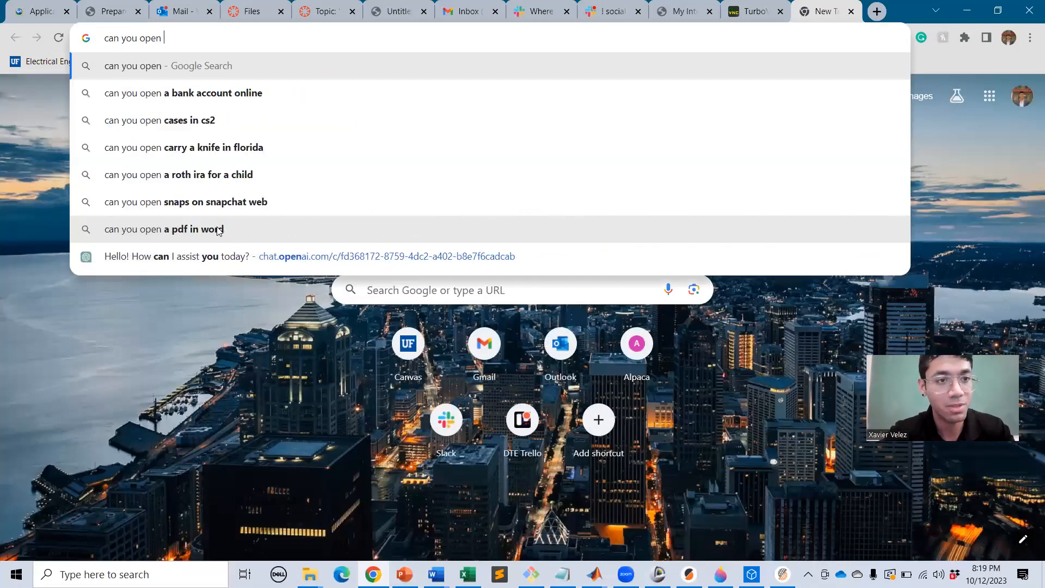
{"action": "type", "text": "mri scan"}
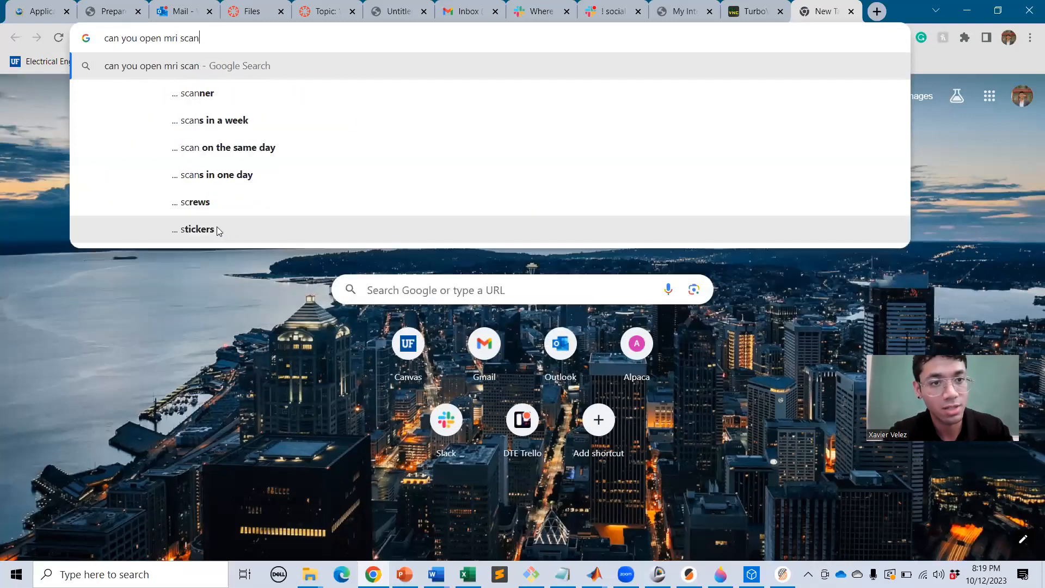
{"action": "type", "text": "s in 3d slicer"}
{"action": "key", "text": "Return"}
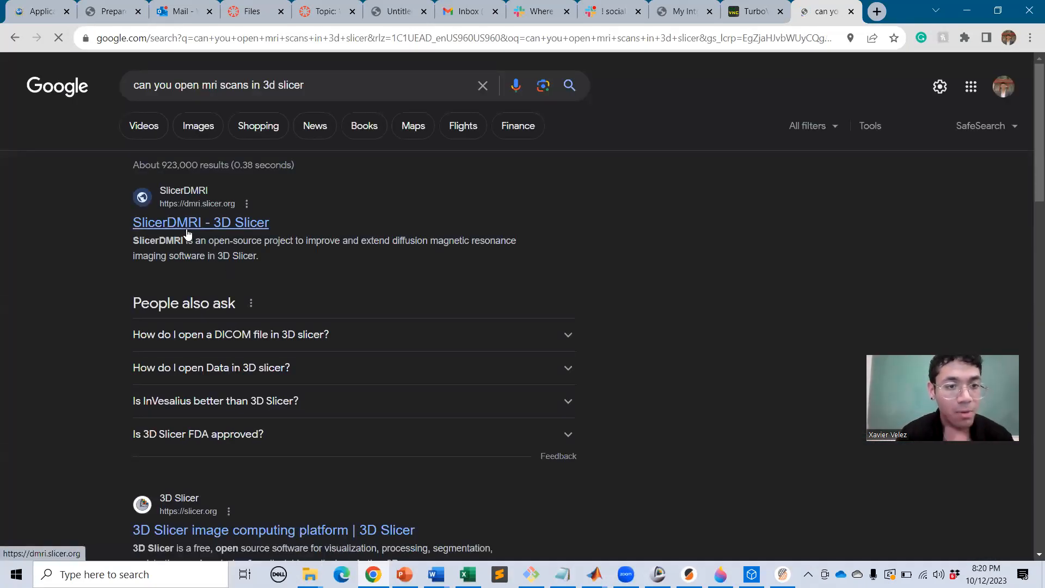
{"action": "left_click", "coordinate": [187, 234]}
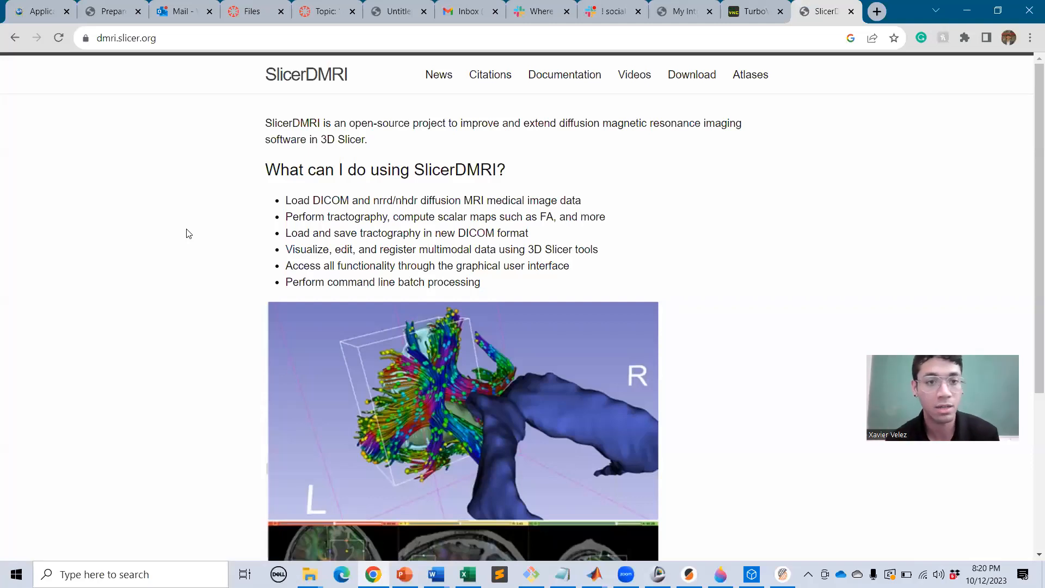
Look over the SlicerDMRI page's nhdr mention, then go back to 3D Slicer.
{"action": "scroll", "coordinate": [217, 224], "scroll_direction": "down", "scroll_amount": 5}
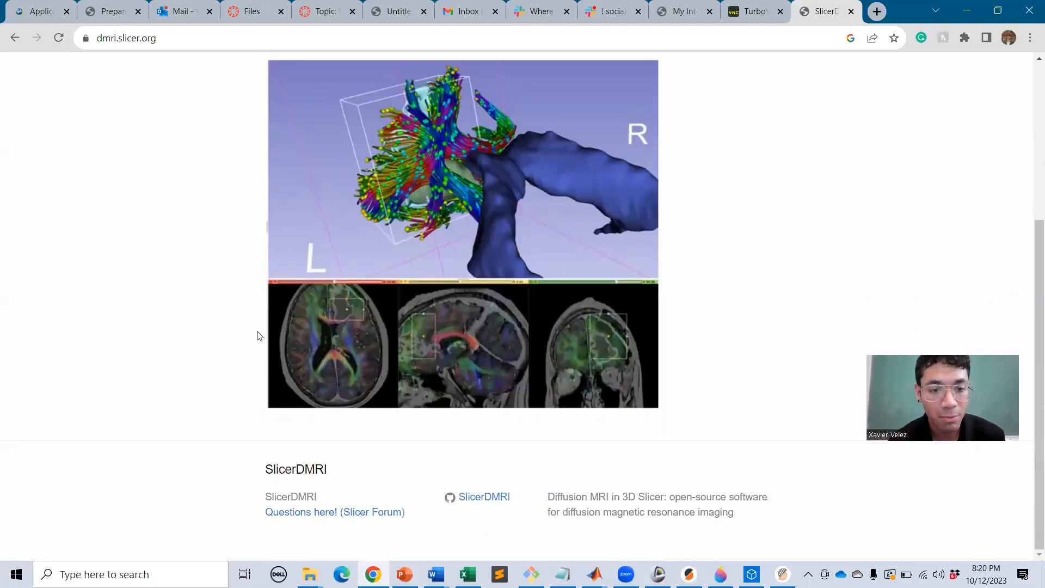
{"action": "scroll", "coordinate": [267, 315], "scroll_direction": "up", "scroll_amount": 5}
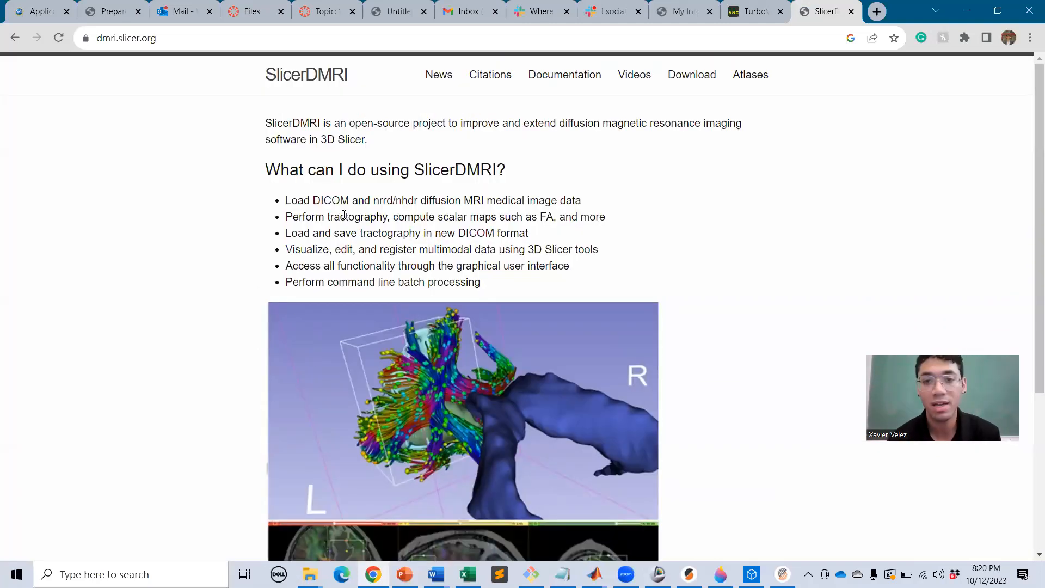
{"action": "double_click", "coordinate": [406, 200]}
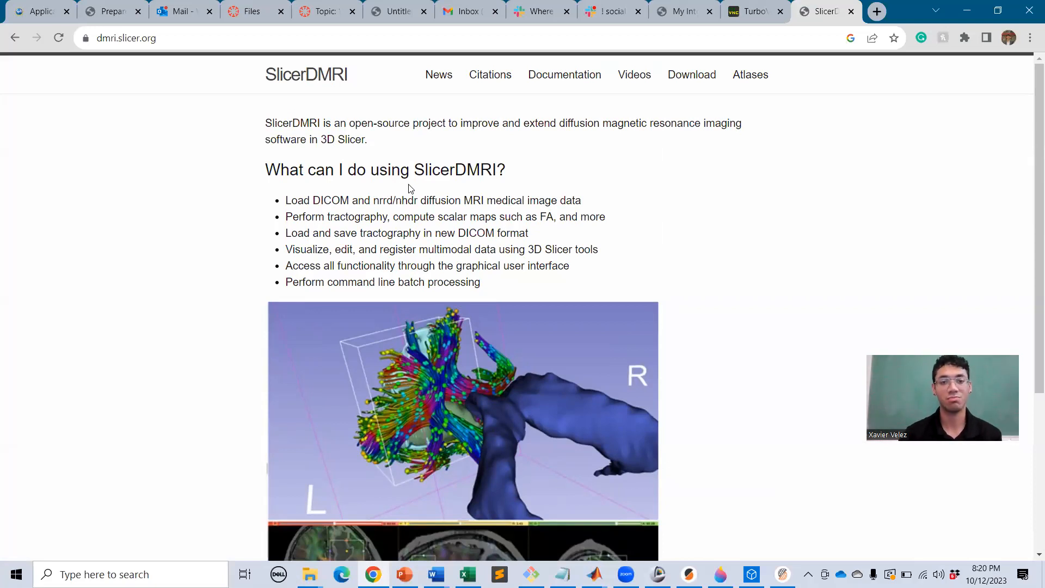
{"action": "left_click", "coordinate": [408, 195]}
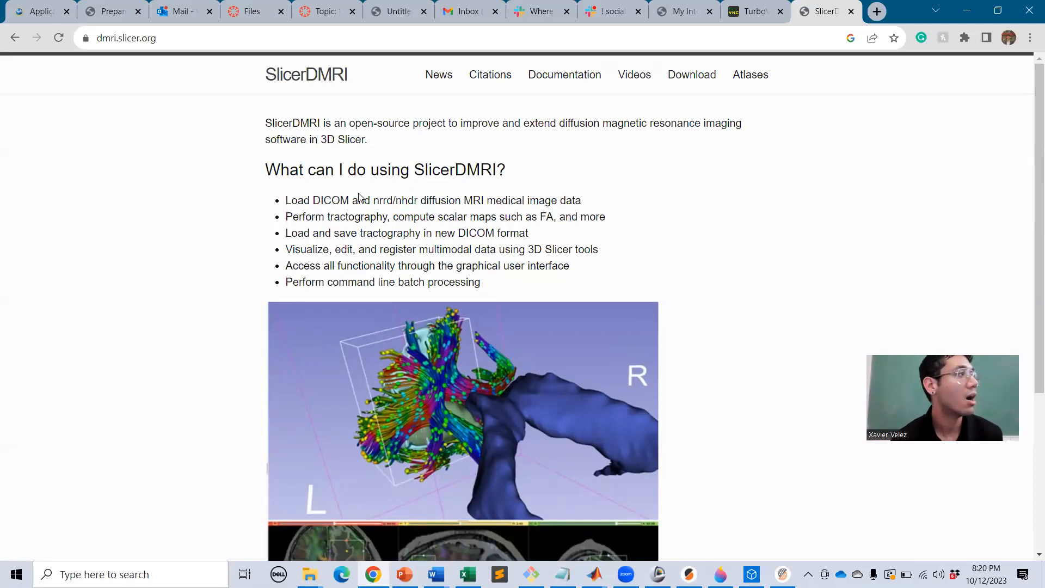
{"action": "left_click", "coordinate": [754, 11]}
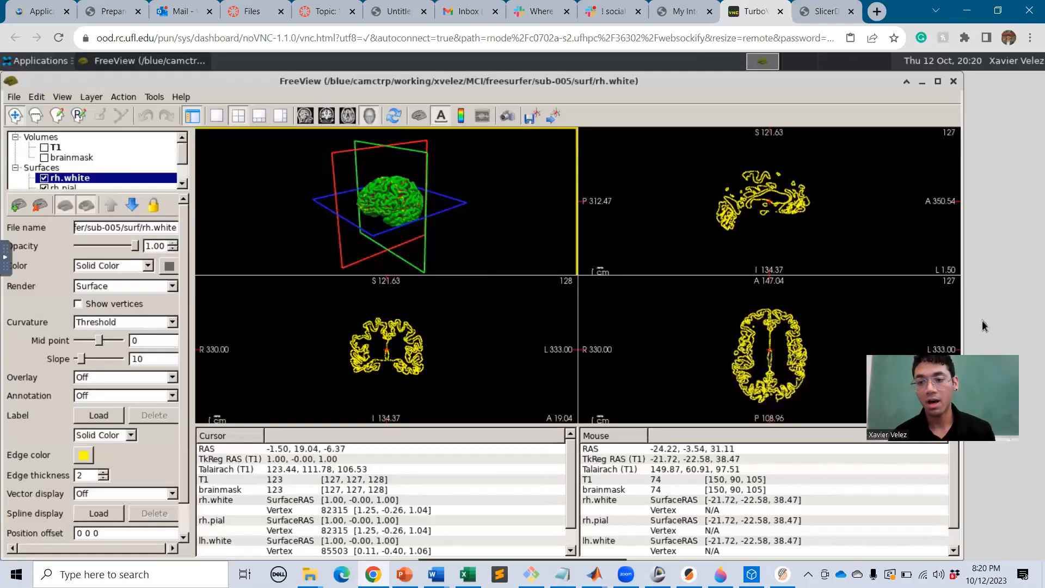
{"action": "key", "text": "alt+Tab"}
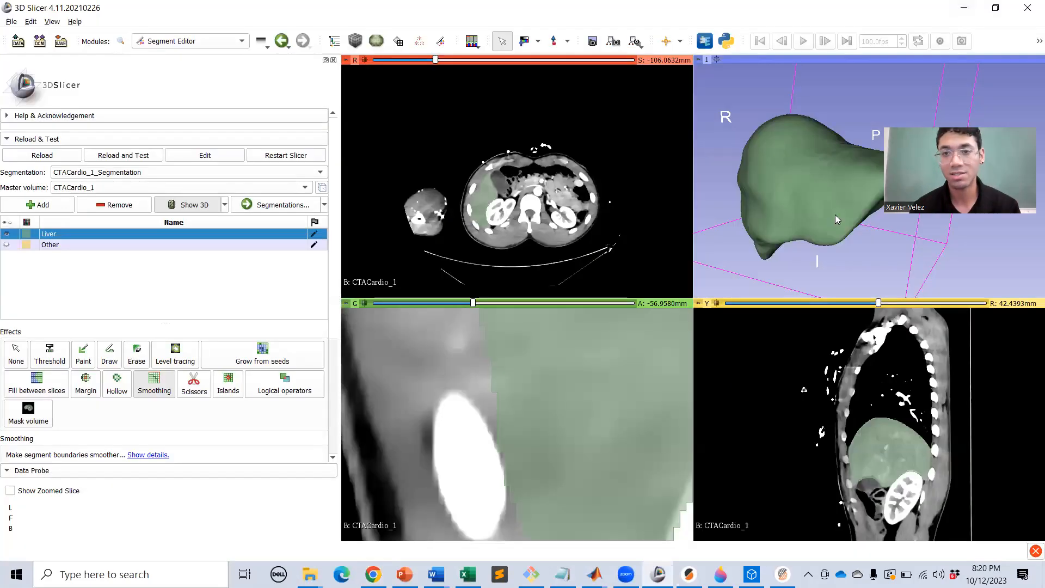